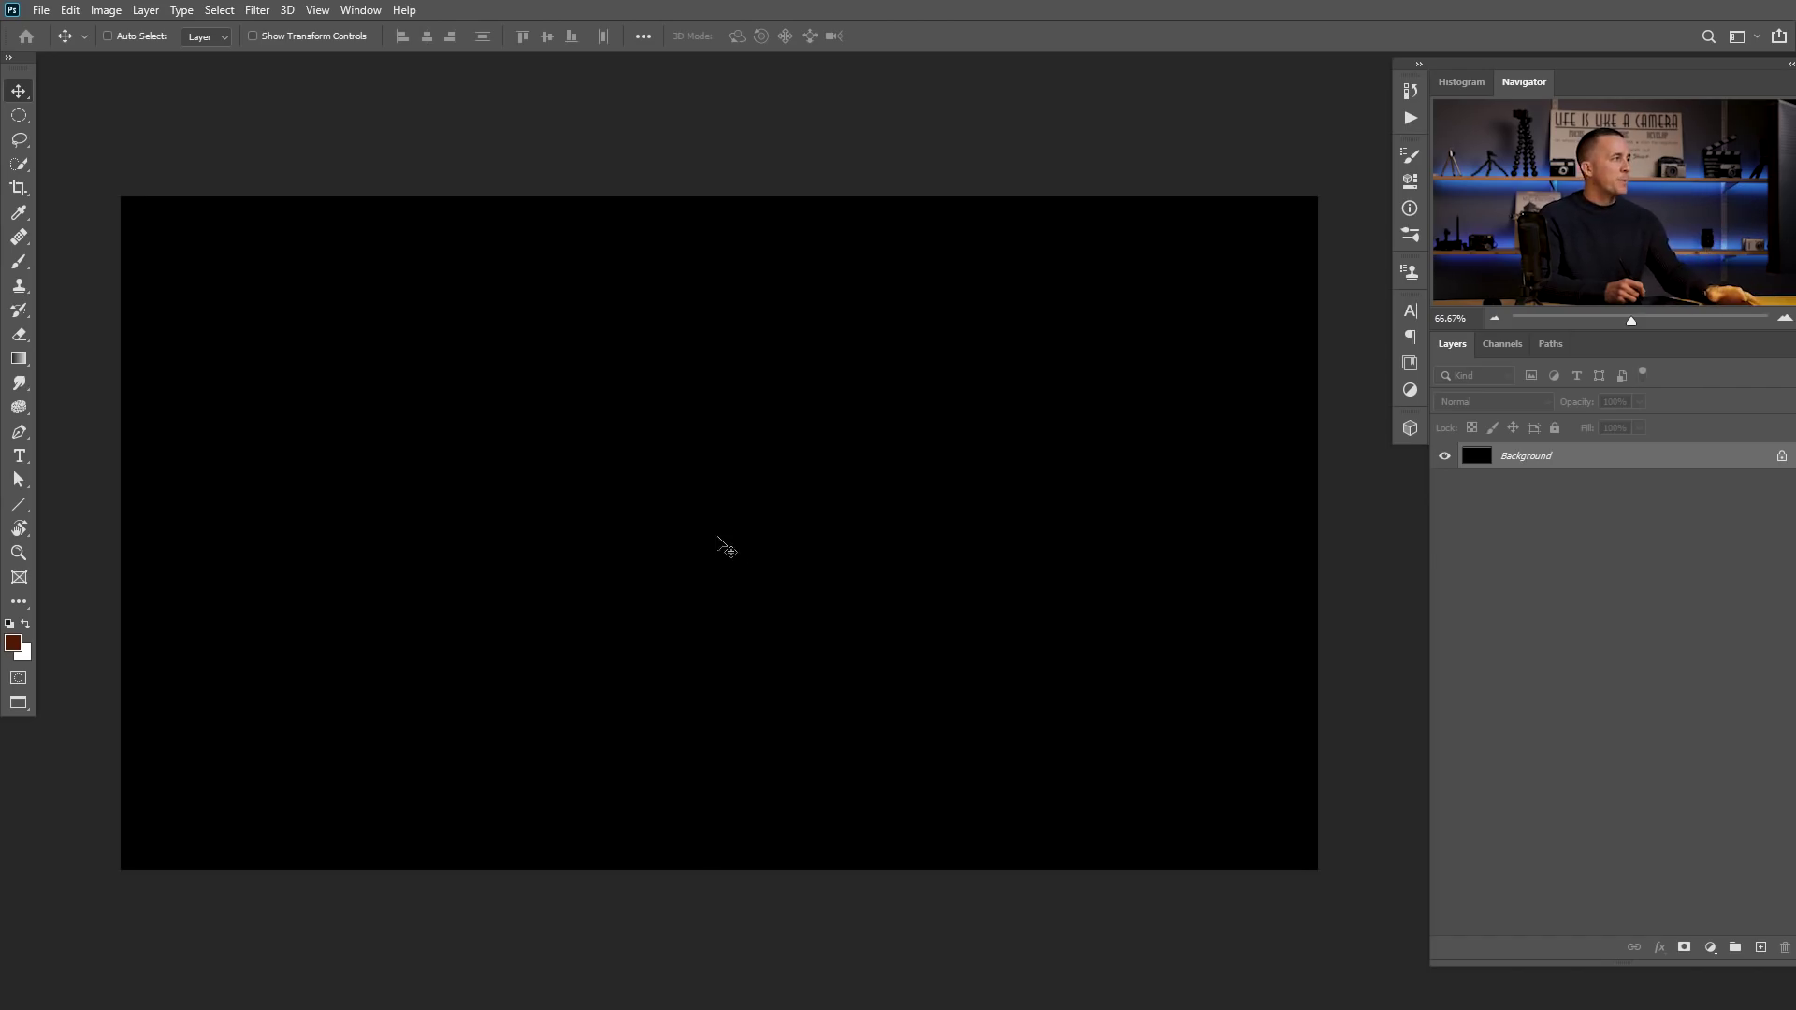
left_click(258, 11)
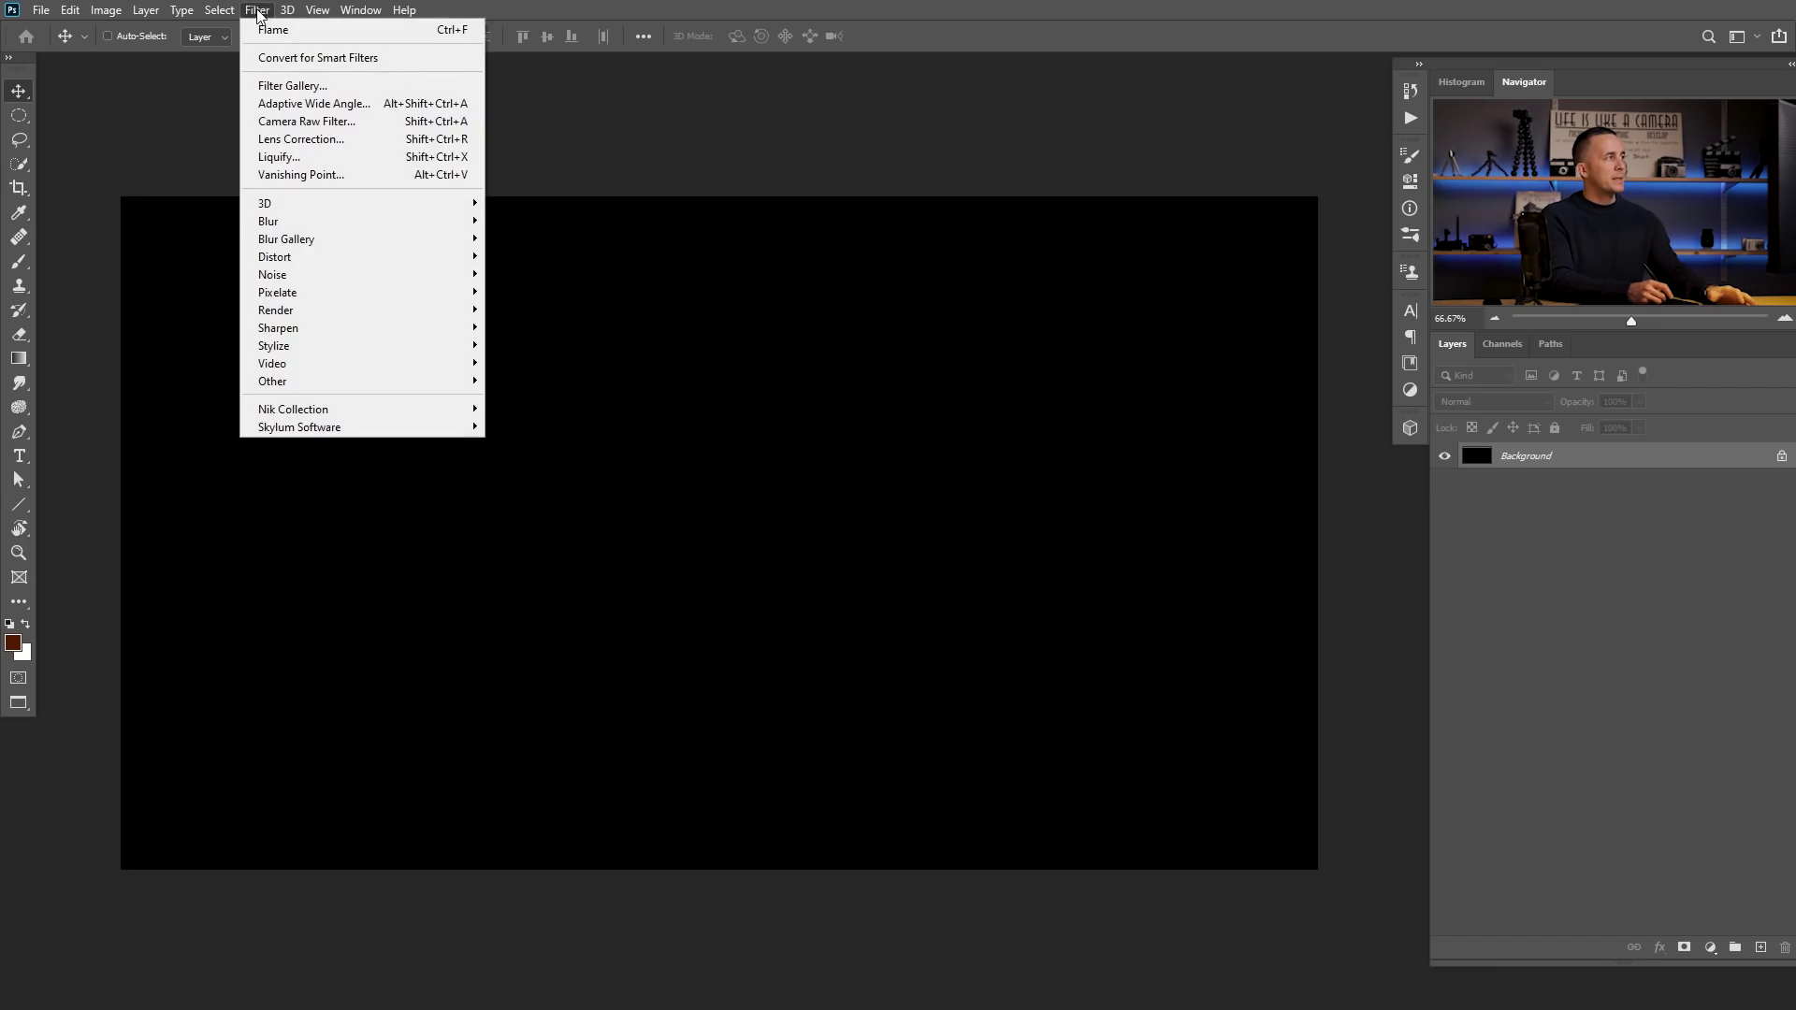
mouse_move(317, 306)
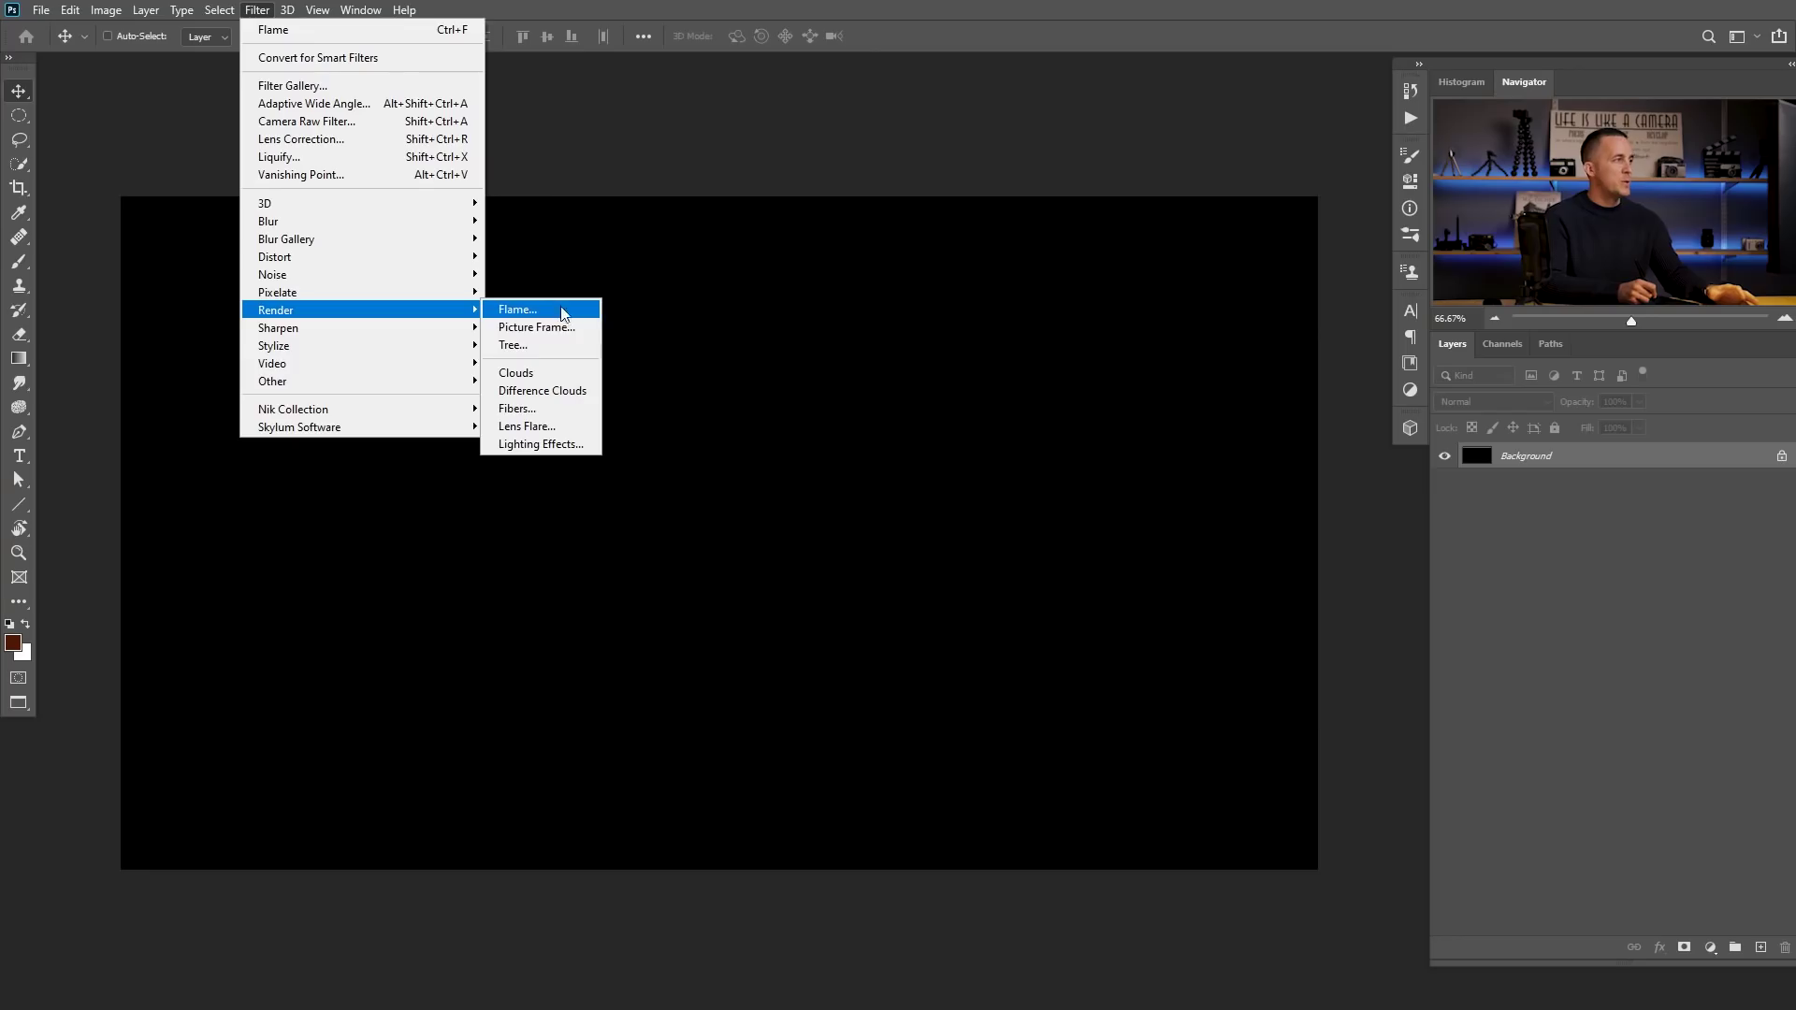
left_click(626, 191)
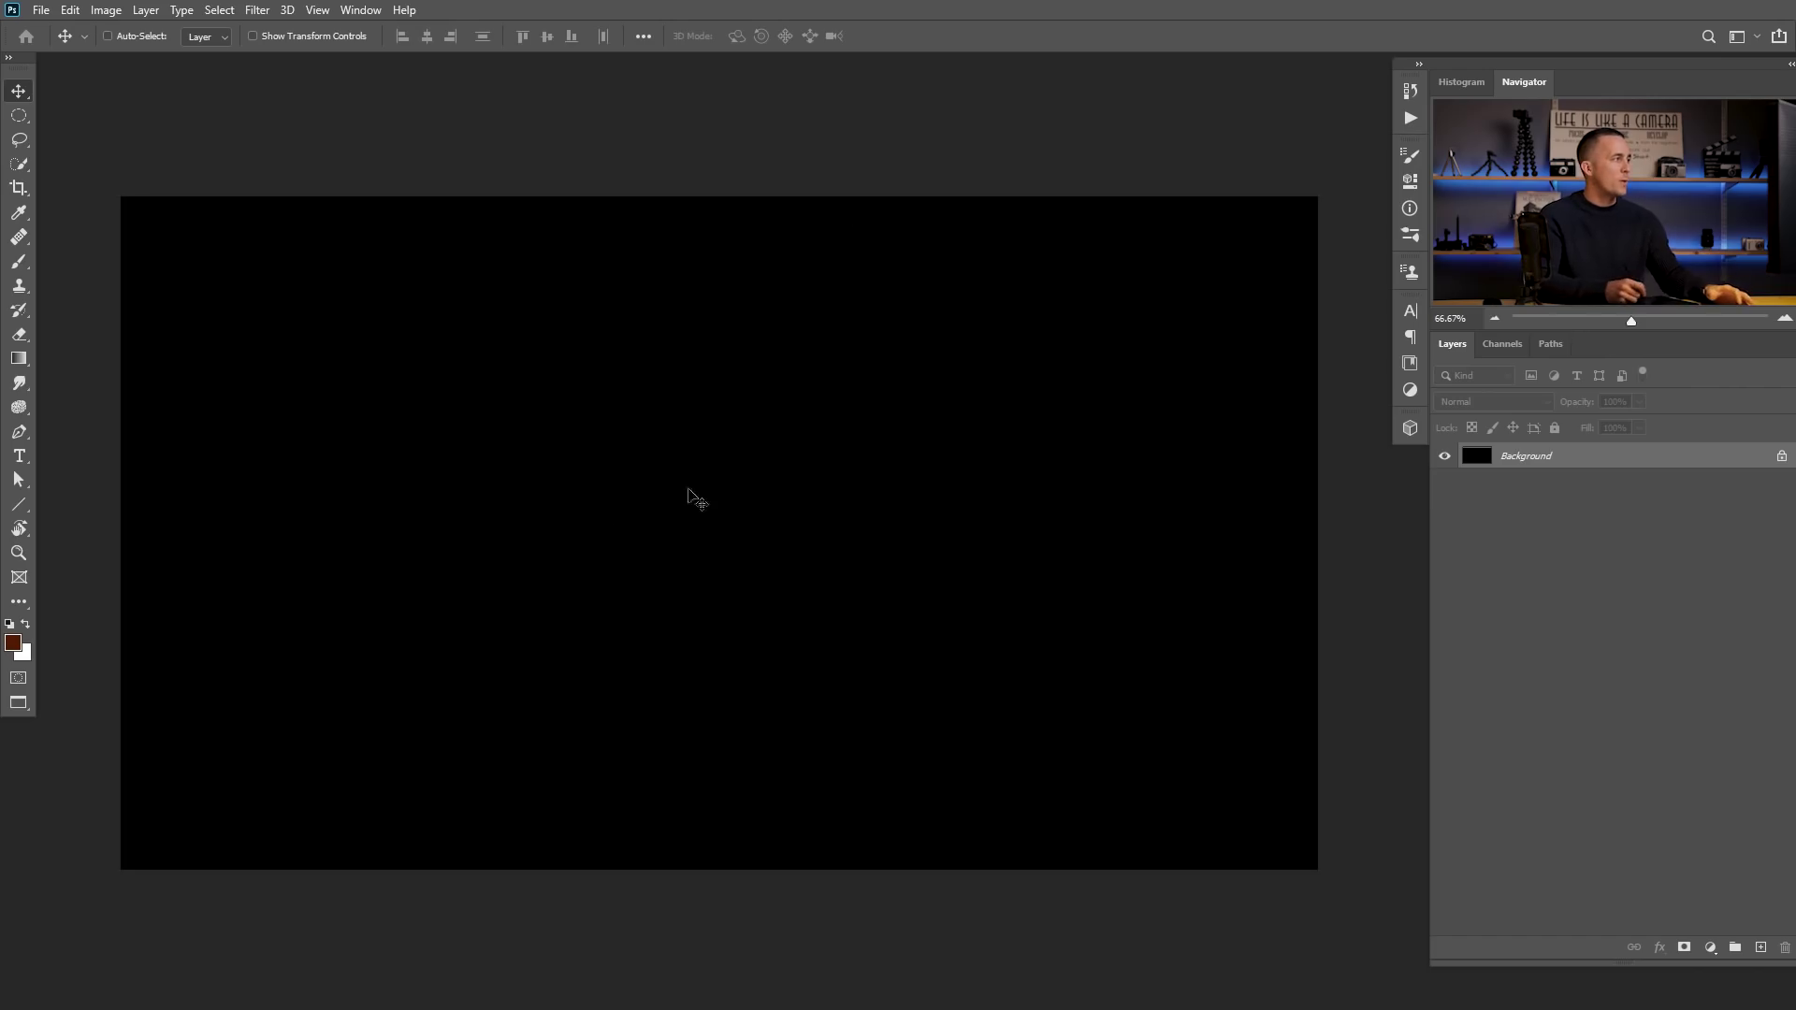
Step: Add a new layer and draw a three-point S-shaped path up the middle of the canvas with the Pen tool
left_click(28, 434)
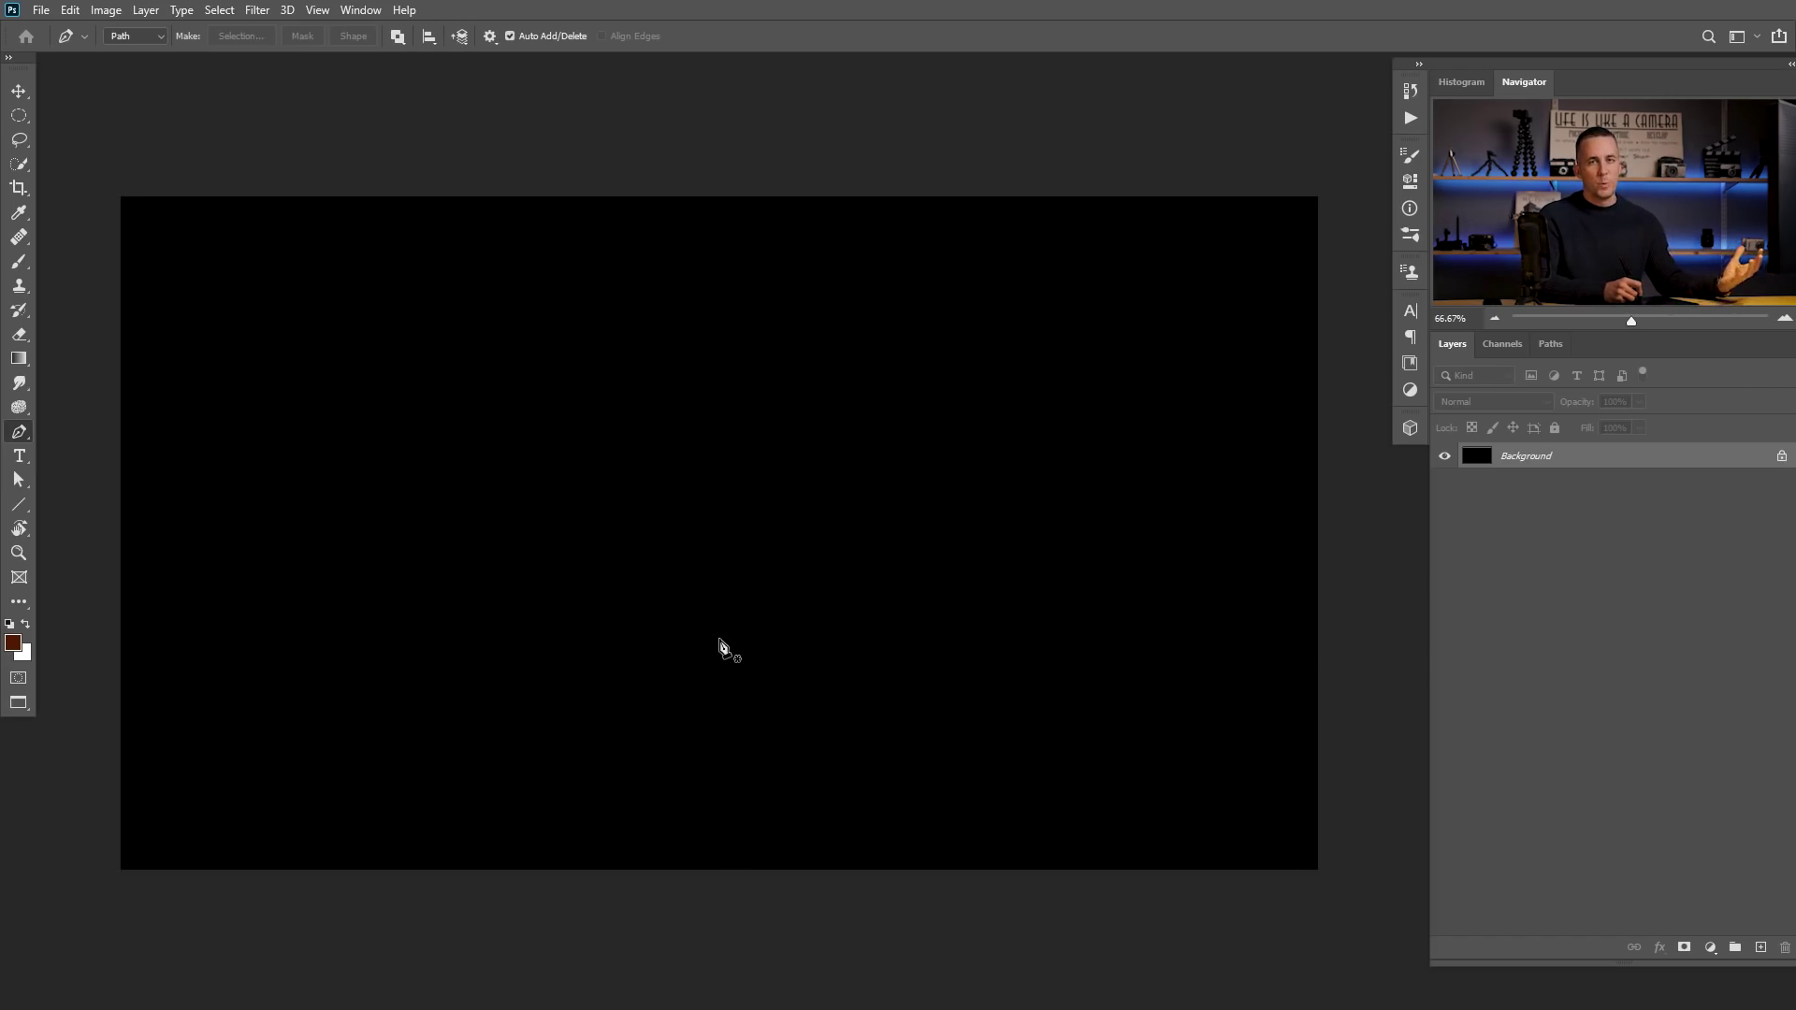
left_click(1760, 947)
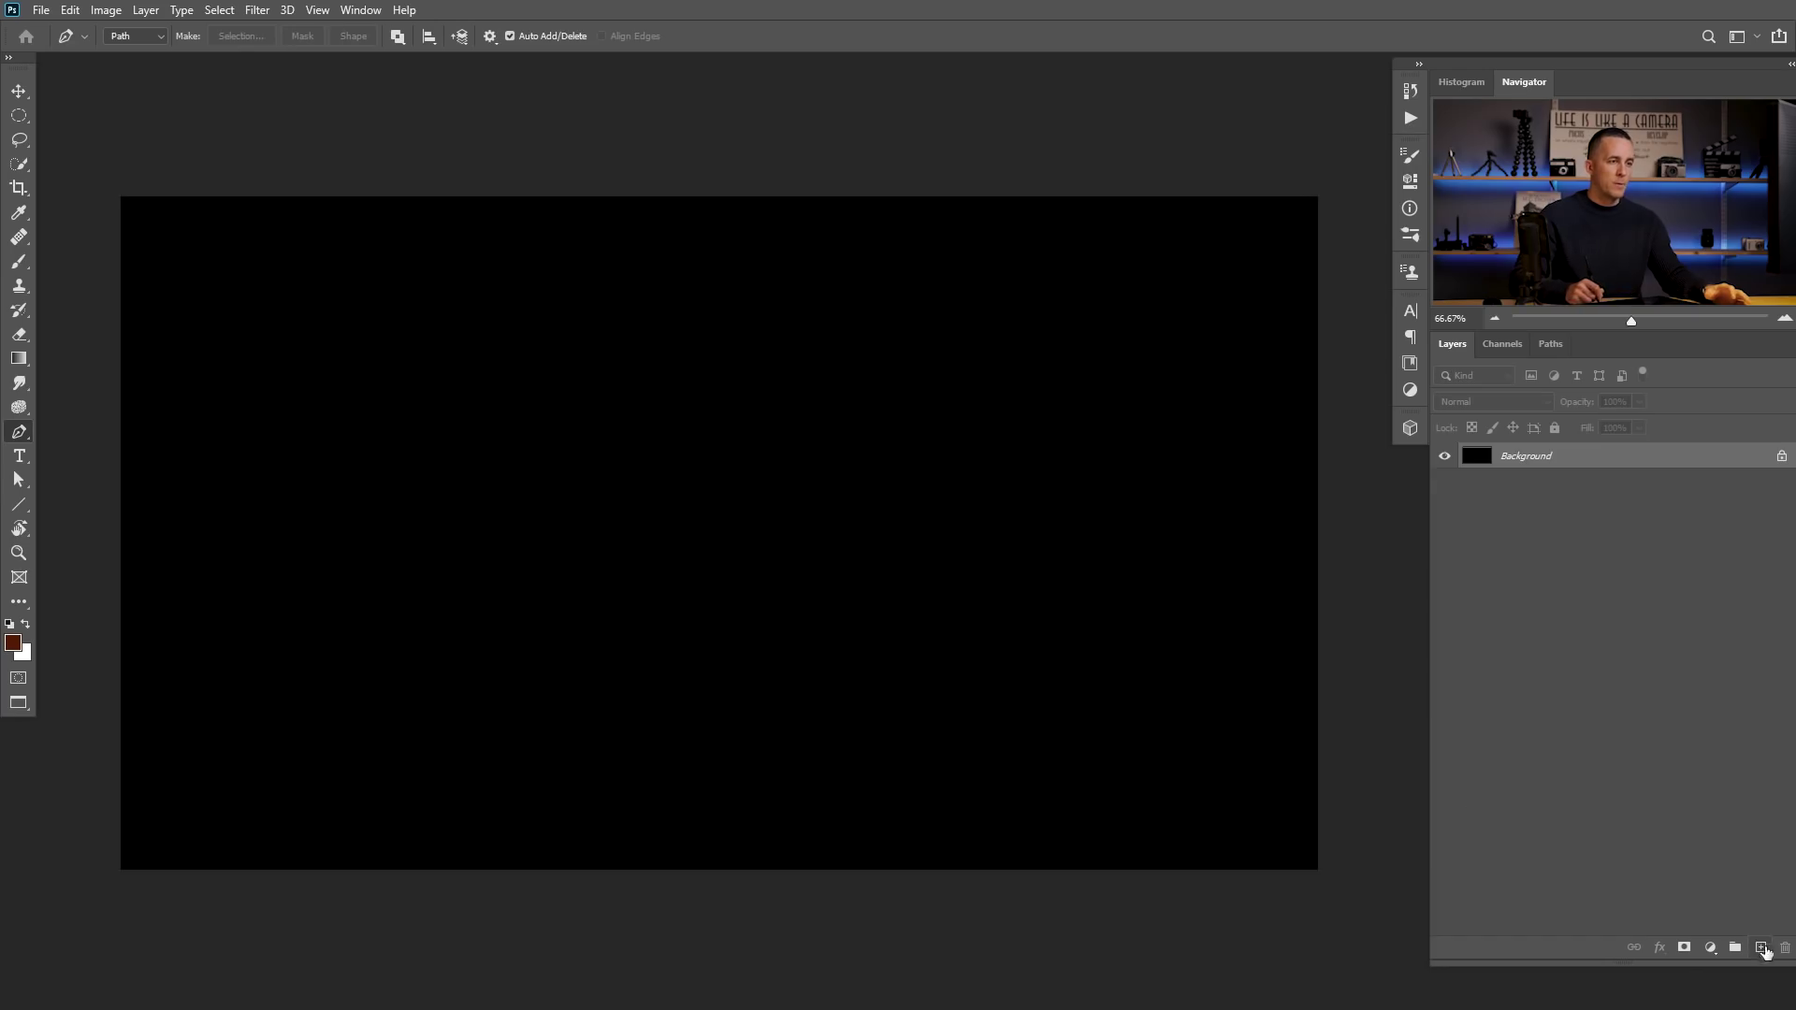
left_click(708, 620)
left_click_drag(709, 483, 739, 433)
left_click_drag(699, 344, 685, 316)
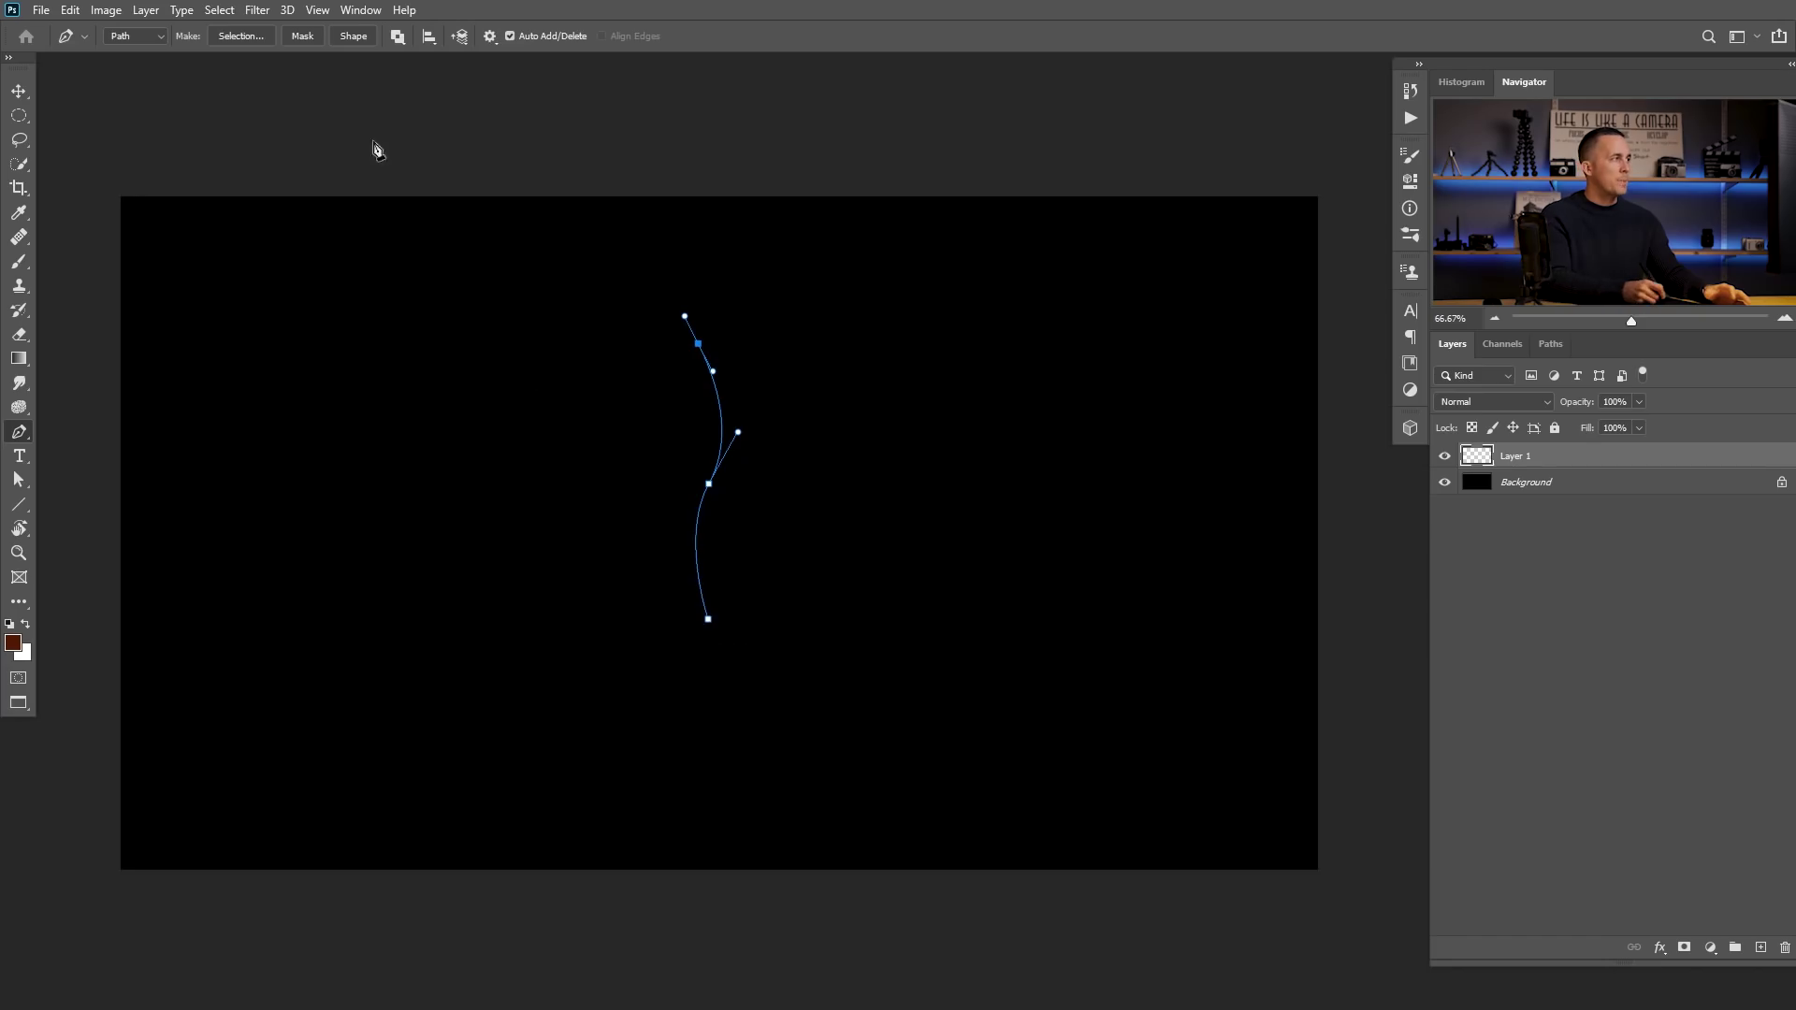
Step: Start the Flame render filter on the new layer and set its flame type to One Flame Along Path
left_click(257, 10)
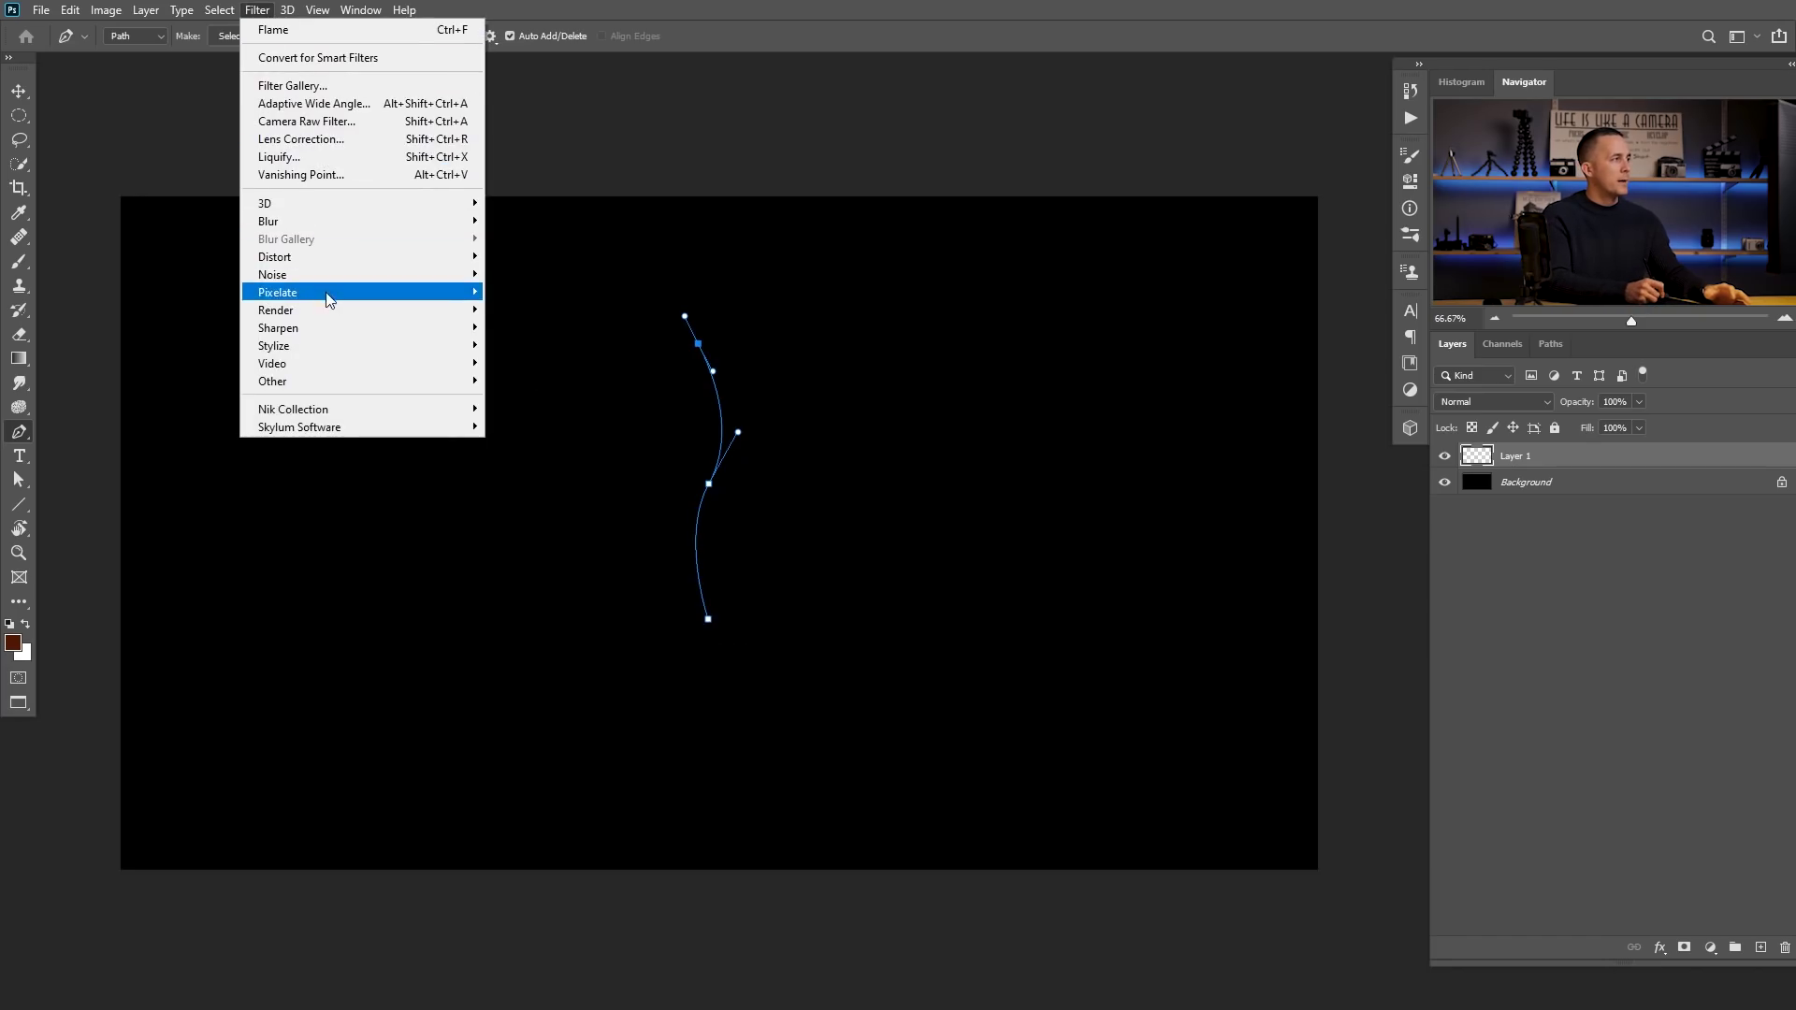
mouse_move(329, 308)
left_click(538, 309)
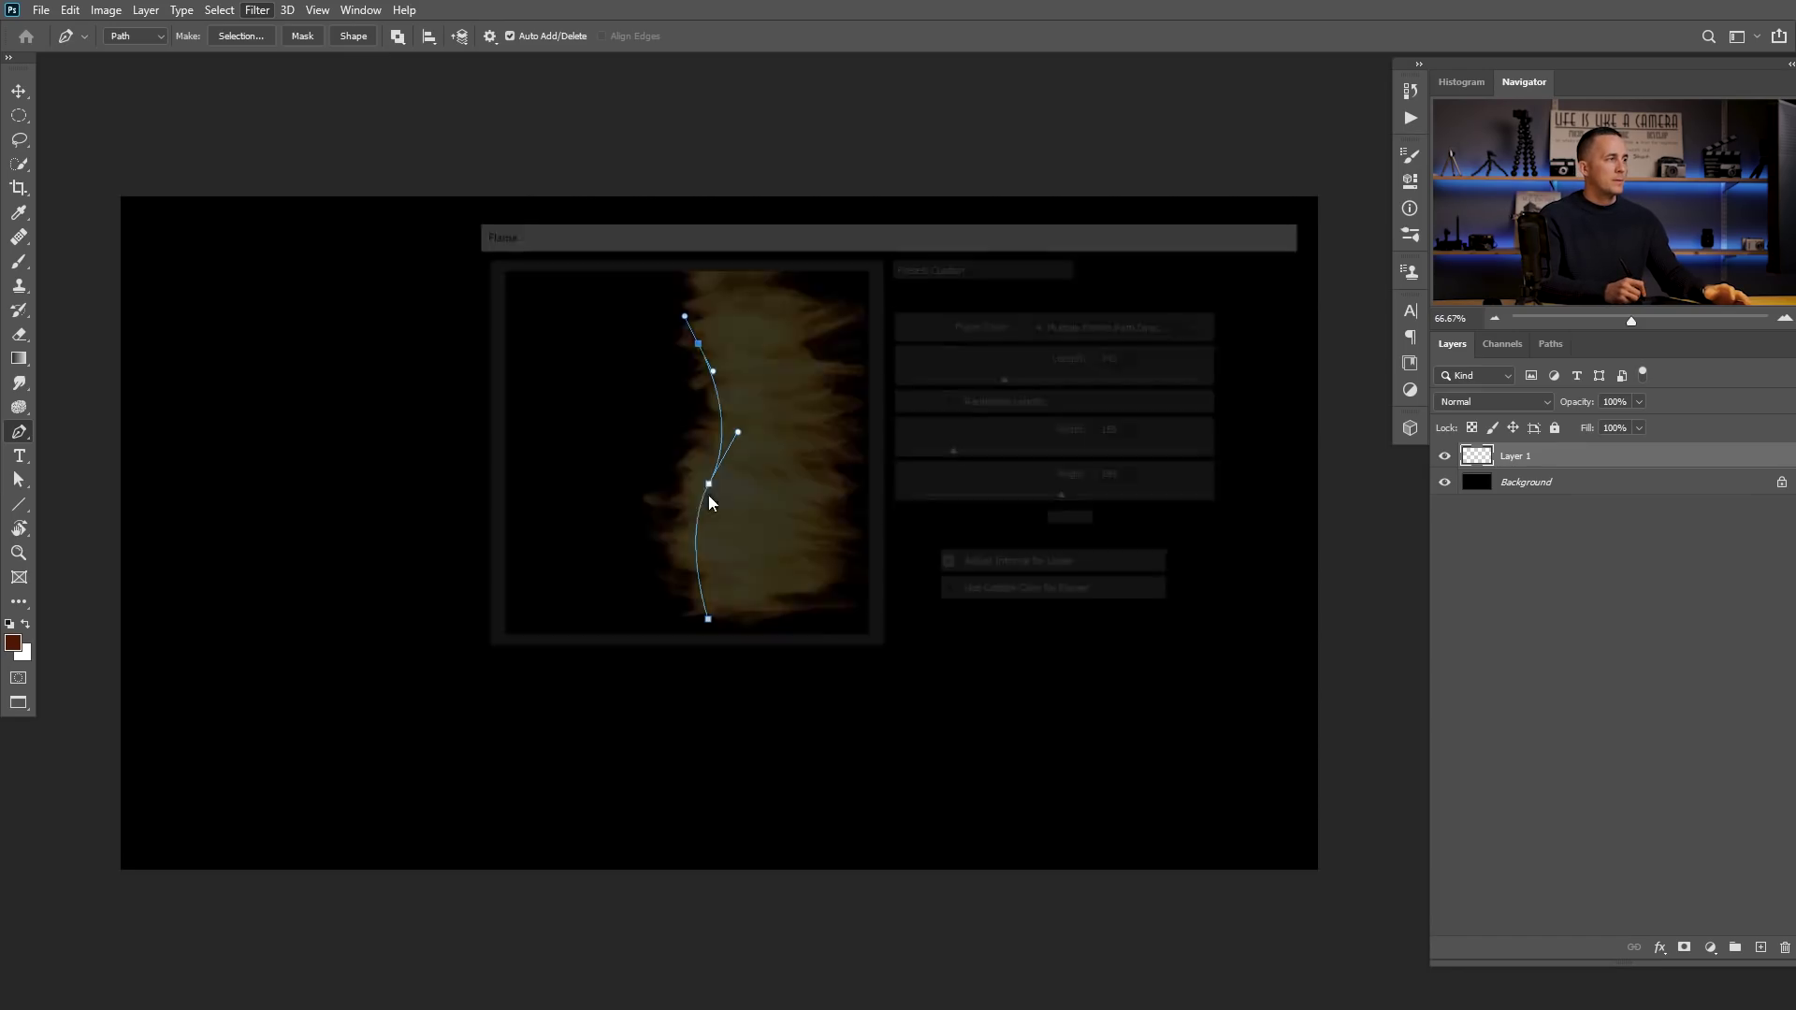
left_click_drag(990, 234, 962, 248)
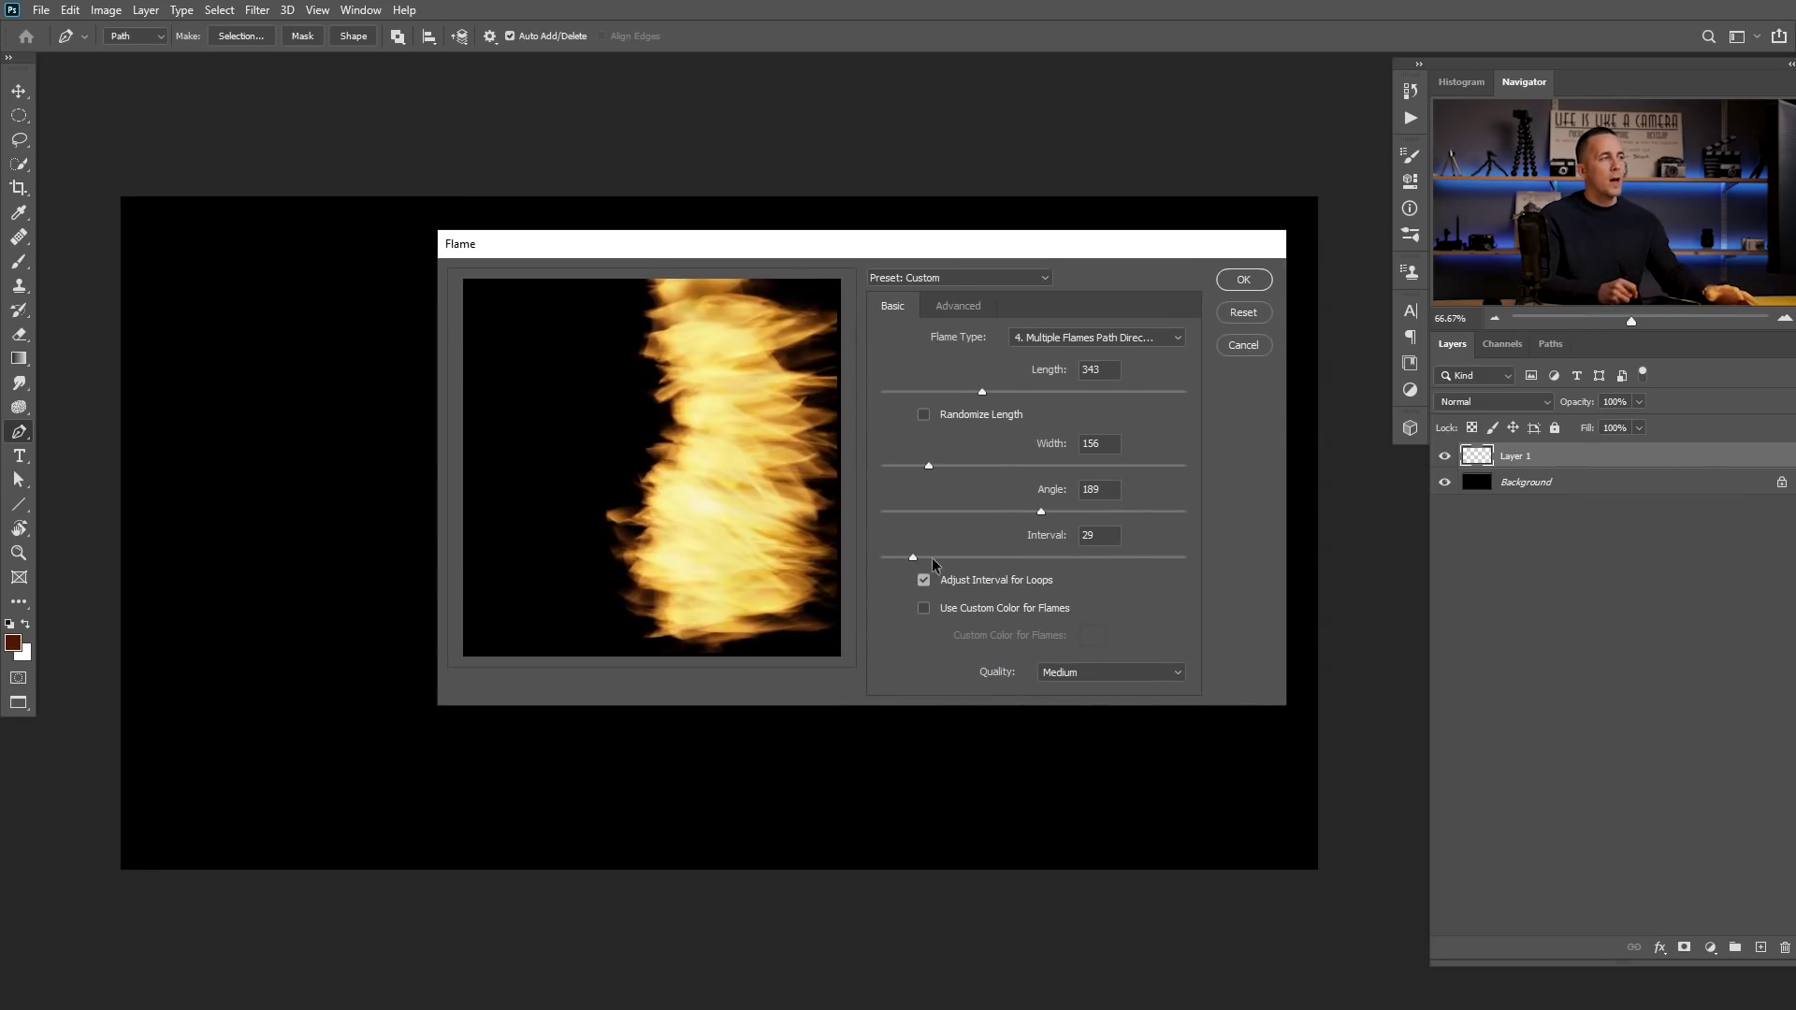
left_click(960, 306)
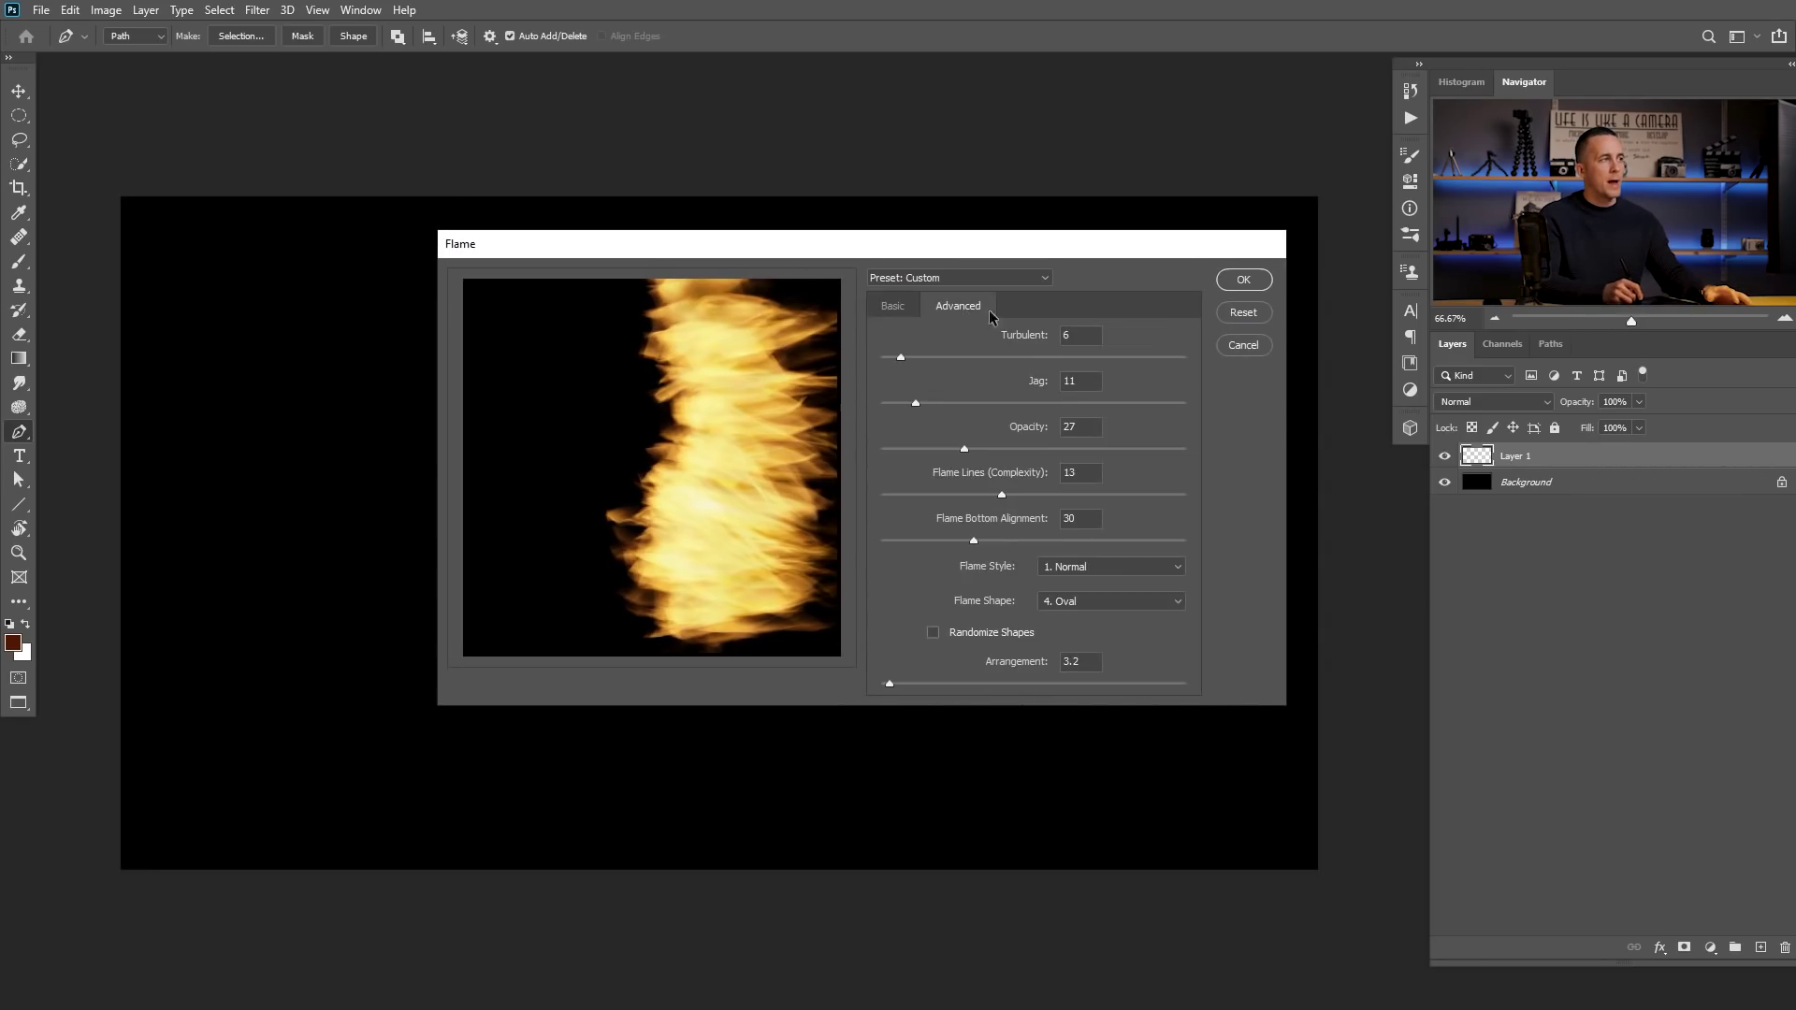
left_click(901, 308)
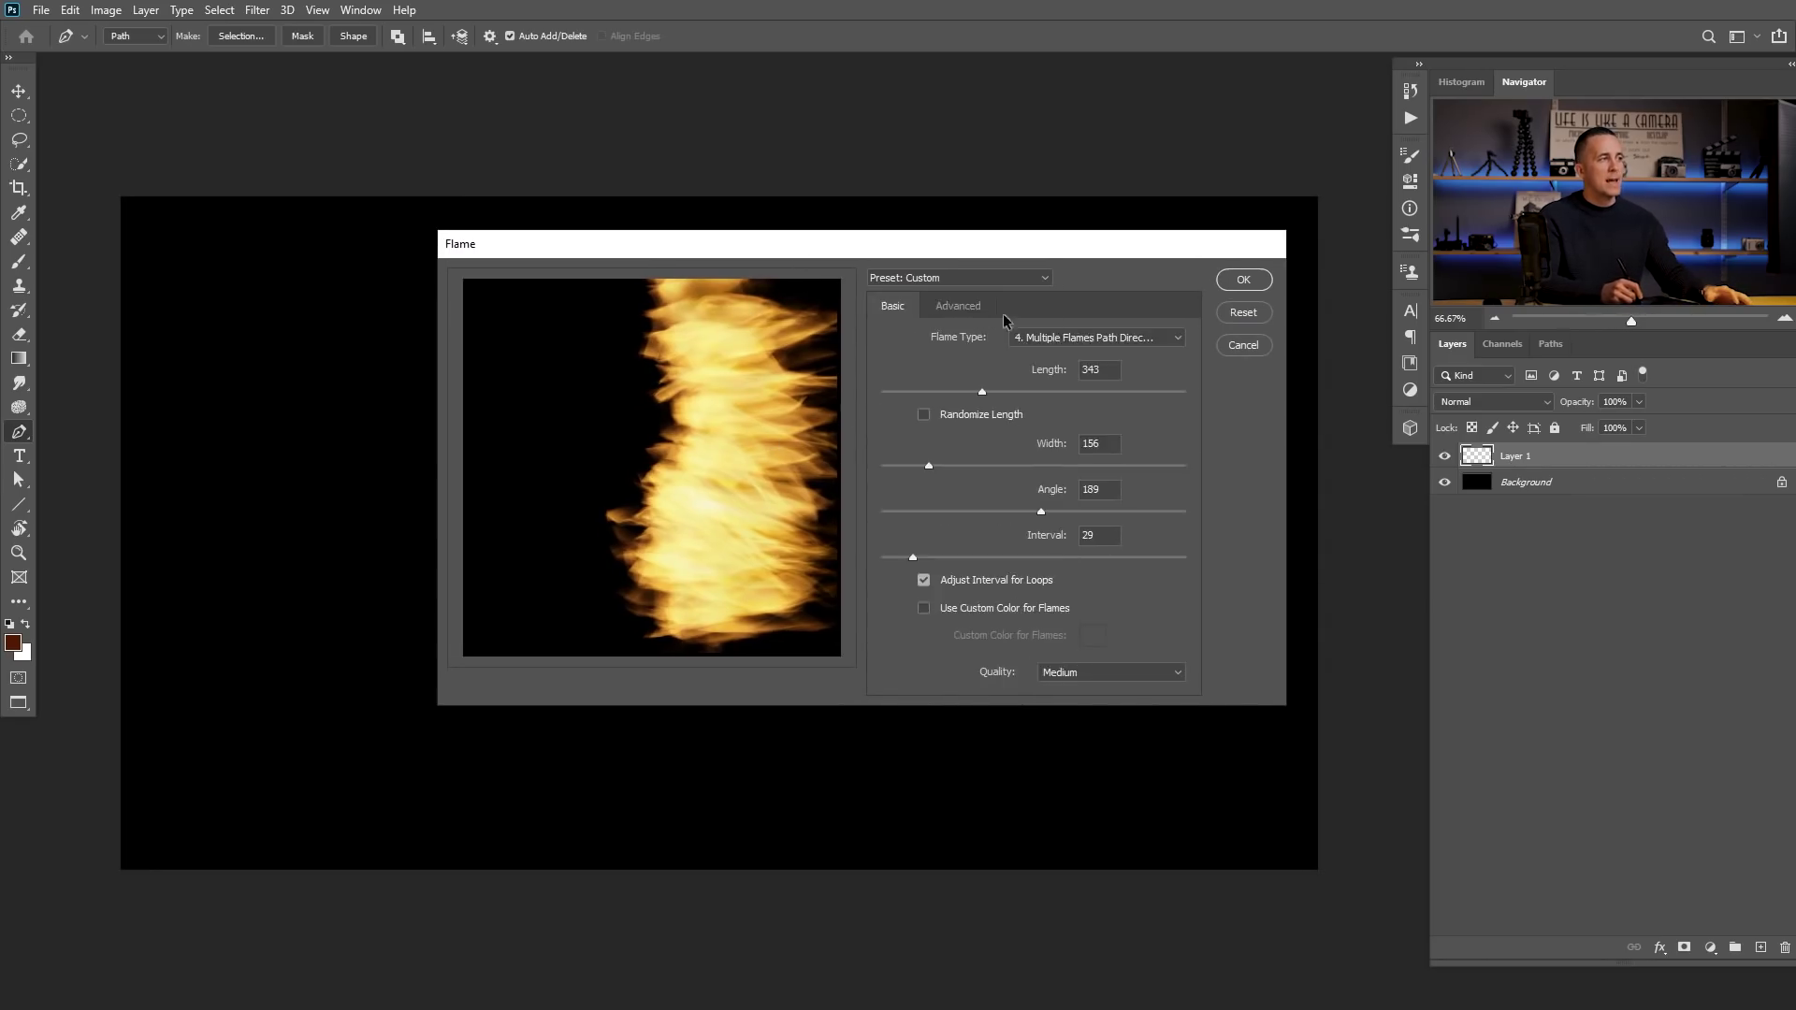
left_click(1052, 336)
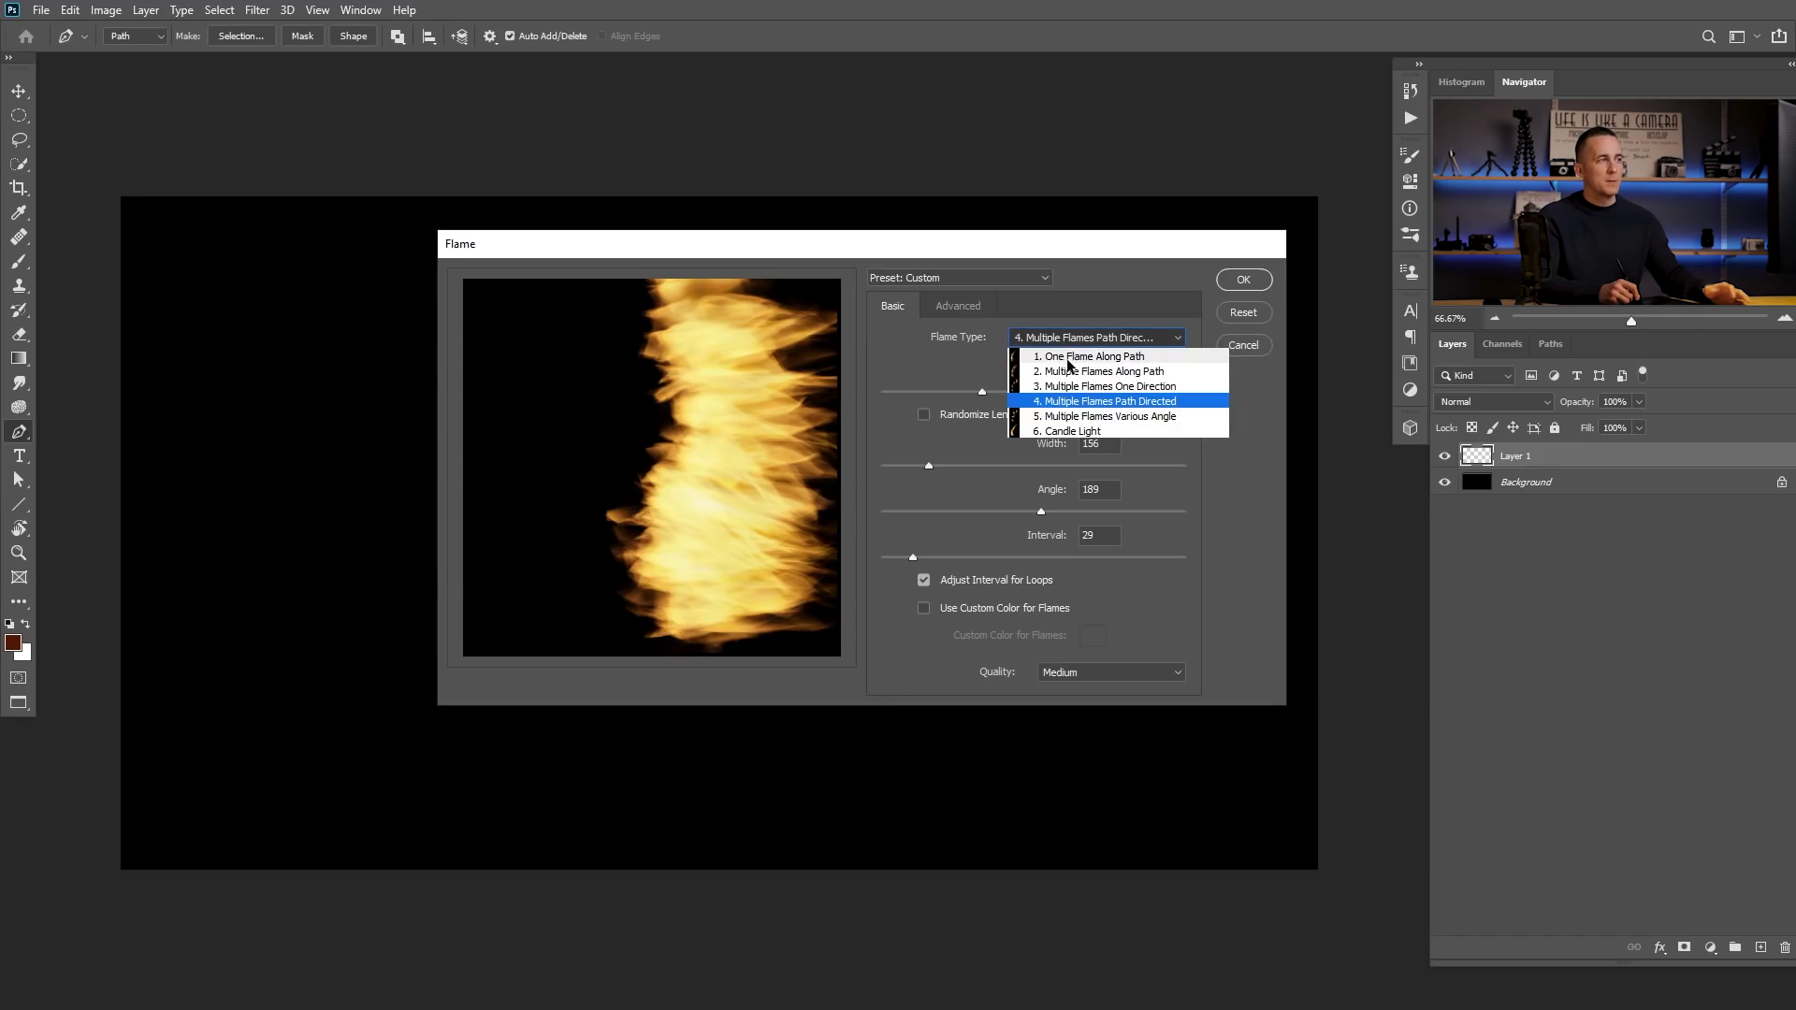
left_click(1093, 360)
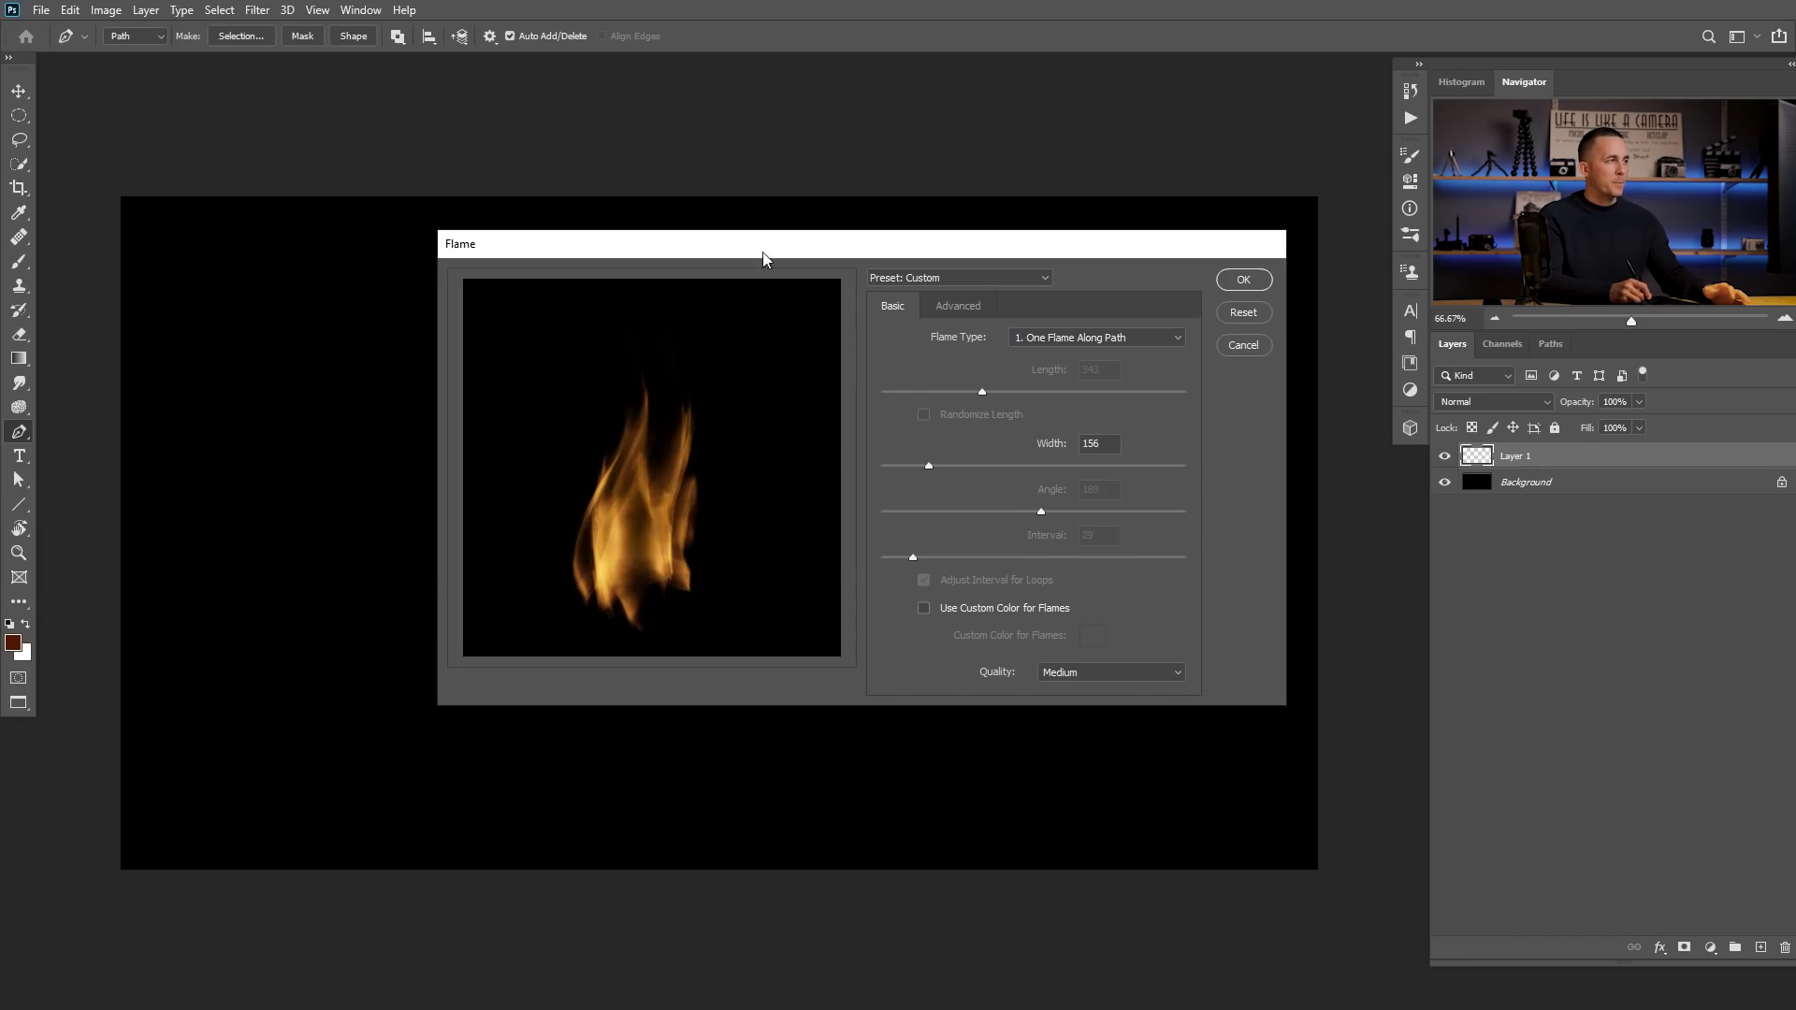
Step: Compare the flame preview with the drawn path and try widening the flame to 849
left_click_drag(764, 251, 1028, 307)
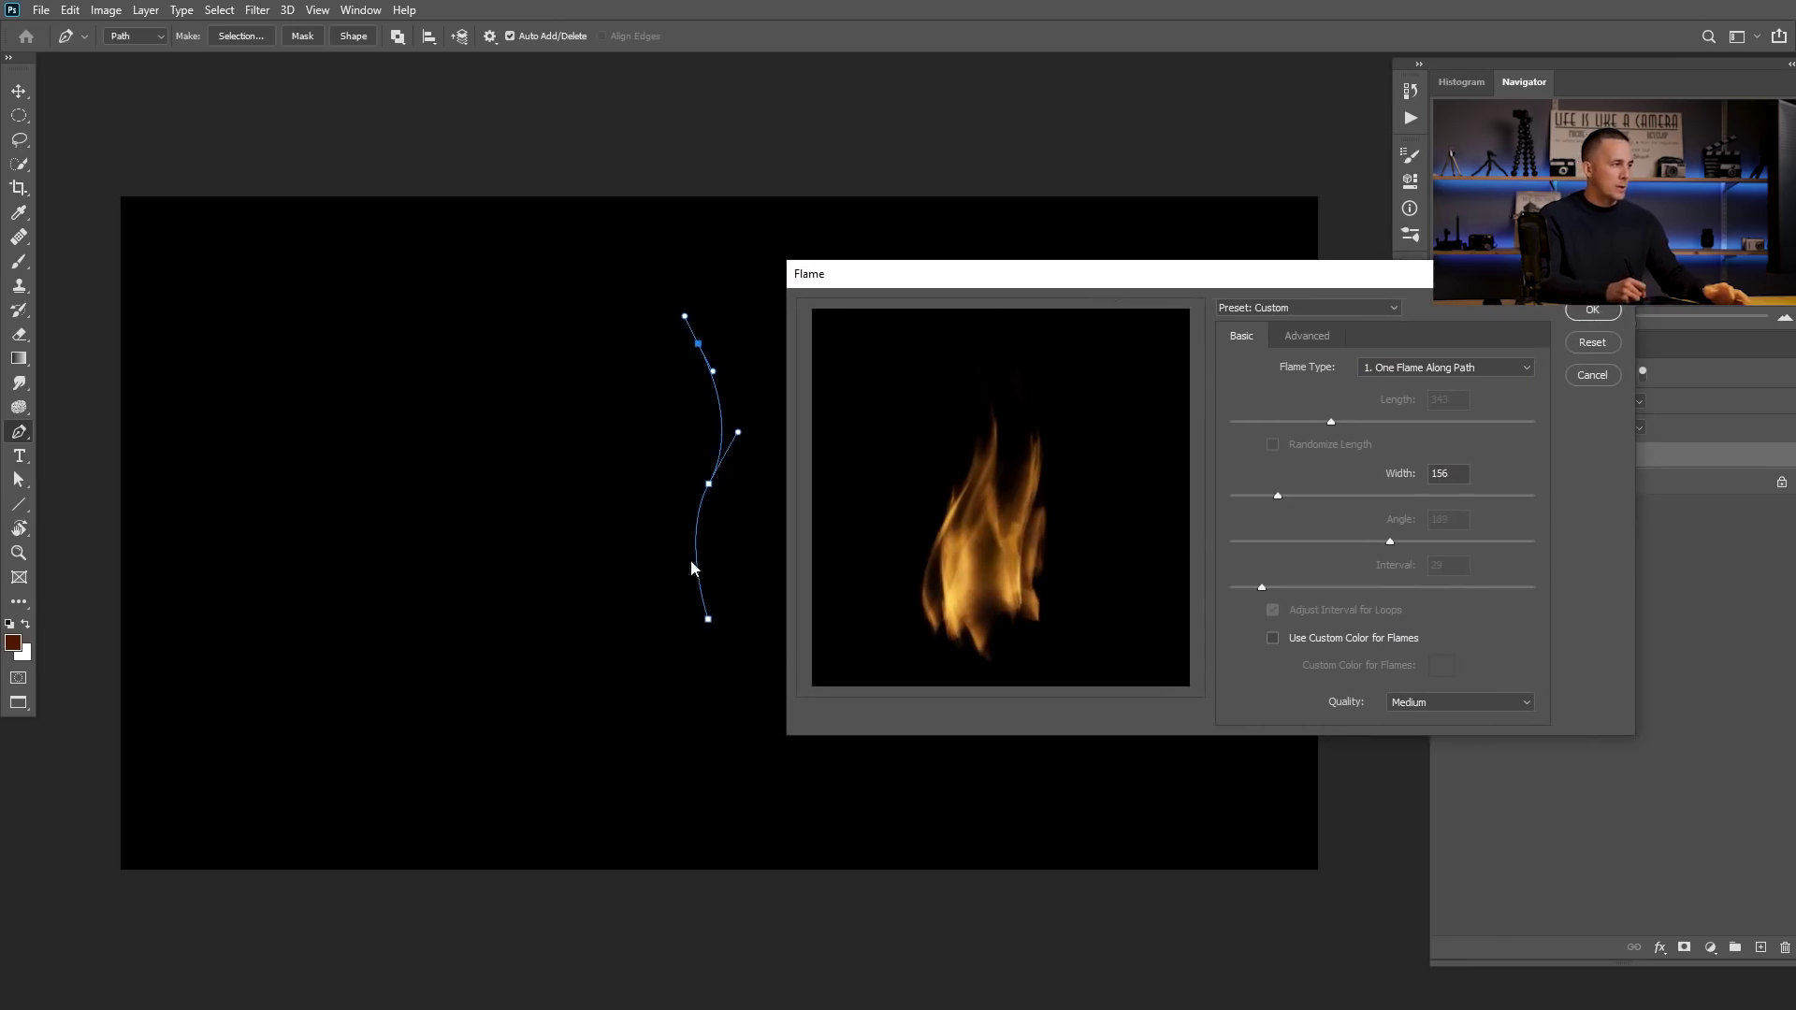
left_click_drag(971, 281, 697, 282)
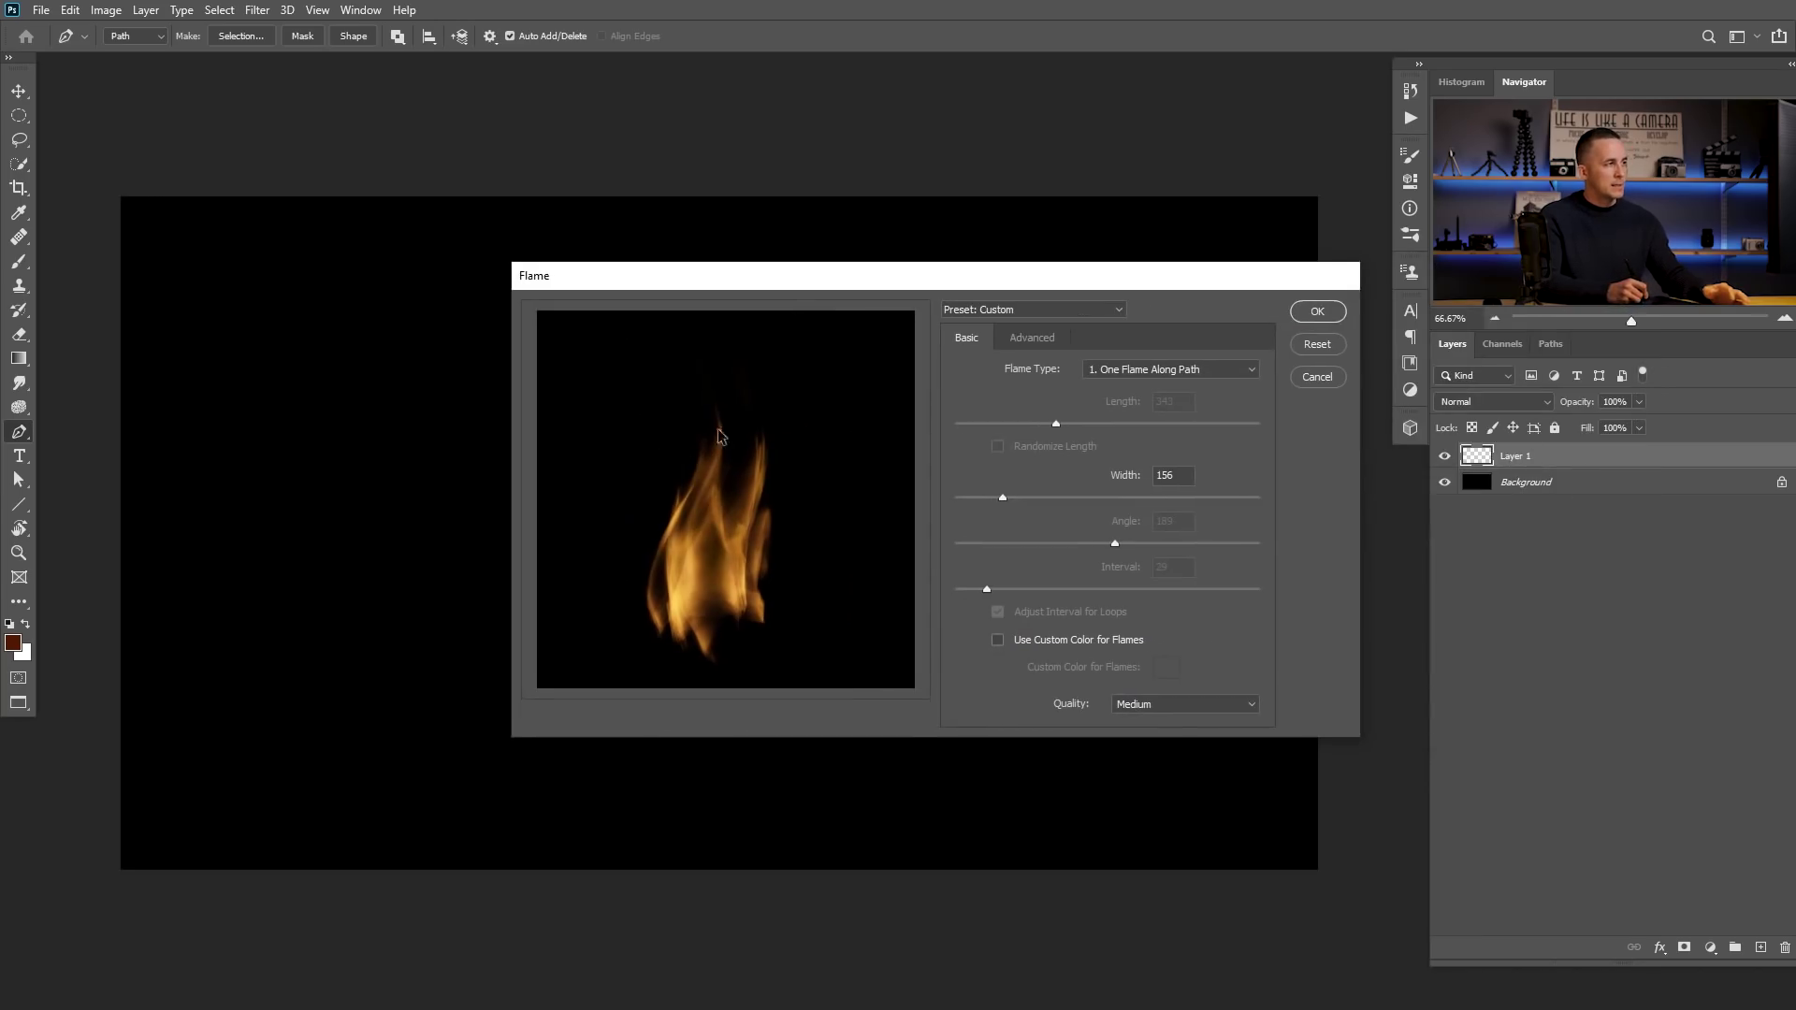
left_click_drag(846, 286, 824, 271)
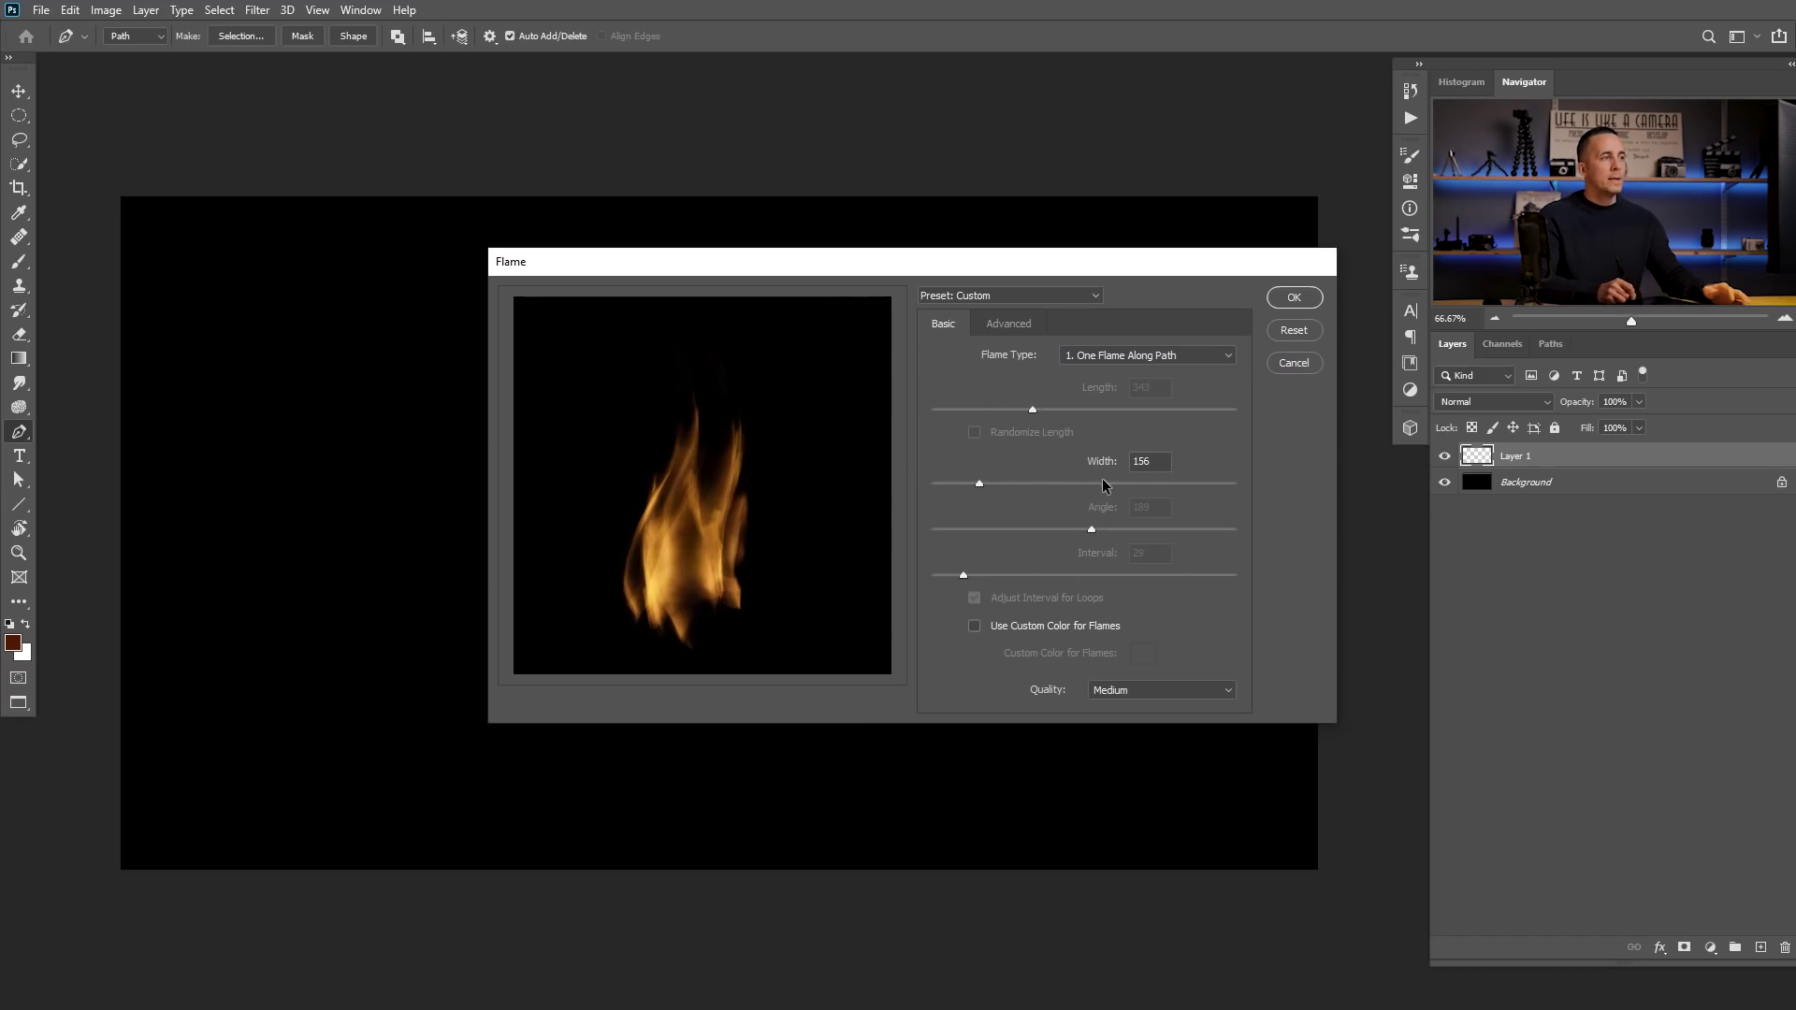
left_click_drag(975, 483, 958, 485)
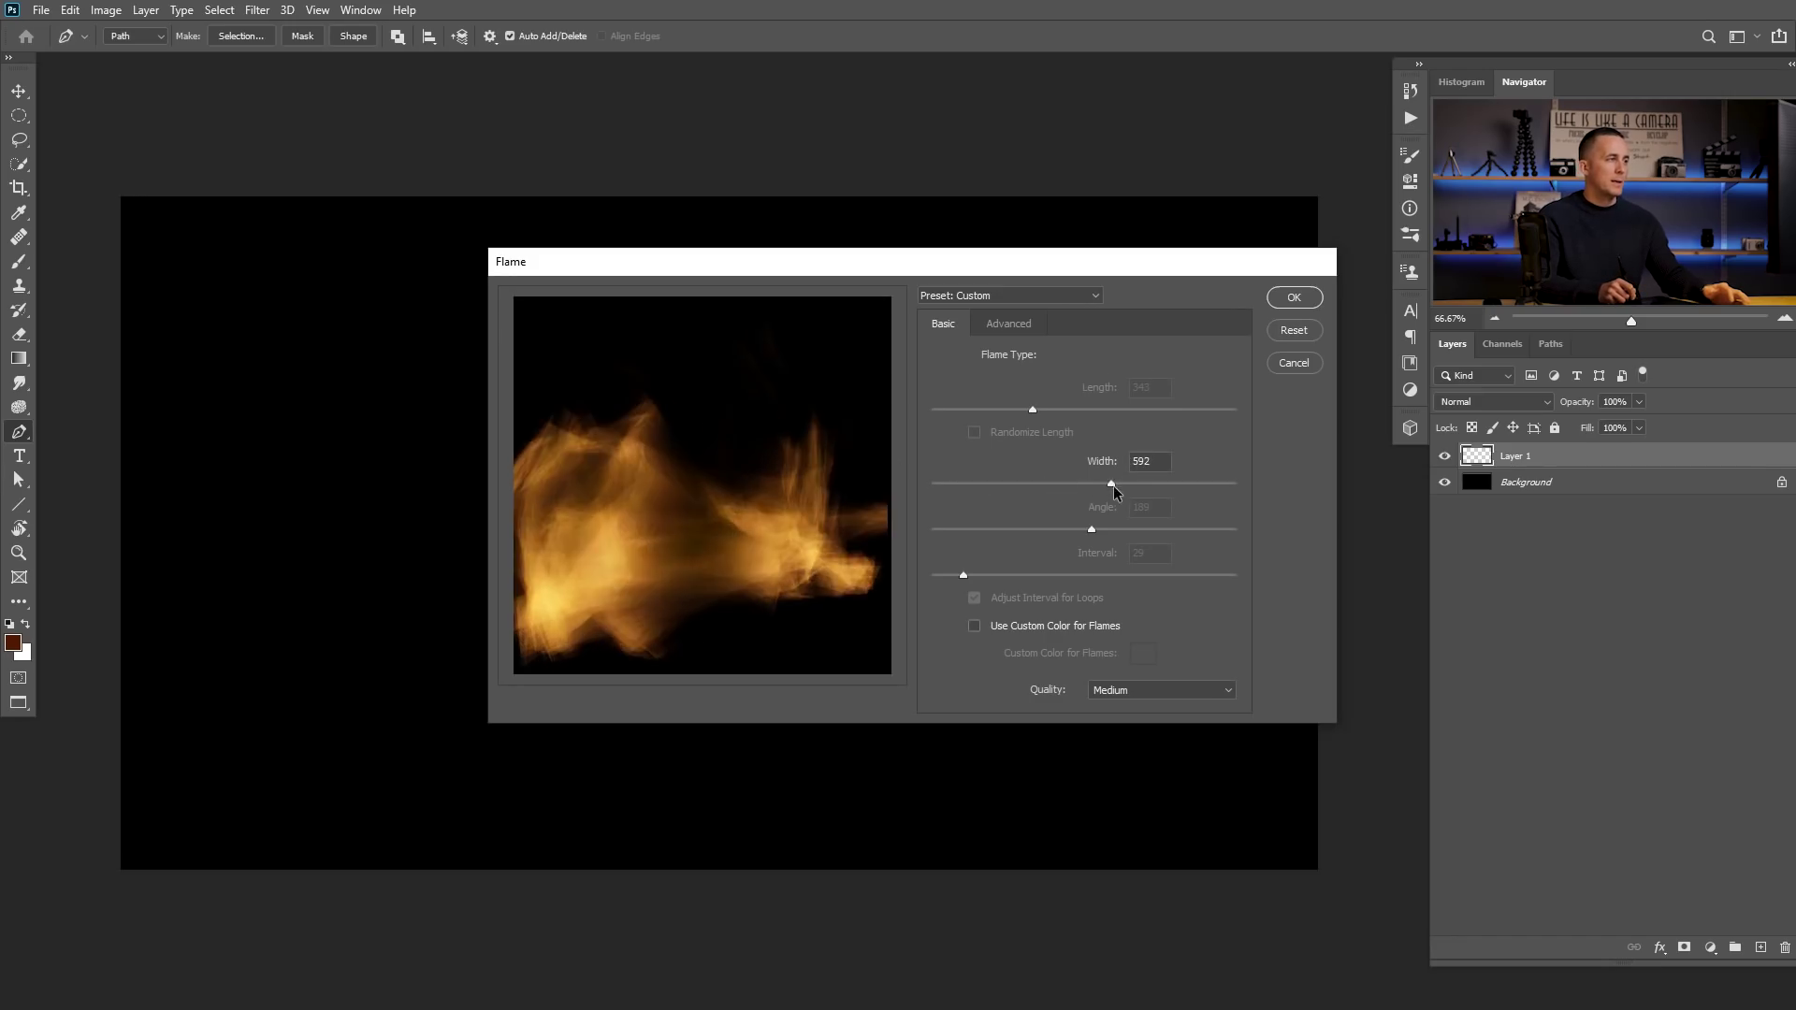
left_click_drag(1119, 481, 1184, 486)
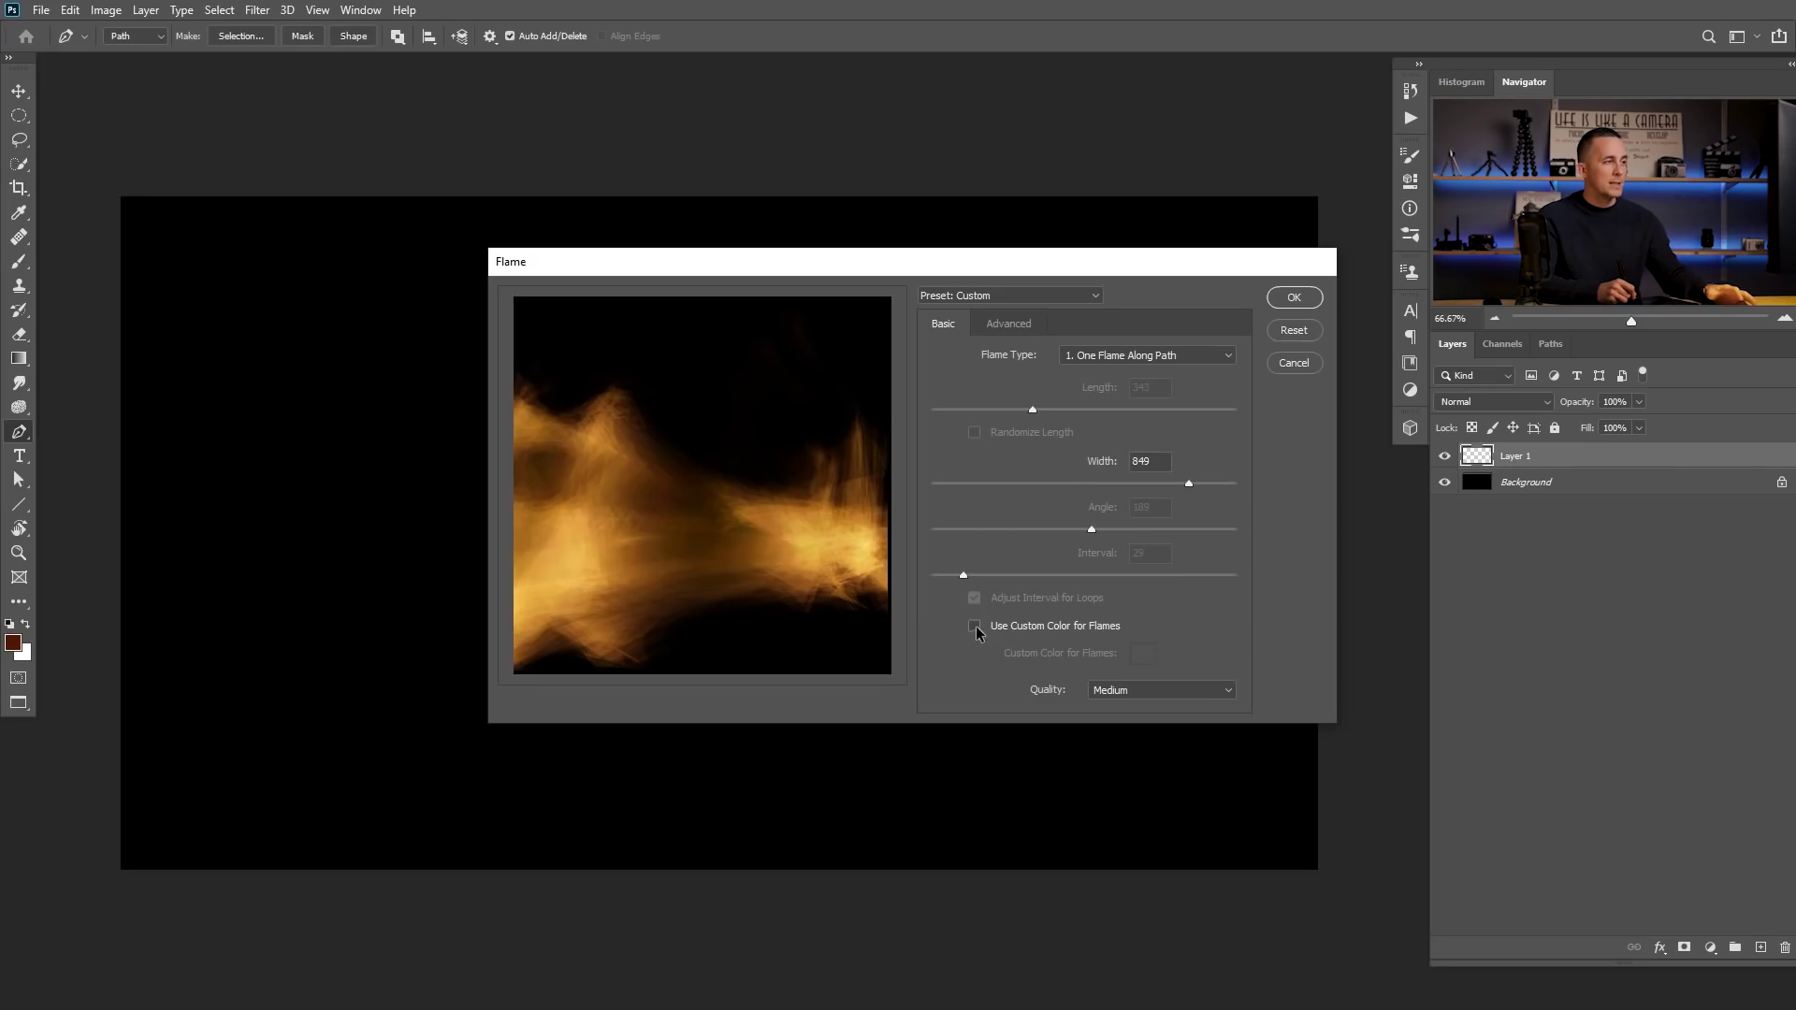
left_click(974, 626)
left_click(1143, 655)
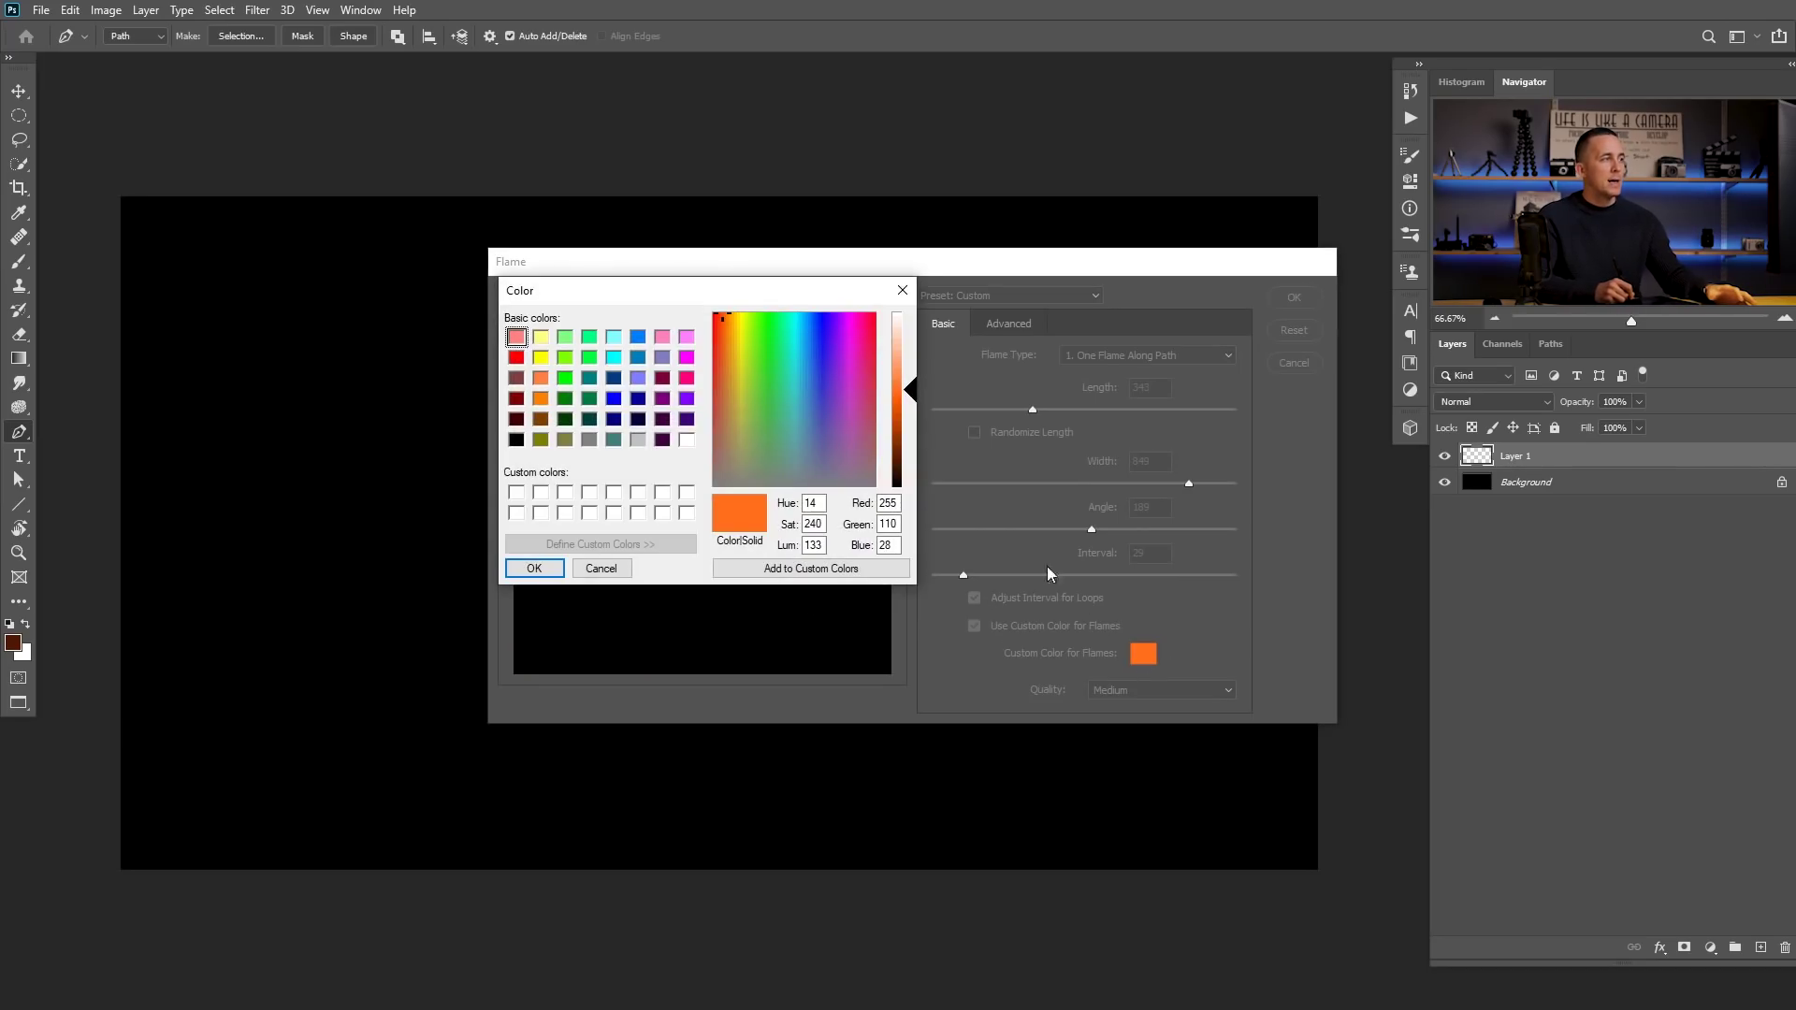
left_click(606, 568)
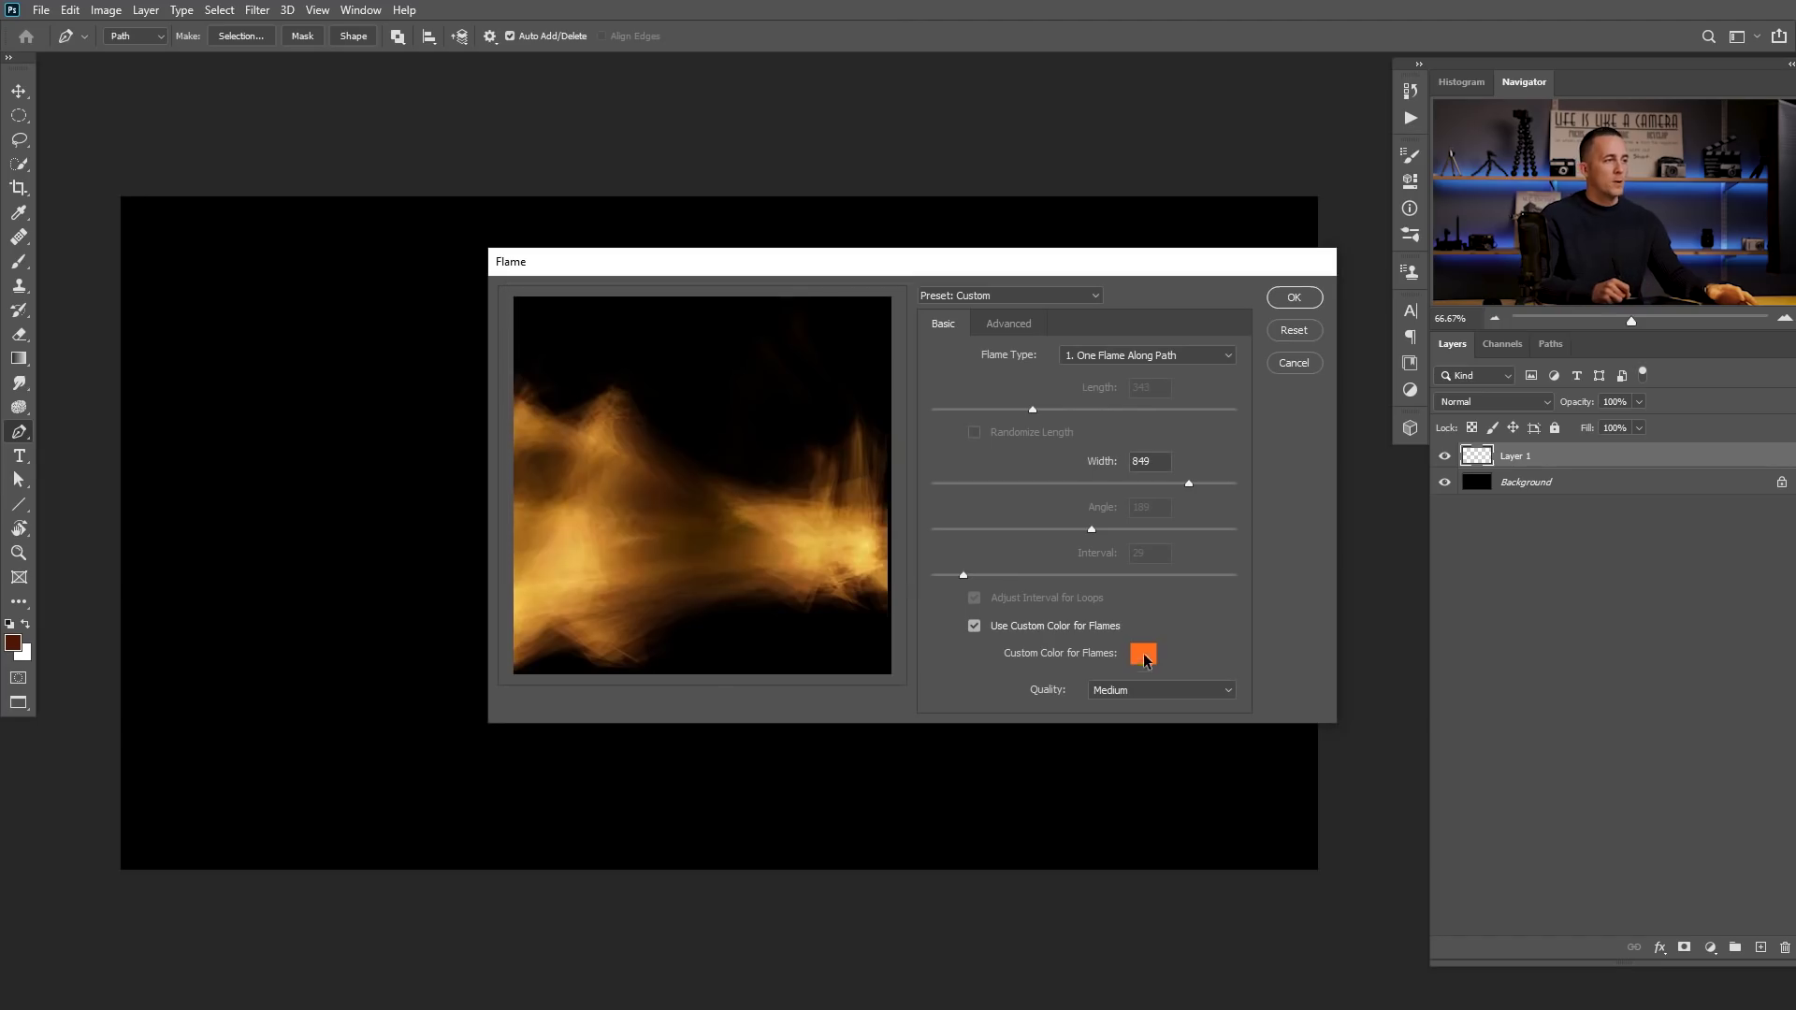
left_click(974, 626)
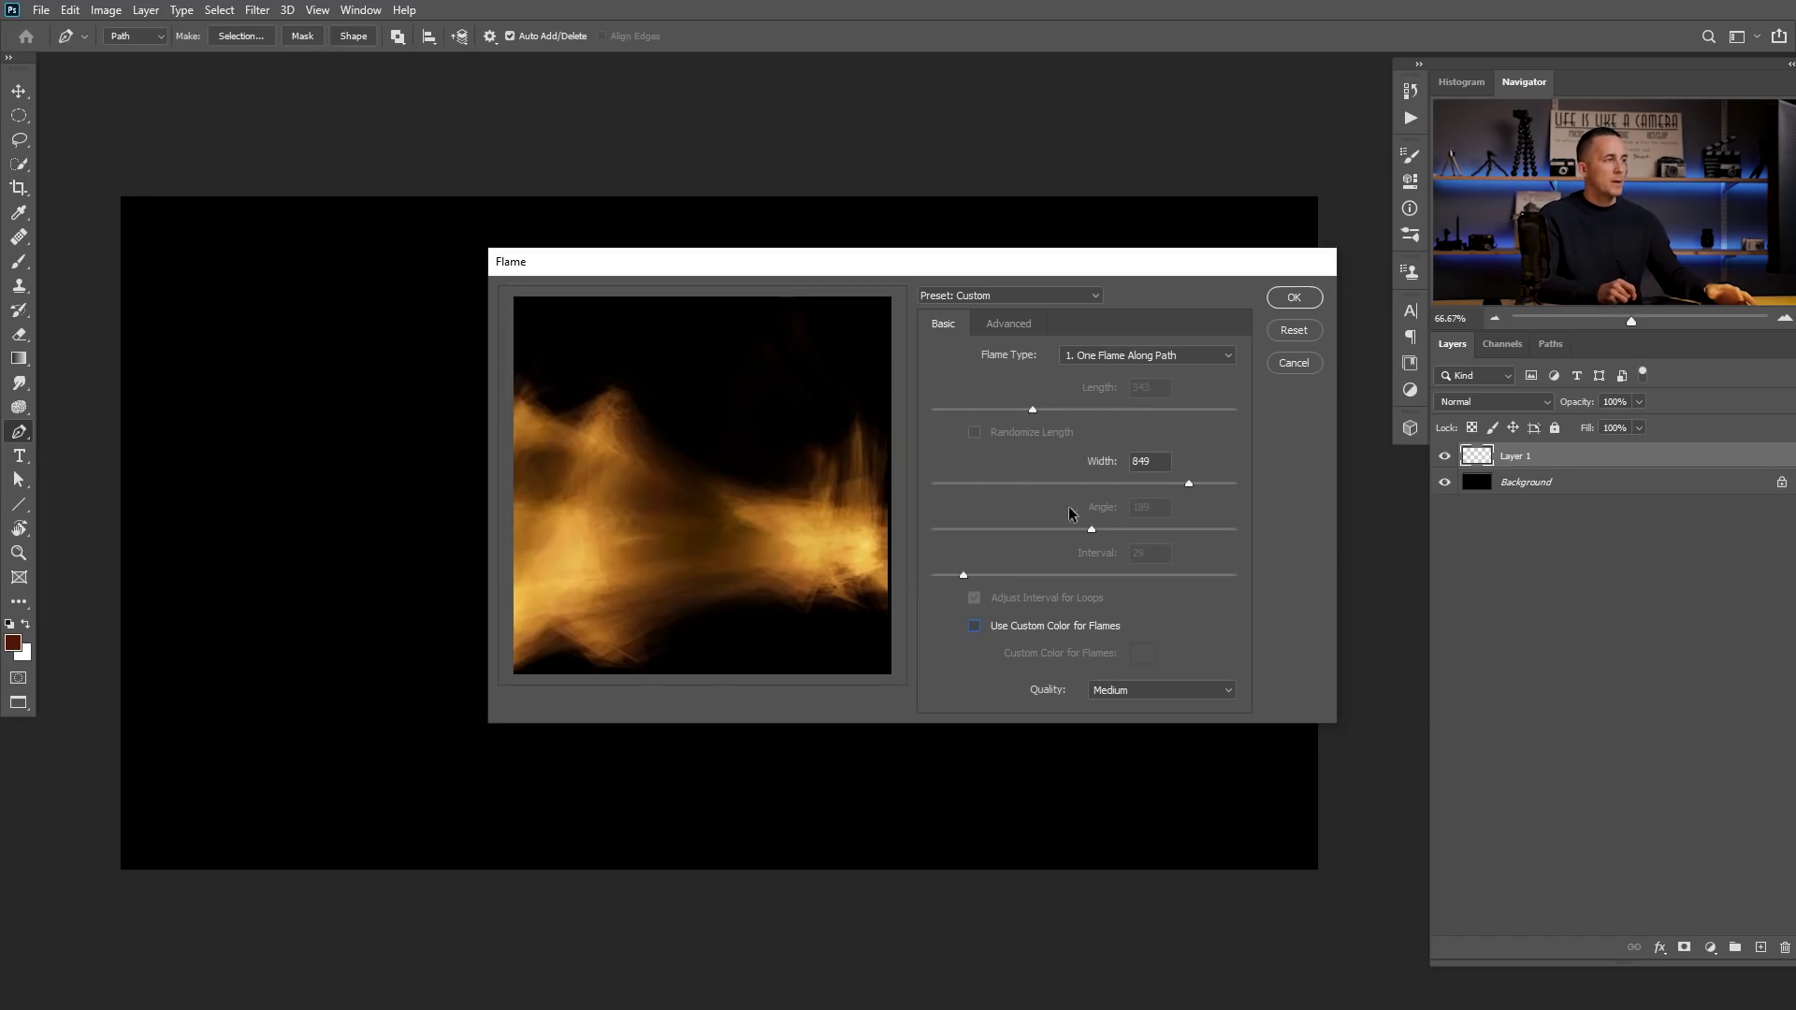
Step: Set the flame's width to 119 and its Turbulent value to 42
left_click_drag(1186, 487, 968, 484)
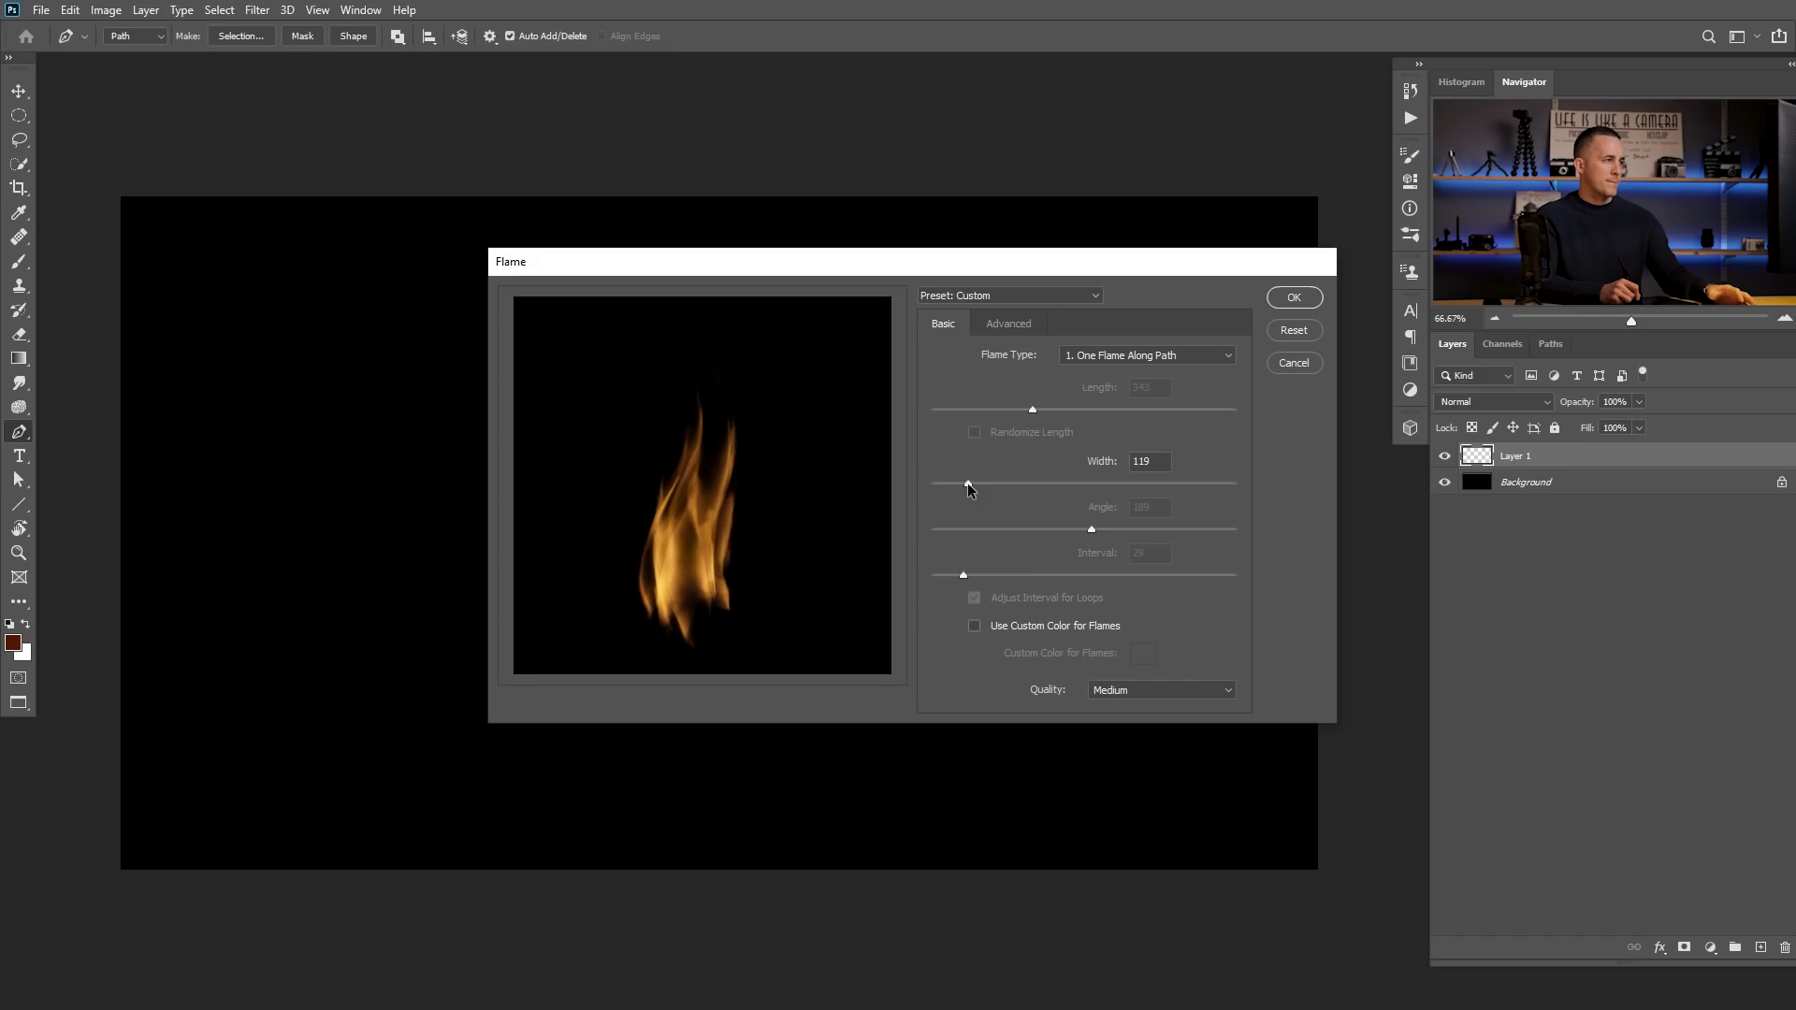
left_click(1006, 323)
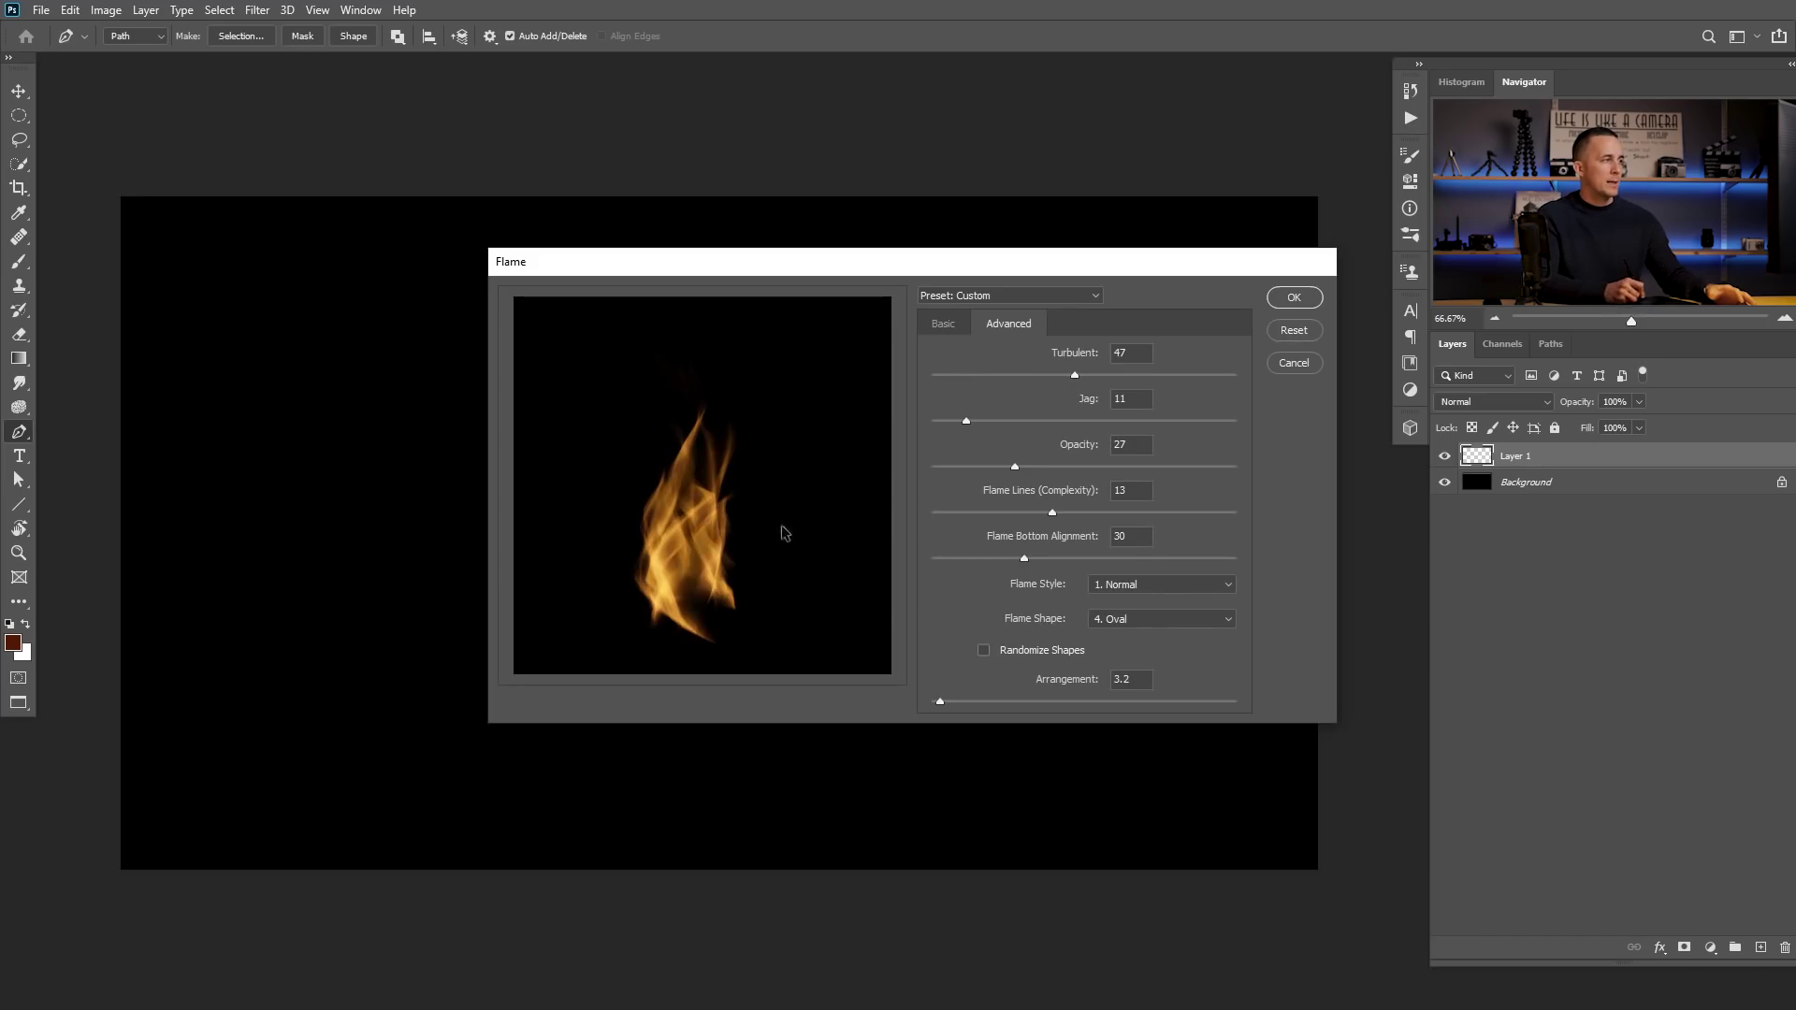
left_click_drag(1073, 374, 1060, 374)
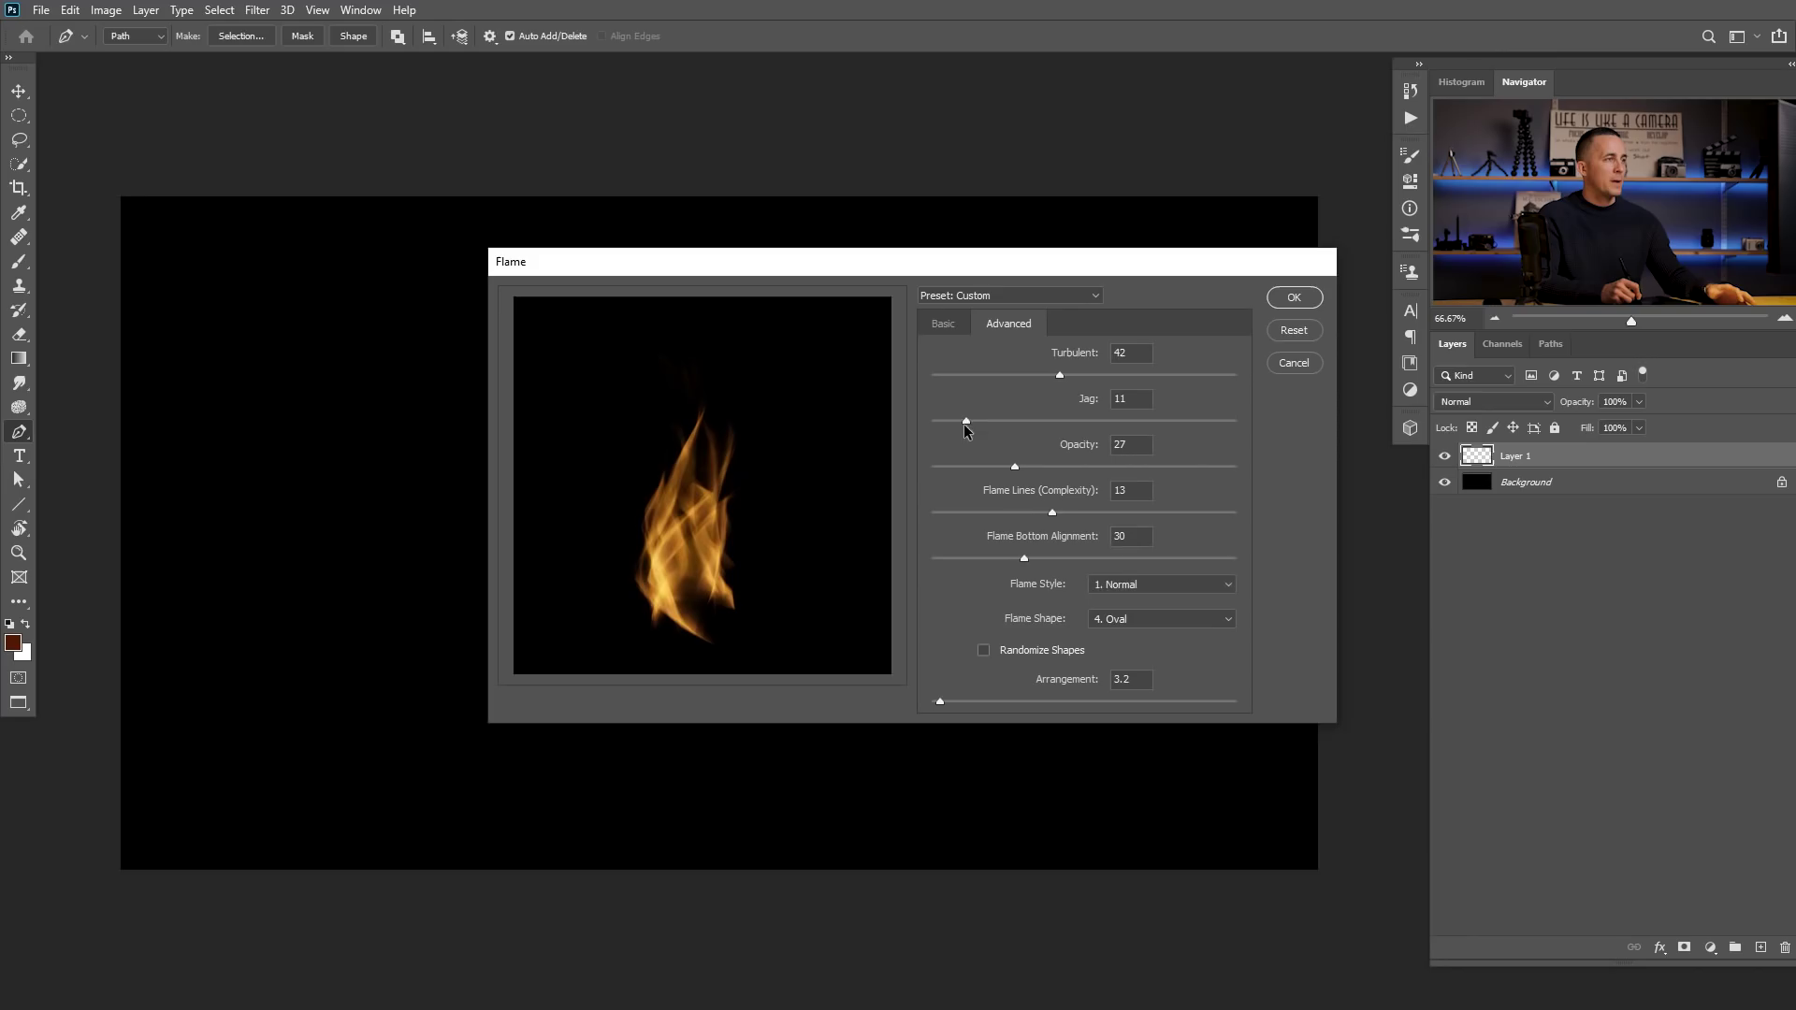
Step: Try low and high Jag and Opacity values for the flame, settling on Jag 5 and Opacity 27
left_click_drag(966, 421, 891, 451)
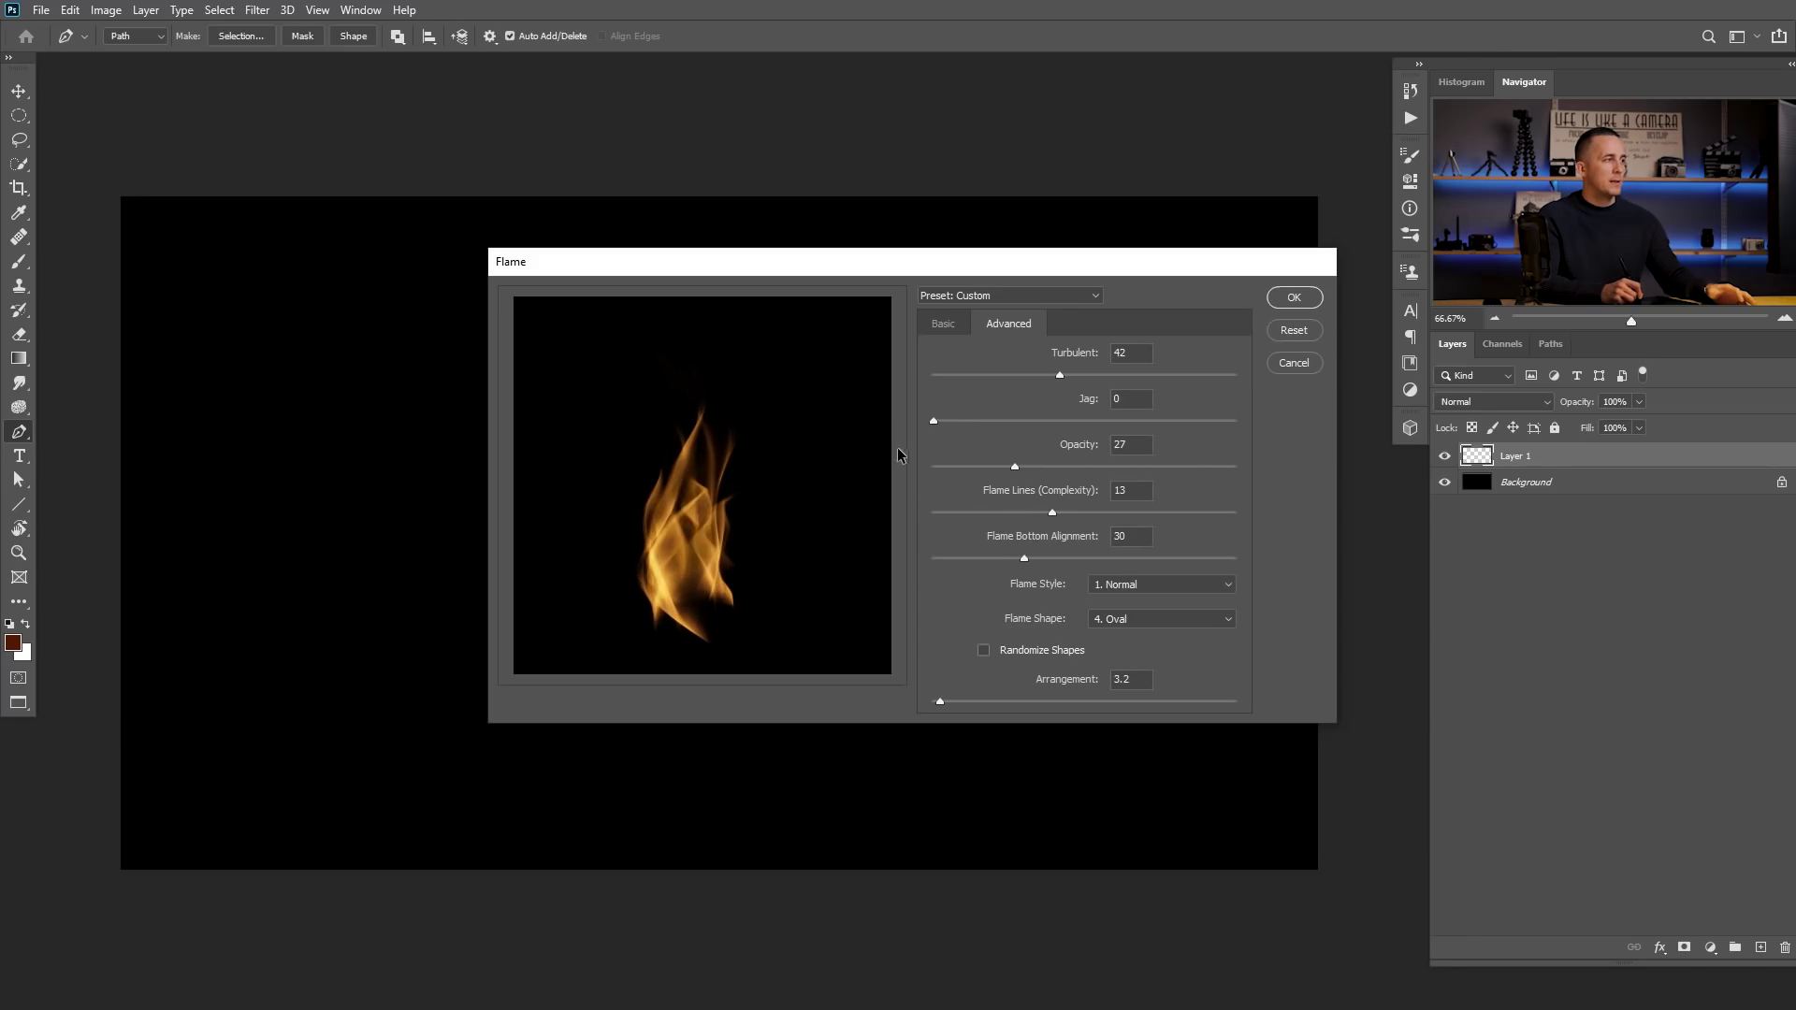
left_click_drag(936, 421, 1114, 421)
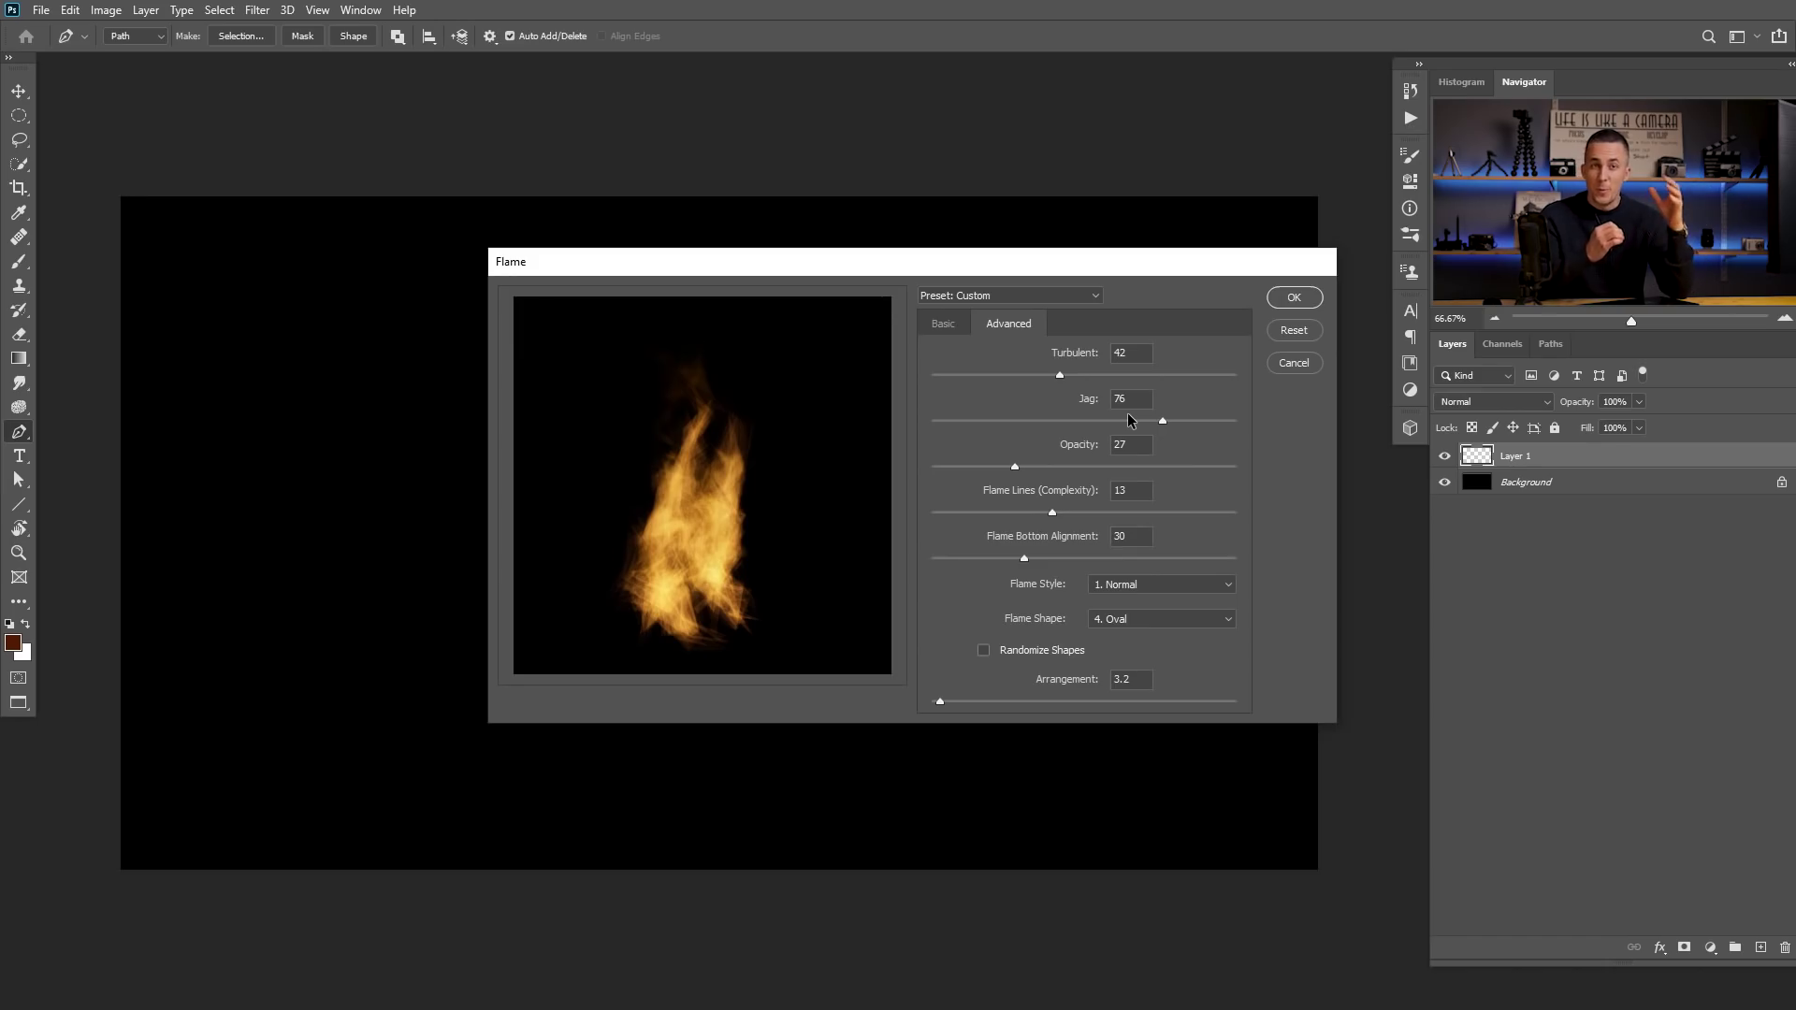
left_click_drag(1050, 420, 1033, 421)
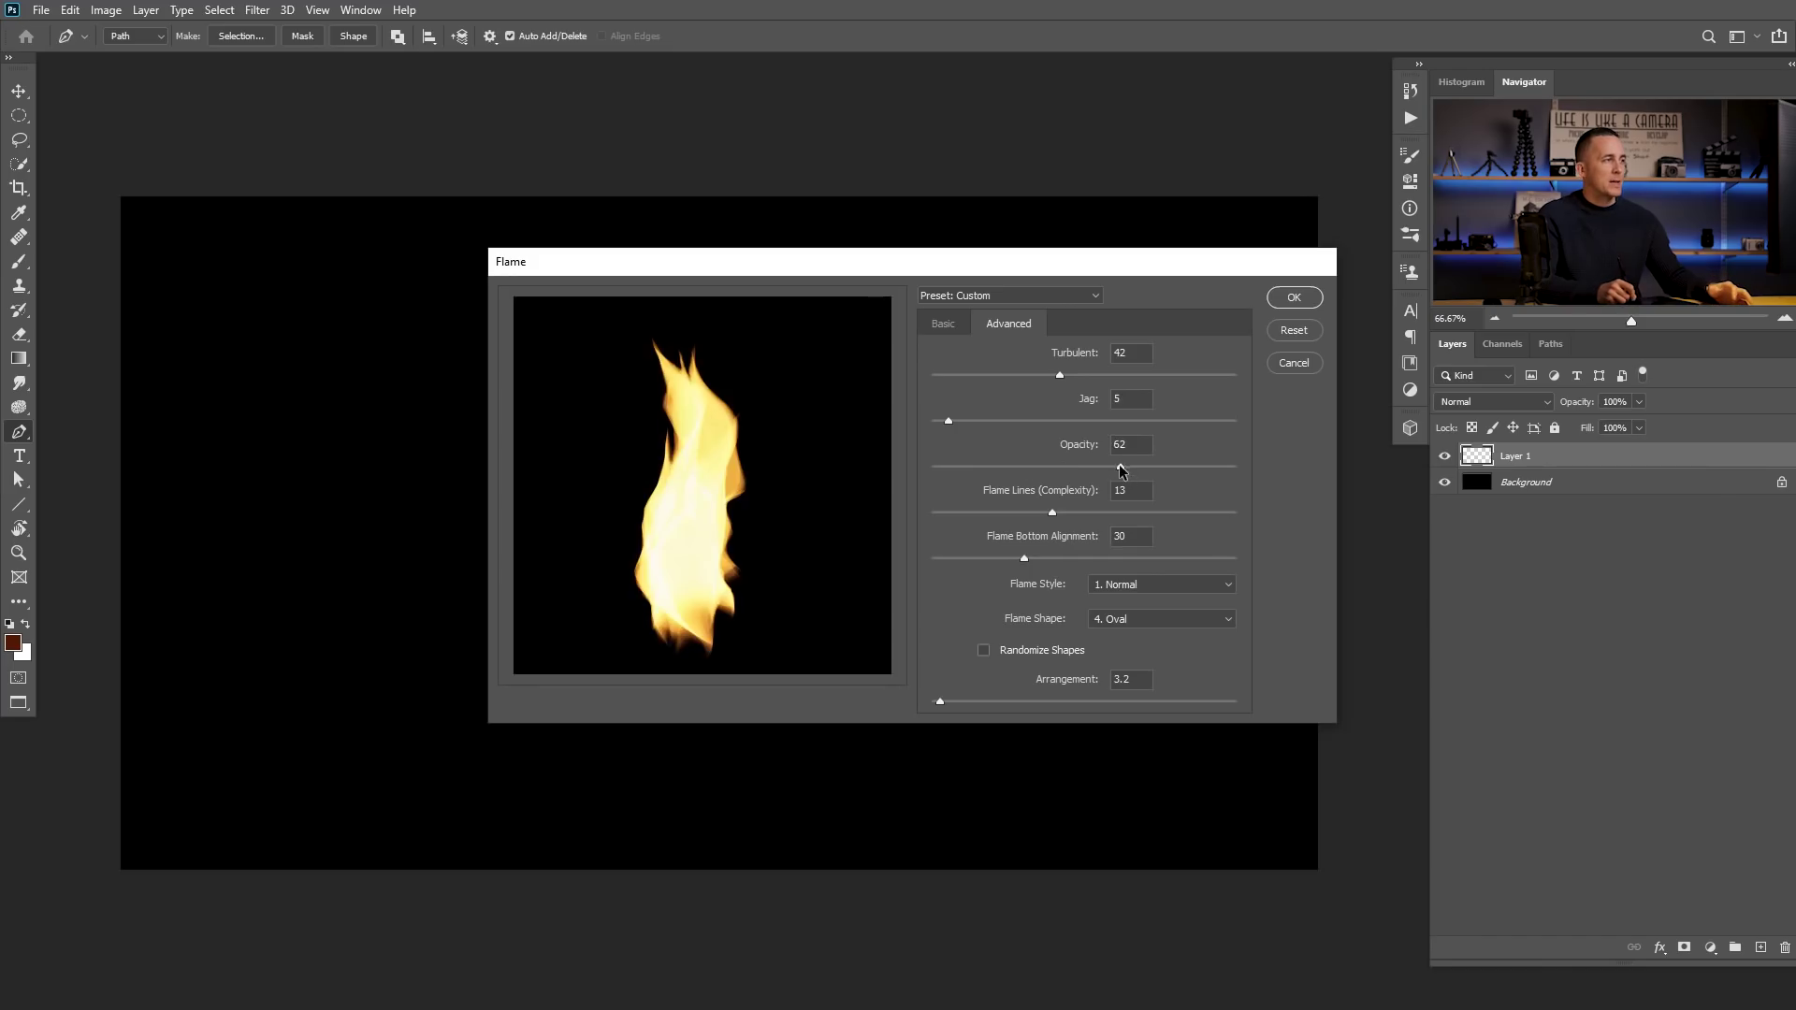
left_click_drag(1120, 466, 961, 466)
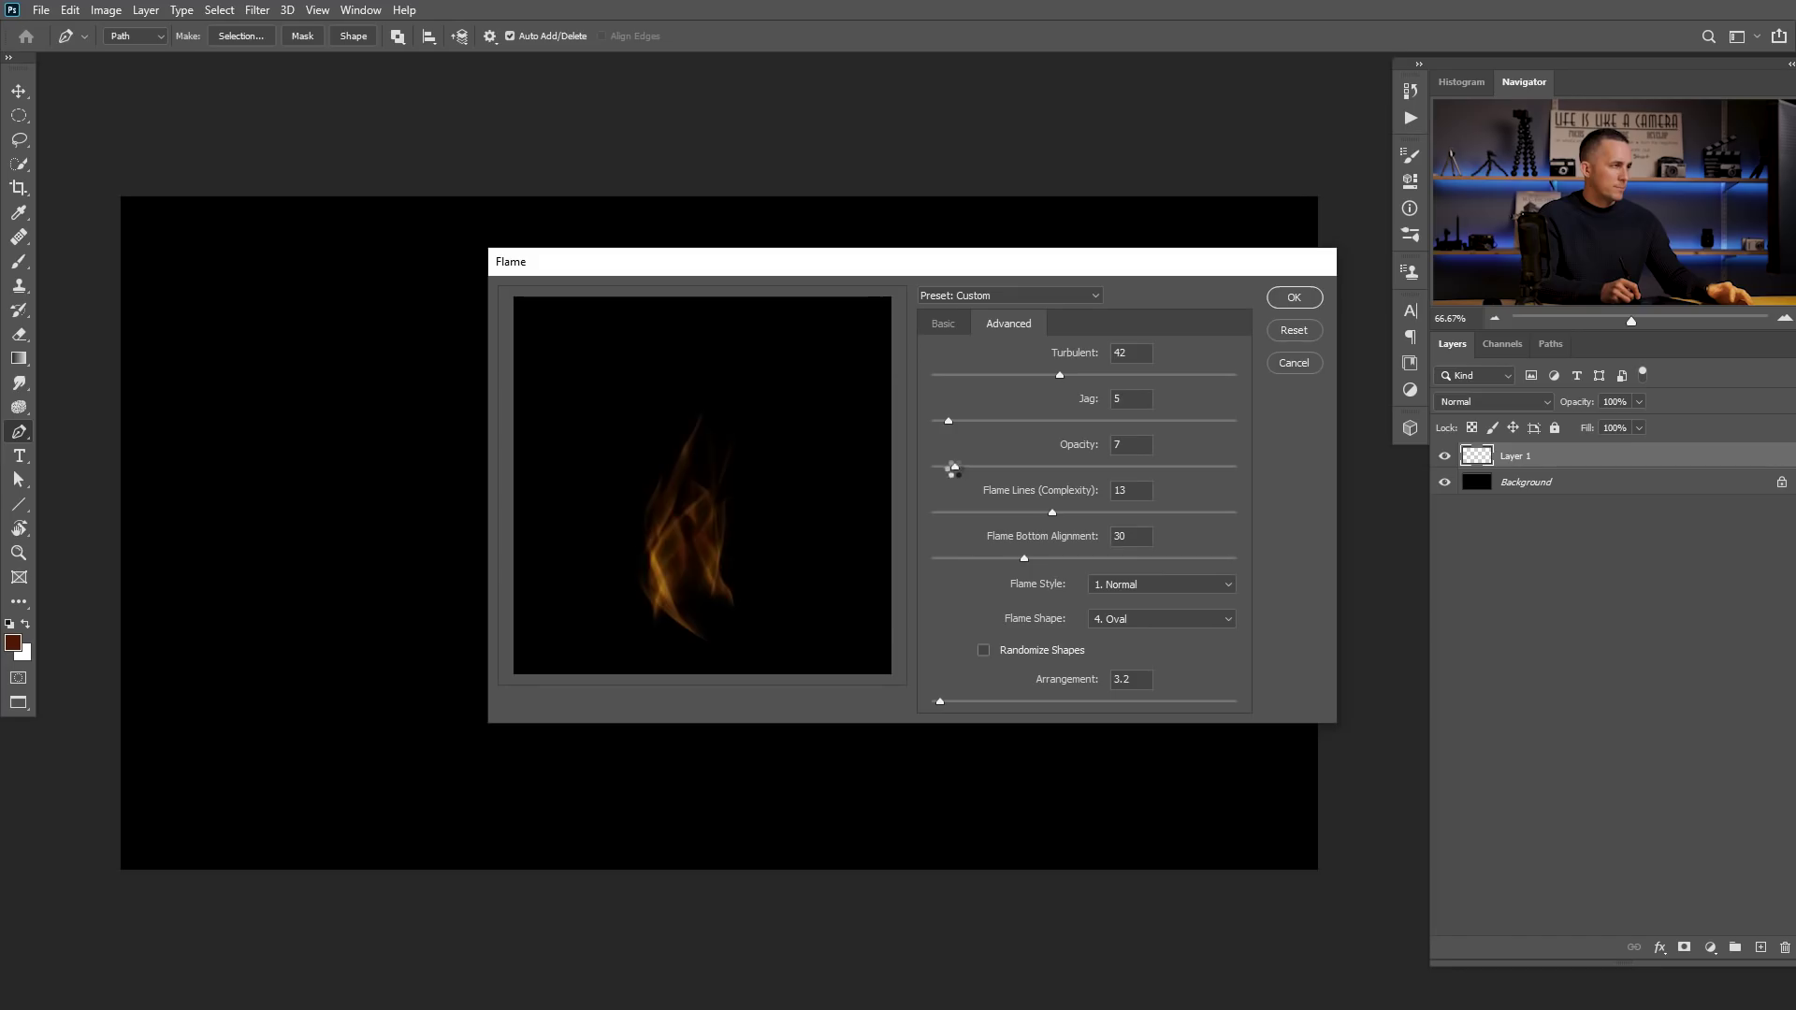
left_click_drag(998, 467, 1017, 468)
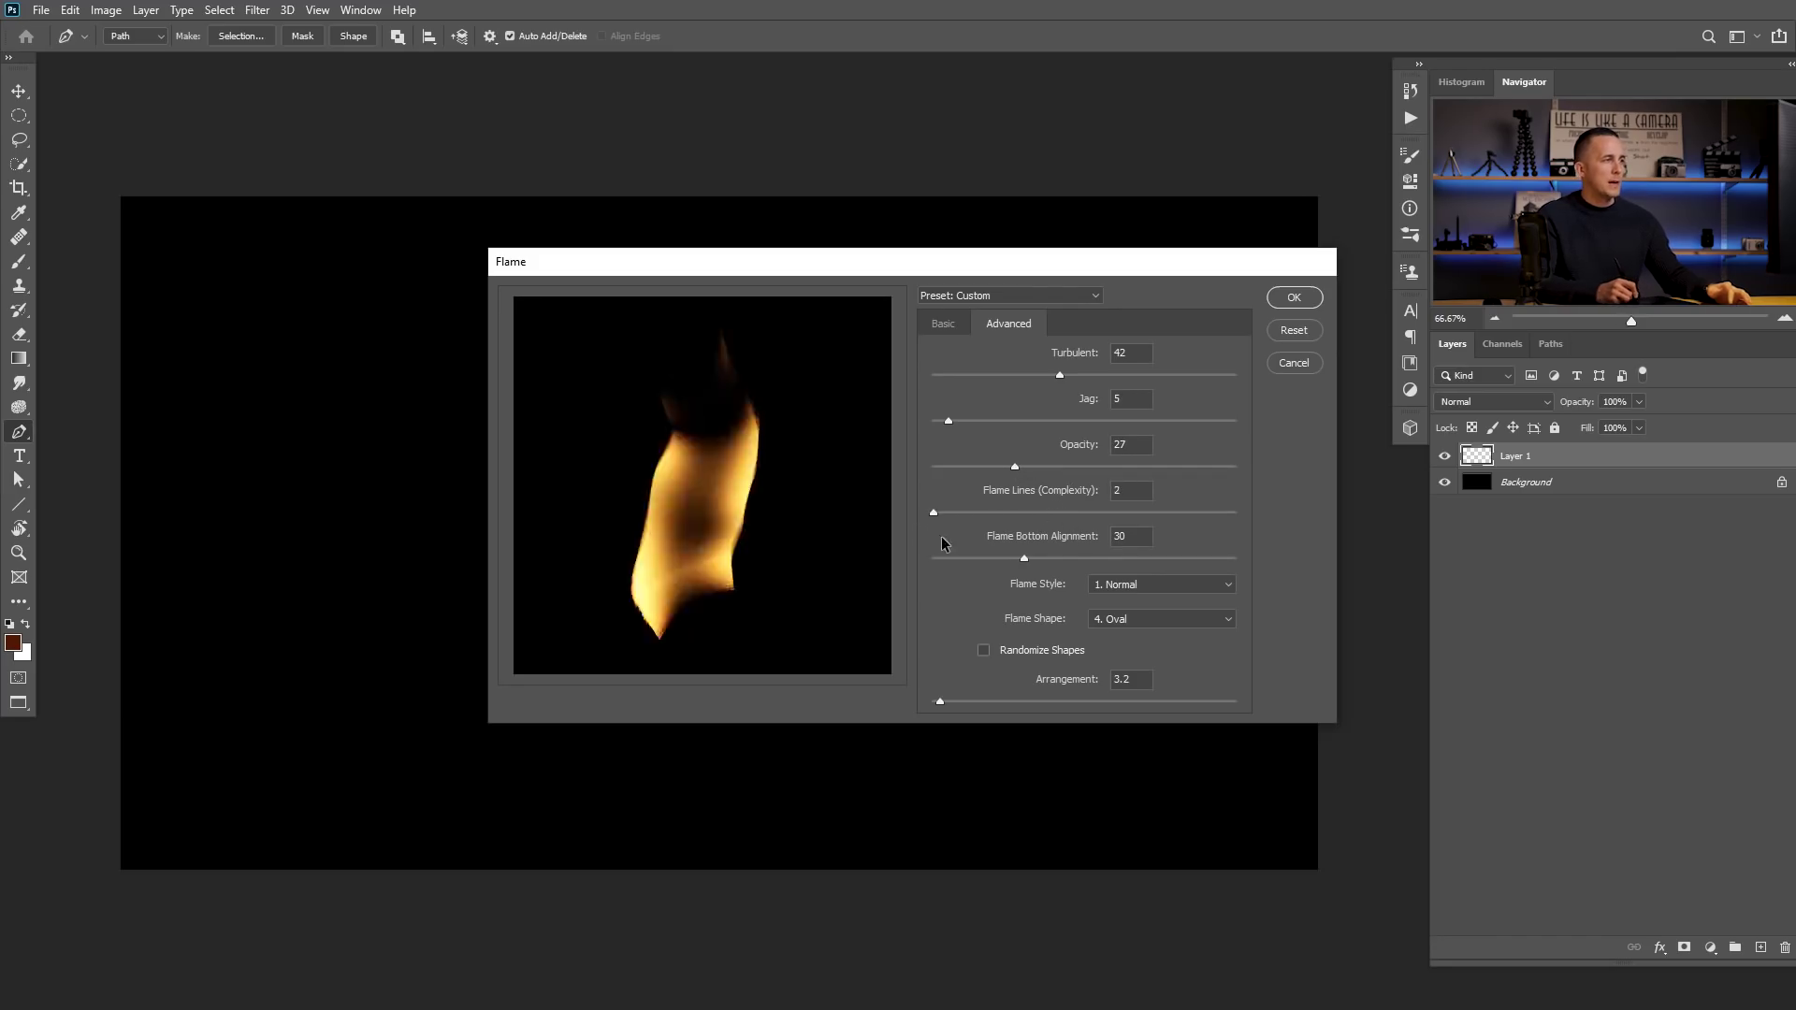
Step: Set Flame Lines (Complexity) to 6 and Flame Bottom Alignment to 19
left_click_drag(935, 512, 955, 513)
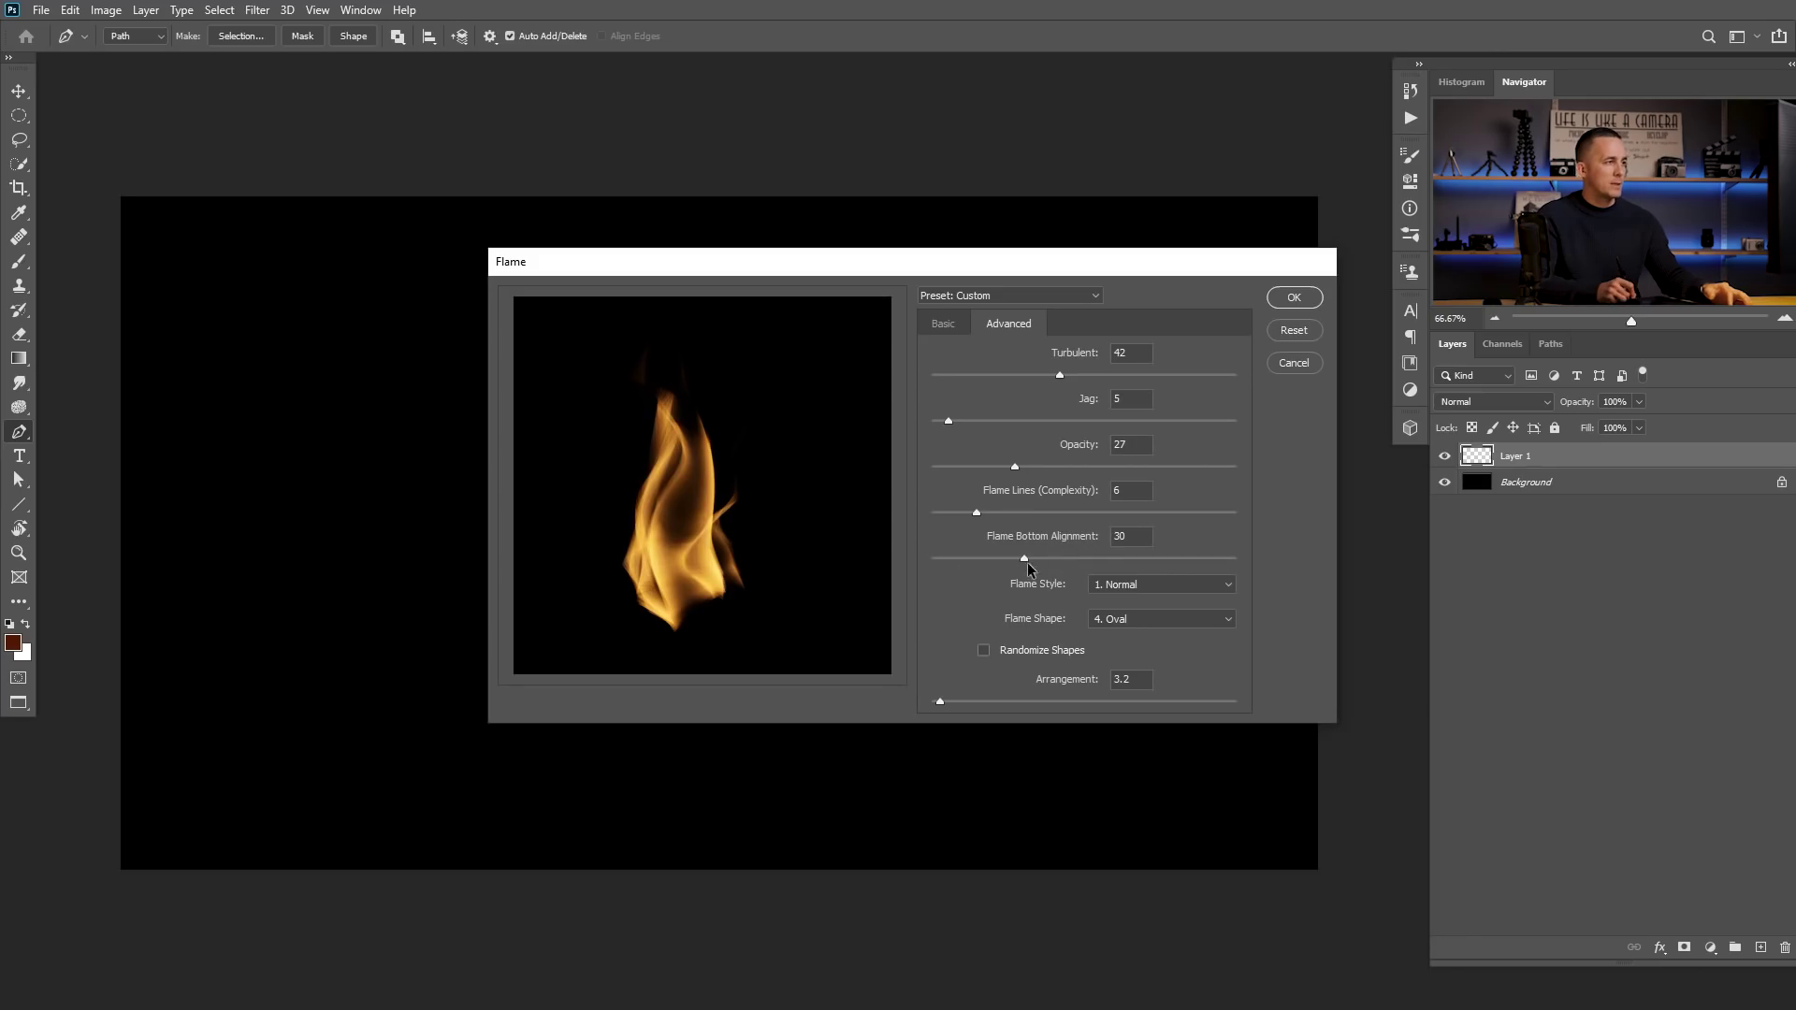
left_click_drag(1207, 560, 935, 570)
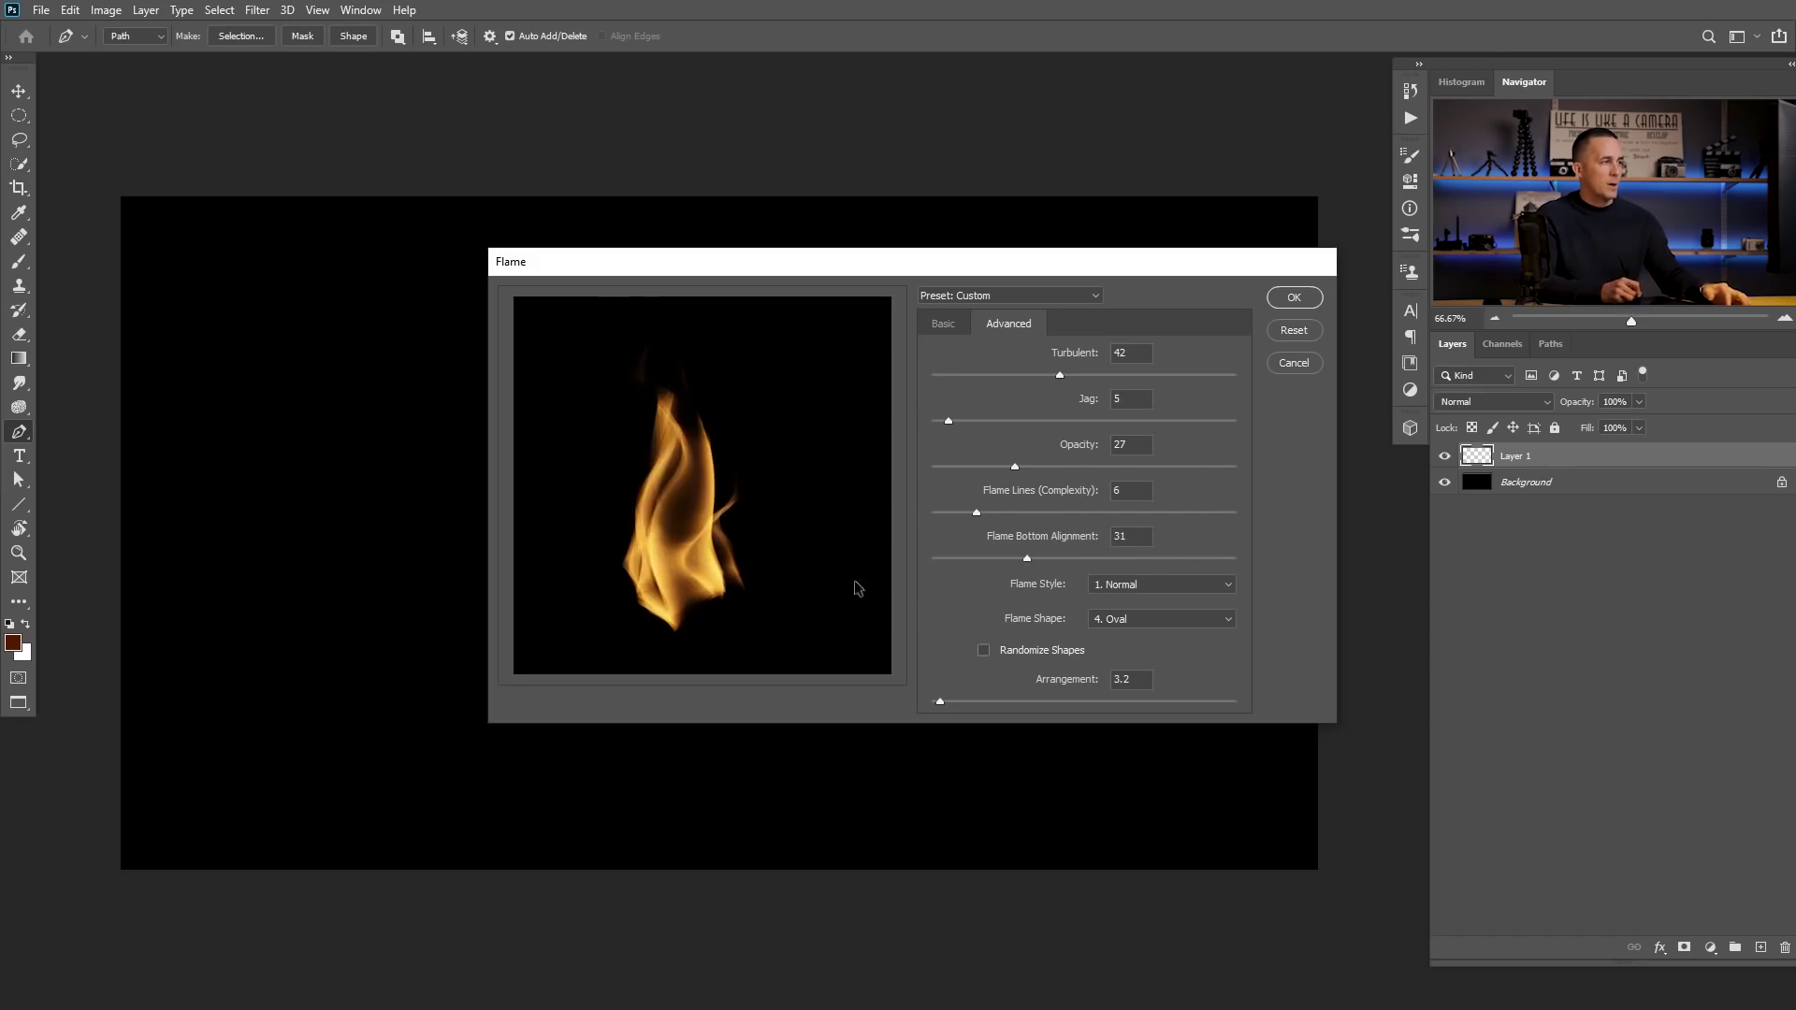
left_click(995, 558)
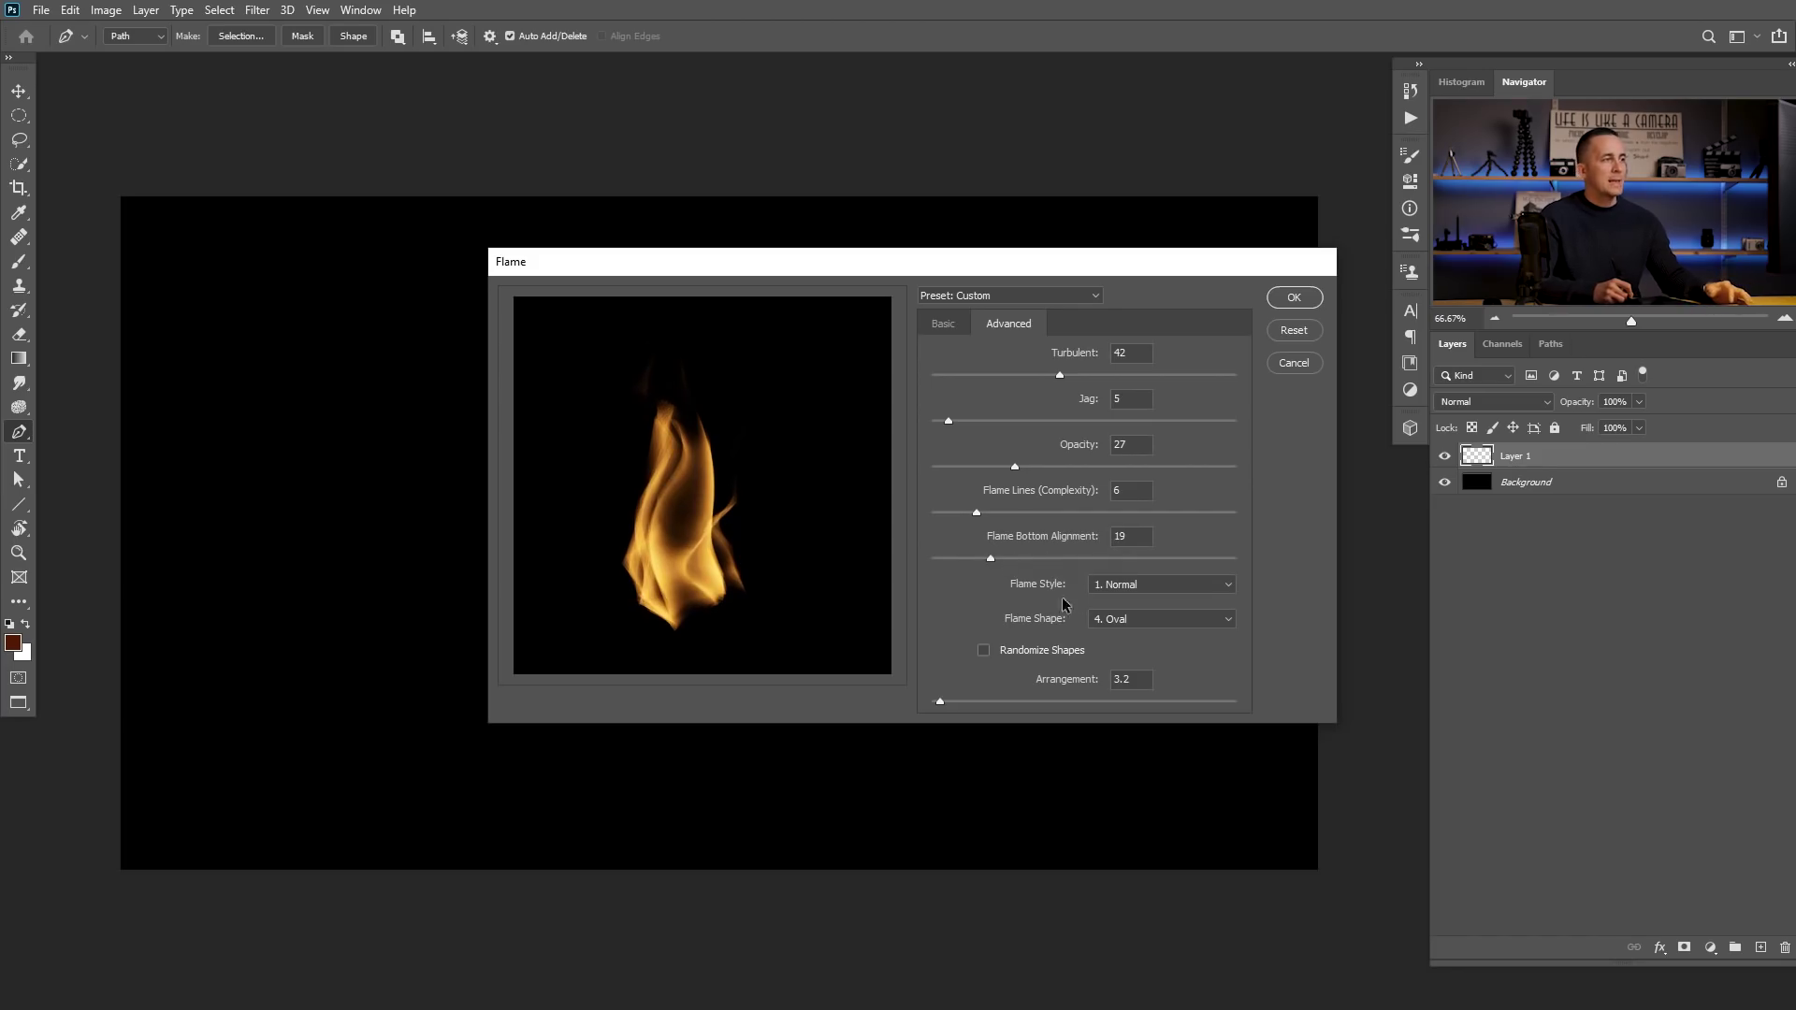
Step: Preview the Violent flame style, and set the flame style to Flat
left_click(1131, 584)
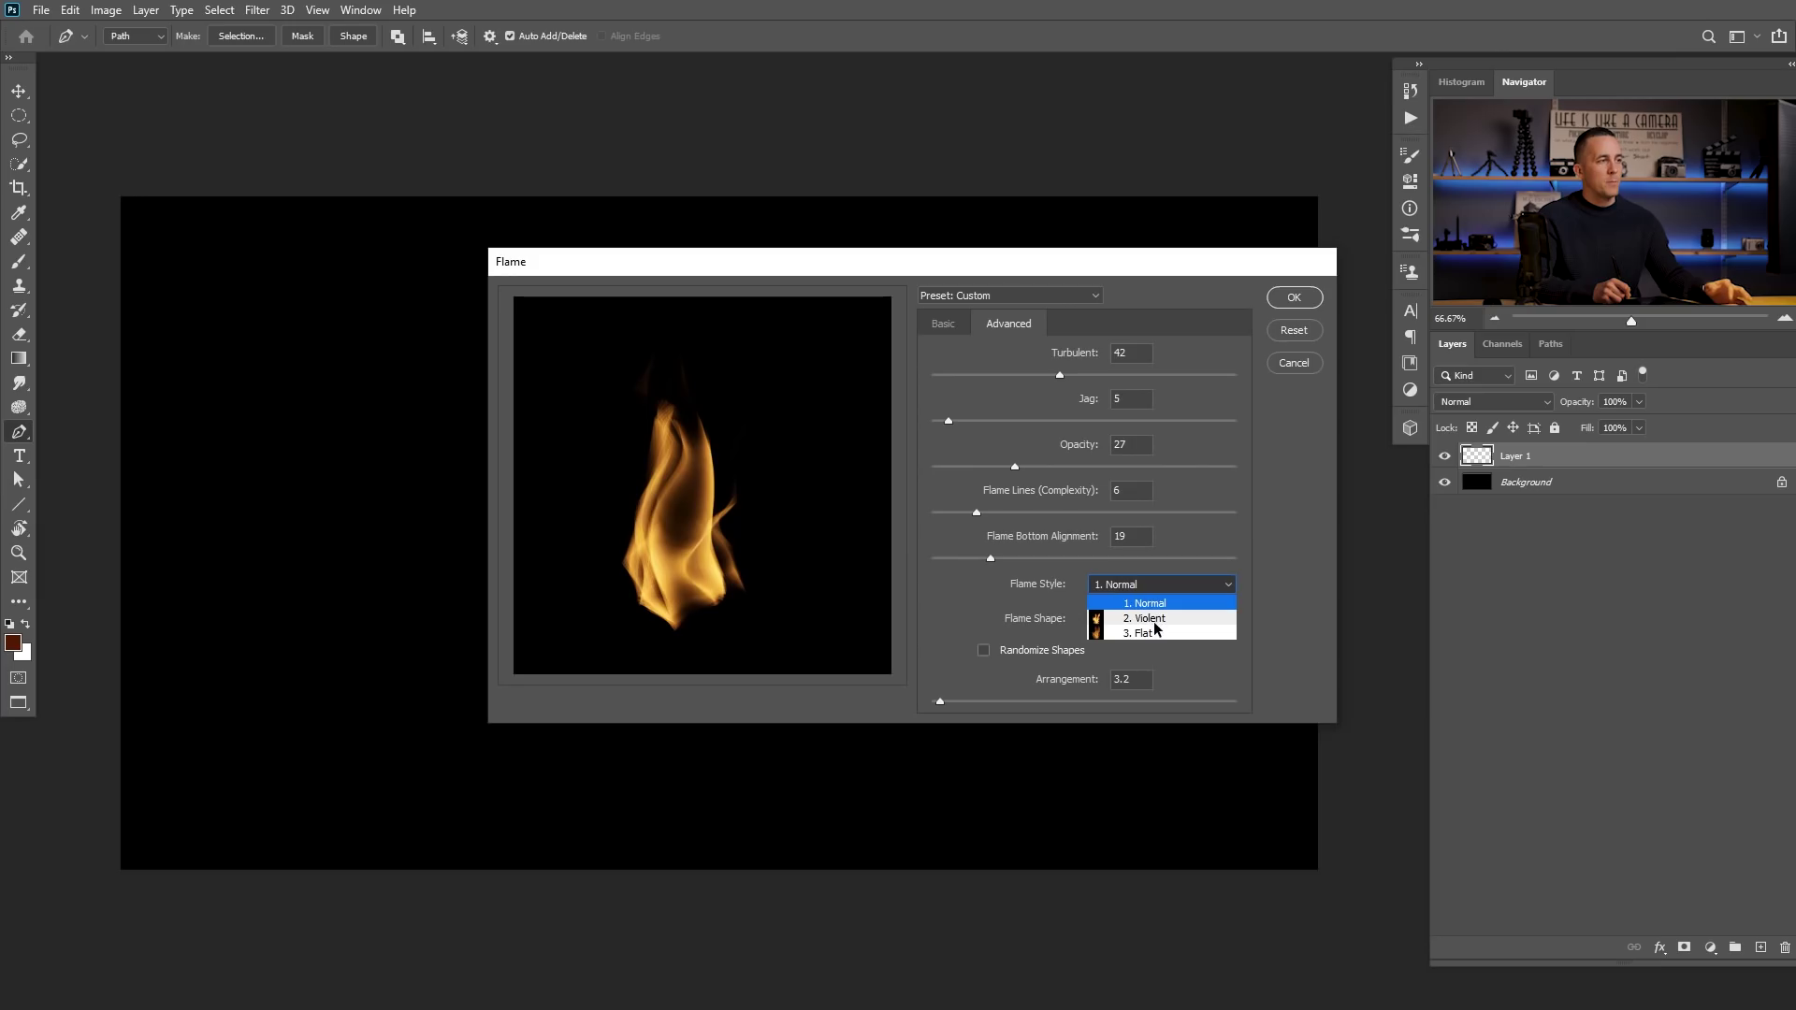
left_click(1149, 619)
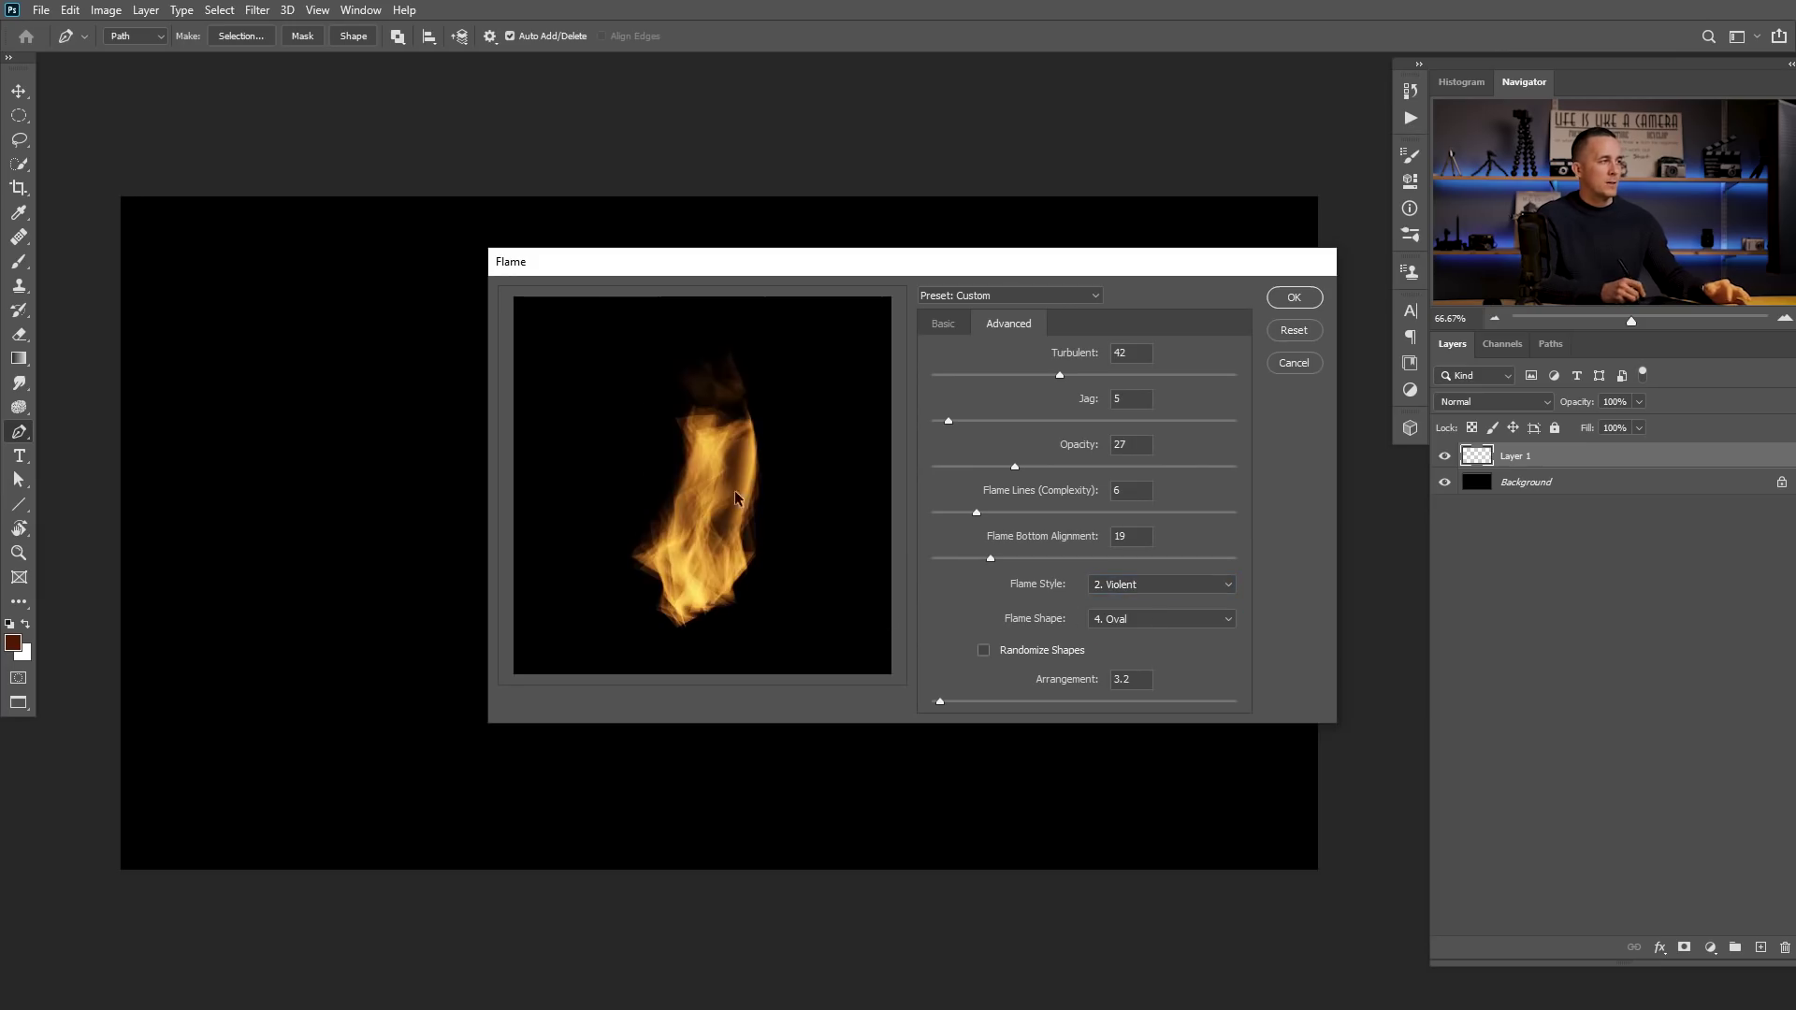
left_click(1160, 587)
left_click(1123, 631)
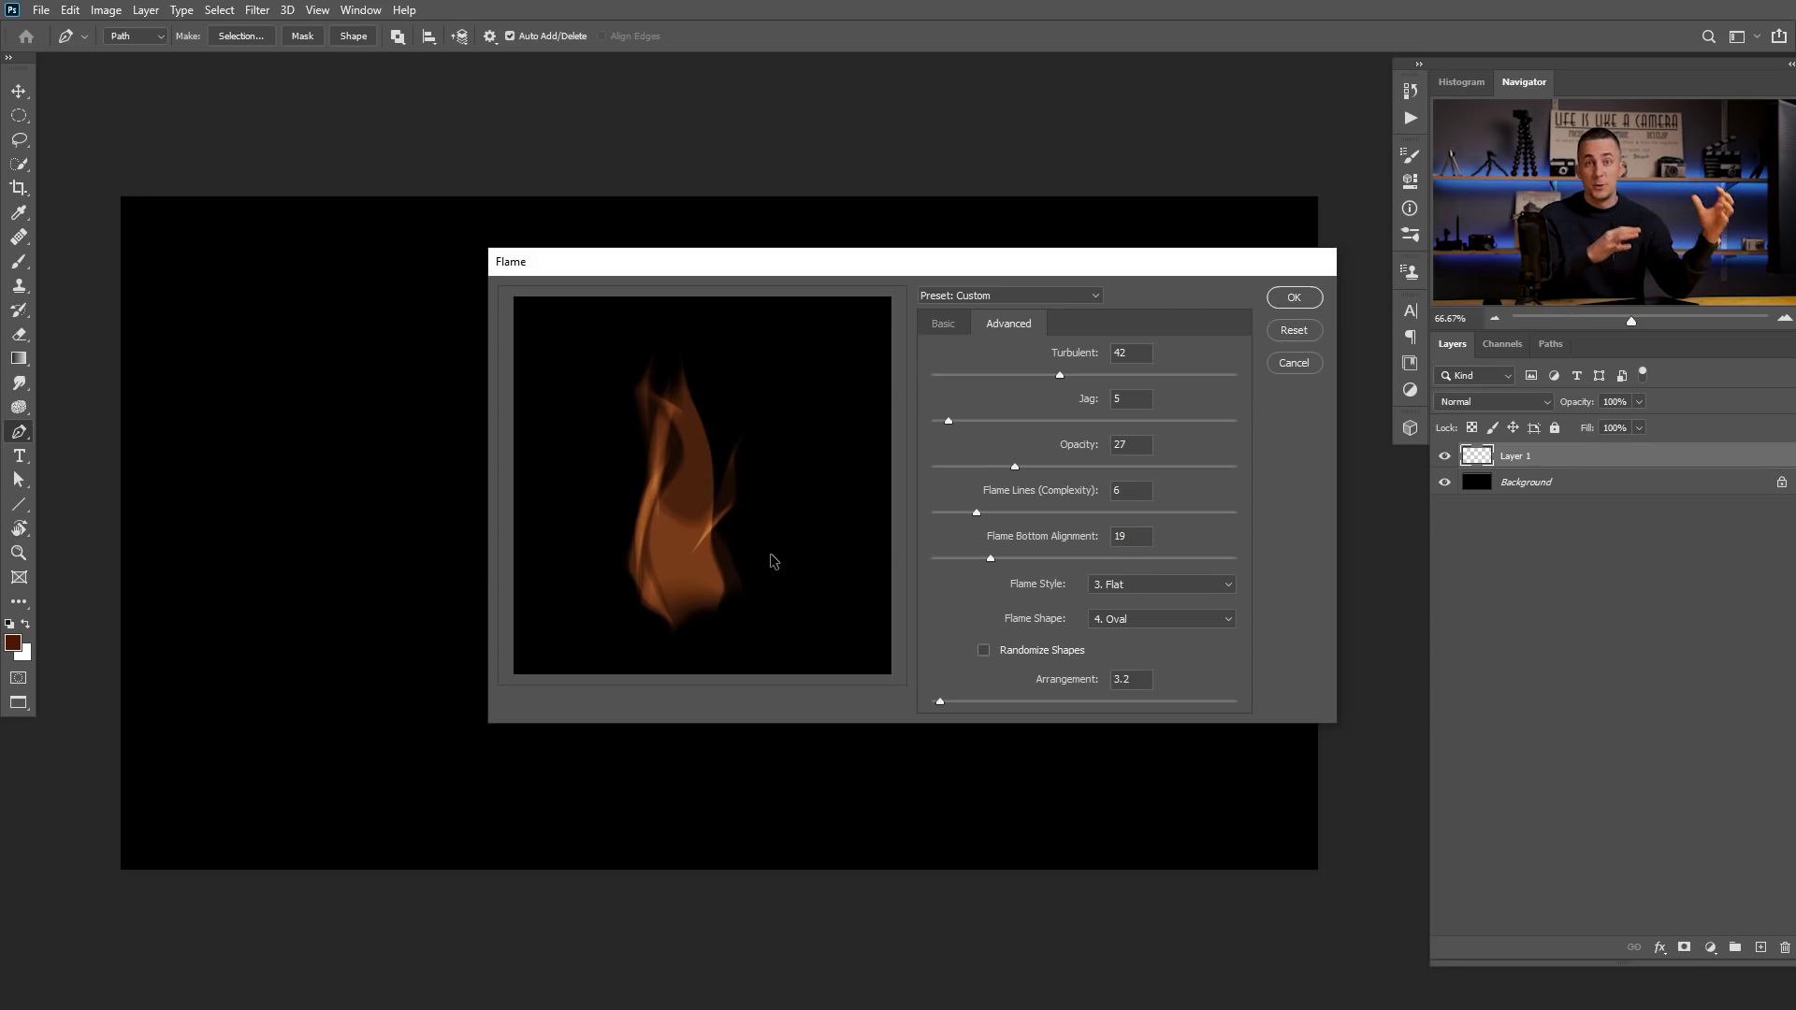
Step: Set the flame style to Normal, and try the Parallel, To The Center and Spread flame shapes
left_click(1130, 588)
left_click(1143, 603)
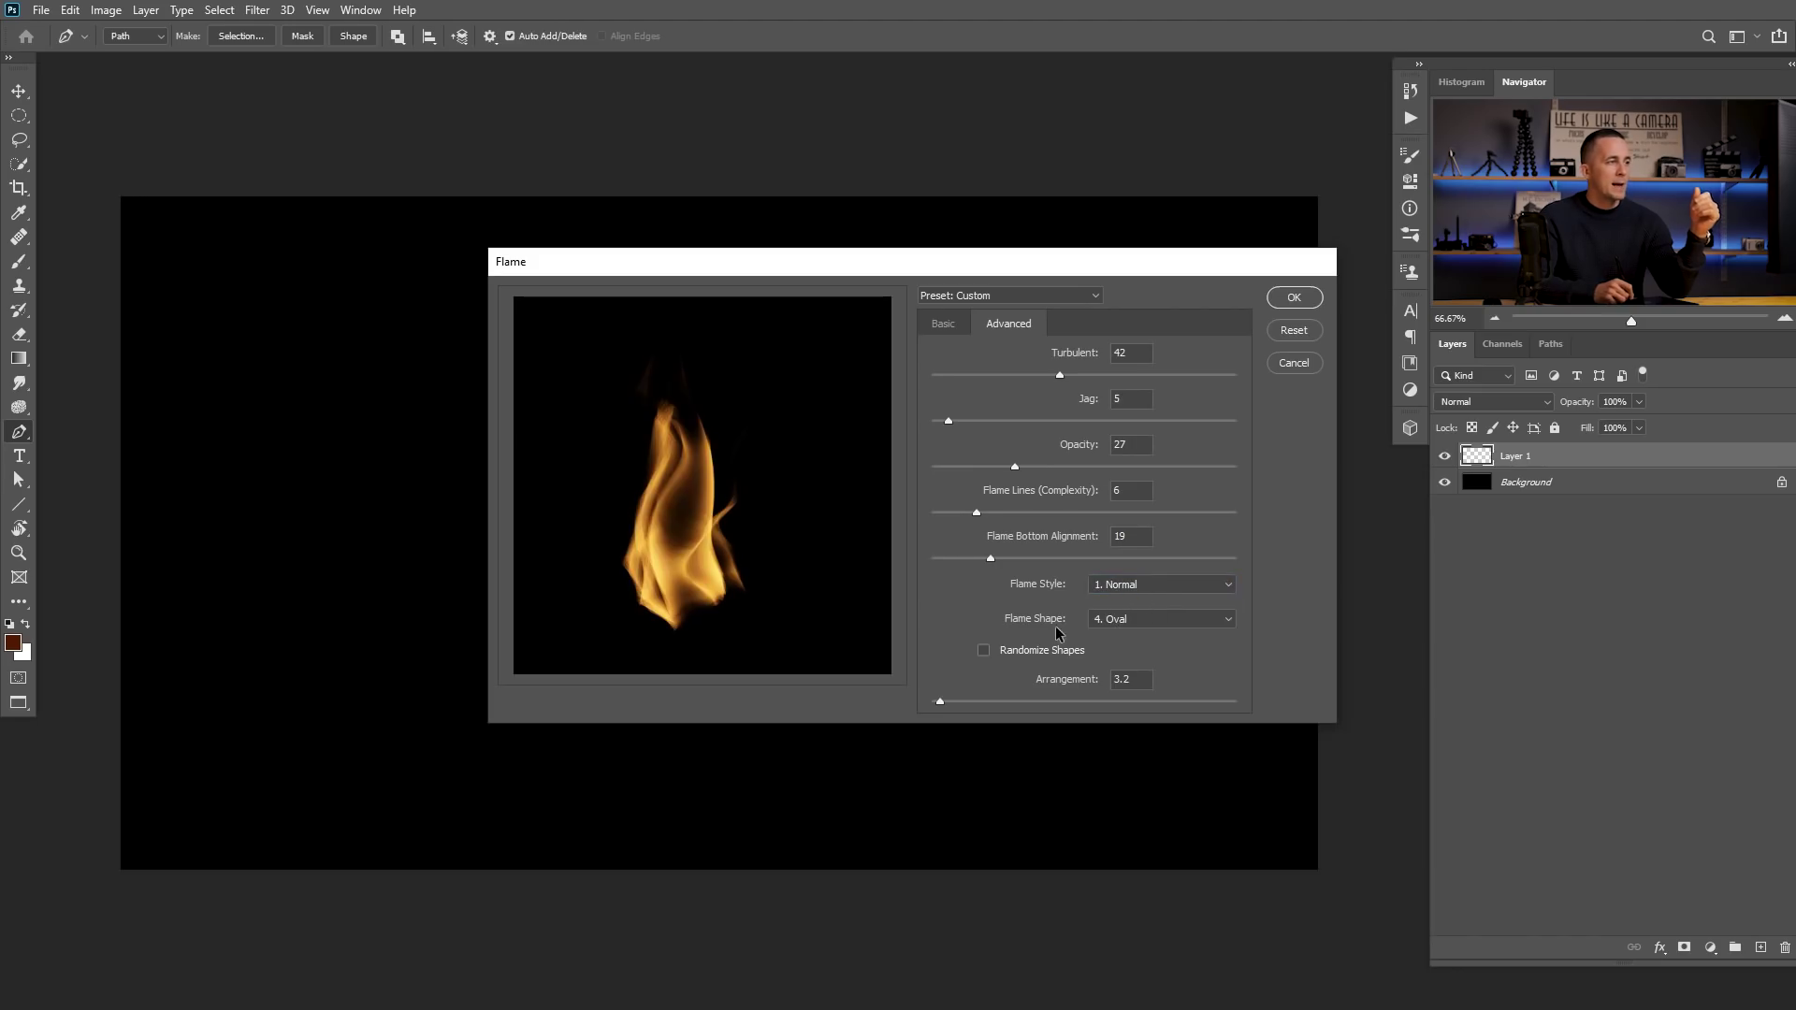
left_click(1124, 620)
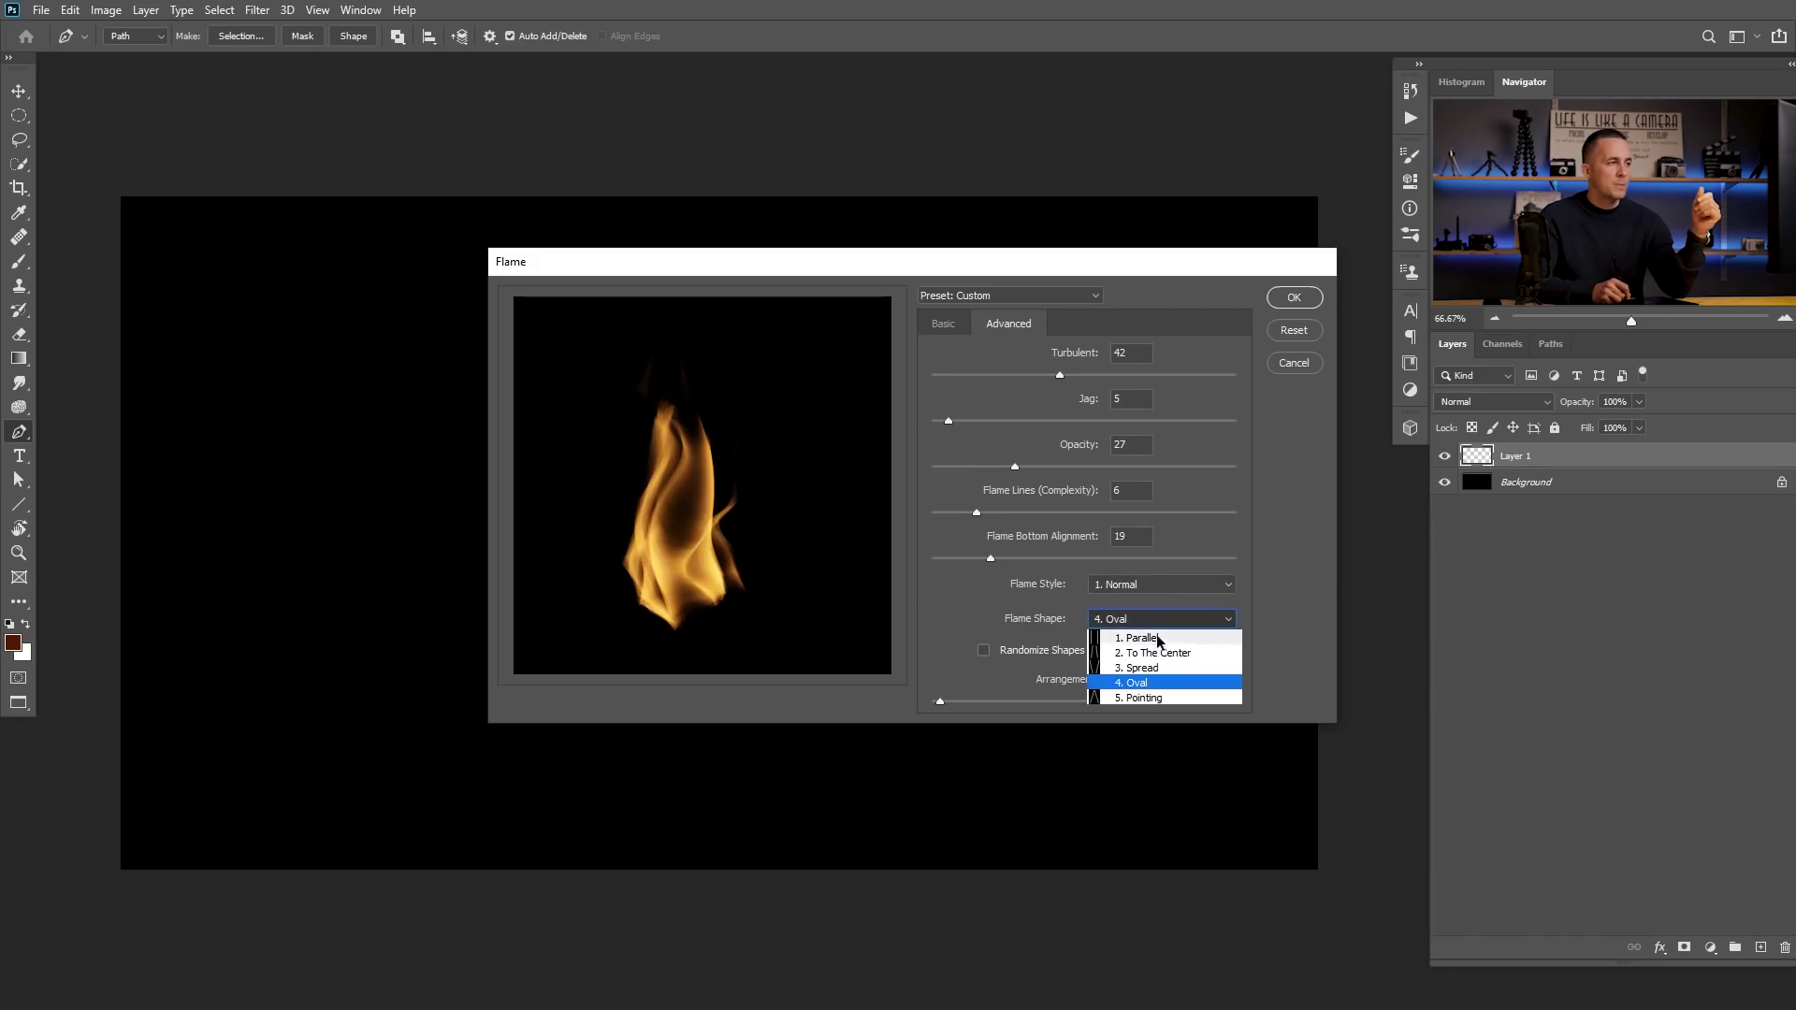
left_click(1159, 640)
left_click(1156, 625)
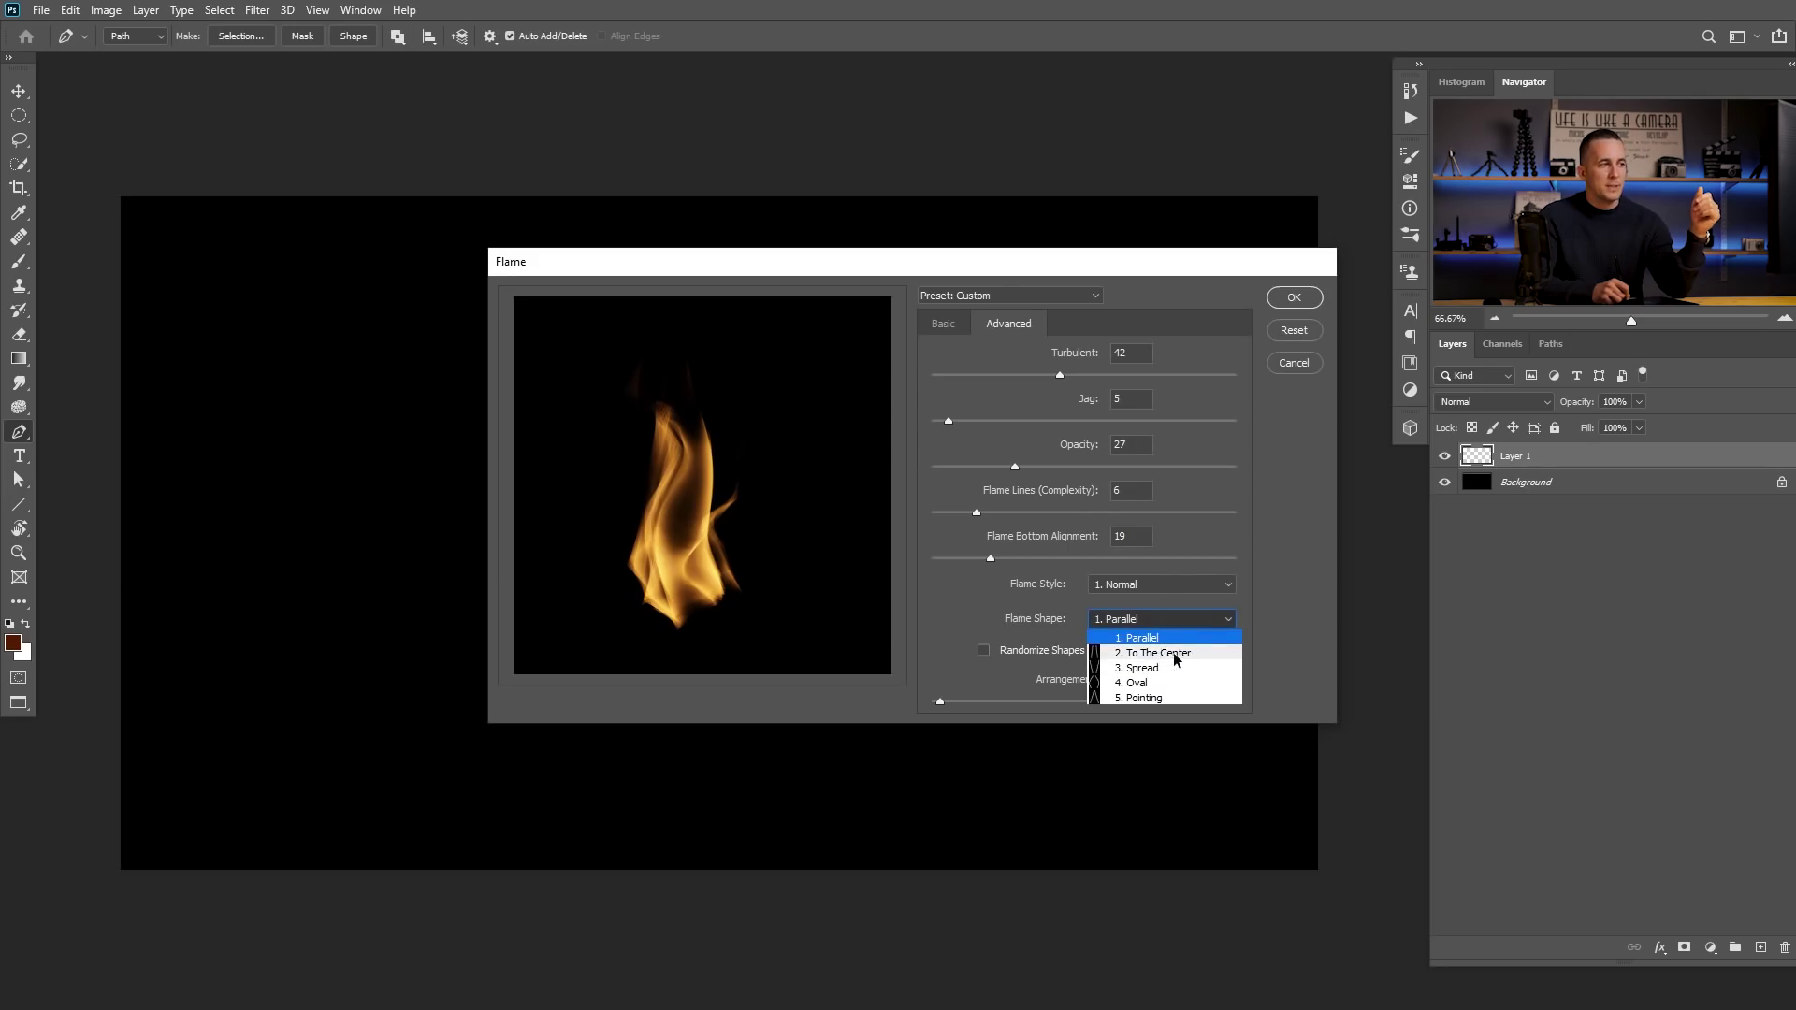
left_click(1171, 653)
left_click(1160, 624)
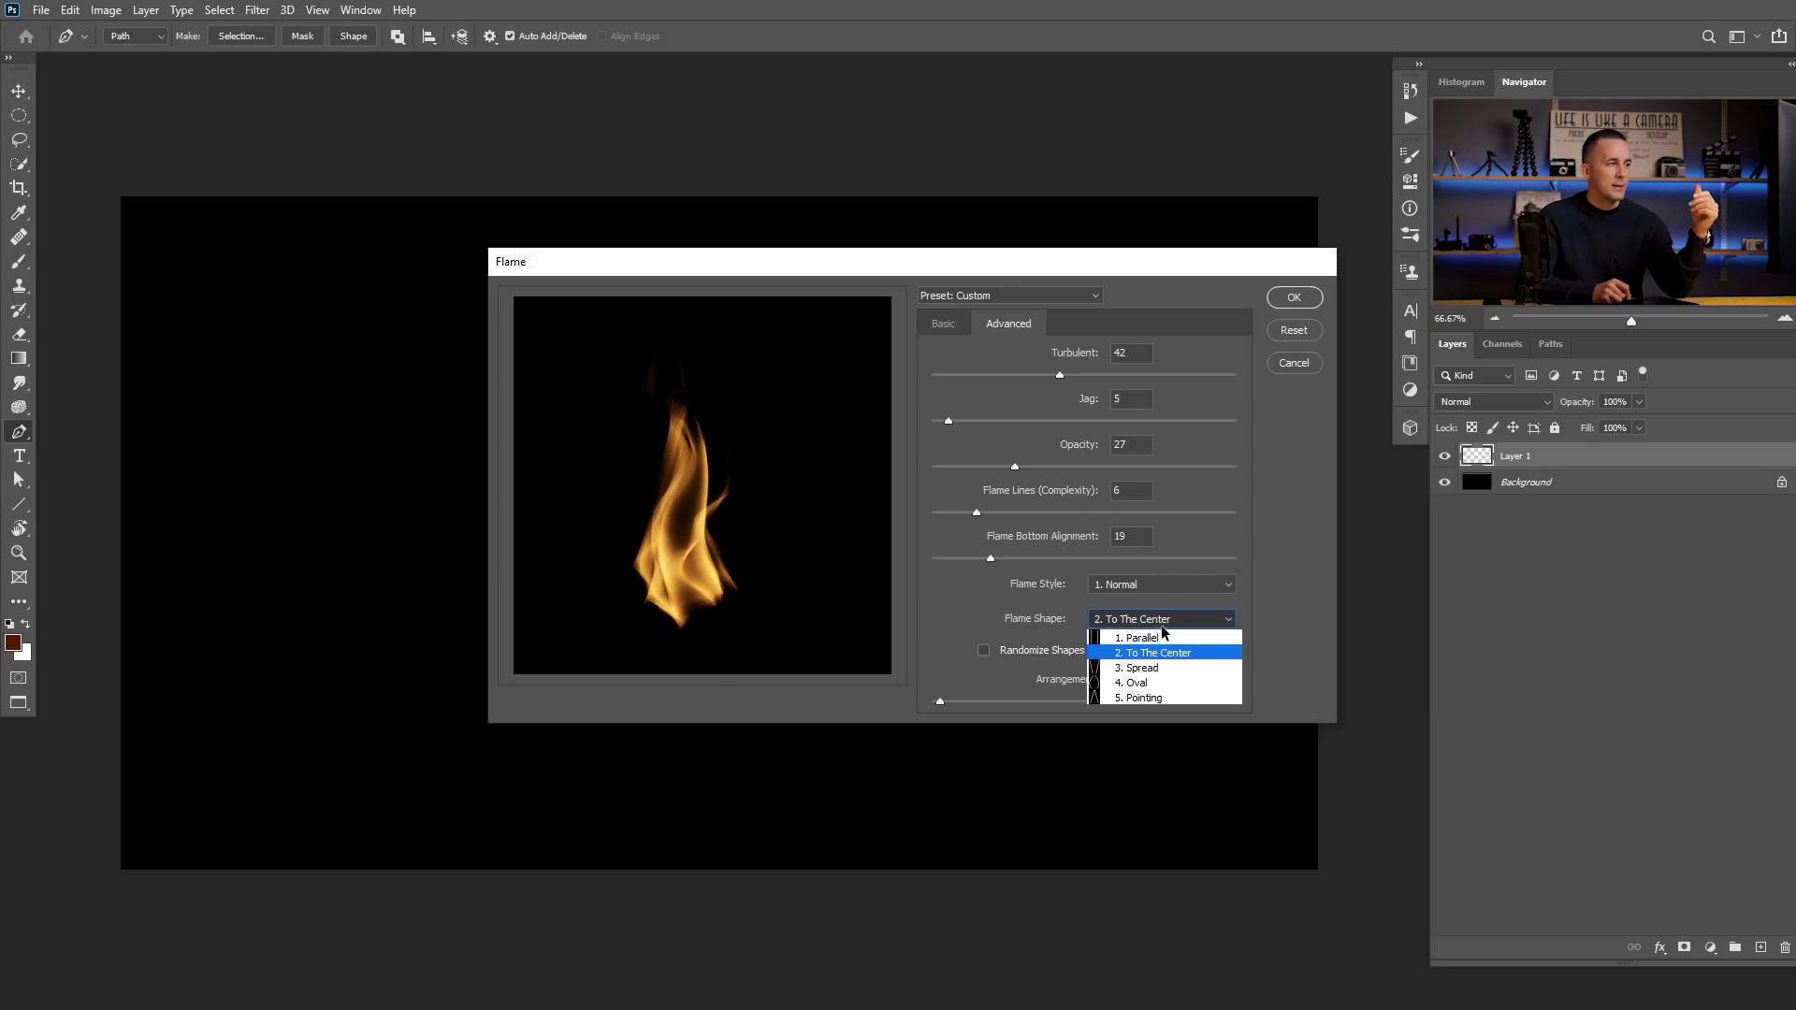
left_click(1150, 668)
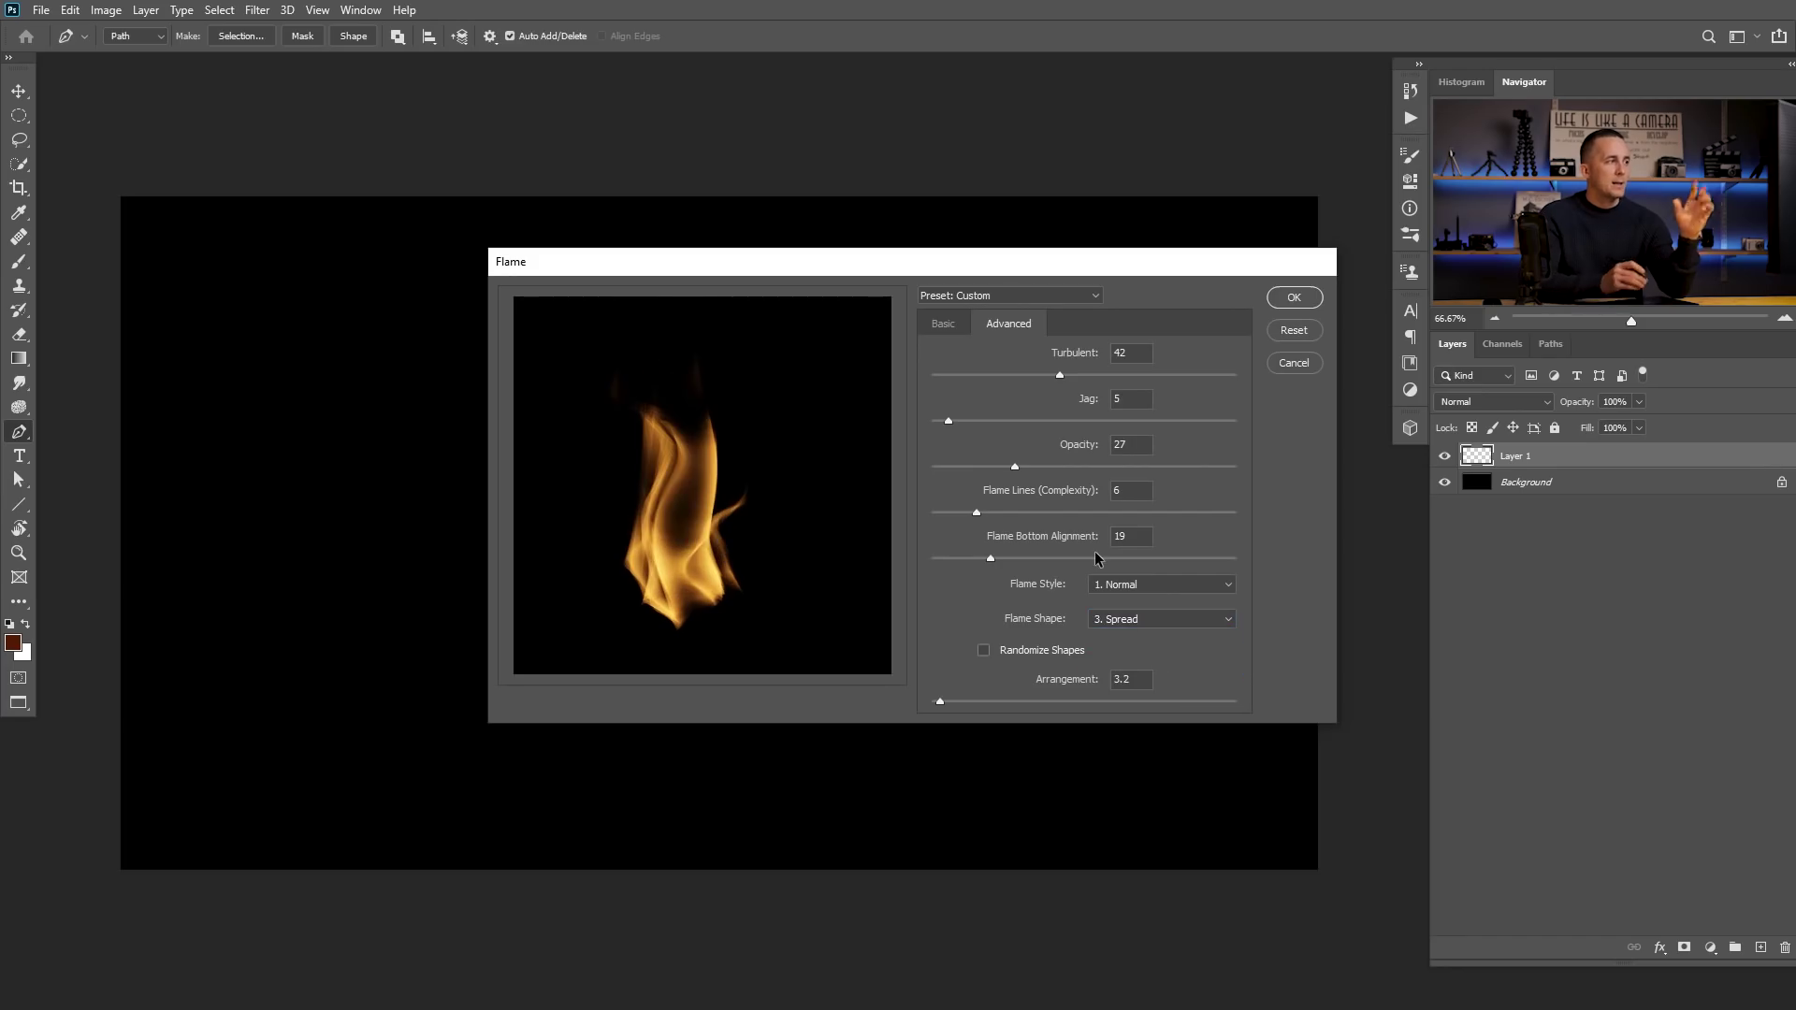
Step: Compare the To The Center and Oval flame shapes, and set the flame shape to Pointing
left_click(1117, 619)
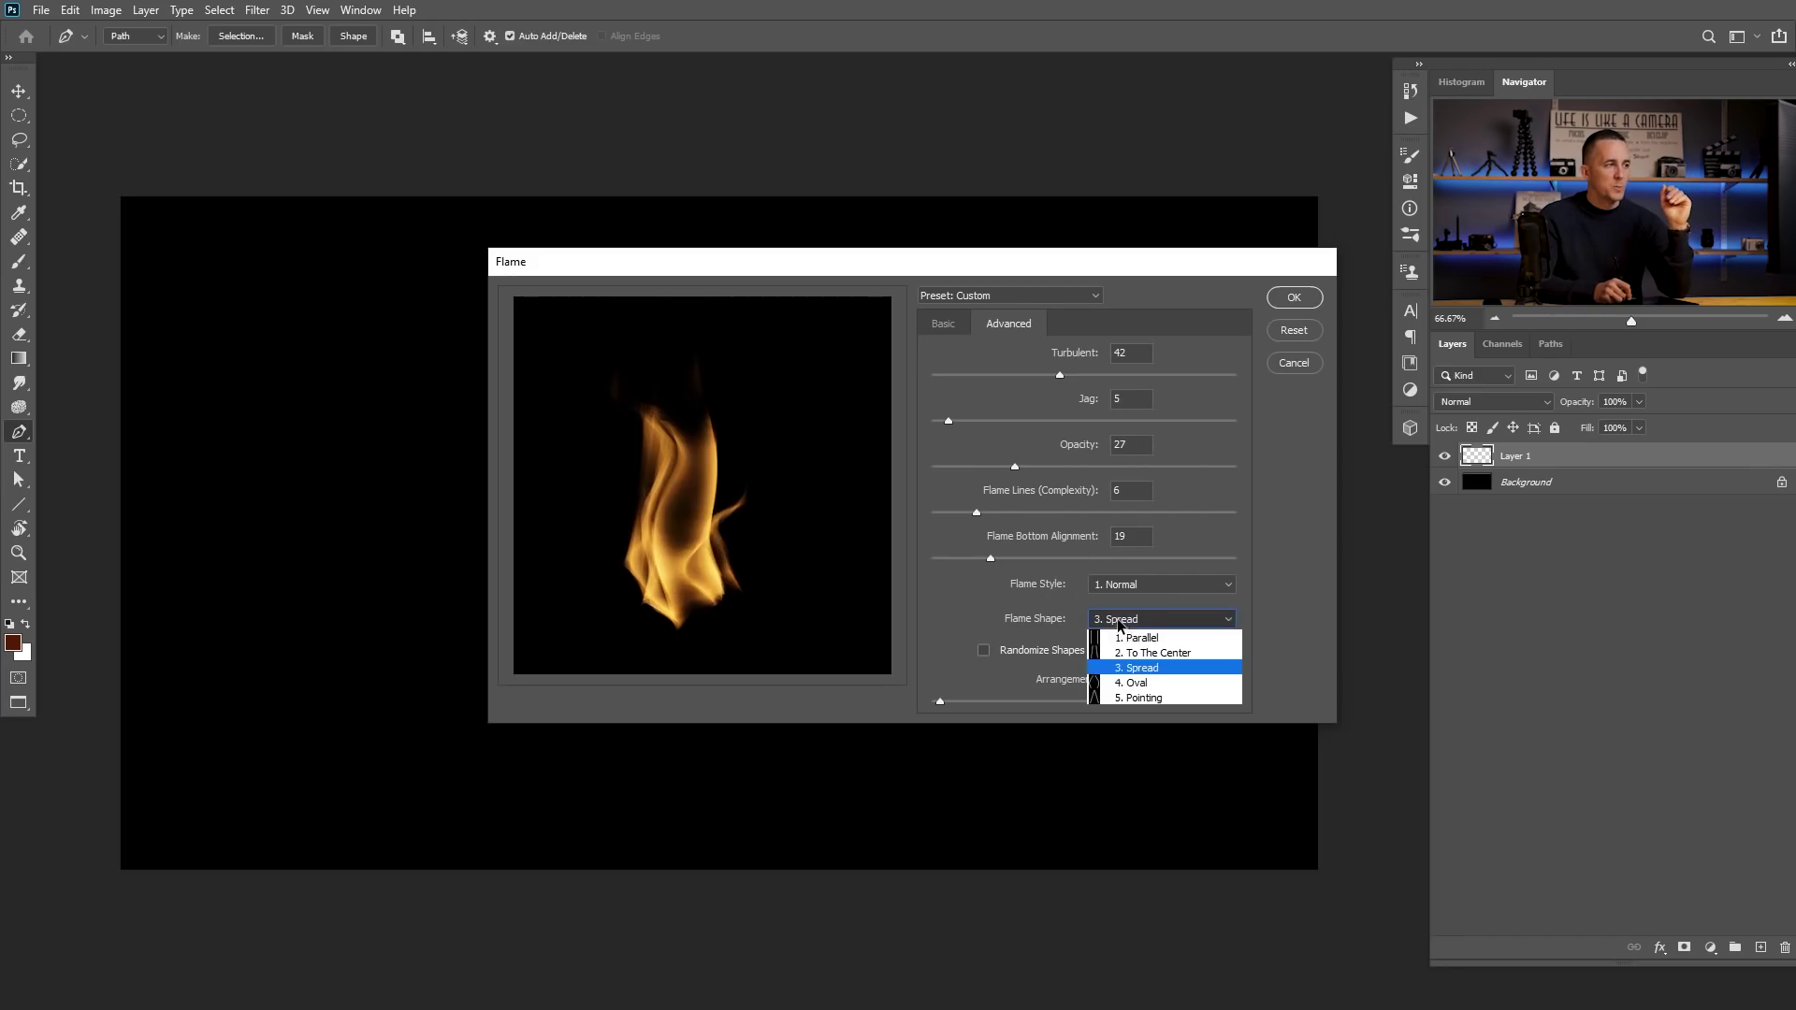
left_click(1160, 652)
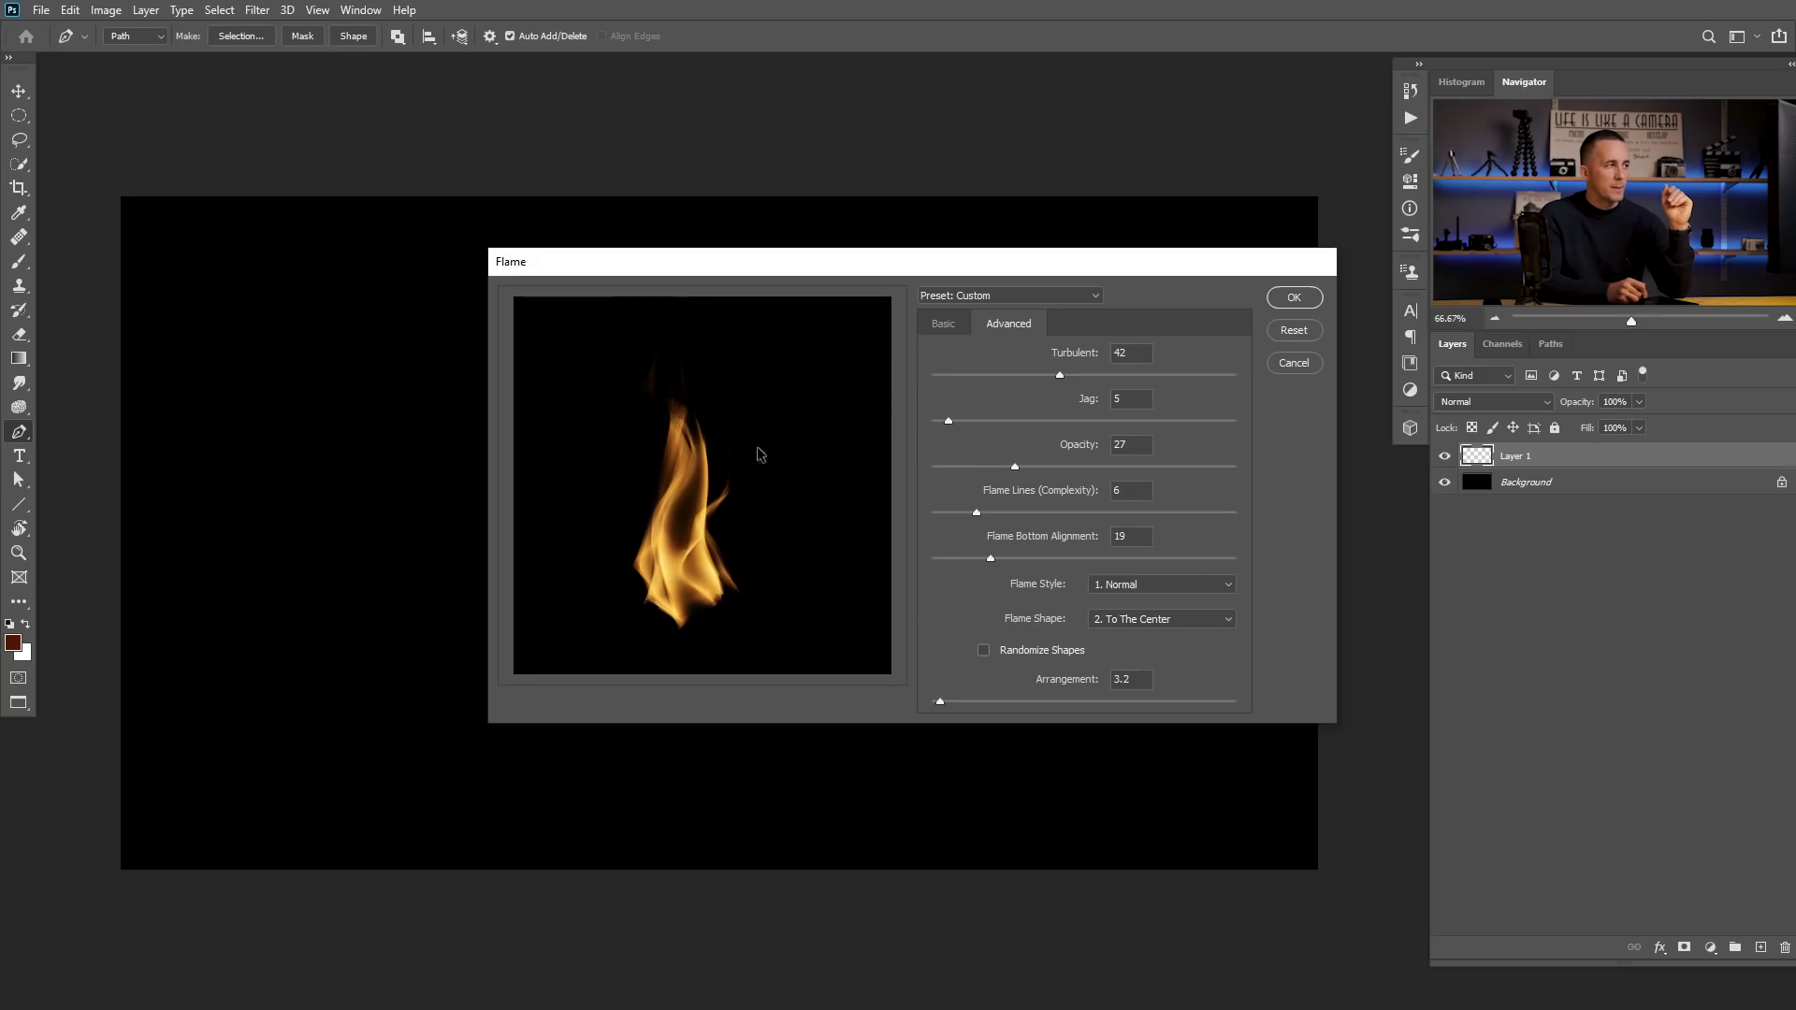
left_click(1117, 619)
left_click(1135, 686)
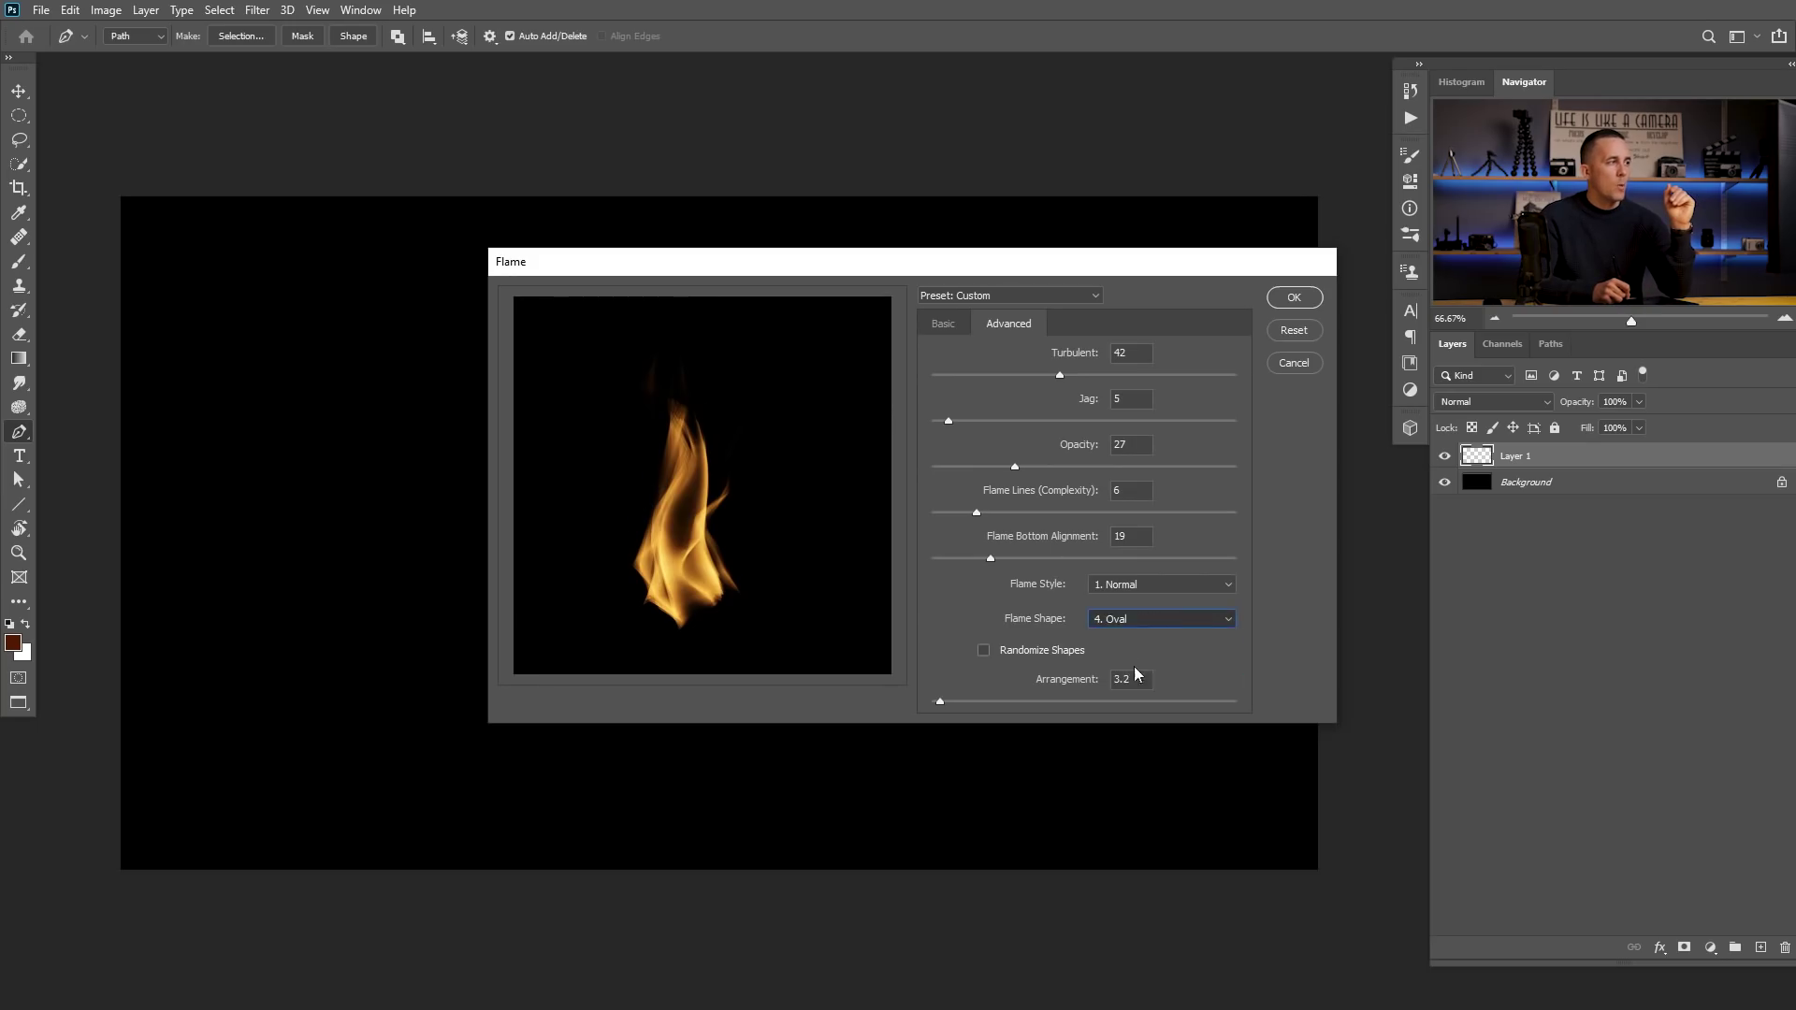
left_click(1157, 624)
left_click(1149, 702)
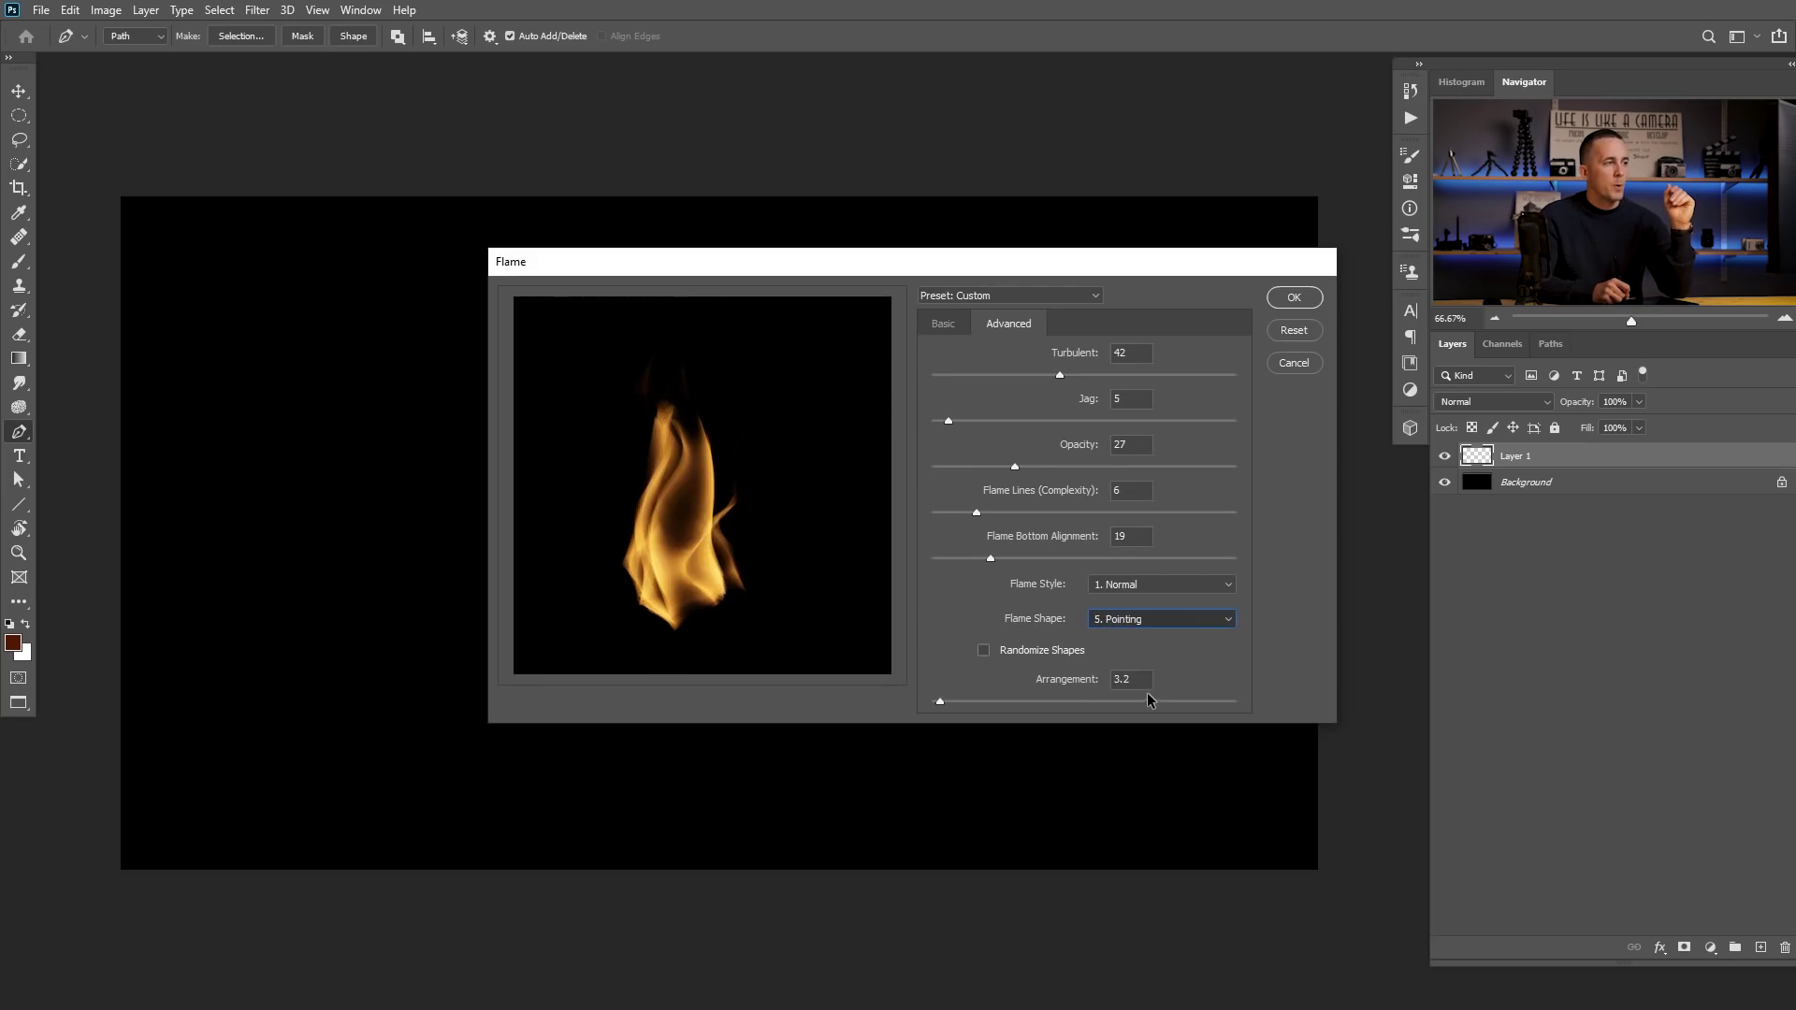
left_click(1139, 625)
left_click(1072, 619)
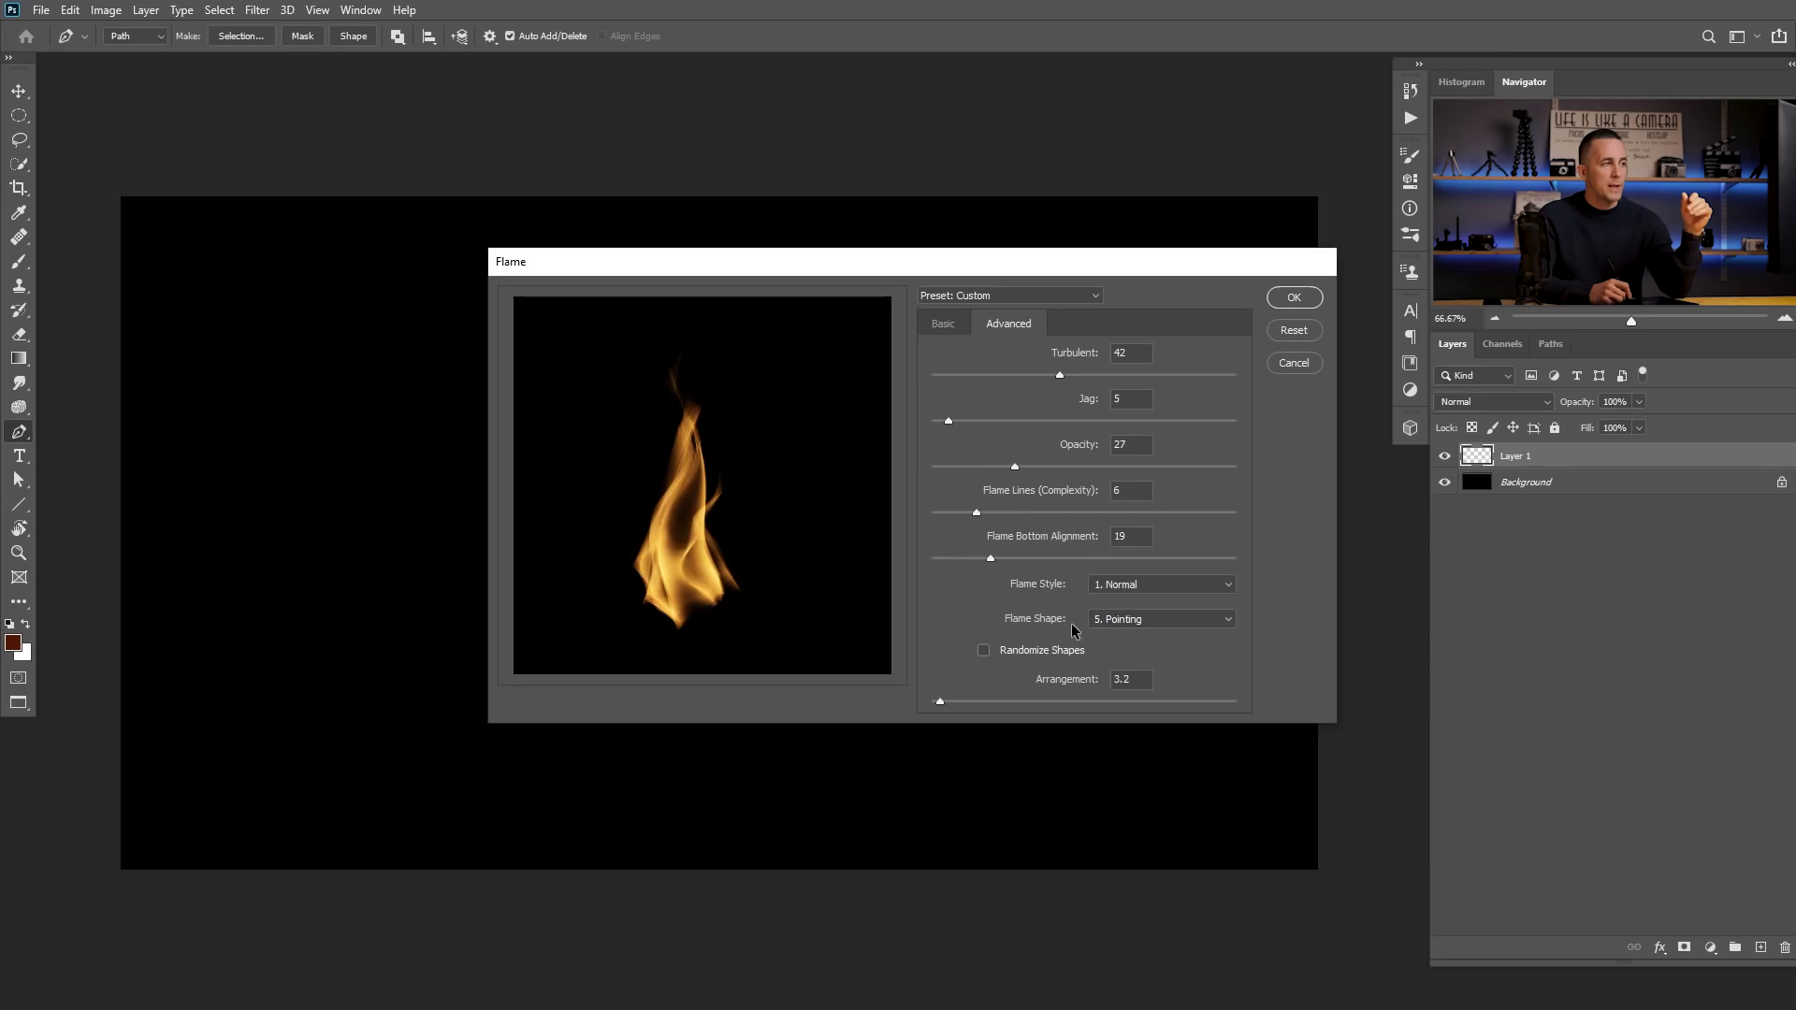
Step: Try the Randomize Shapes and Arrangement settings, and apply the Flame filter to Layer 1
left_click(984, 652)
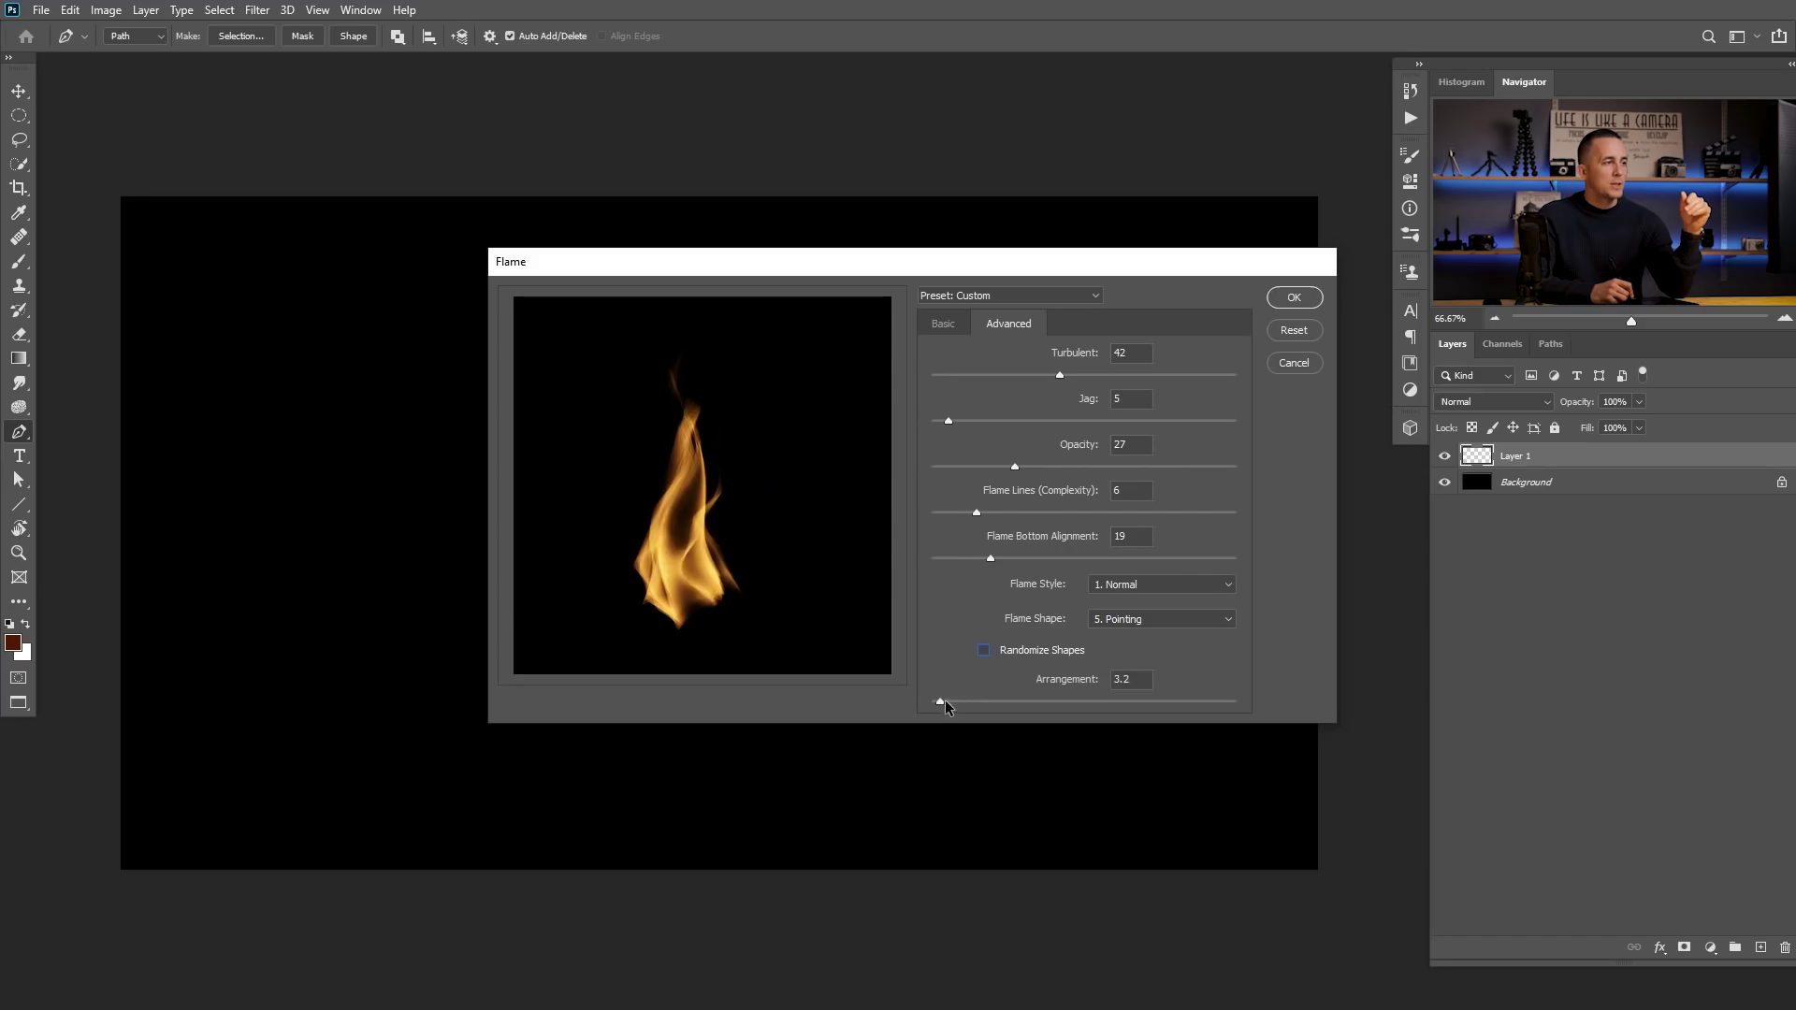
left_click_drag(1089, 700, 941, 703)
left_click(1294, 297)
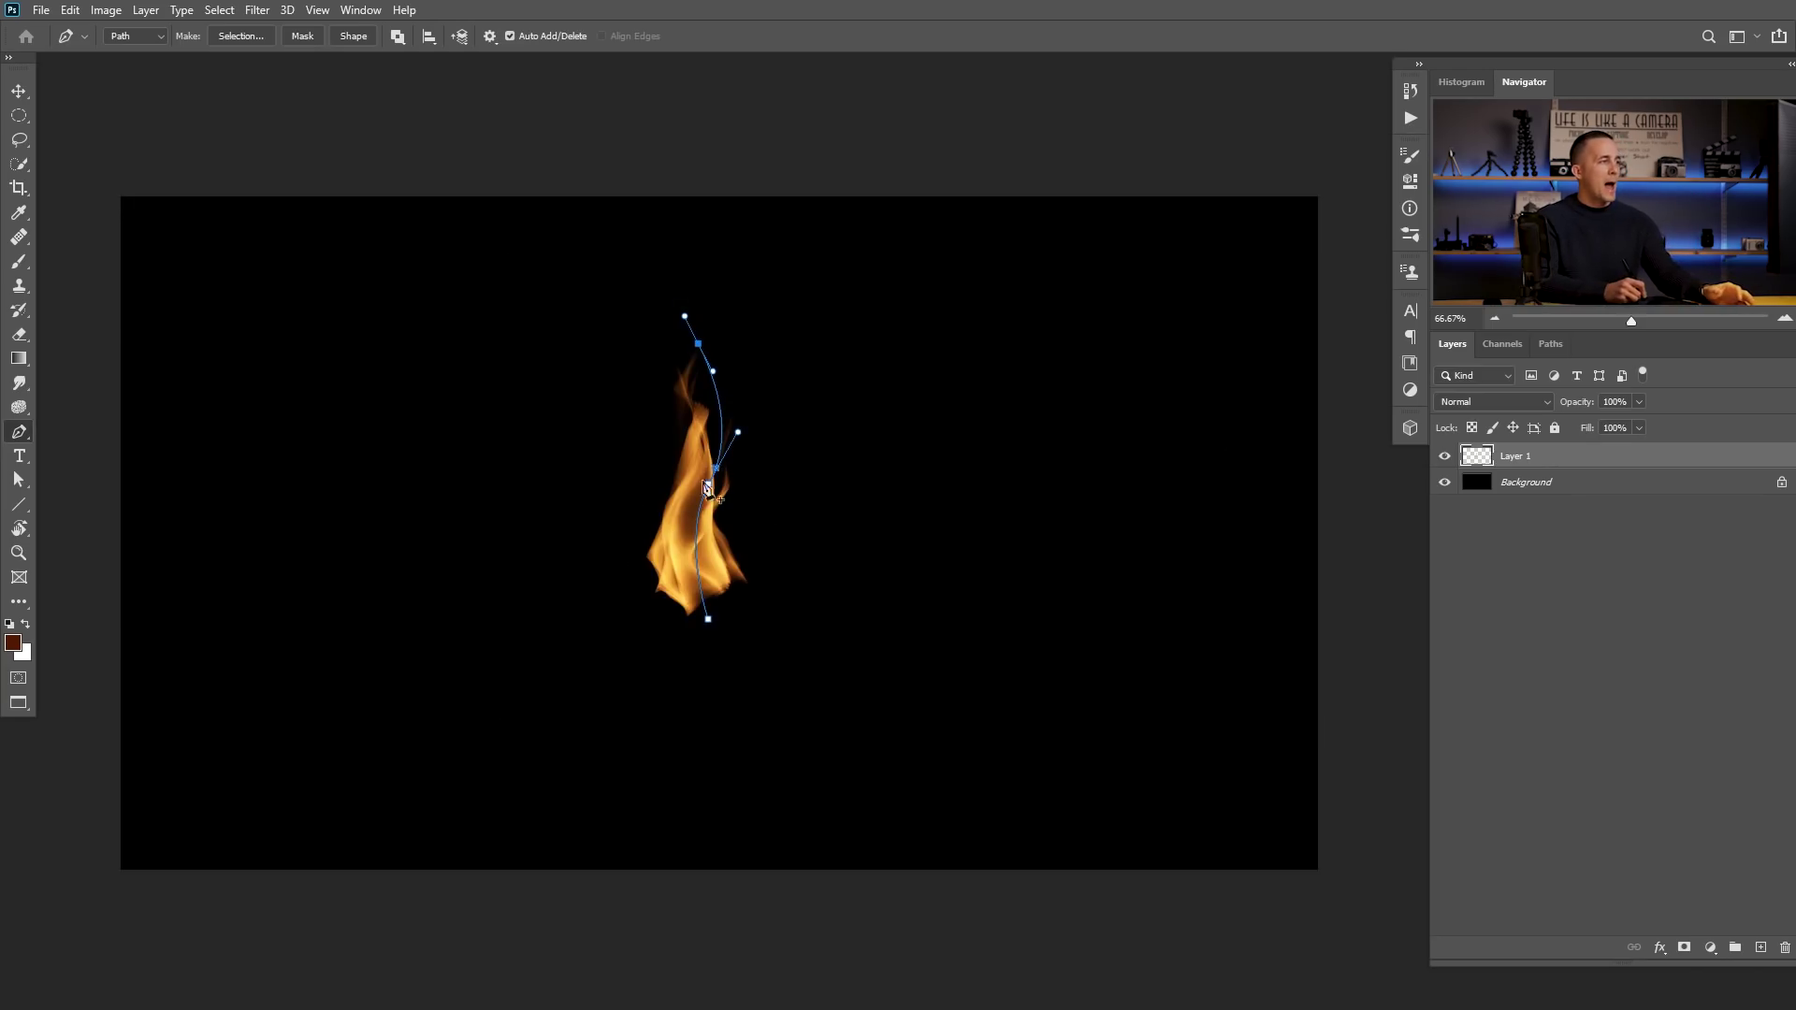
Step: Deselect the work path, and move the flame on Layer 1 slightly down the canvas
left_click(1551, 345)
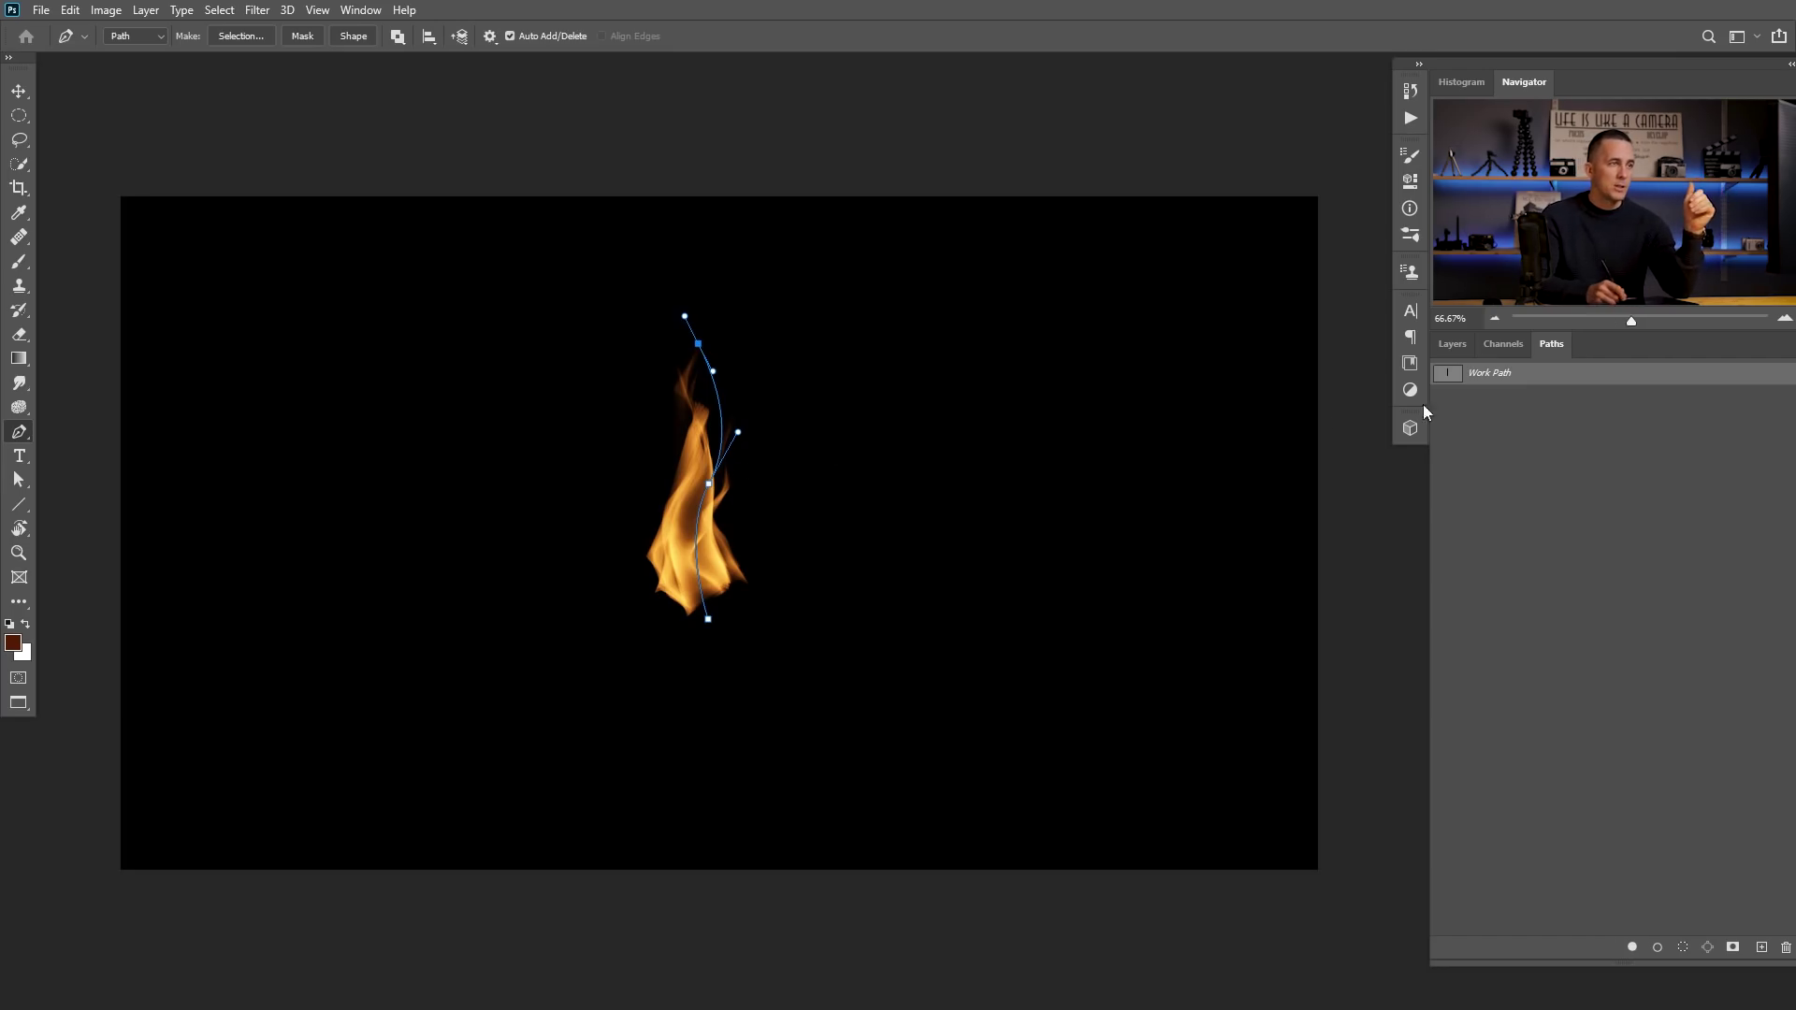
left_click(1480, 417)
left_click(1452, 344)
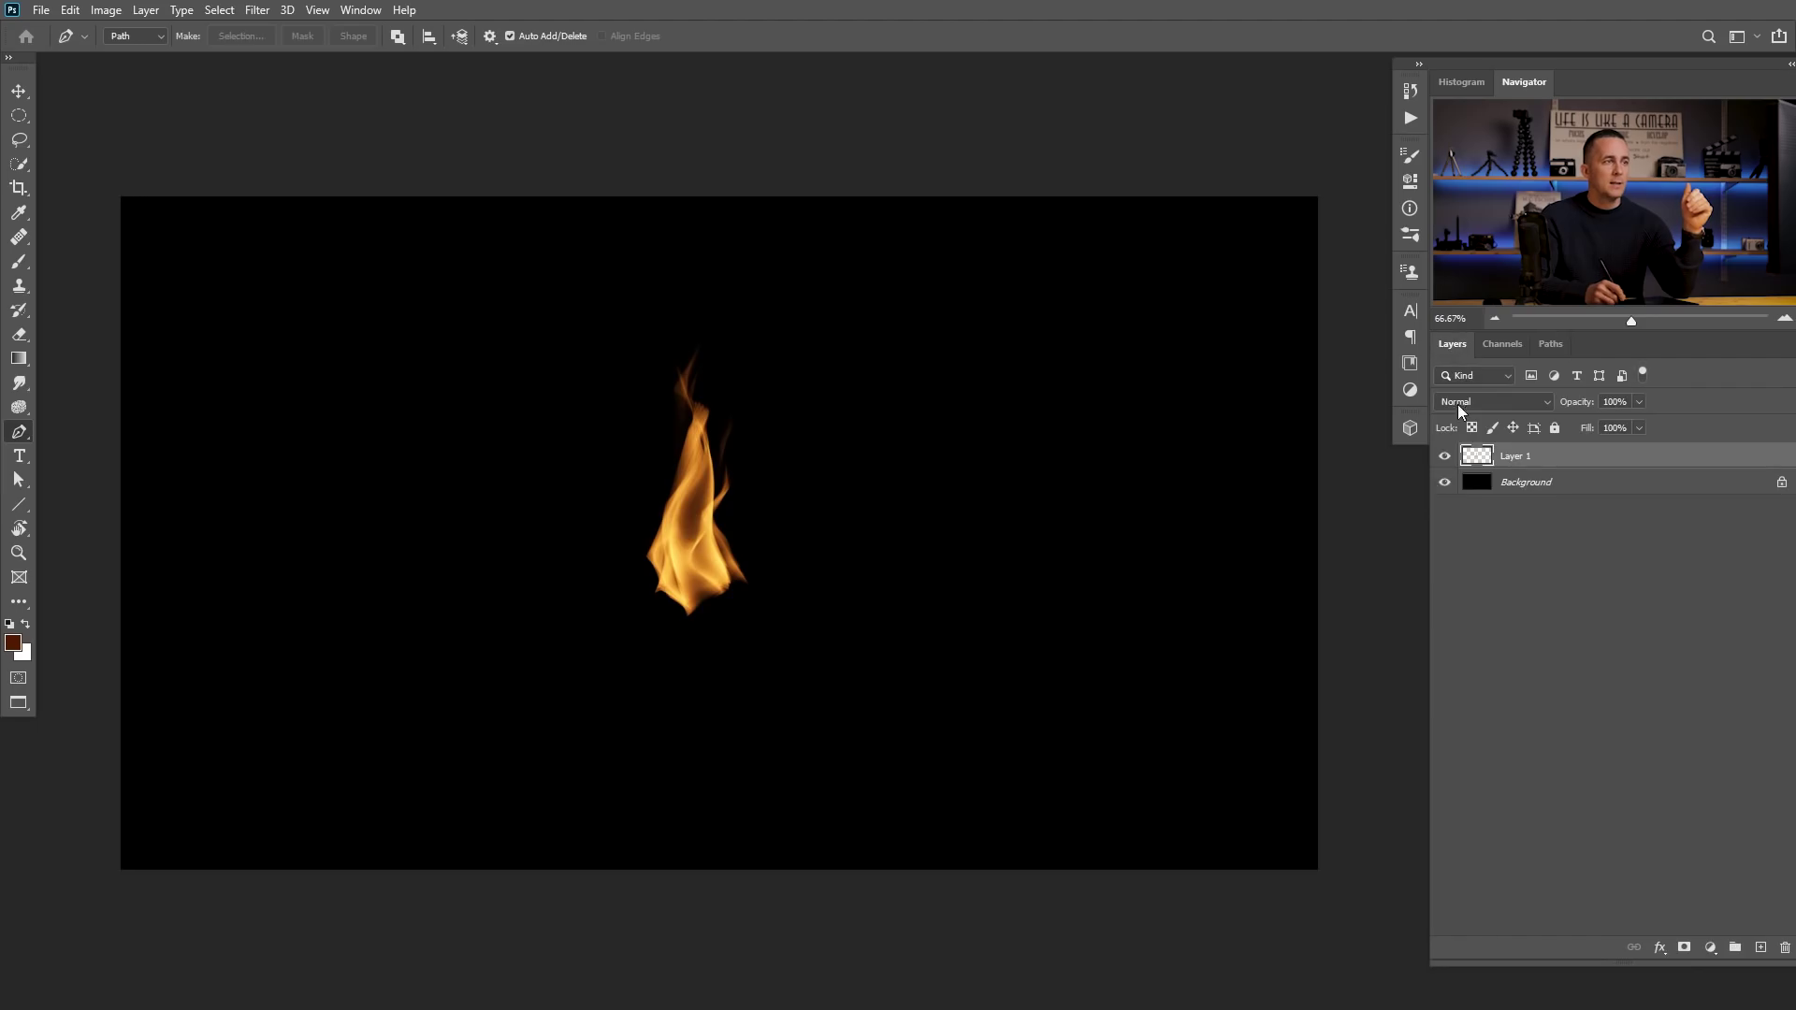
key("v")
mouse_move(699, 535)
left_mouse_down()
mouse_move(829, 535)
mouse_move(697, 533)
left_mouse_up()
Step: Try scaling the flame with Free Transform
key("ctrl+t")
mouse_move(749, 363)
left_mouse_down()
mouse_move(801, 310)
mouse_move(769, 377)
left_mouse_up()
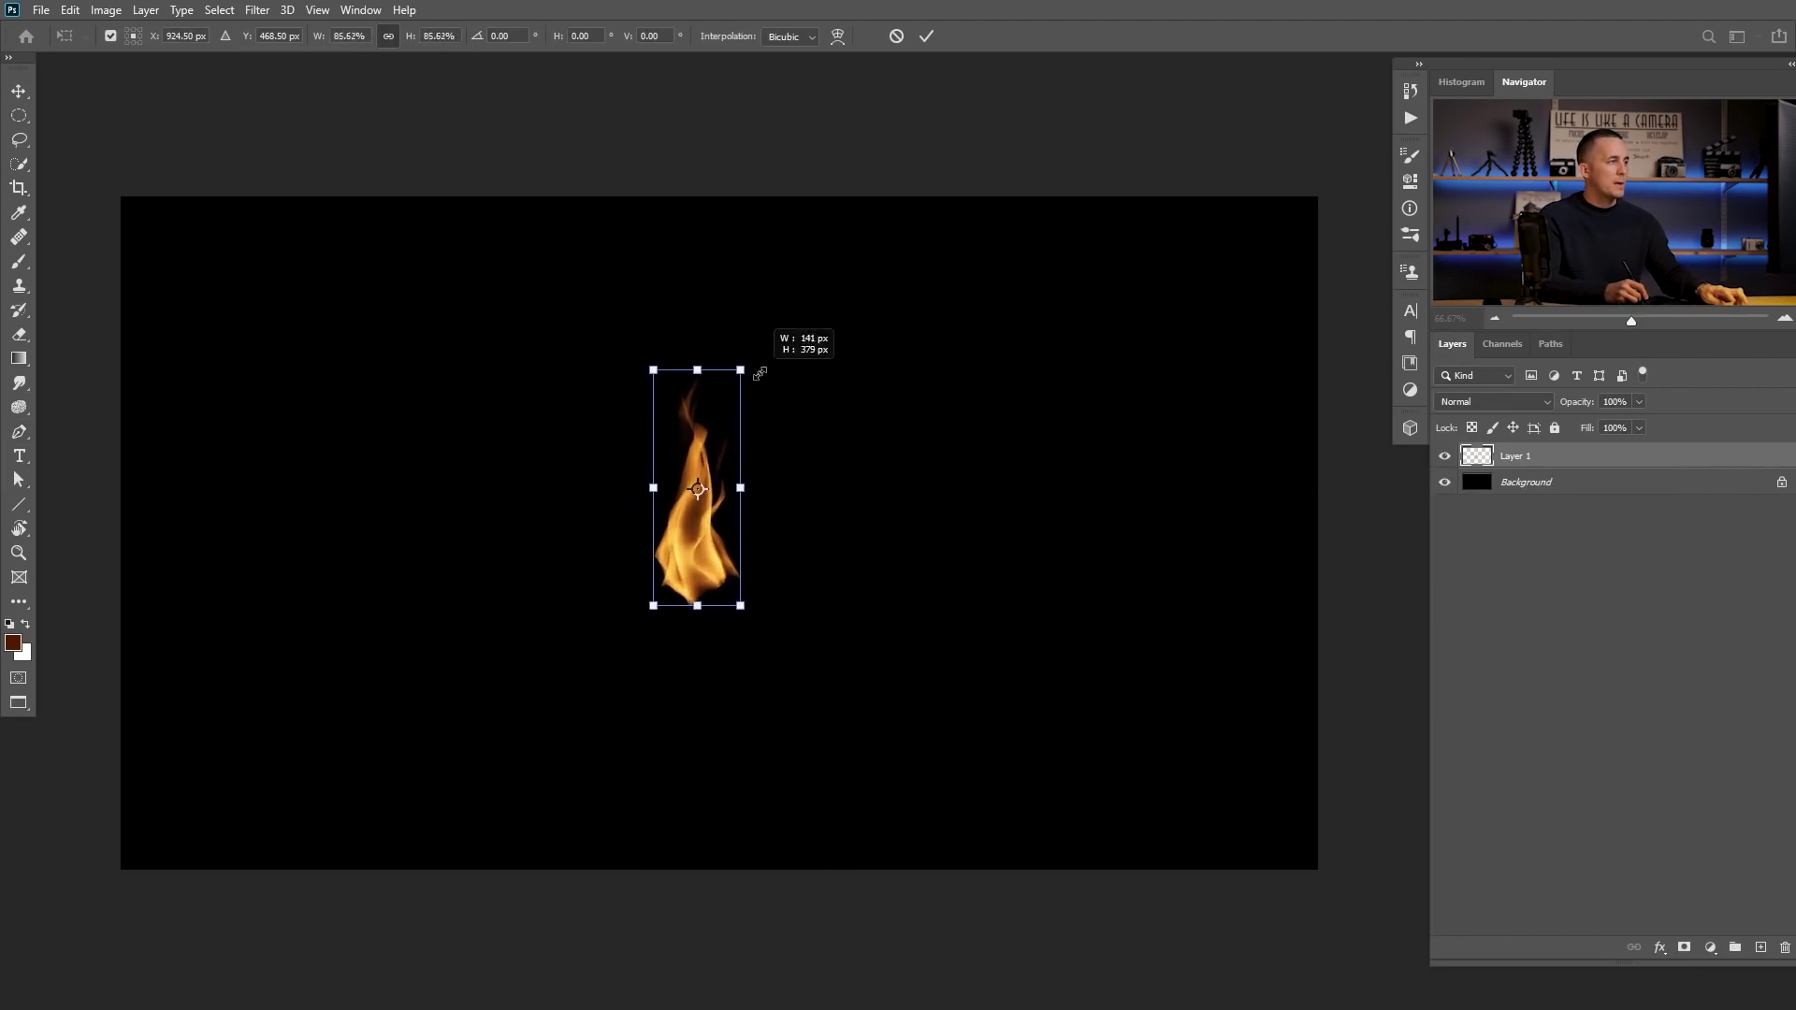
left_click_drag(750, 498, 825, 498)
key("Escape")
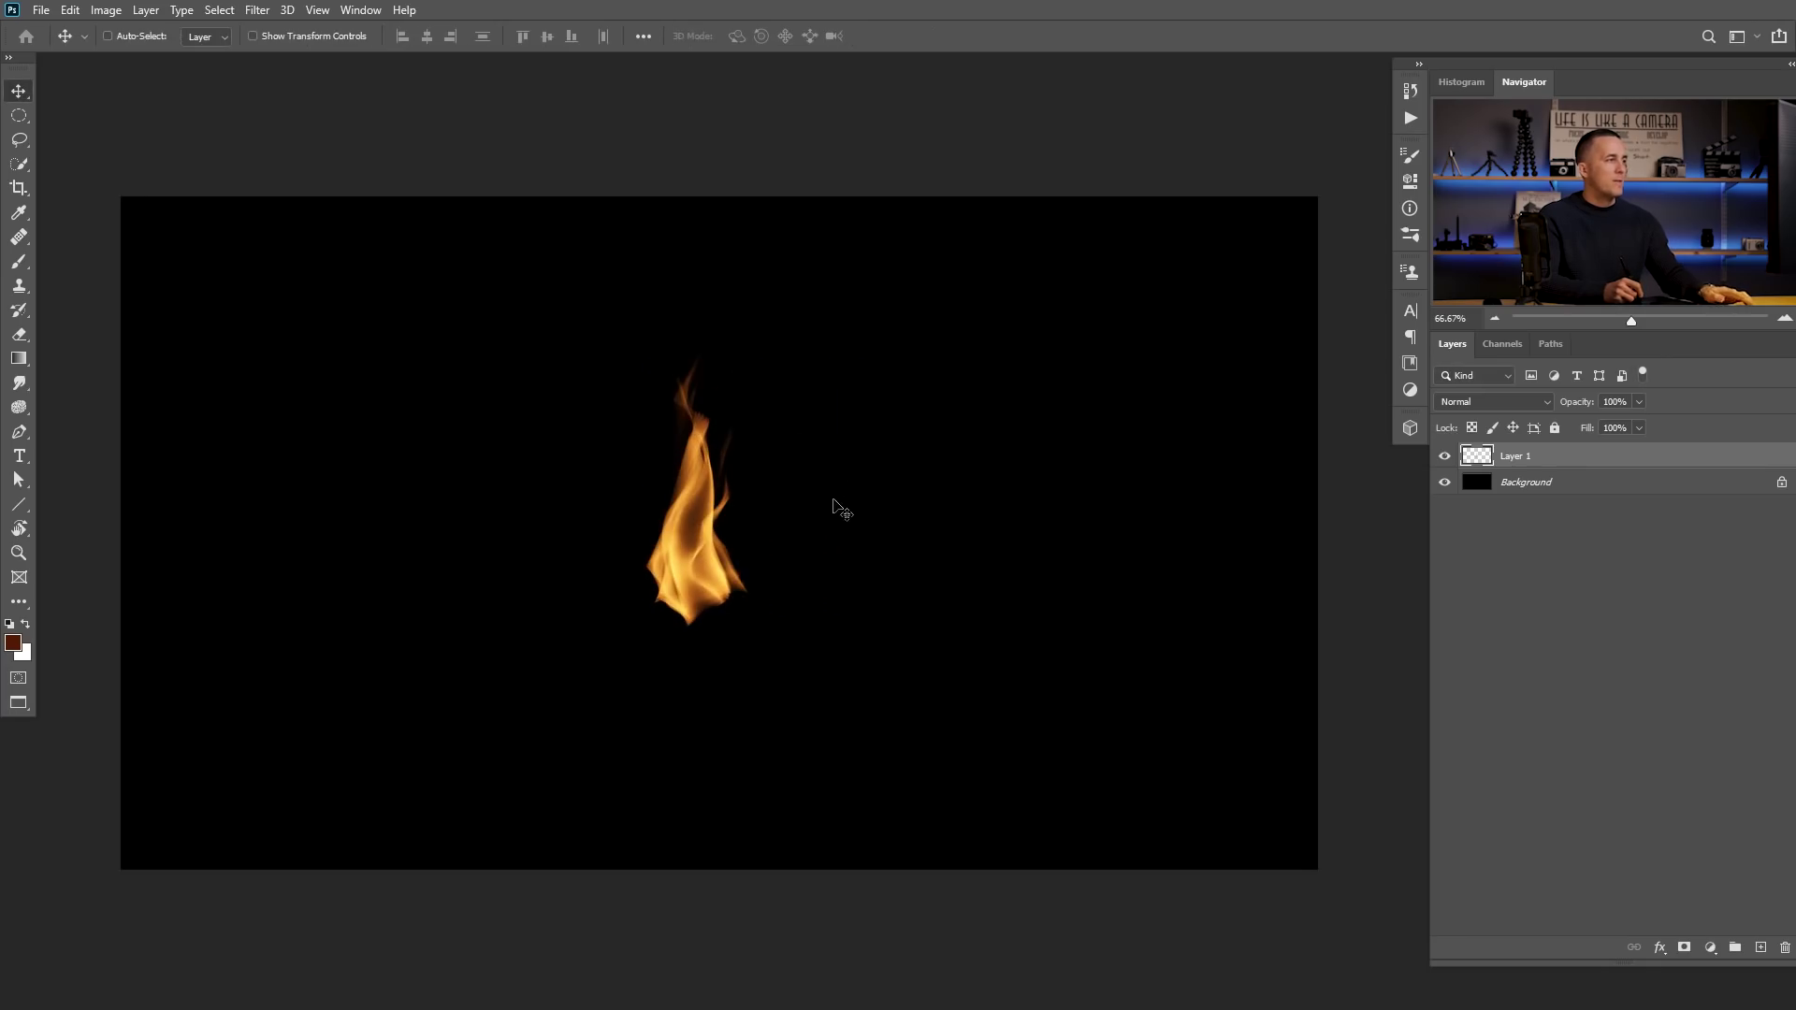
Step: Try recolouring the flame with a clipped Hue/Saturation adjustment layer, using Hue -106 and Saturation +42
left_click(1711, 948)
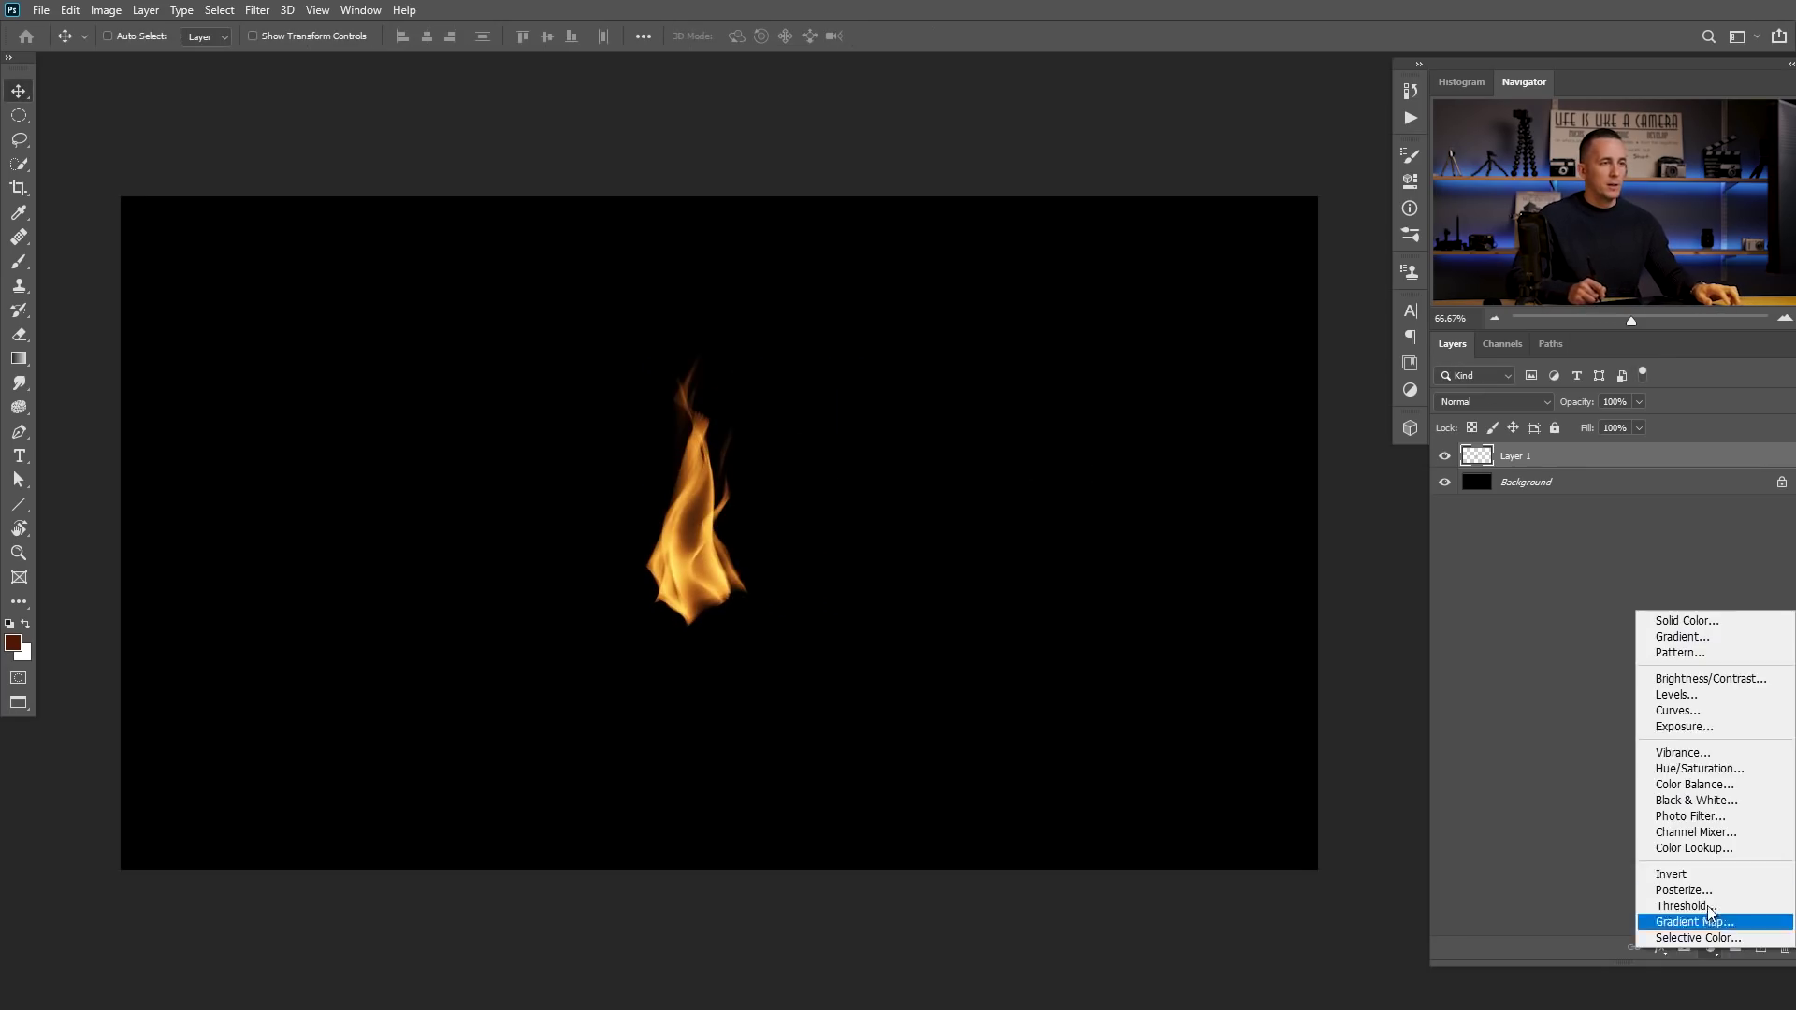
left_click(1671, 760)
left_click(1247, 516)
left_click_drag(1244, 279, 1160, 278)
left_click_drag(1250, 314, 1294, 312)
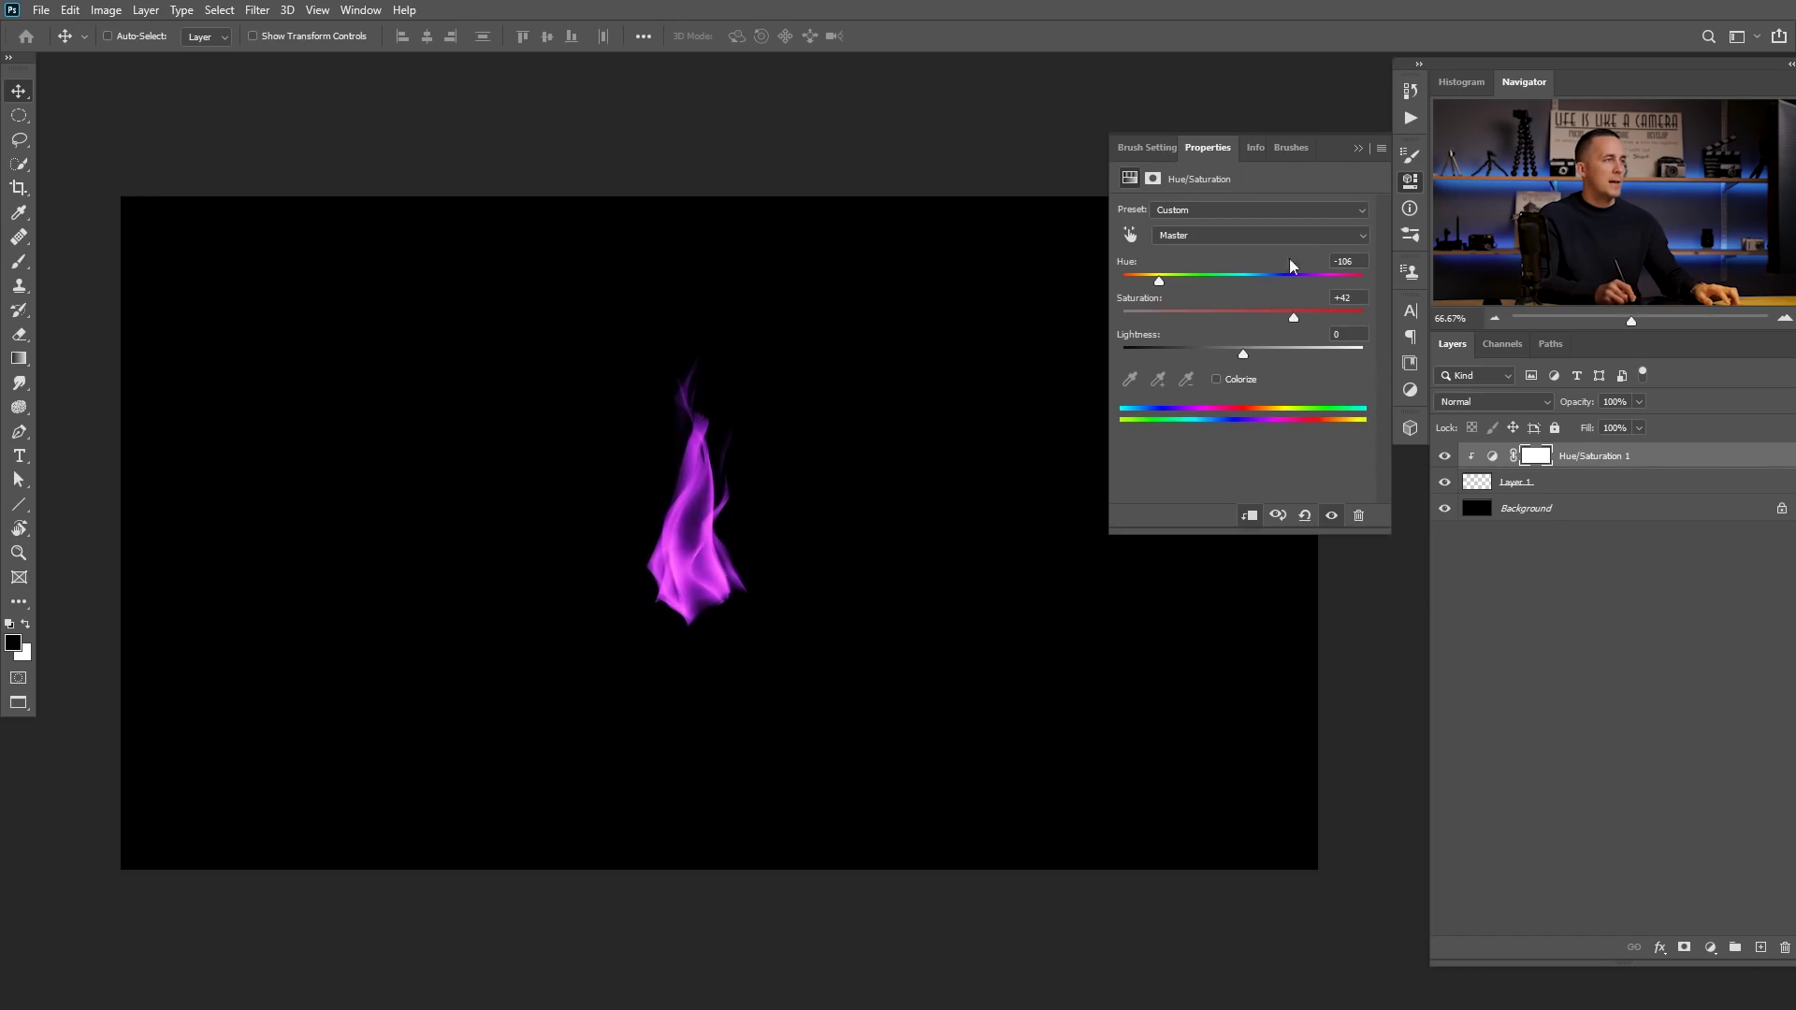
left_click(1358, 148)
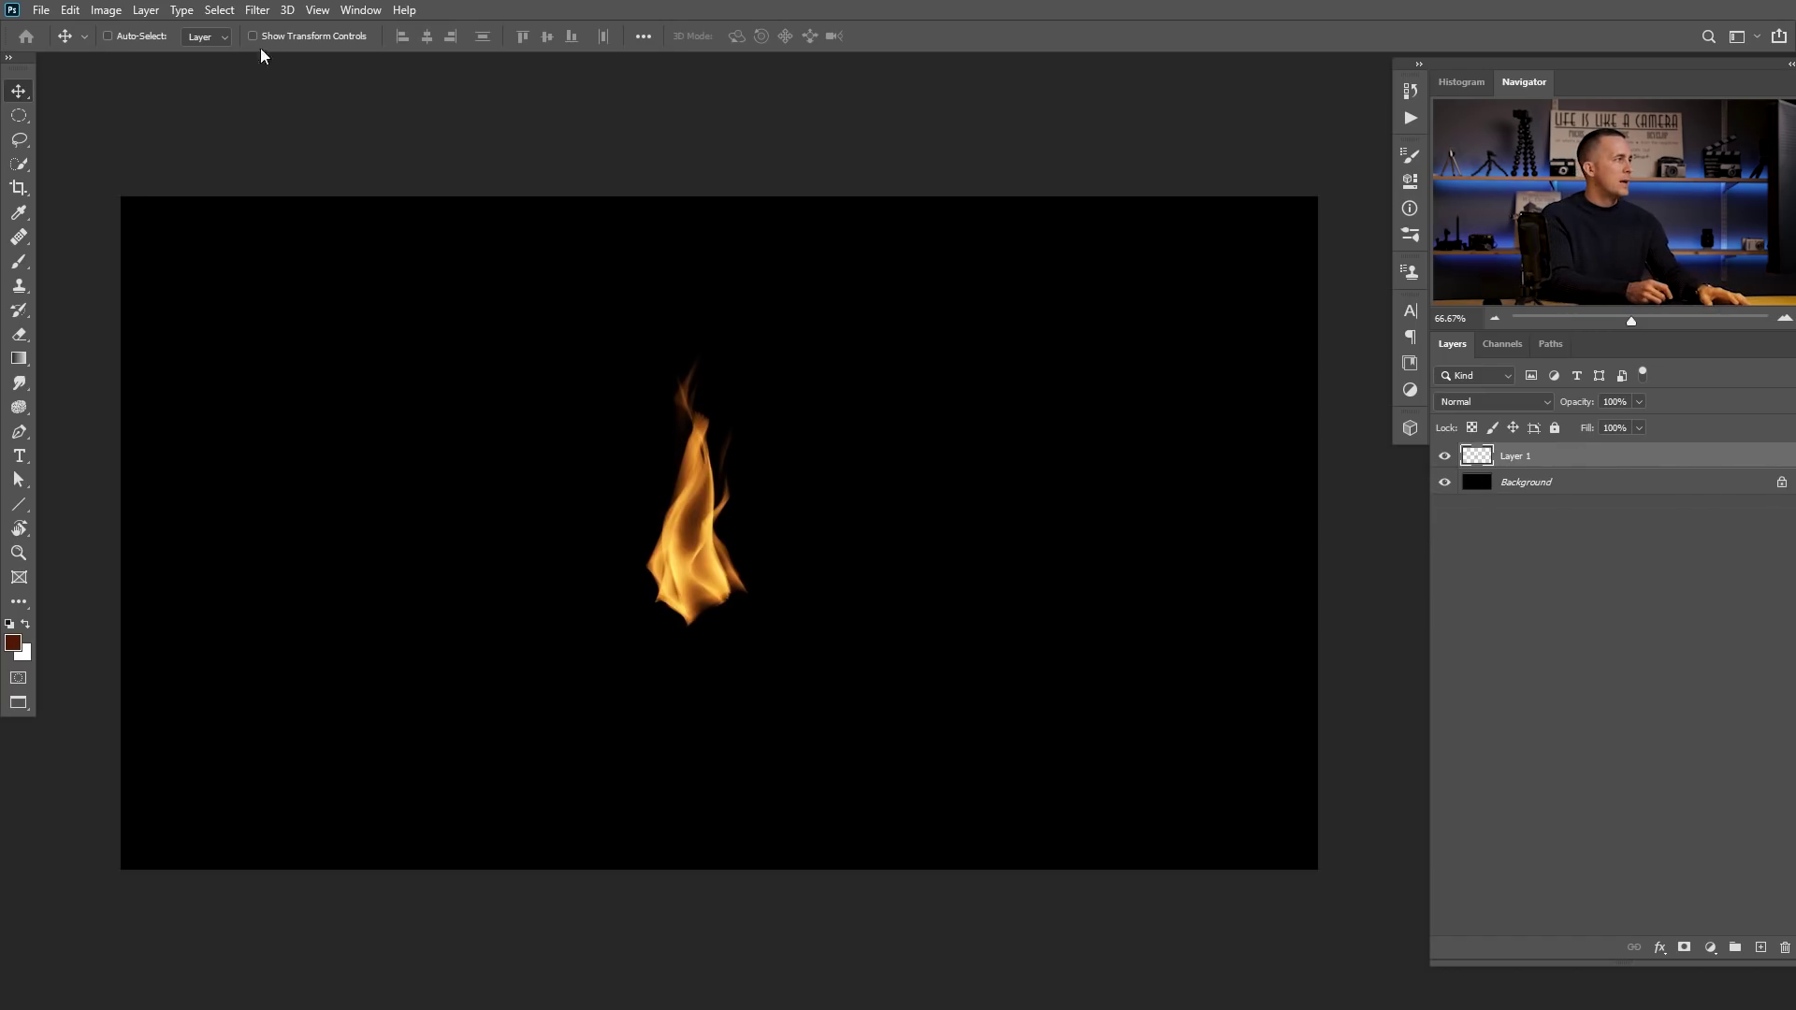
Step: Try a Motion Blur on the flame at an angle of -86° and a distance of 271 pixels
left_click(257, 9)
mouse_move(333, 223)
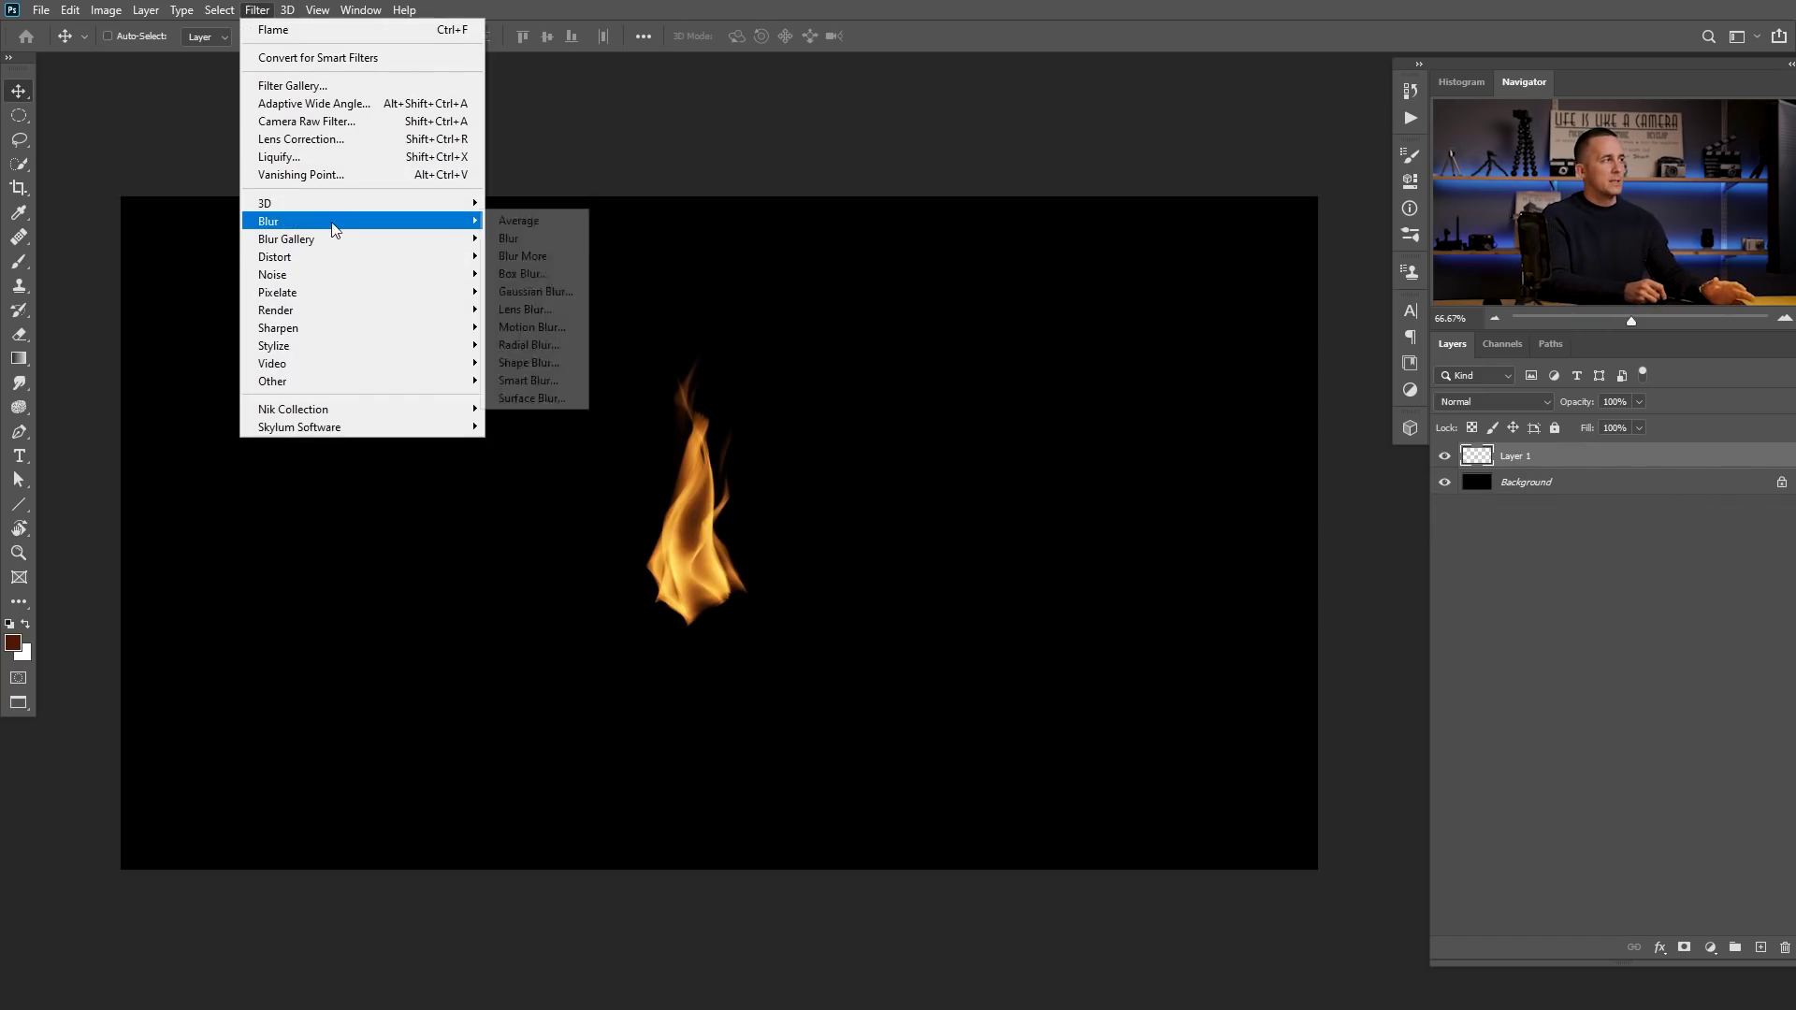
left_click(535, 328)
left_click_drag(1186, 493, 1185, 477)
left_click_drag(1038, 556, 1068, 554)
left_click_drag(1172, 498, 1182, 510)
left_click_drag(1063, 556, 1132, 556)
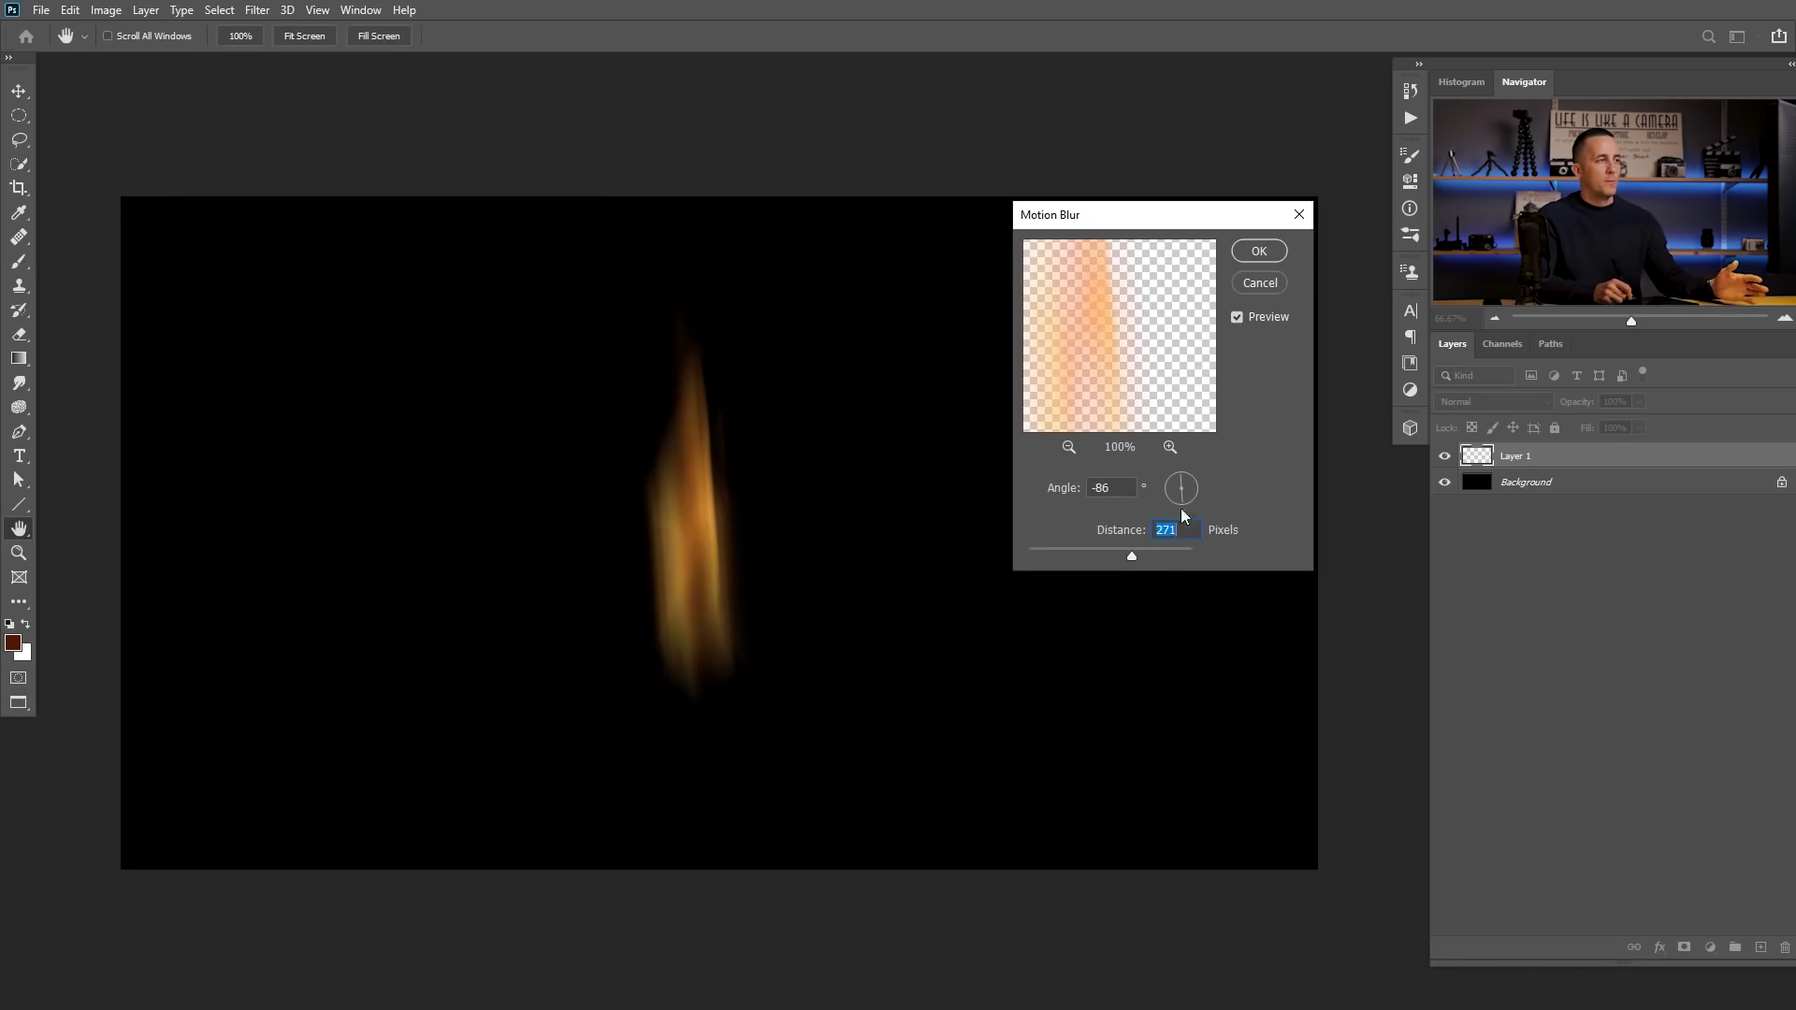
left_click(1260, 282)
Step: Add a new layer above Layer 1, move the Layer 1 flame toward the canvas's left side, and reselect the new layer
key("v")
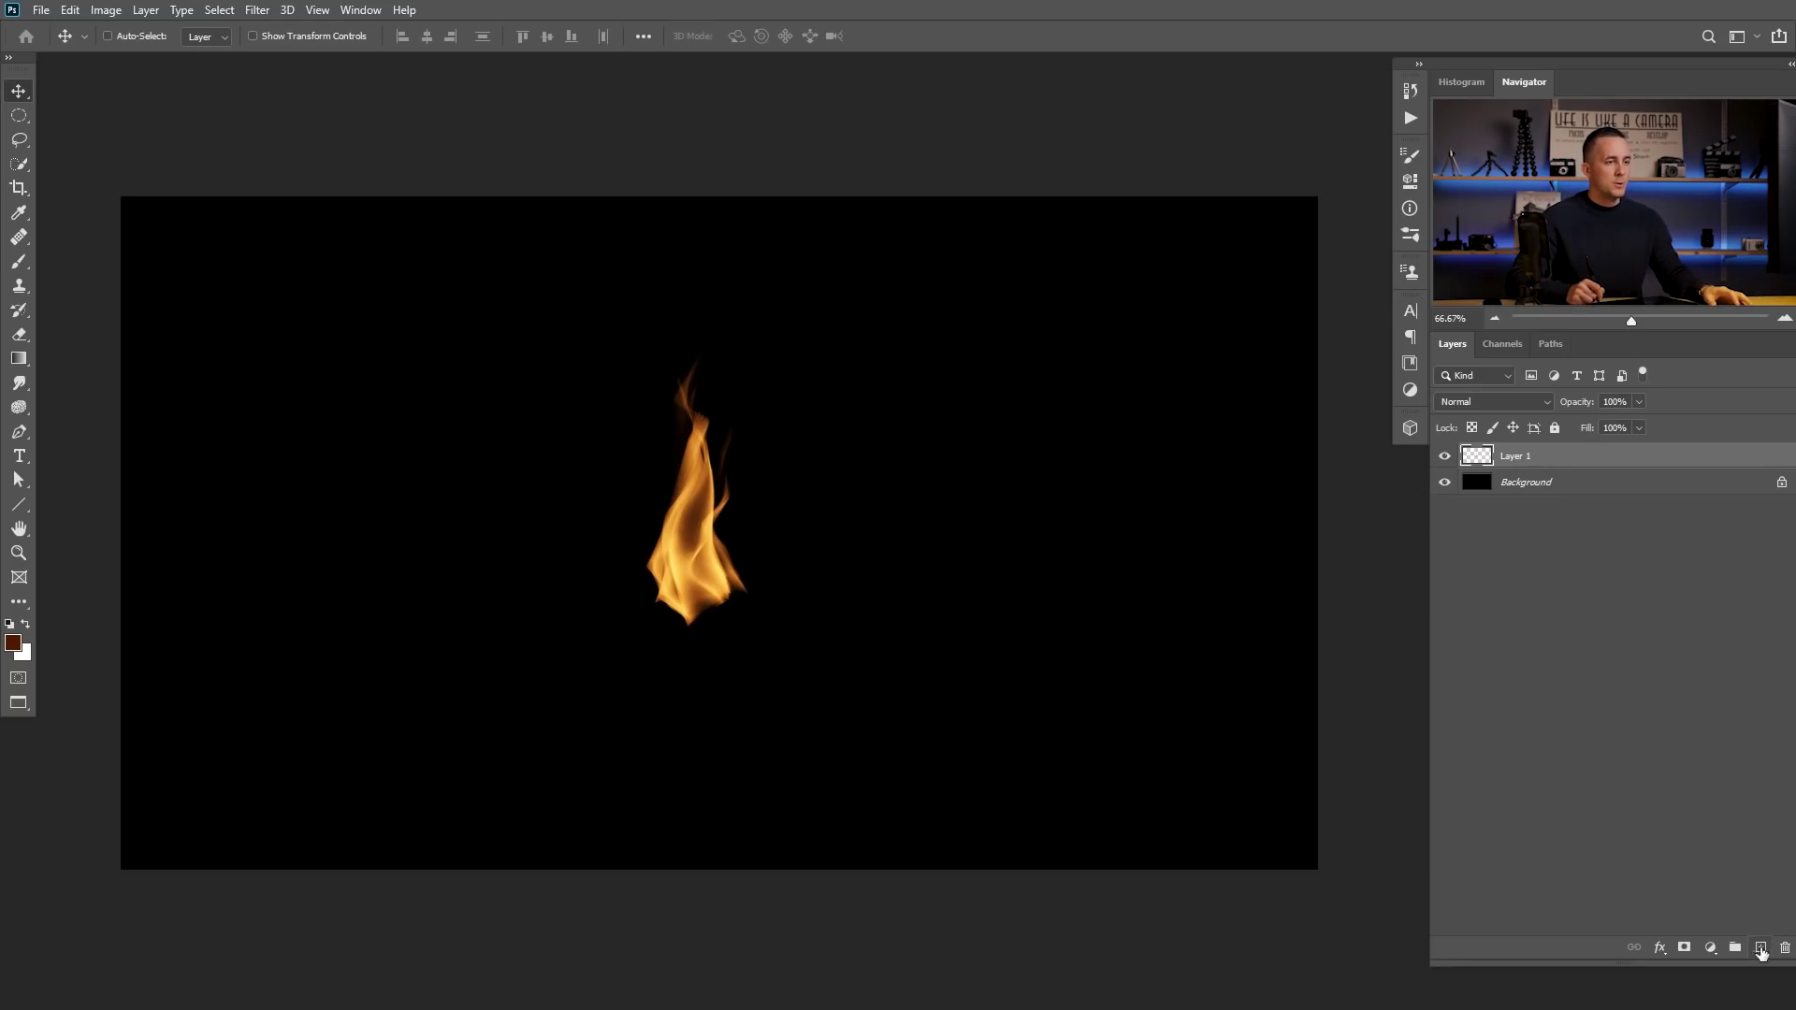
left_click(1761, 951)
key("alt+bracketleft")
left_click_drag(729, 521, 370, 519)
key("alt+bracketright")
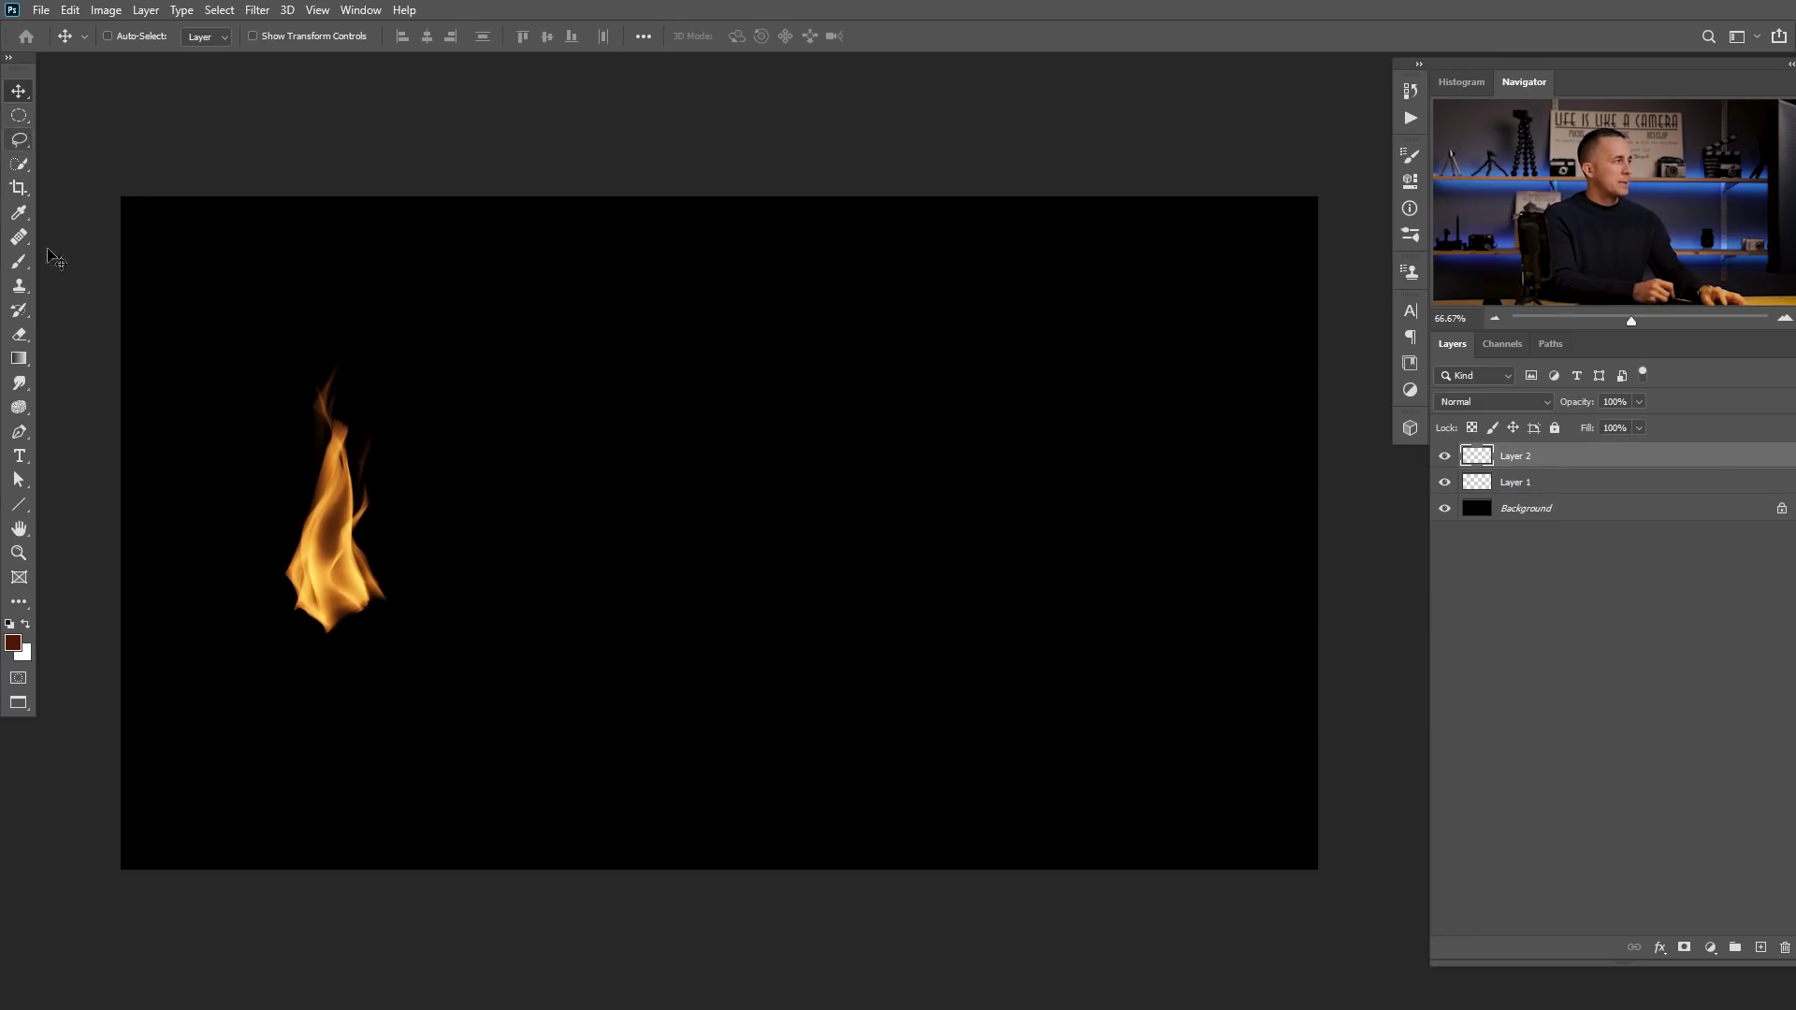
Step: Try converting a circular selection near the canvas's centre into a work path with a 1-pixel tolerance
left_click(20, 116)
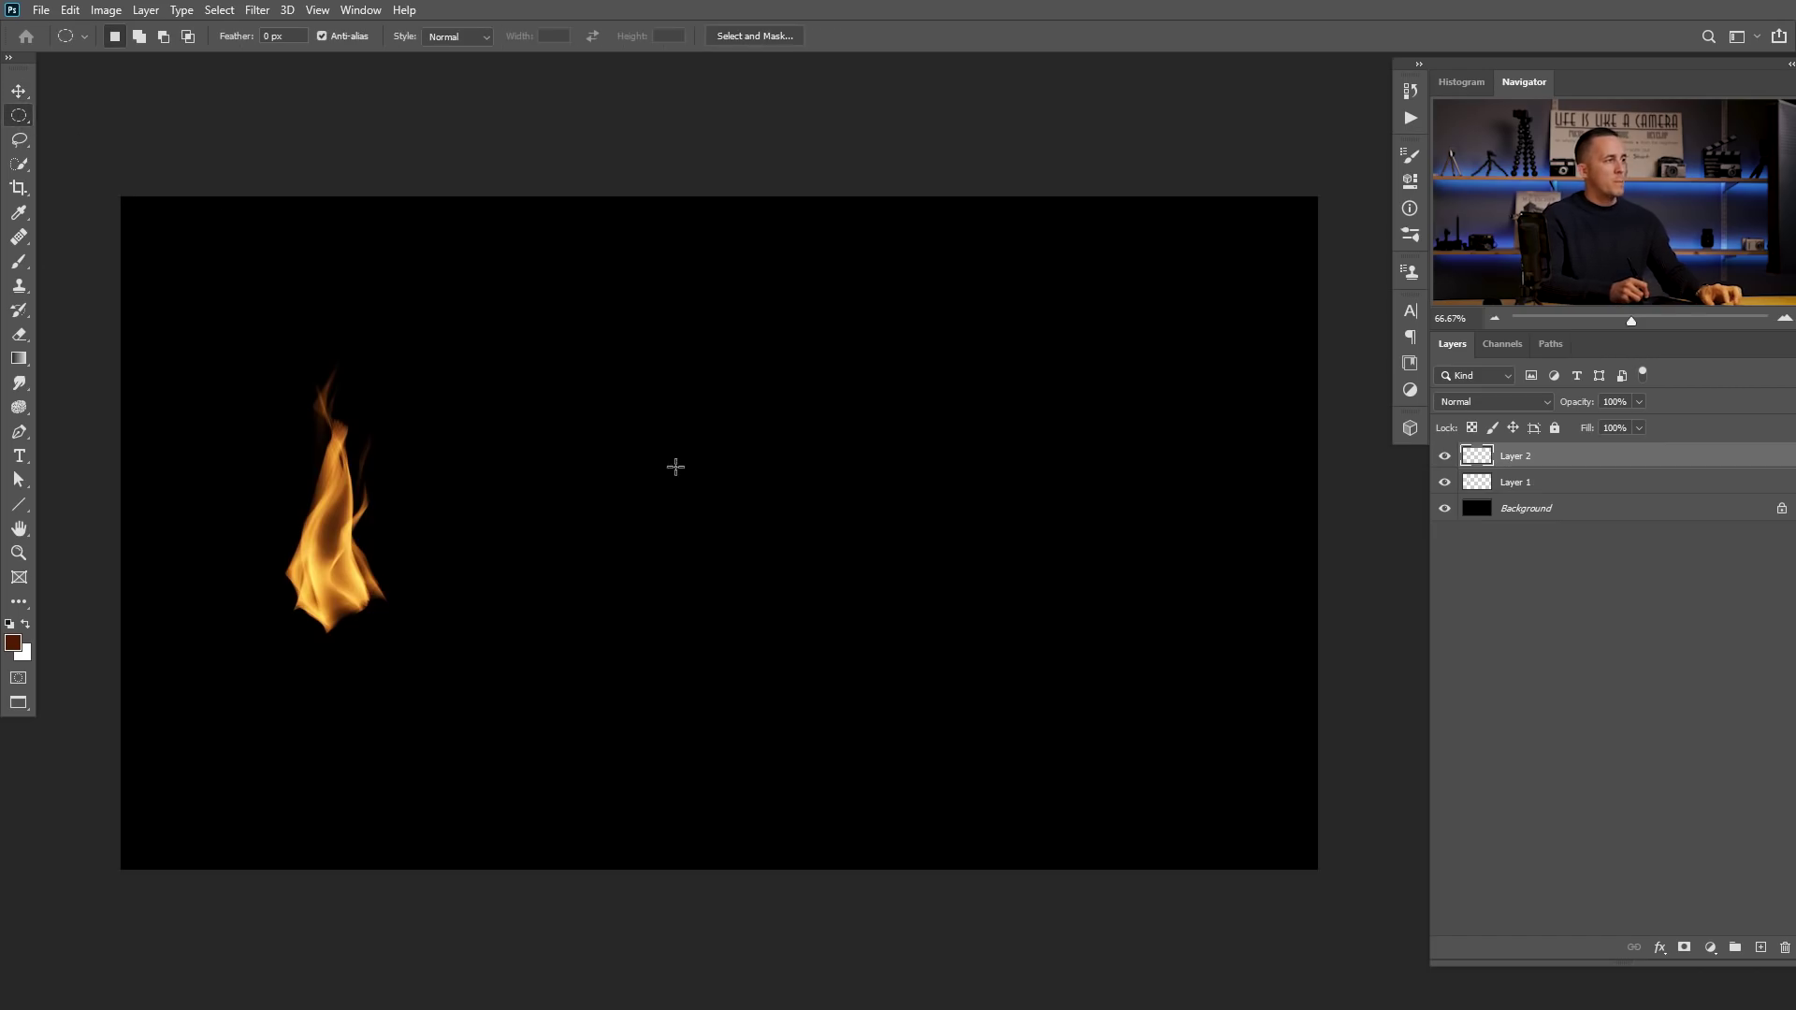
left_click_drag(655, 458, 839, 610)
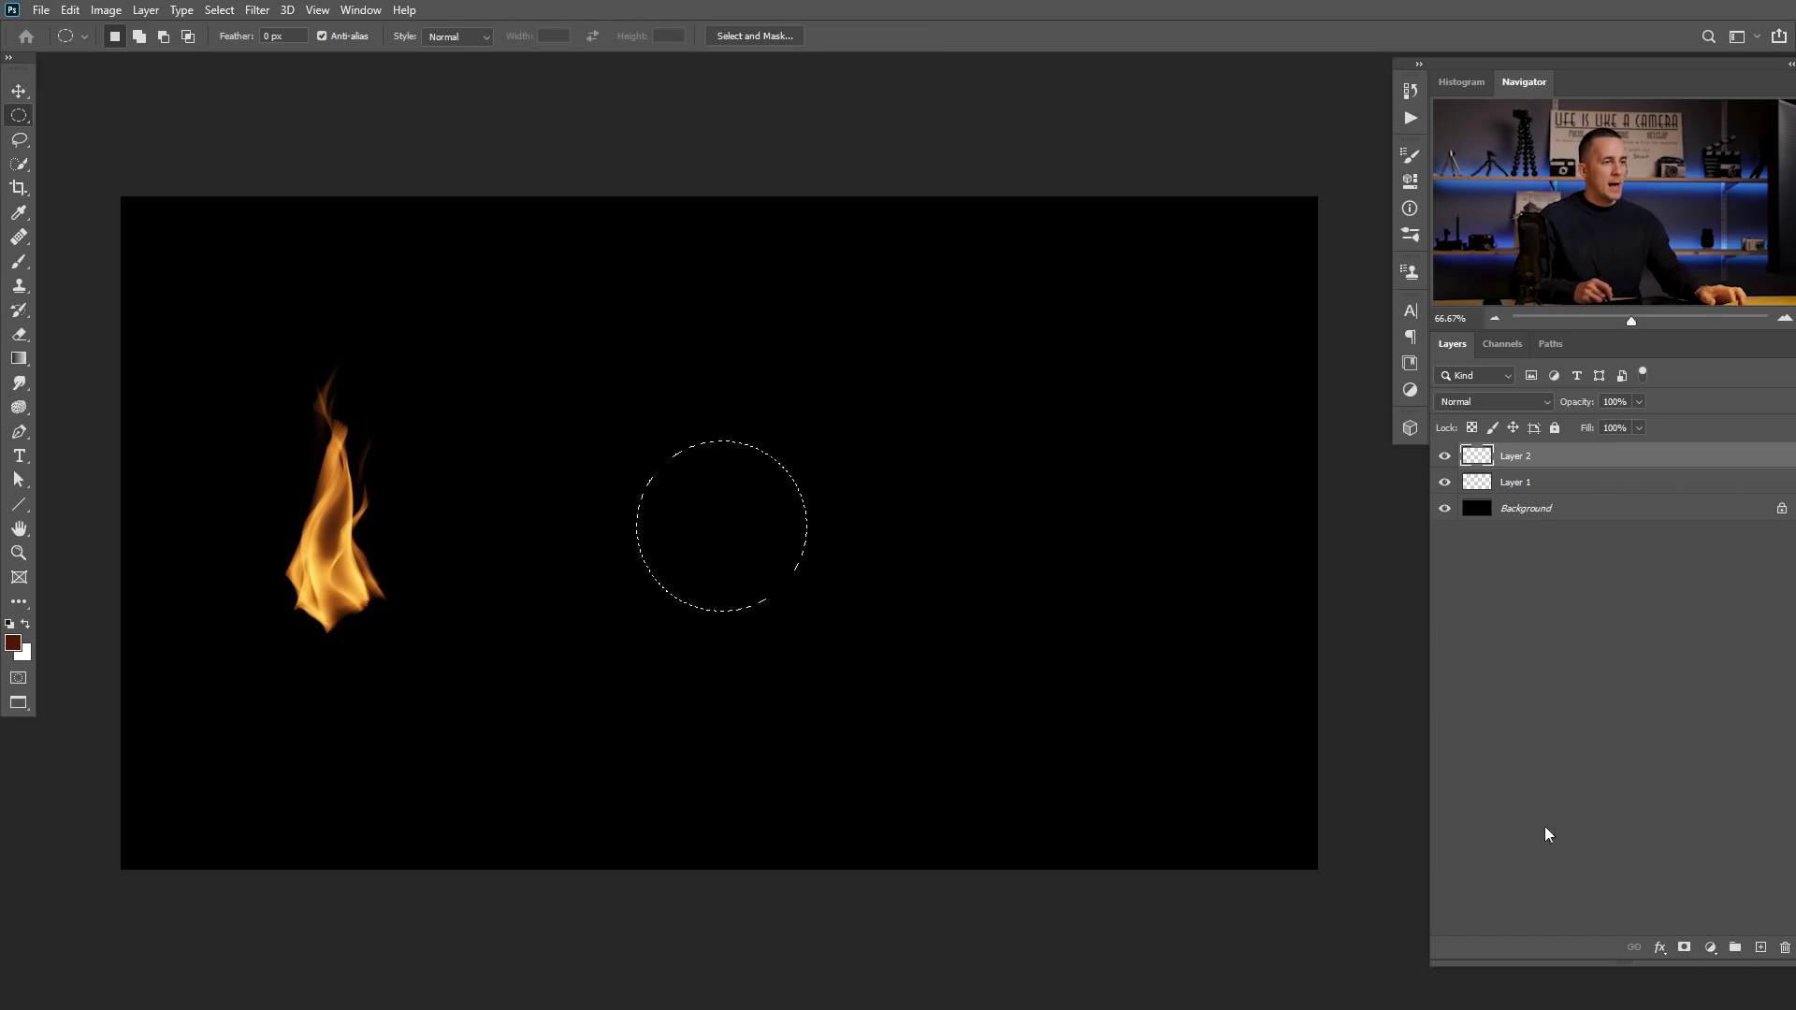
left_click(1551, 343)
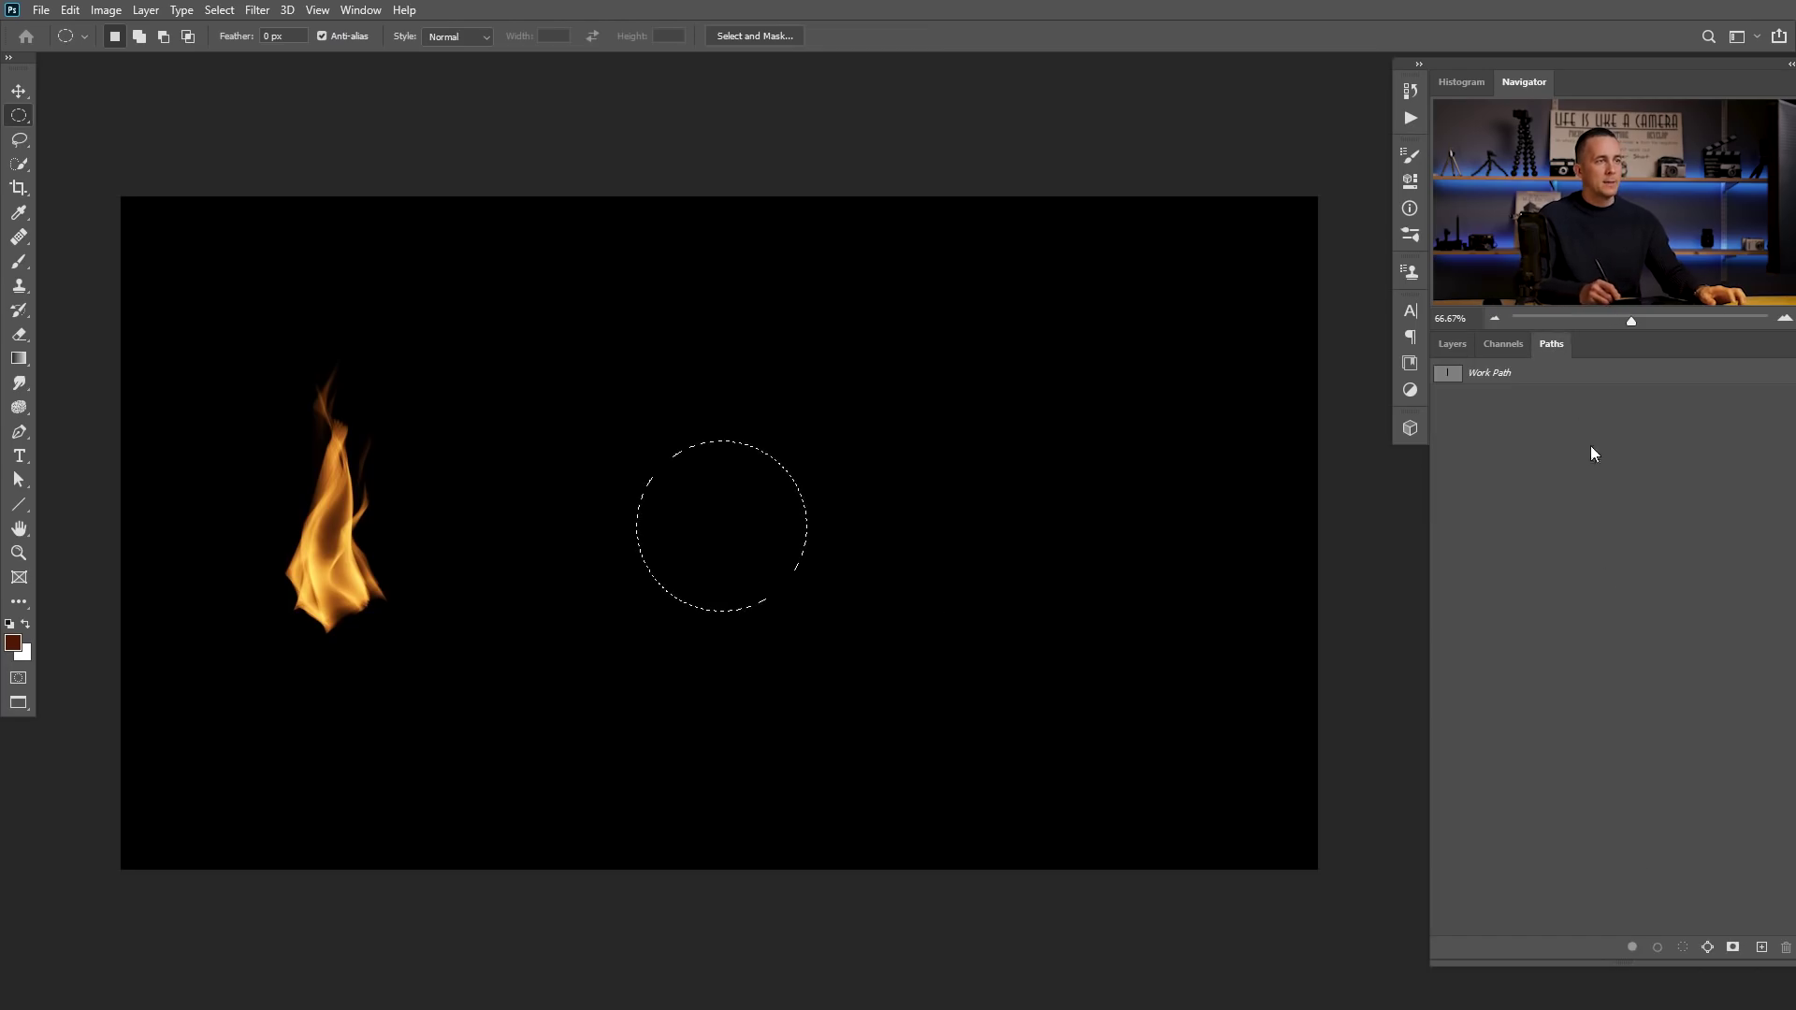
left_click(1706, 948, "alt")
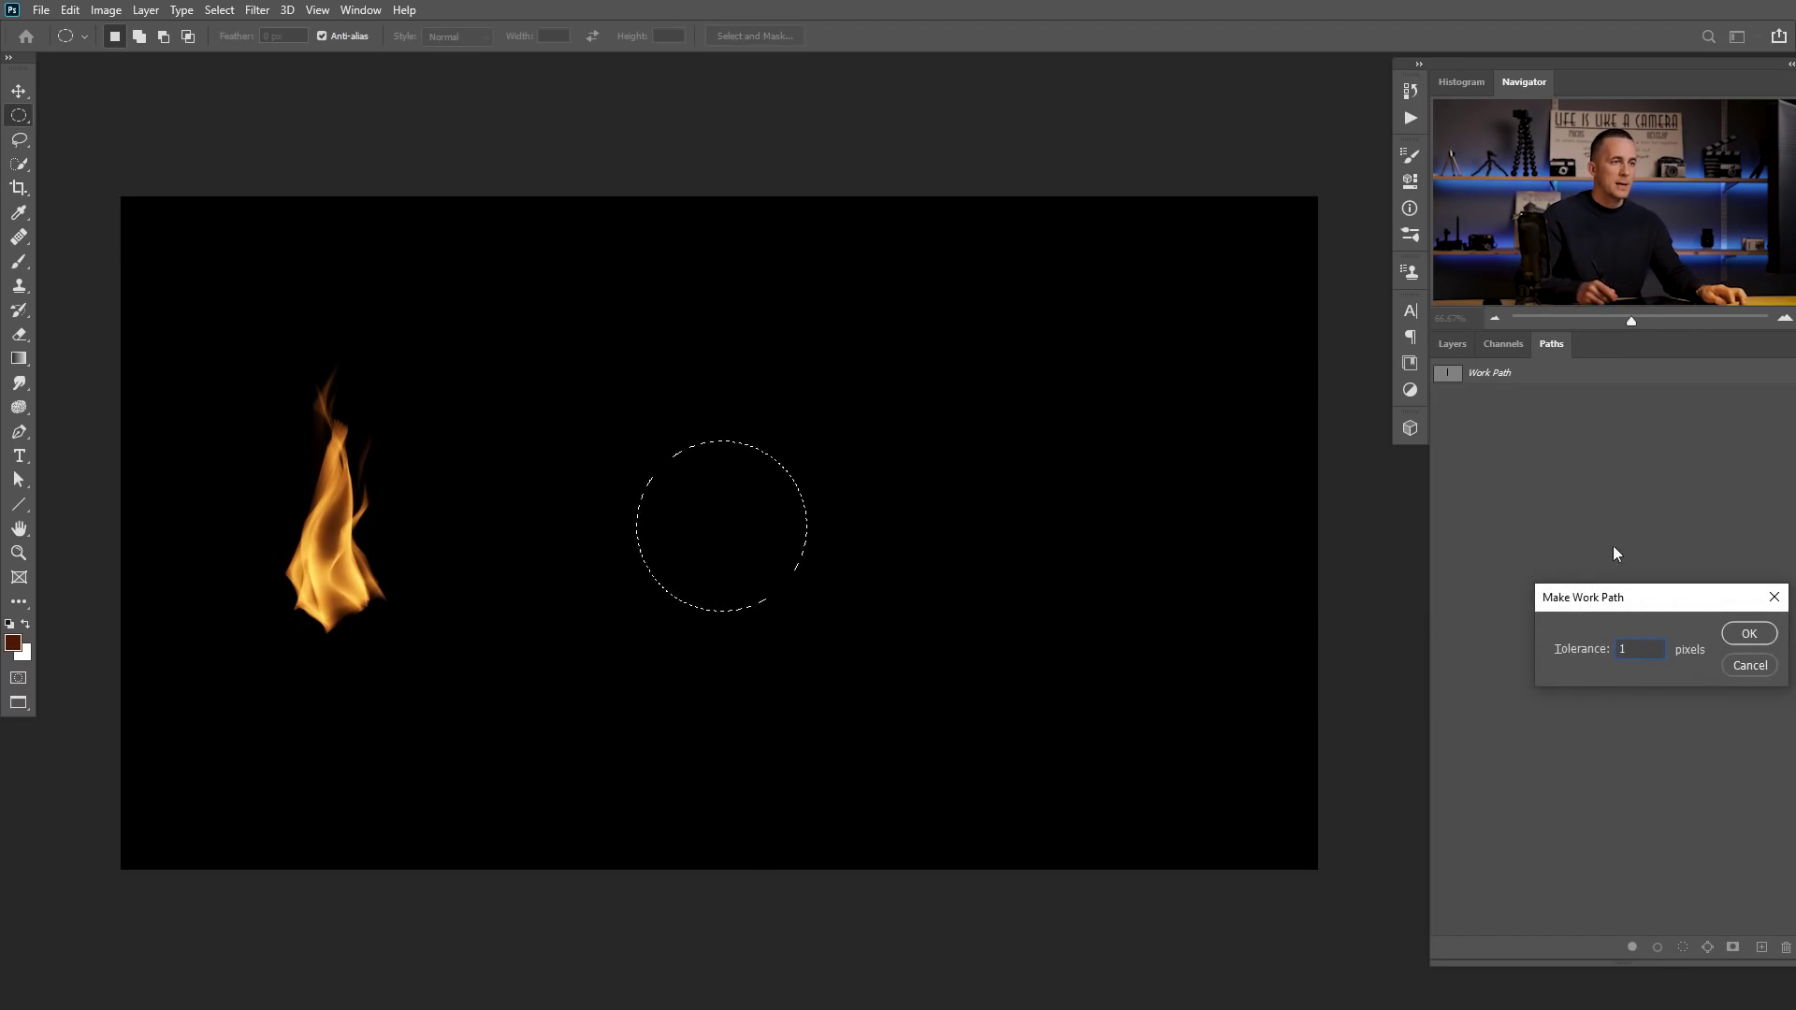
left_click(1766, 628)
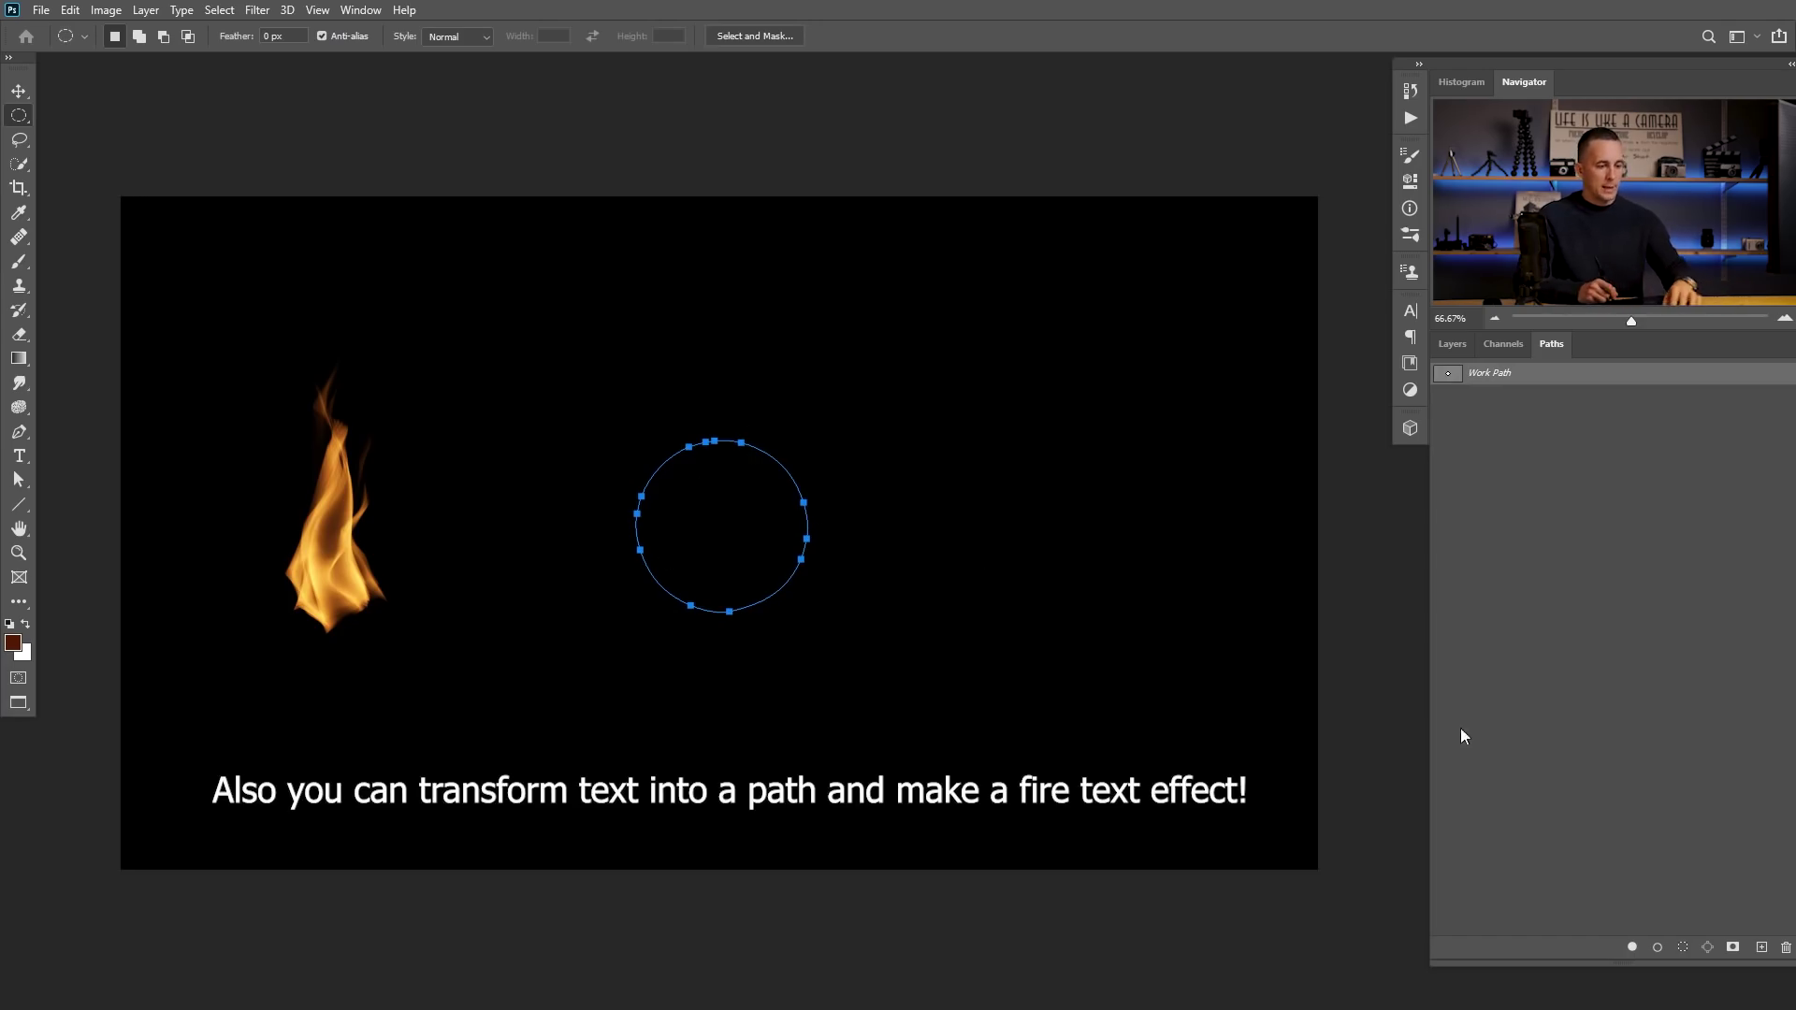
key("Delete")
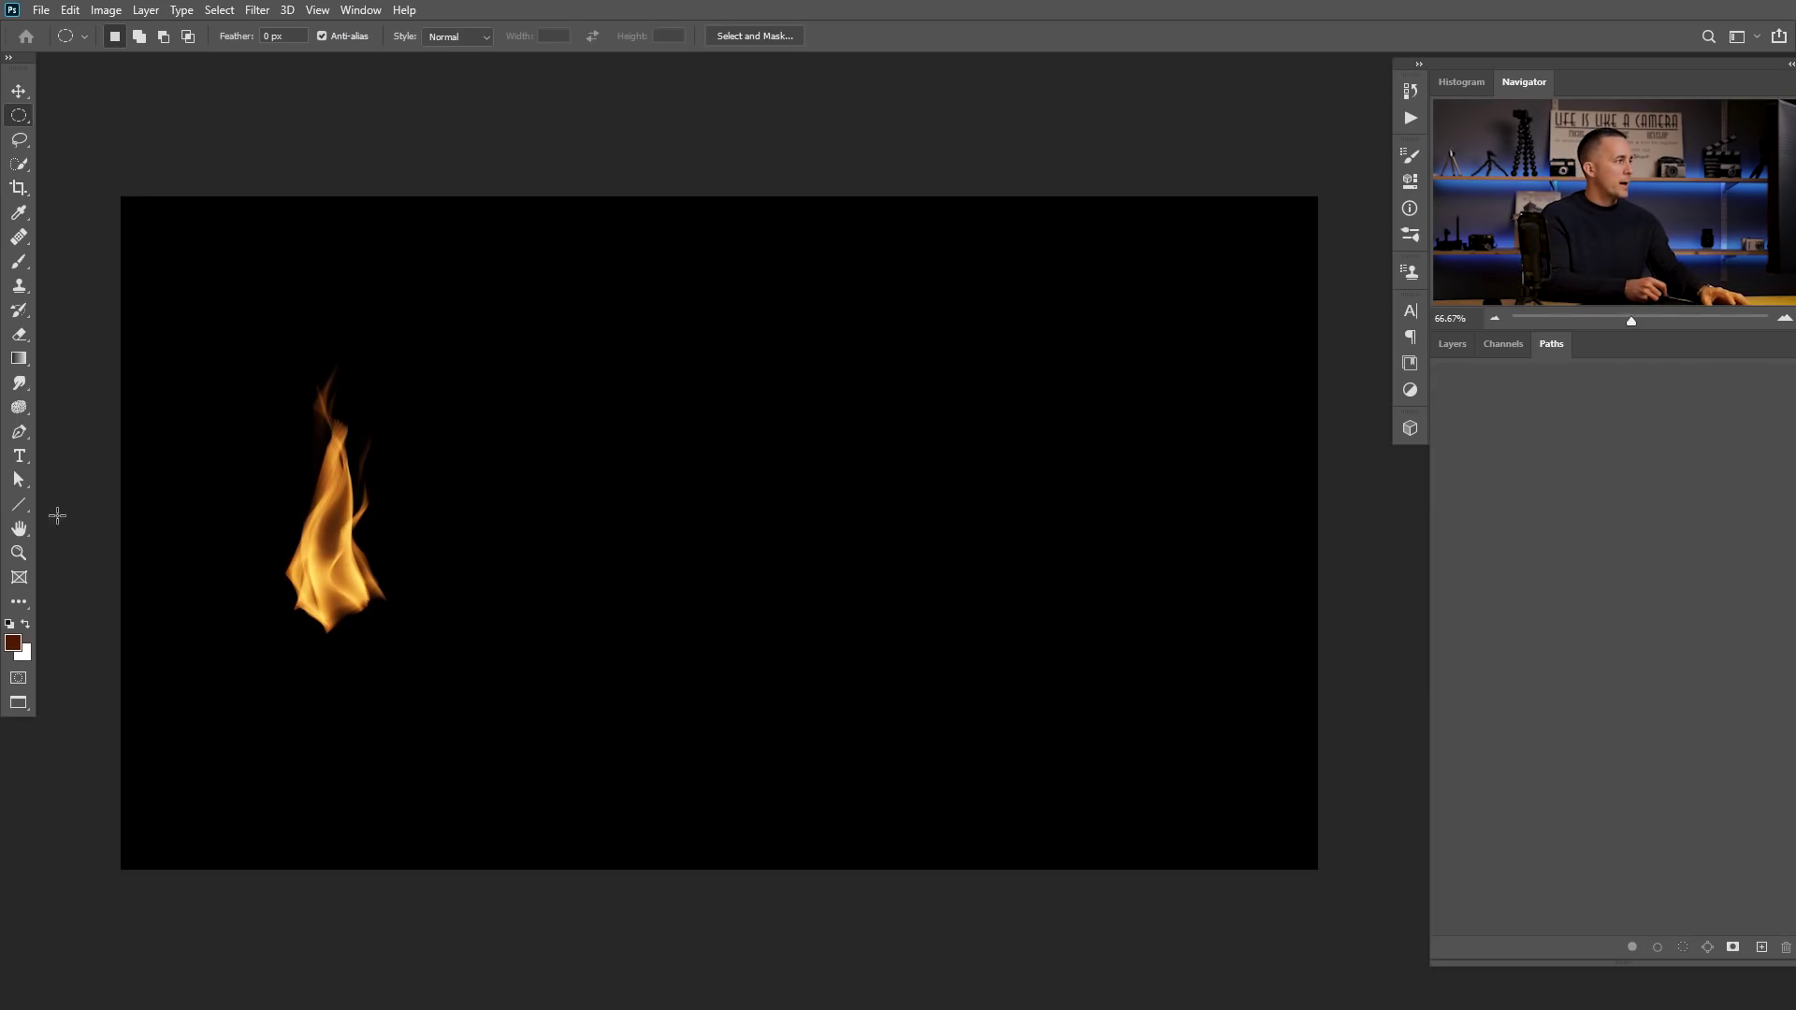
Step: Draw a circular path about 266 px in diameter near the canvas's centre with the Ellipse Tool in Path mode, and return to Layer 2
left_click(19, 506)
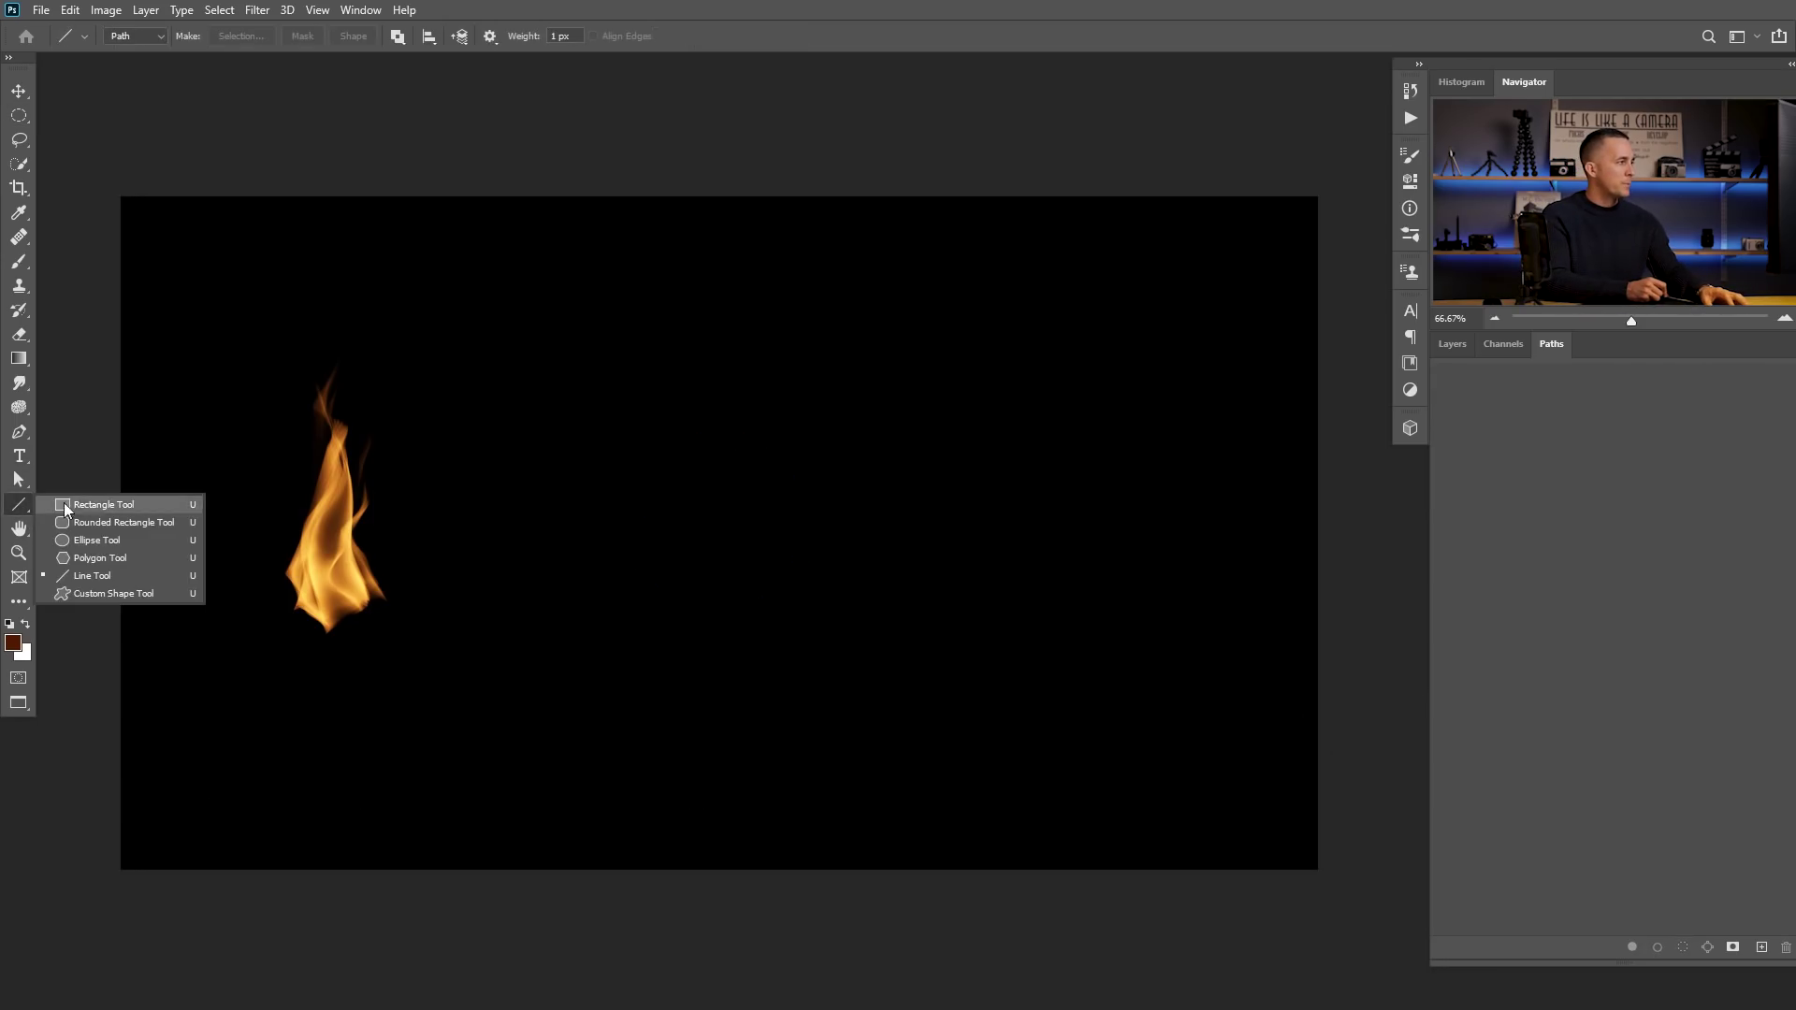
left_click(111, 540)
left_click_drag(711, 509, 830, 604)
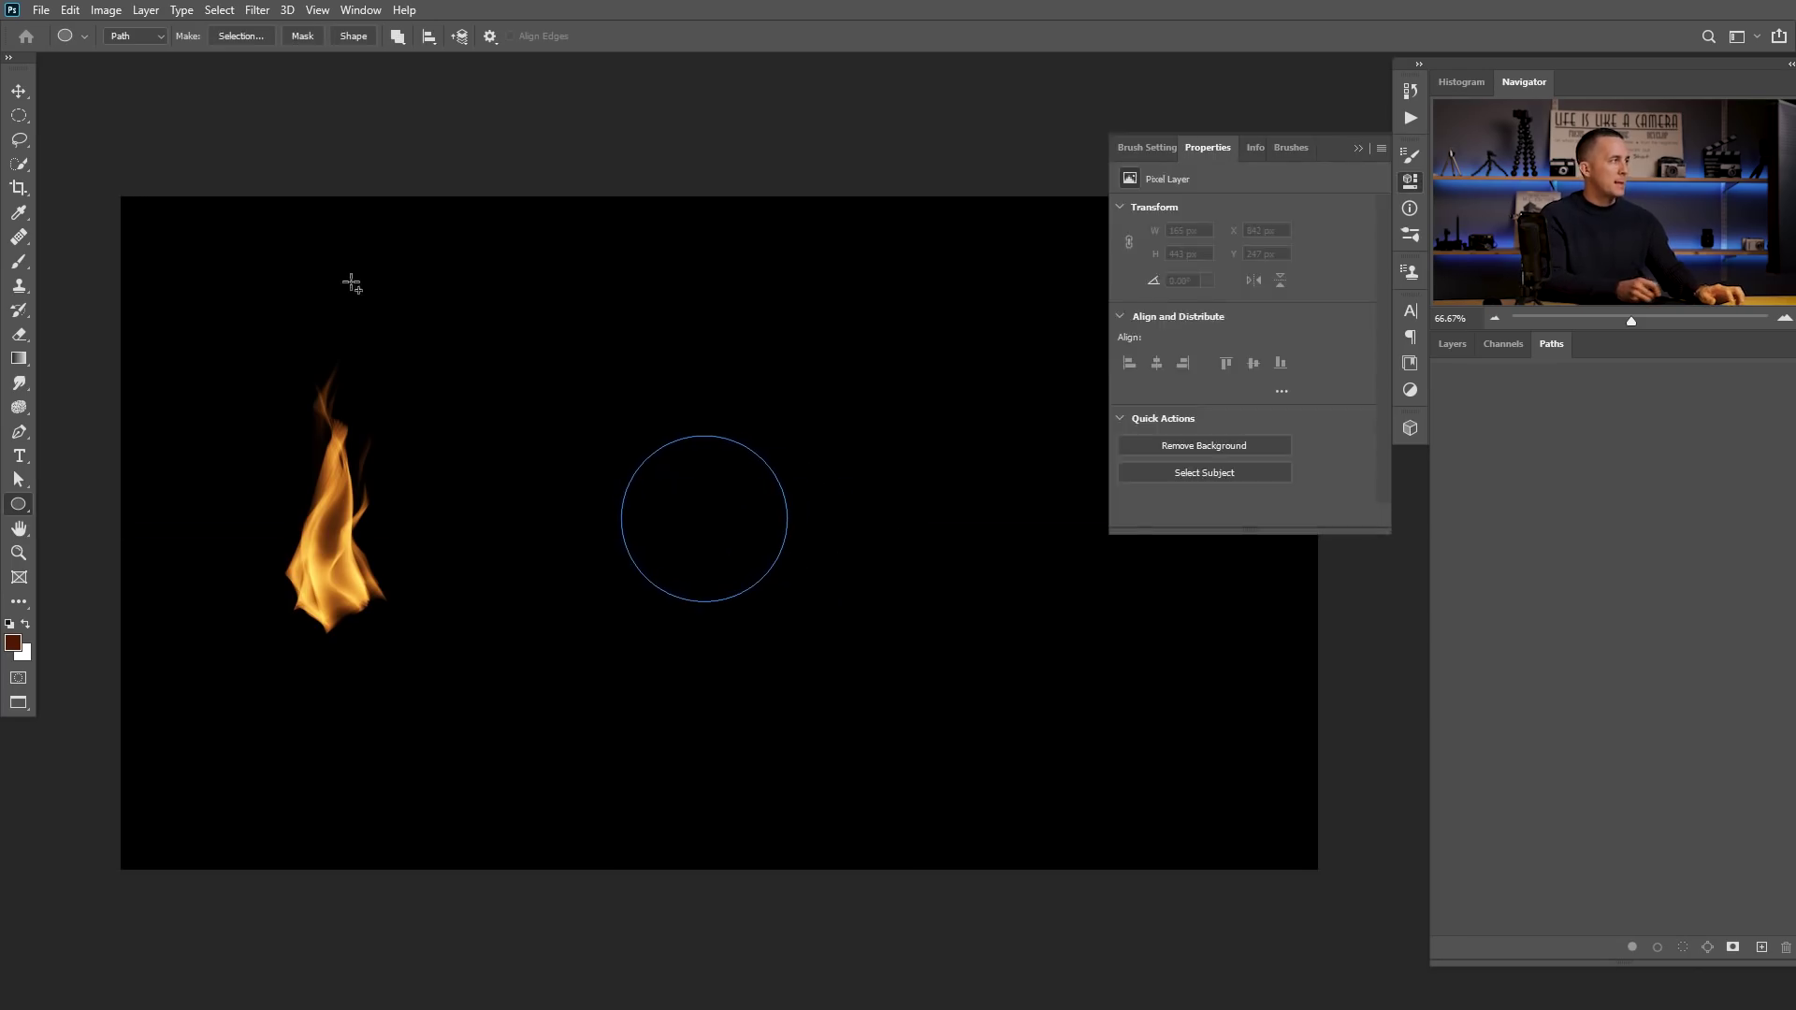
left_click(159, 36)
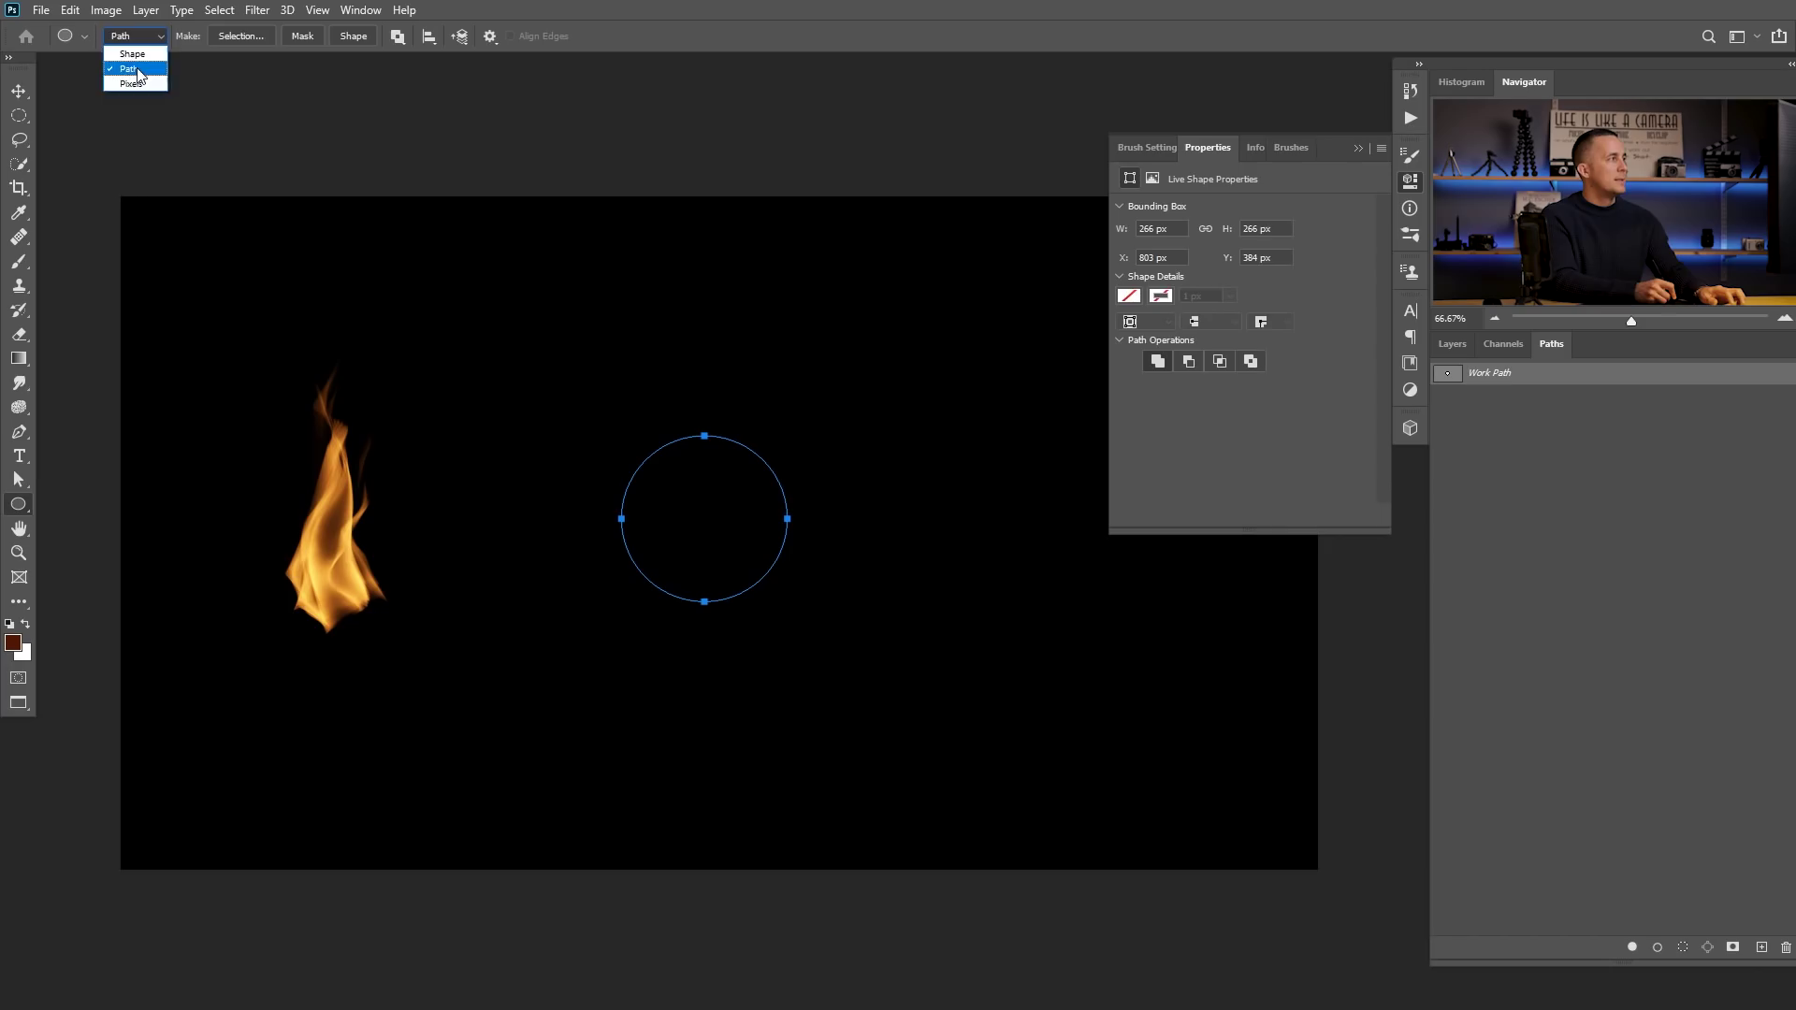
left_click(137, 70)
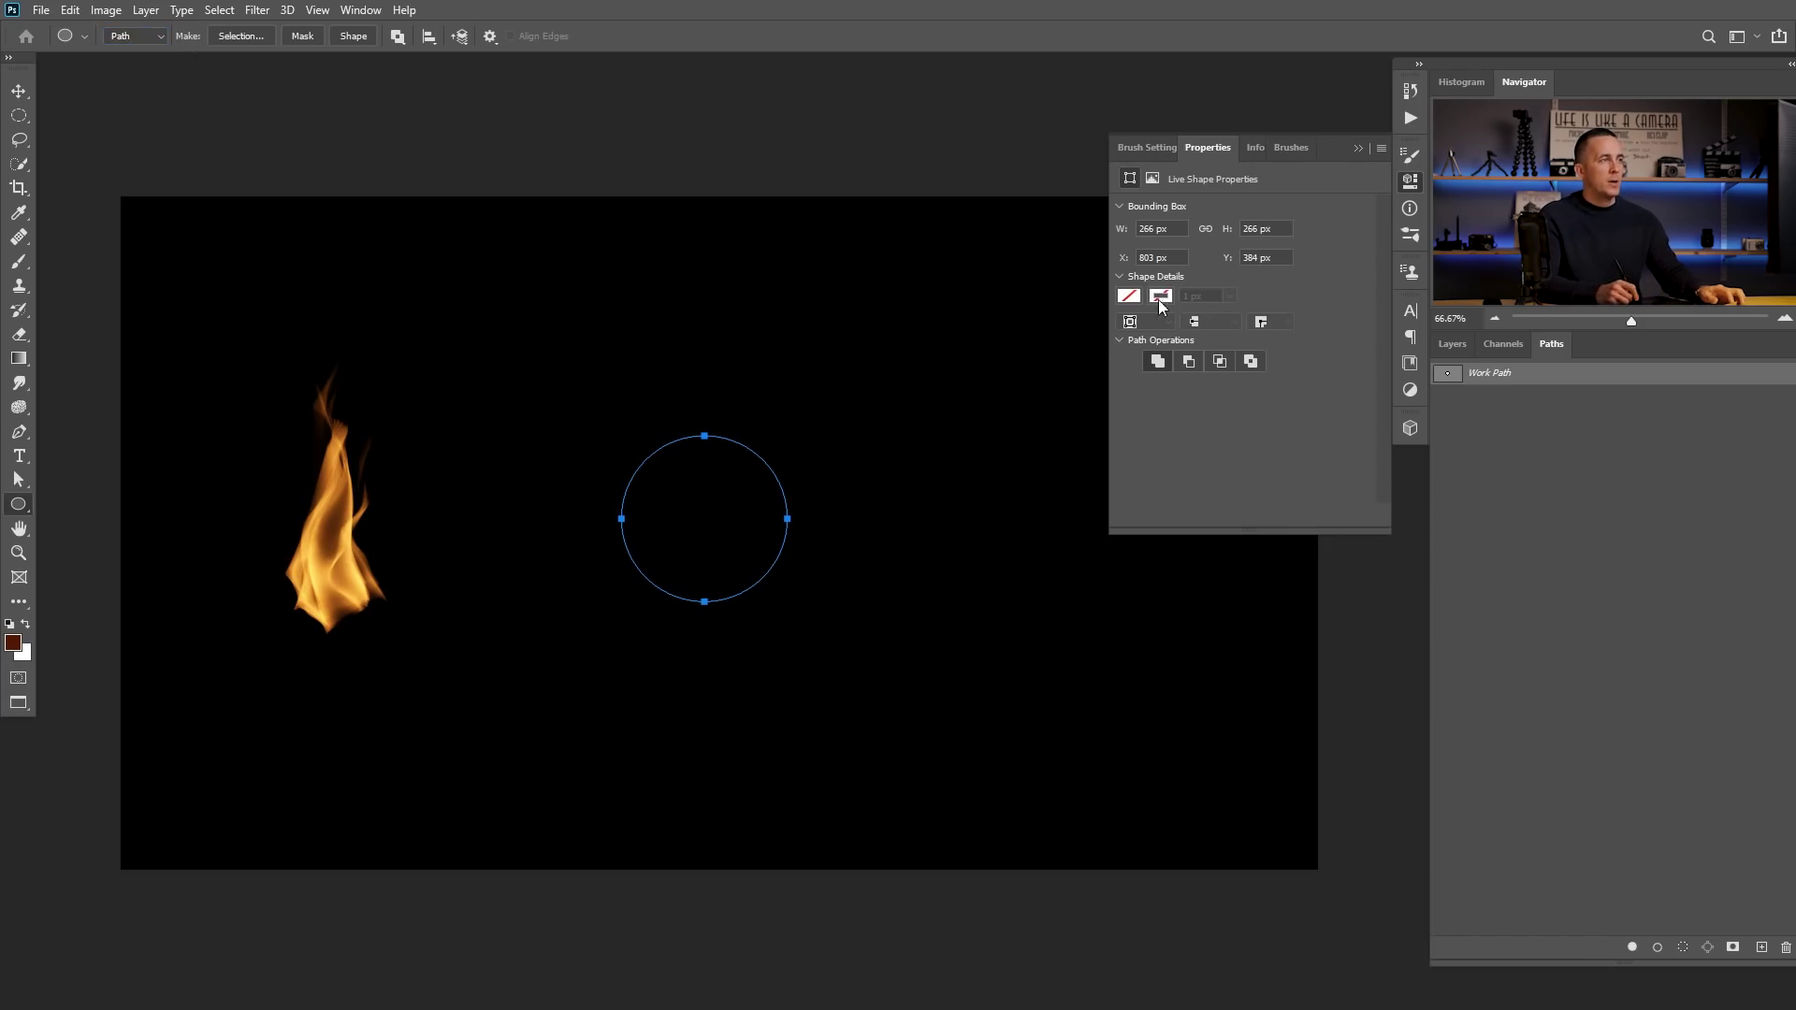
left_click(1358, 149)
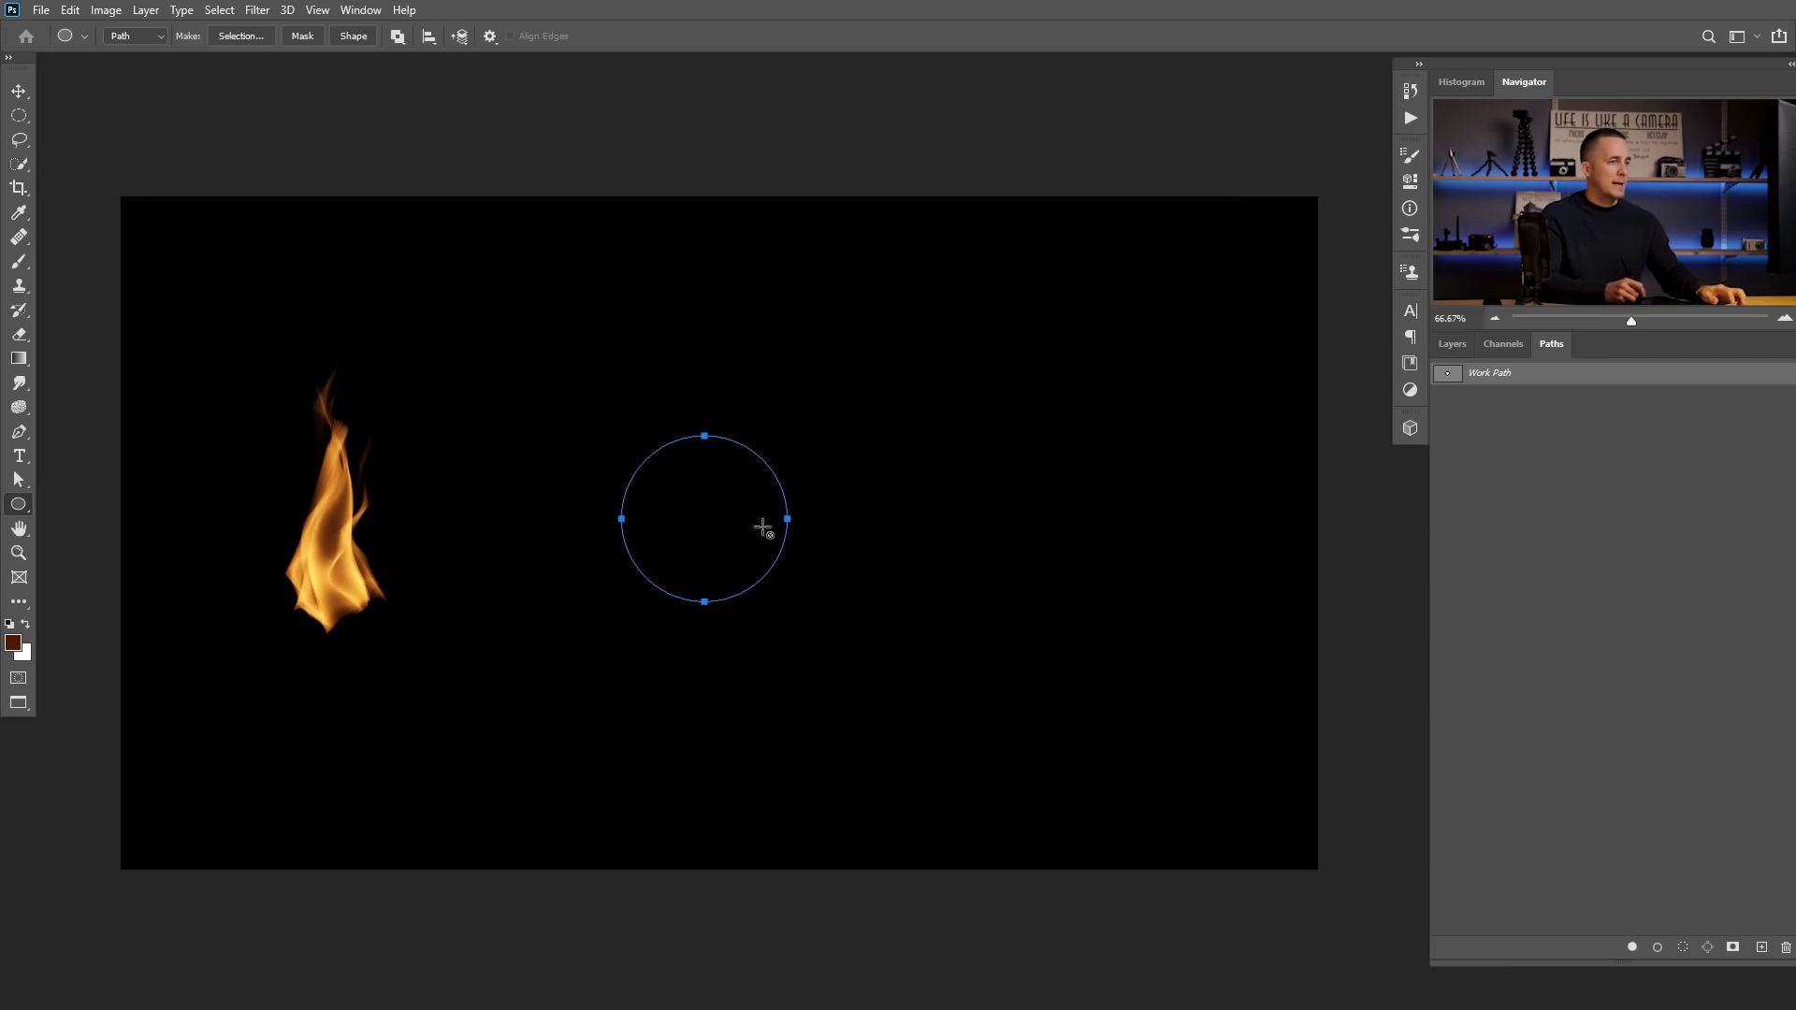
left_click(1454, 344)
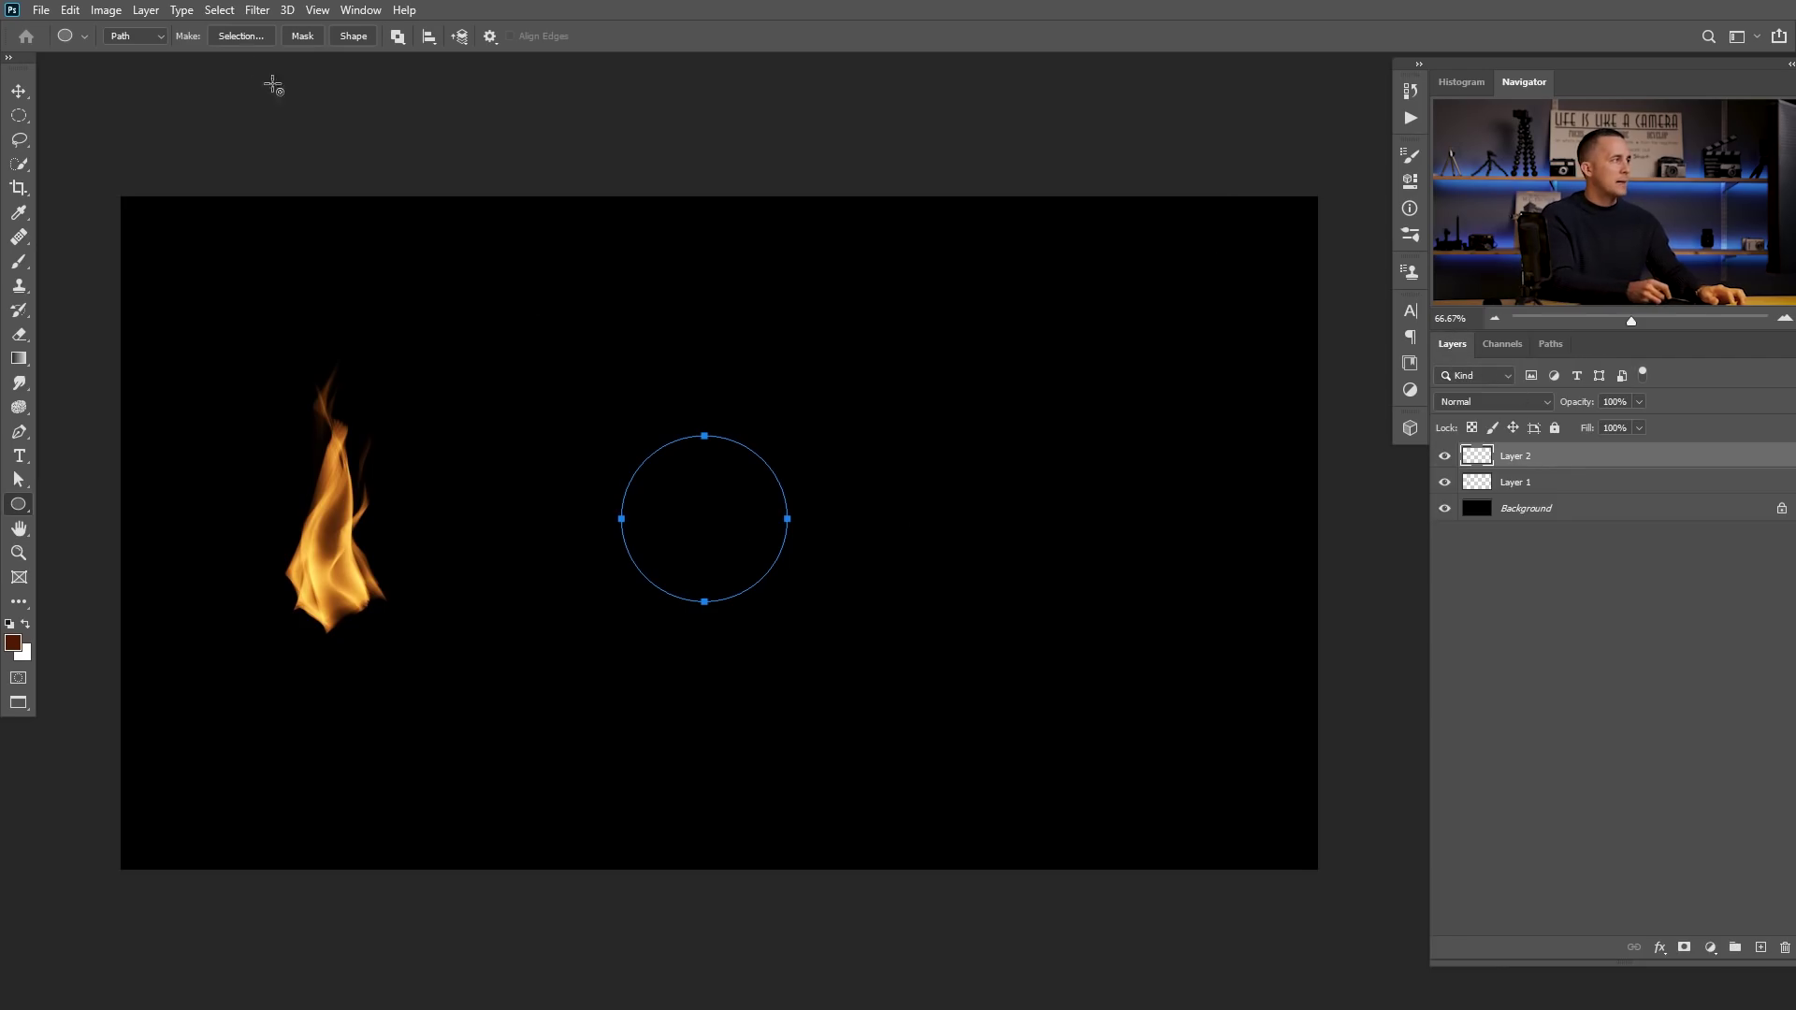
Step: Start the Flame filter on Layer 2 for the circular path, with width 58, turbulence 13 and jag 2
left_click(258, 11)
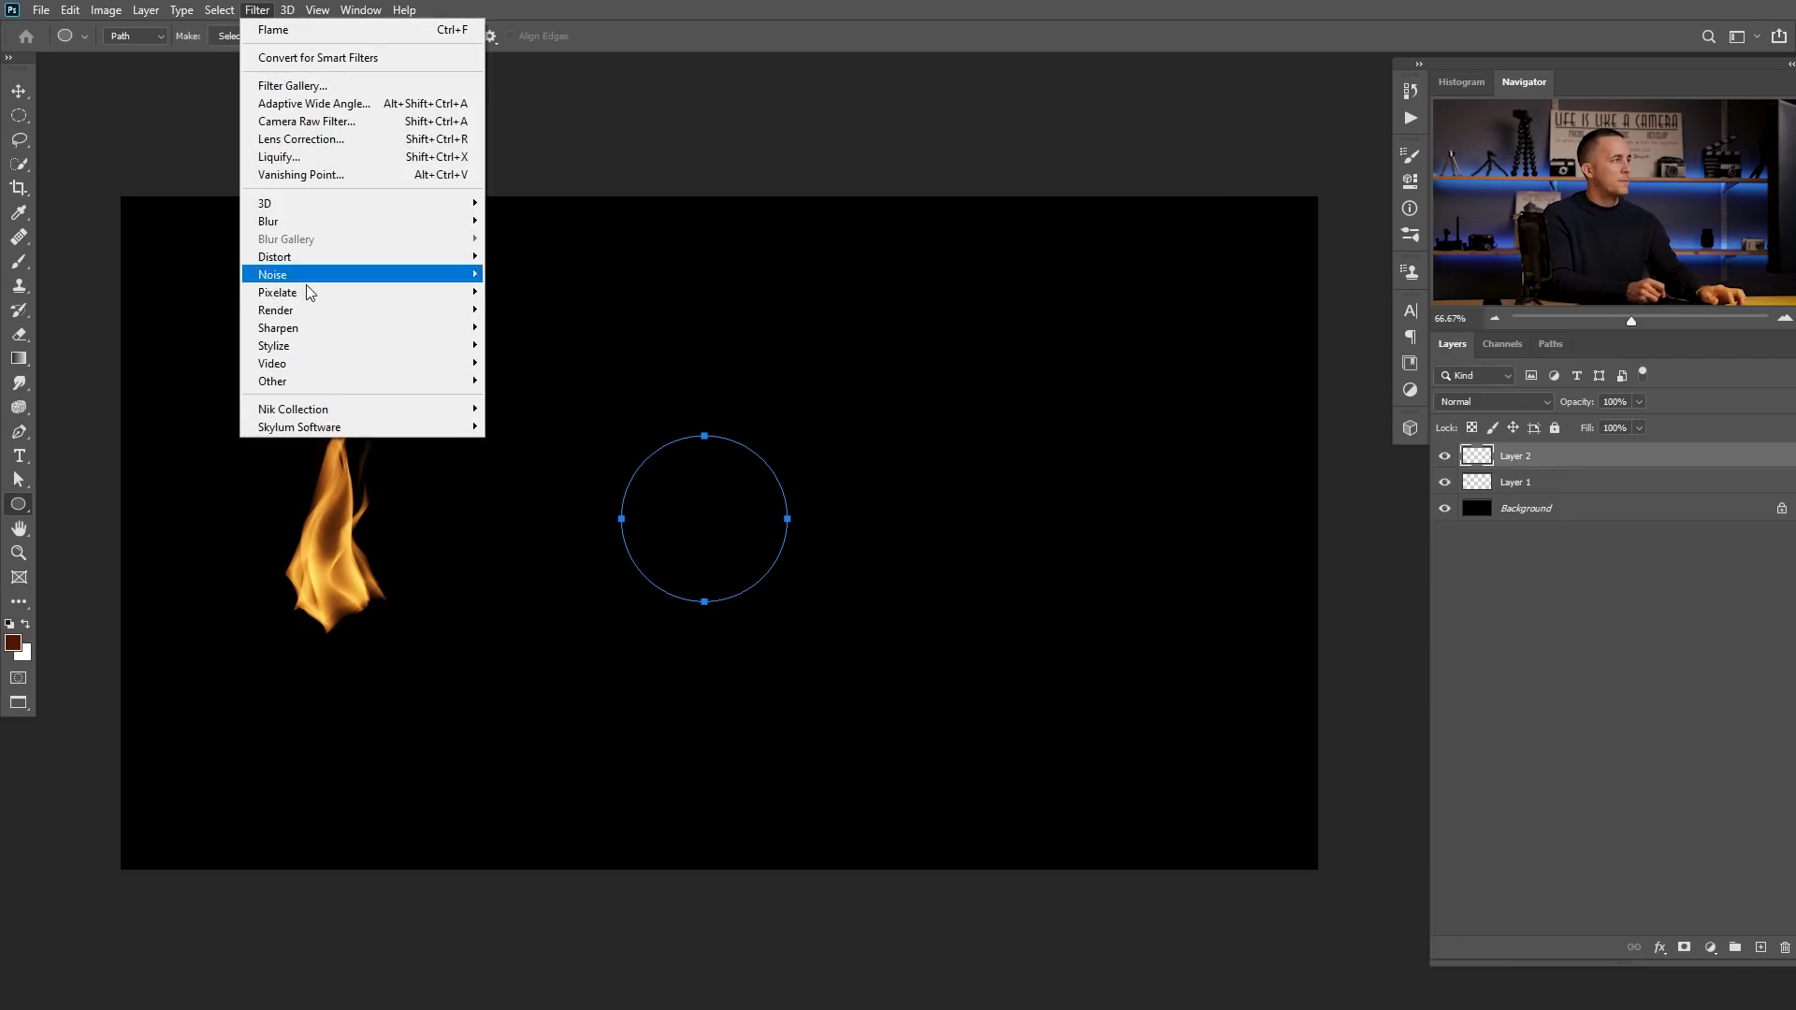
mouse_move(461, 308)
left_click(520, 310)
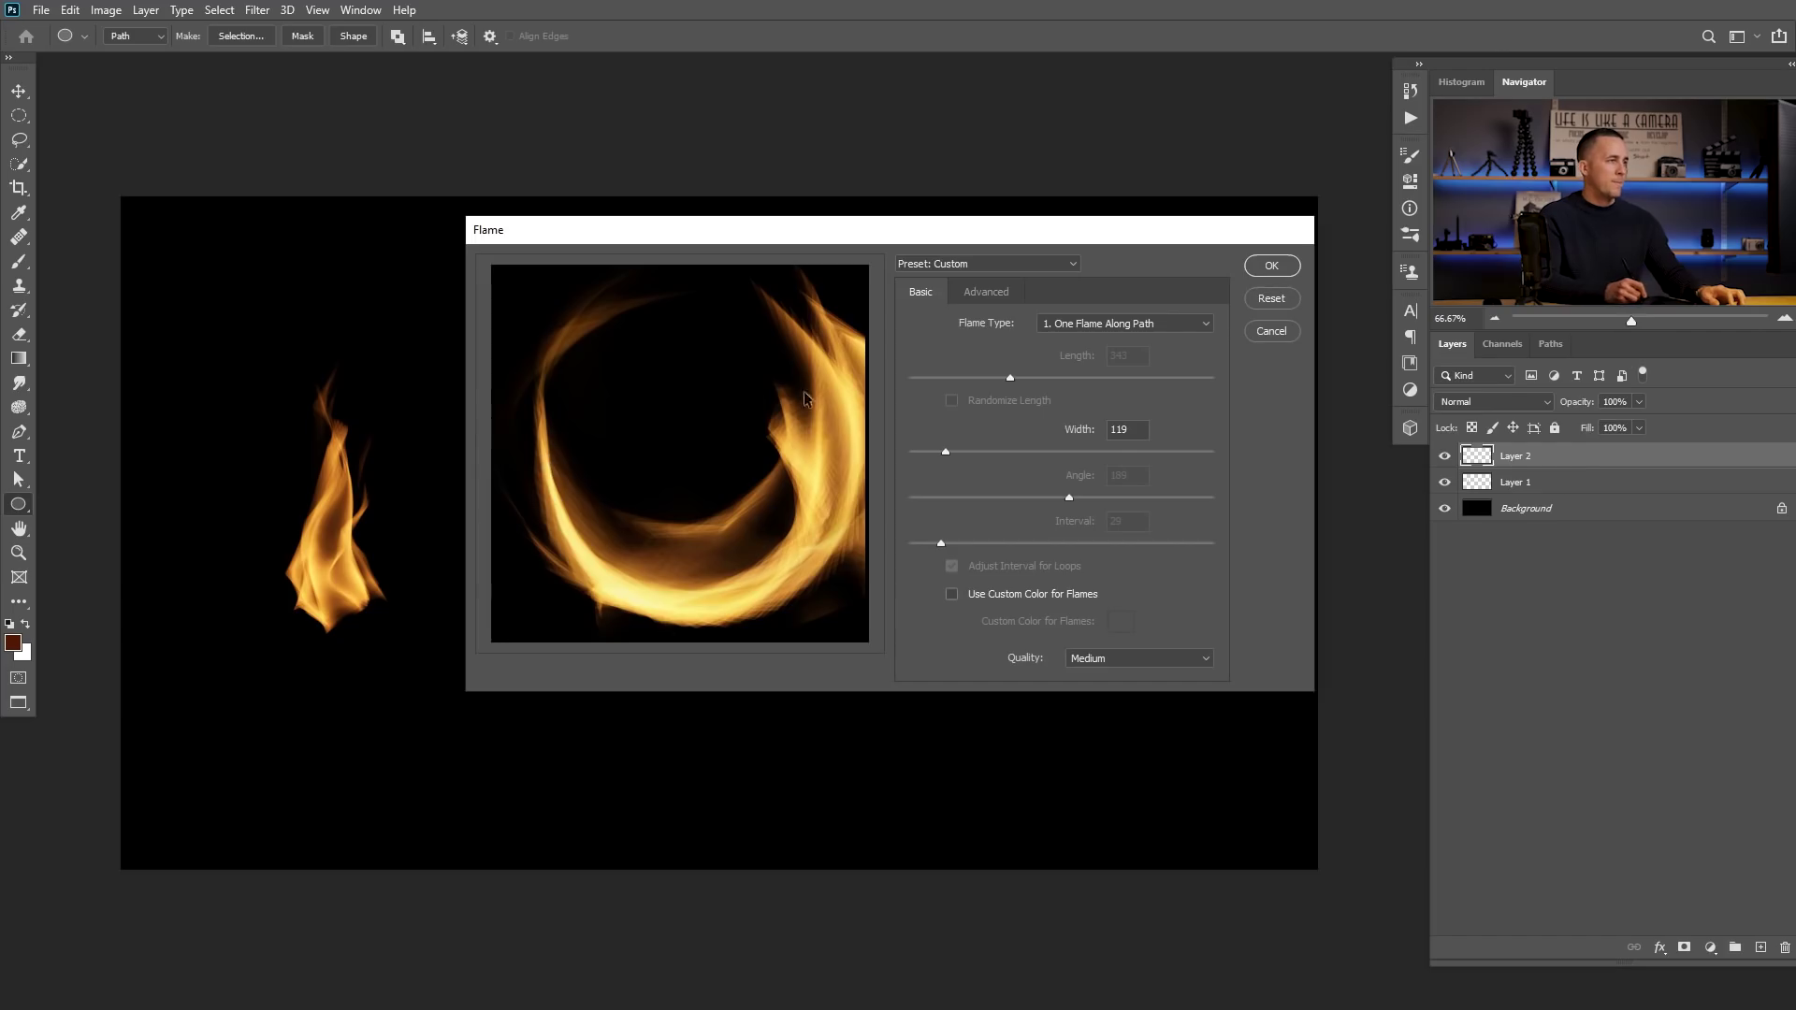
left_click_drag(943, 451, 927, 453)
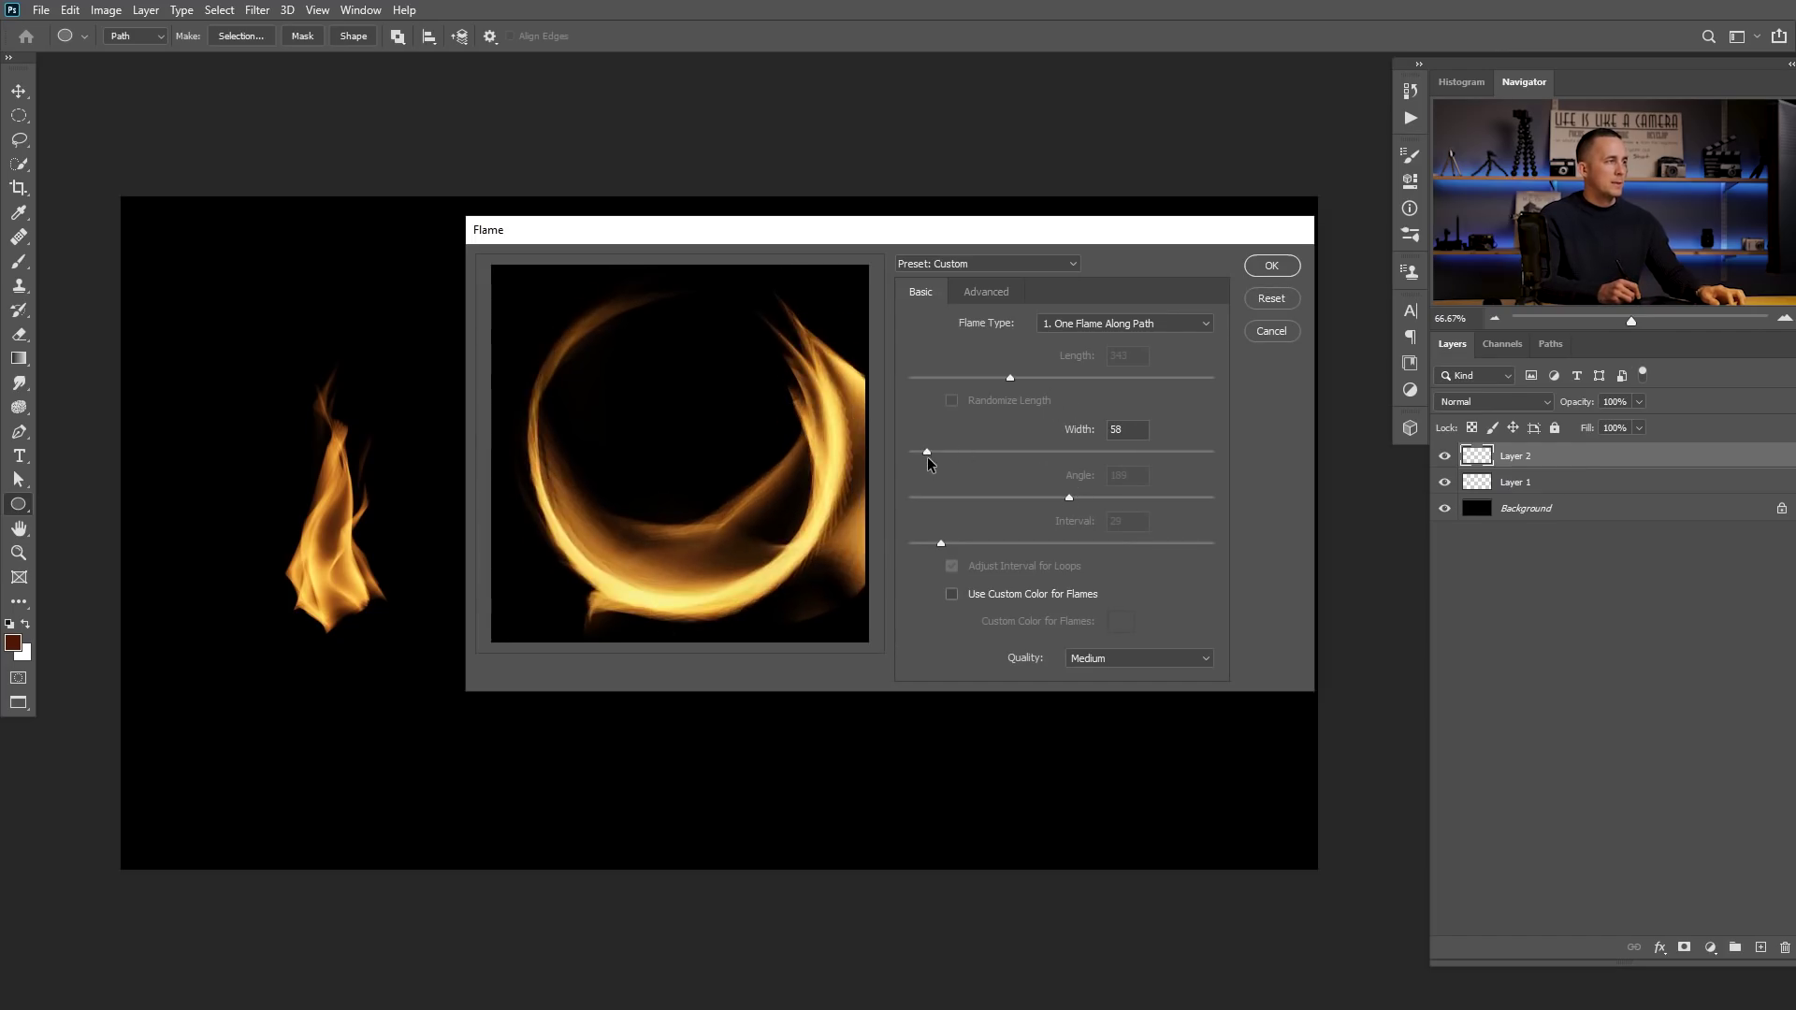
left_click(988, 291)
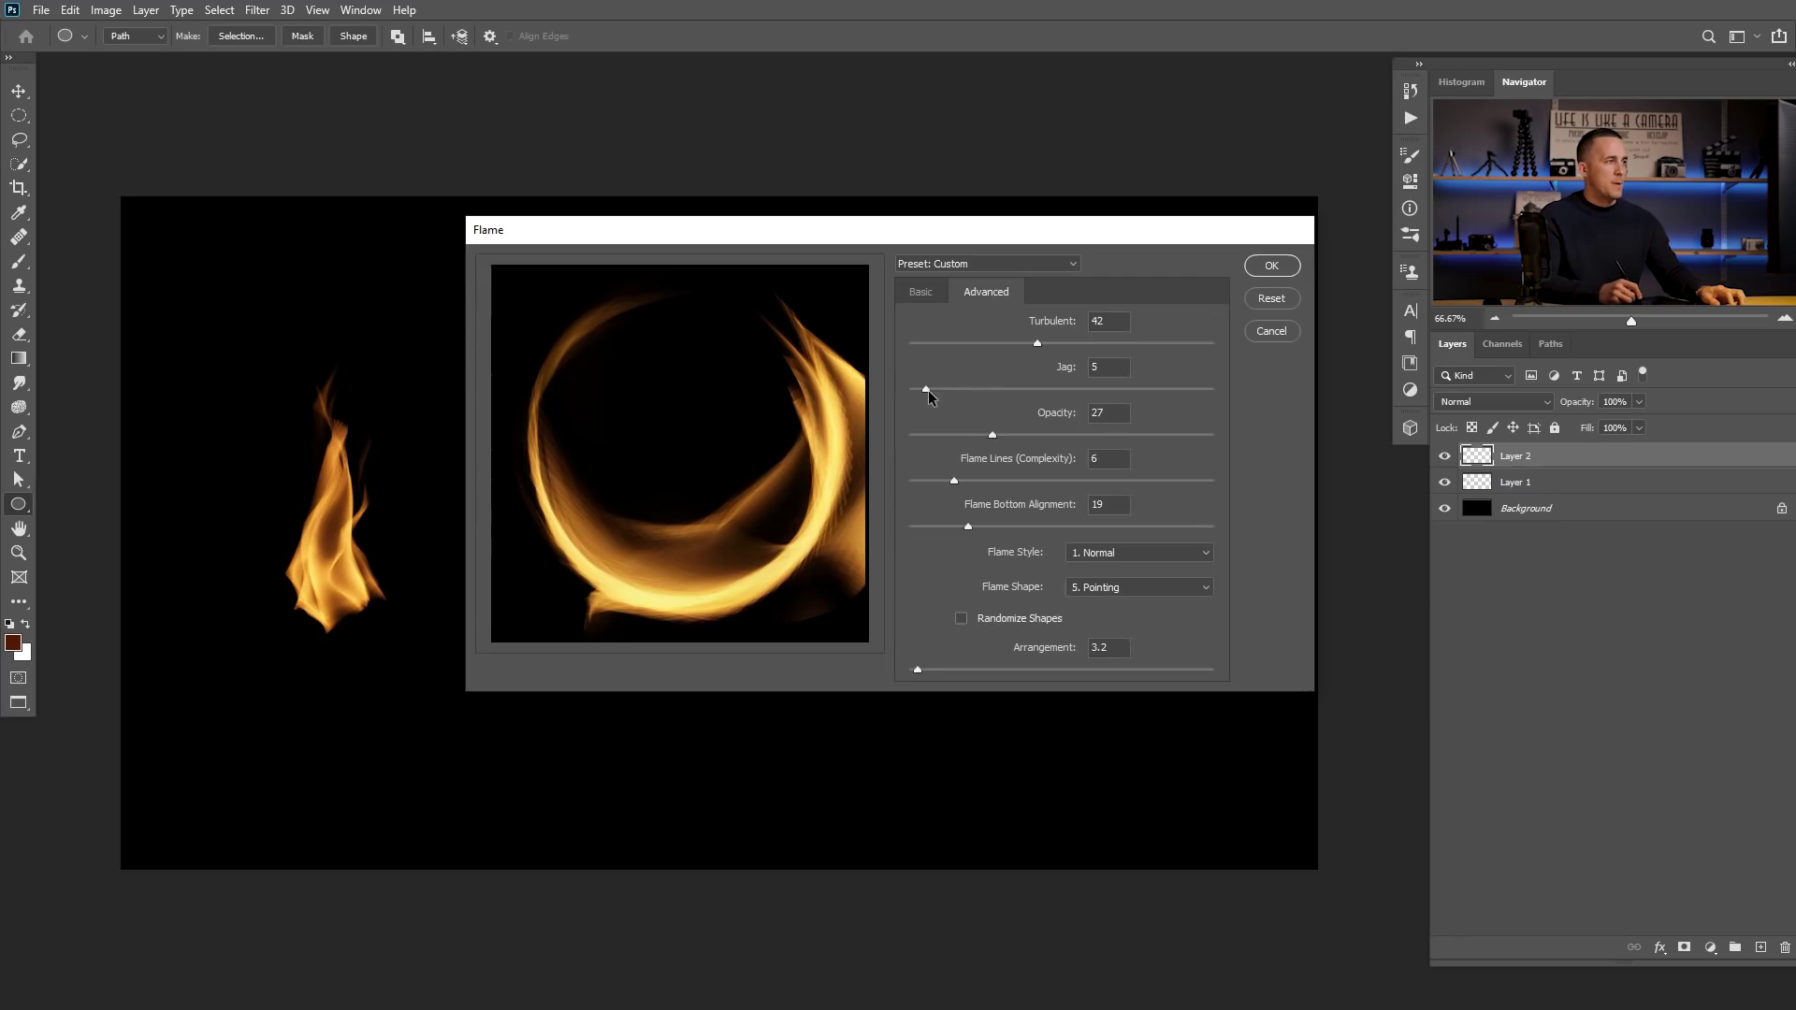
left_click_drag(1013, 344, 917, 389)
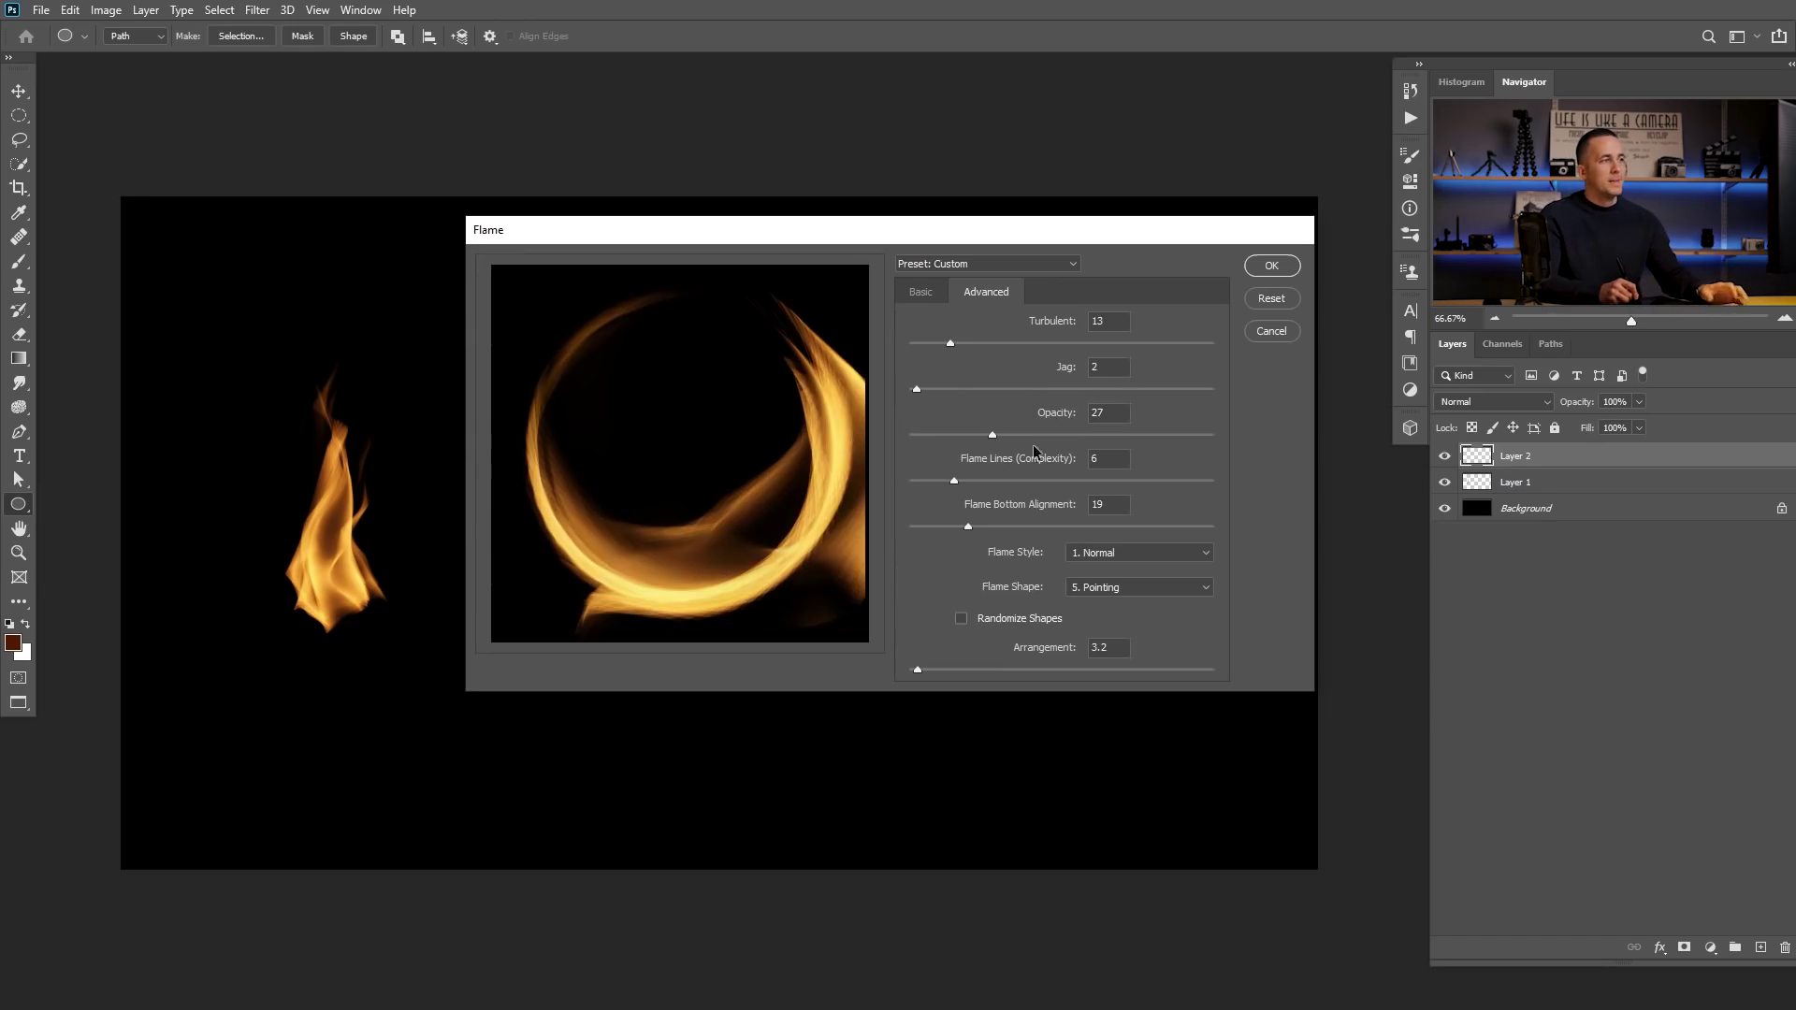
Step: Try the Violent and Flat flame styles on the circular flame, and return the style to Normal
left_click(1121, 552)
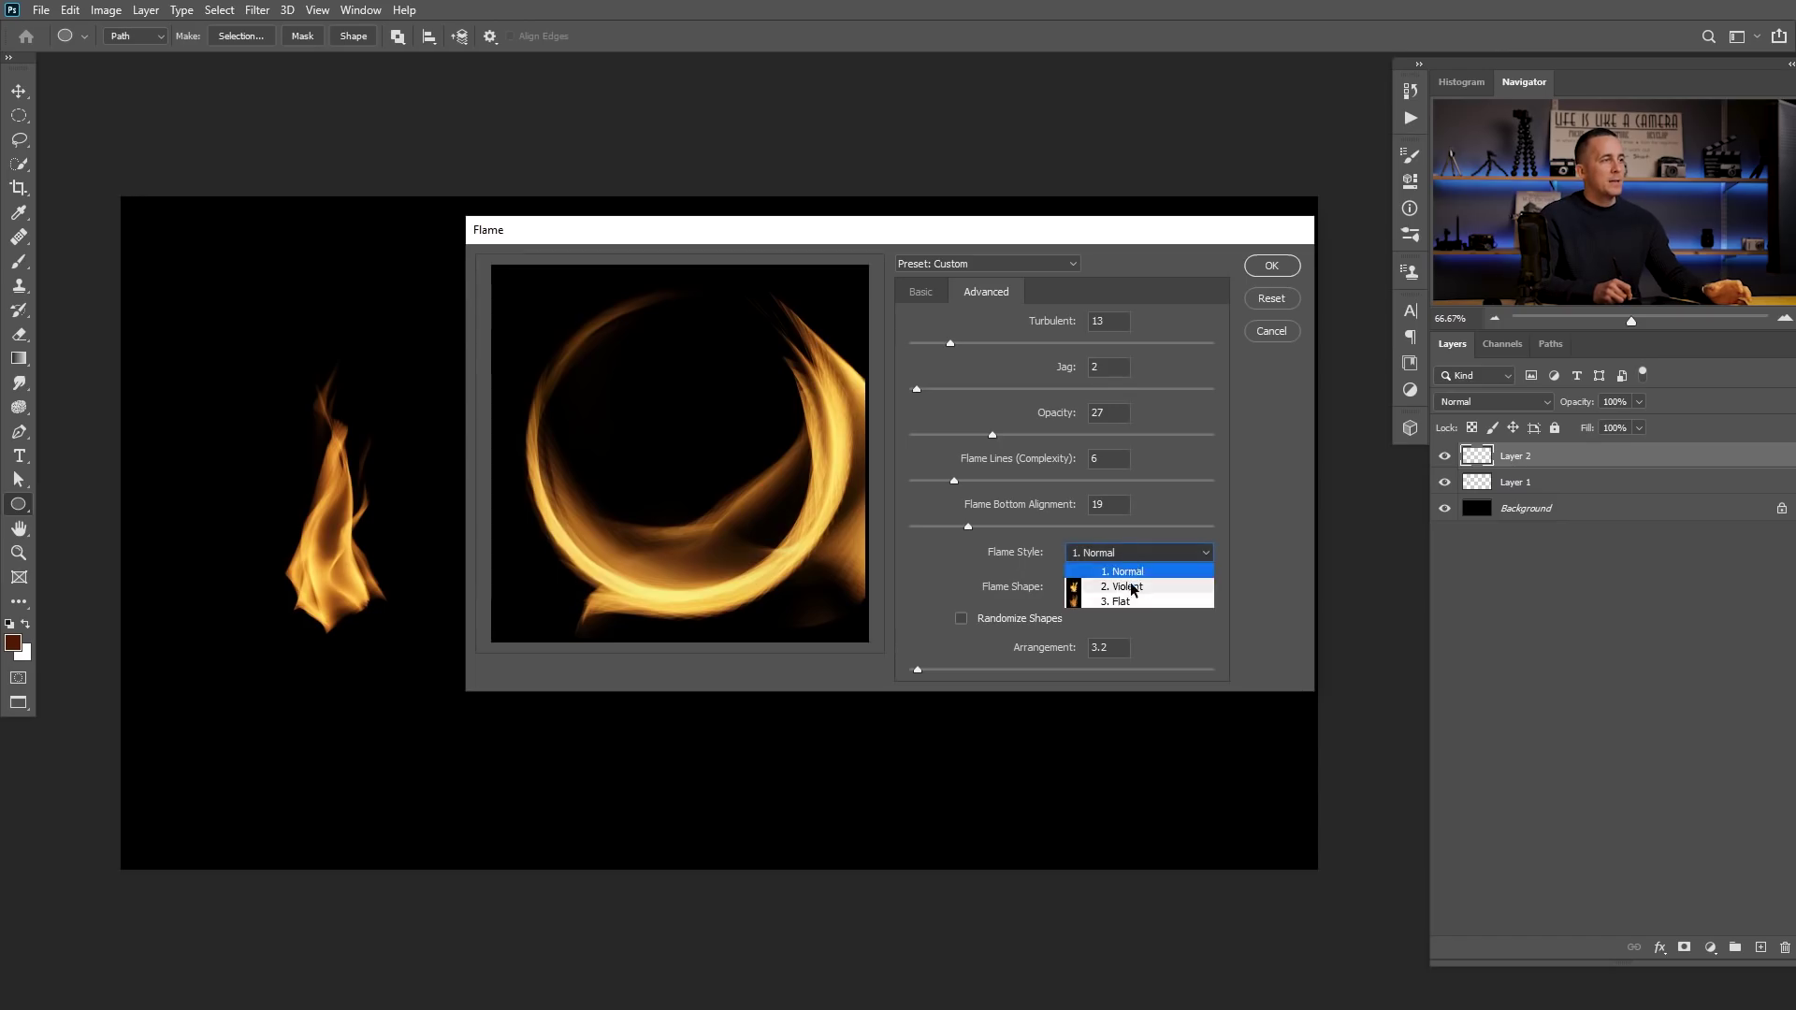
left_click(1130, 587)
left_click(1134, 553)
left_click(1130, 572)
left_click(1128, 553)
left_click(1126, 602)
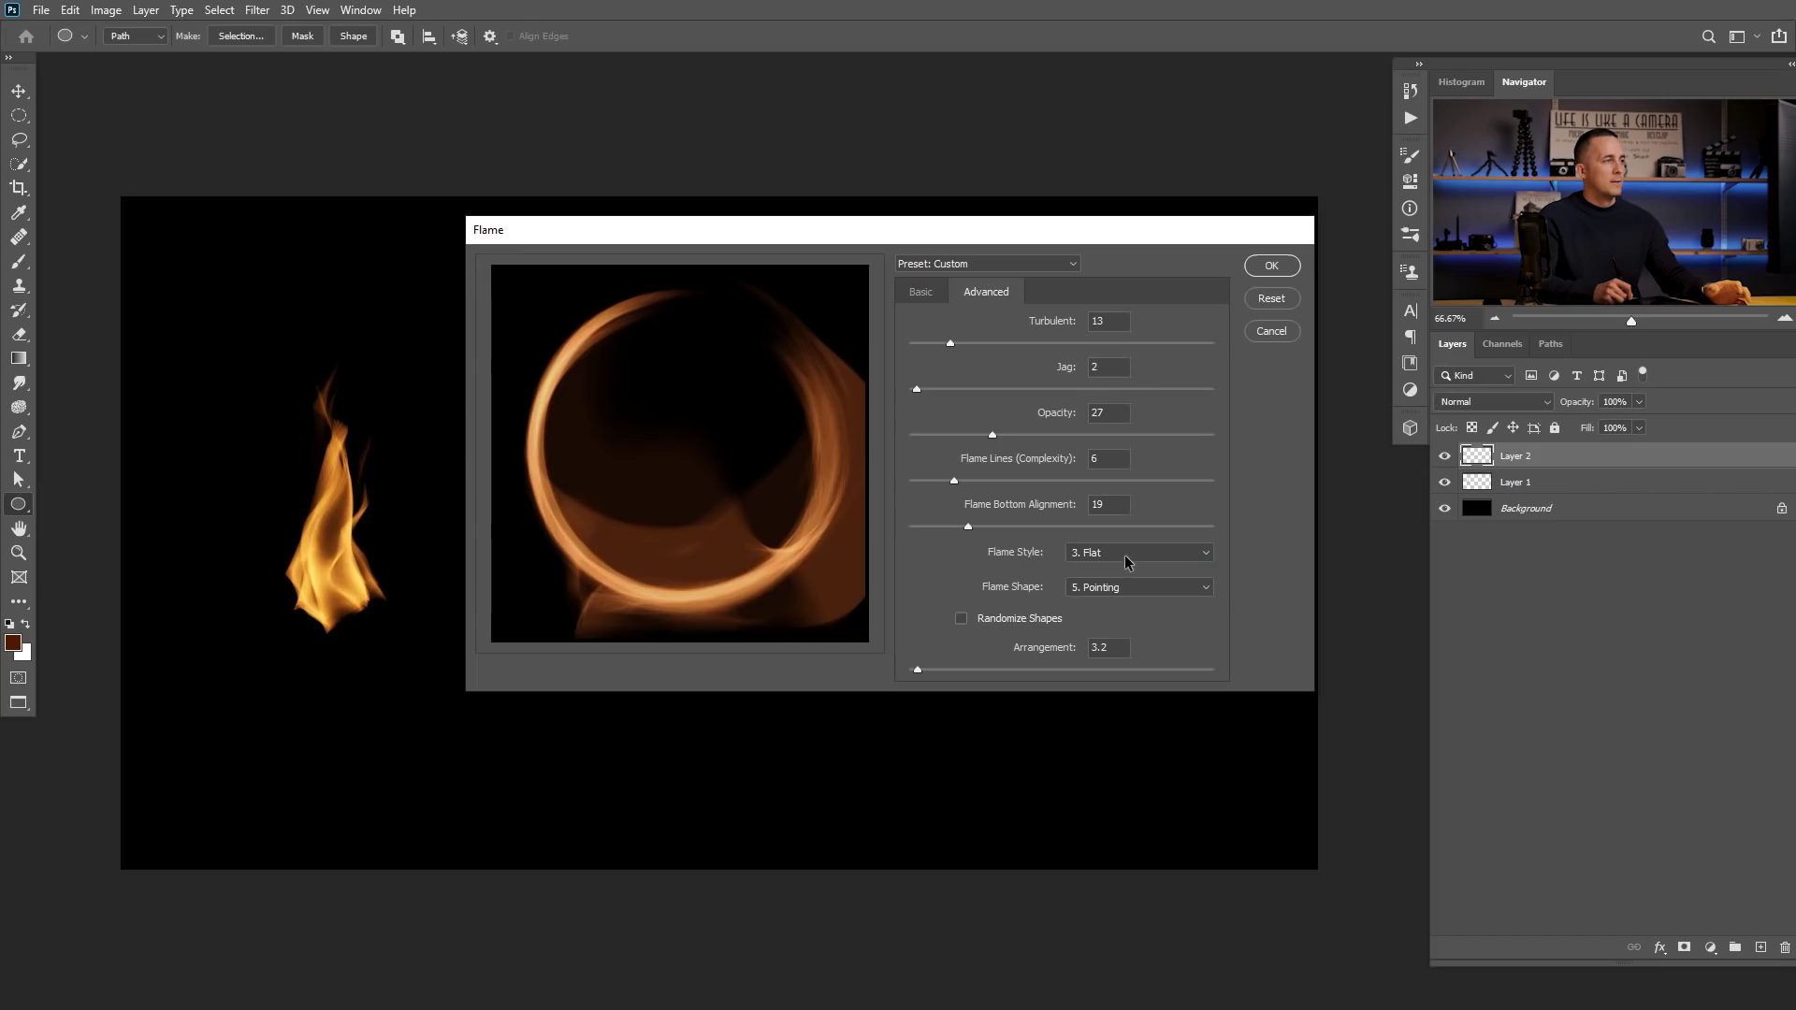
left_click(1106, 556)
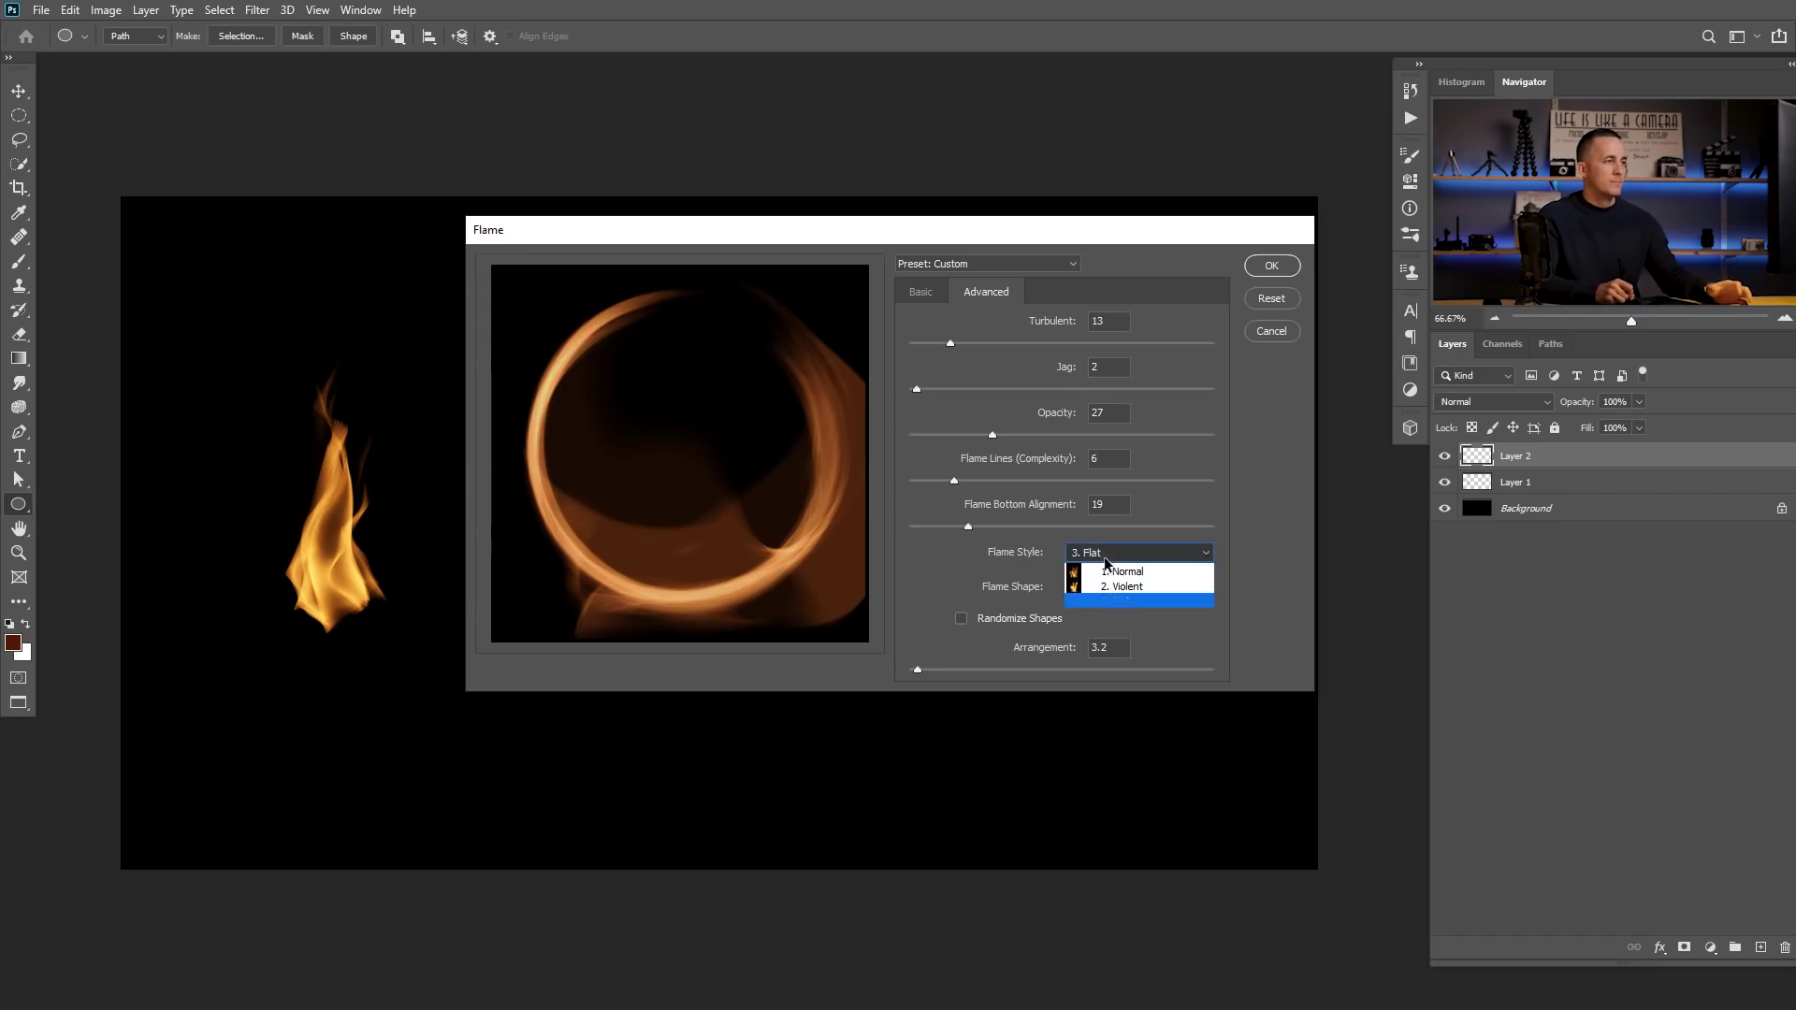
left_click(1102, 570)
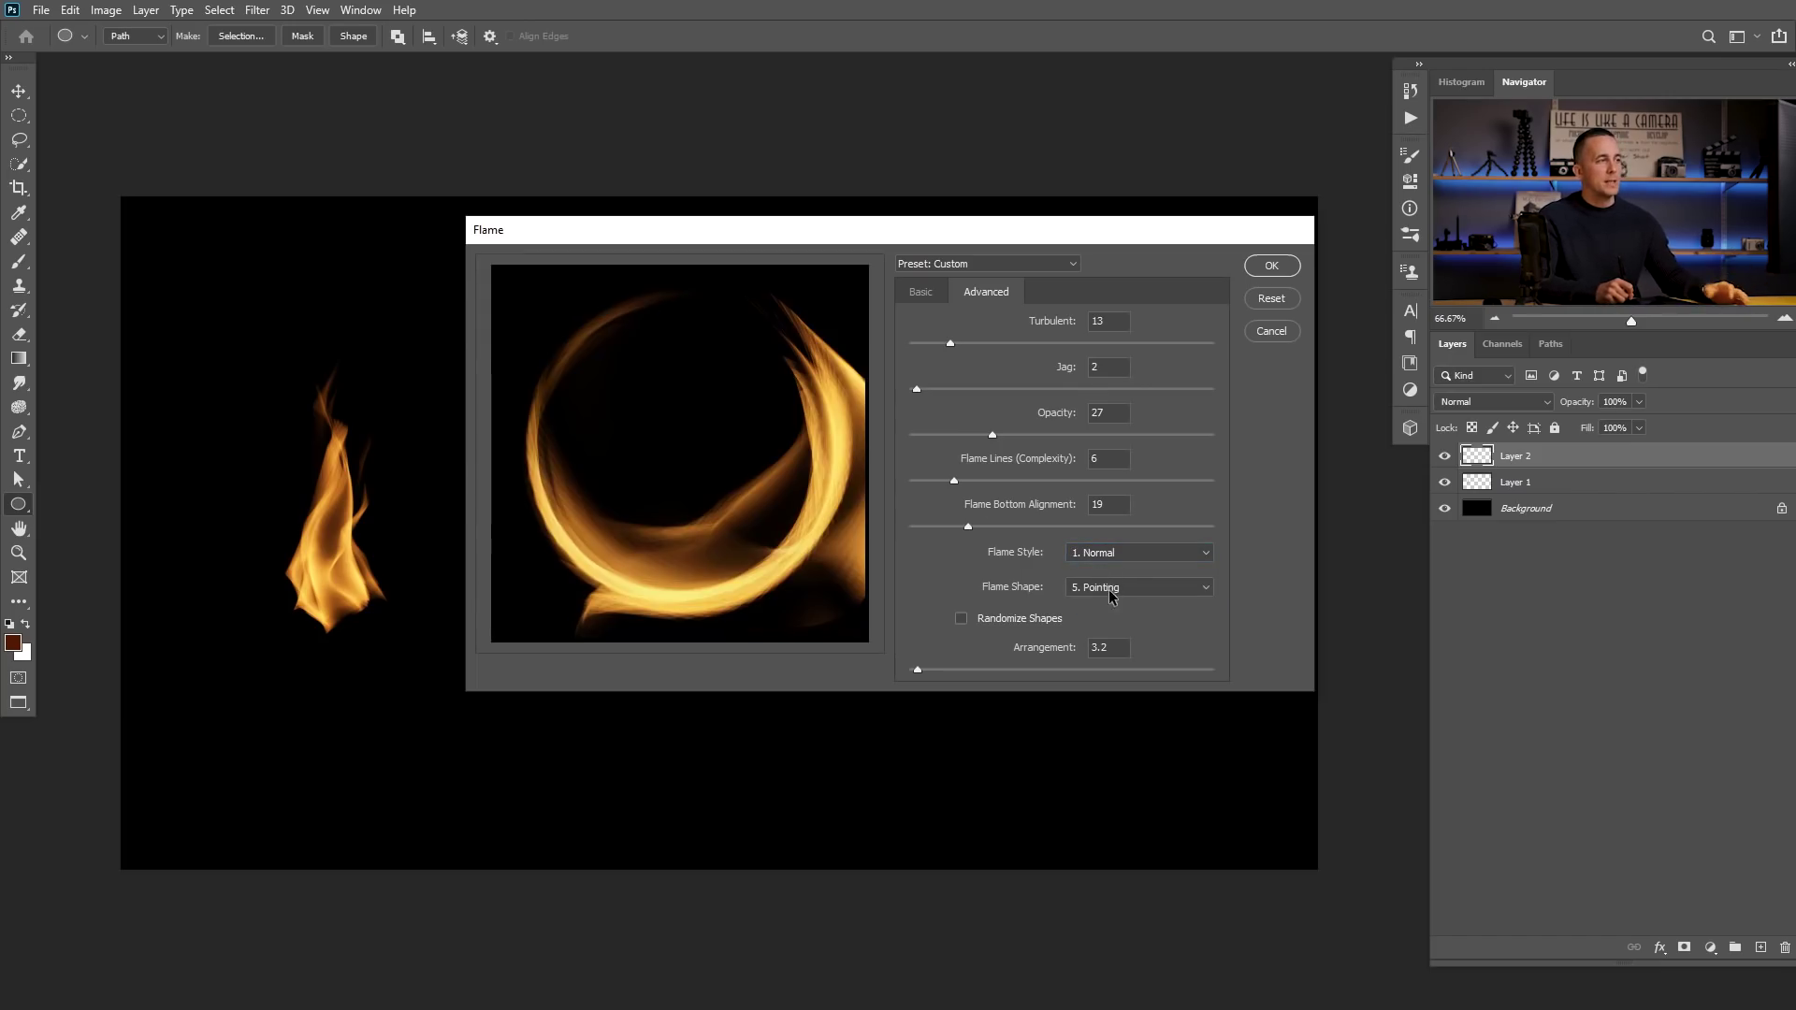
Step: Compare the Oval, Spread and Parallel flame shapes, set the shape to To The Center, and apply the Flame filter
left_click(1109, 587)
left_click(1116, 647)
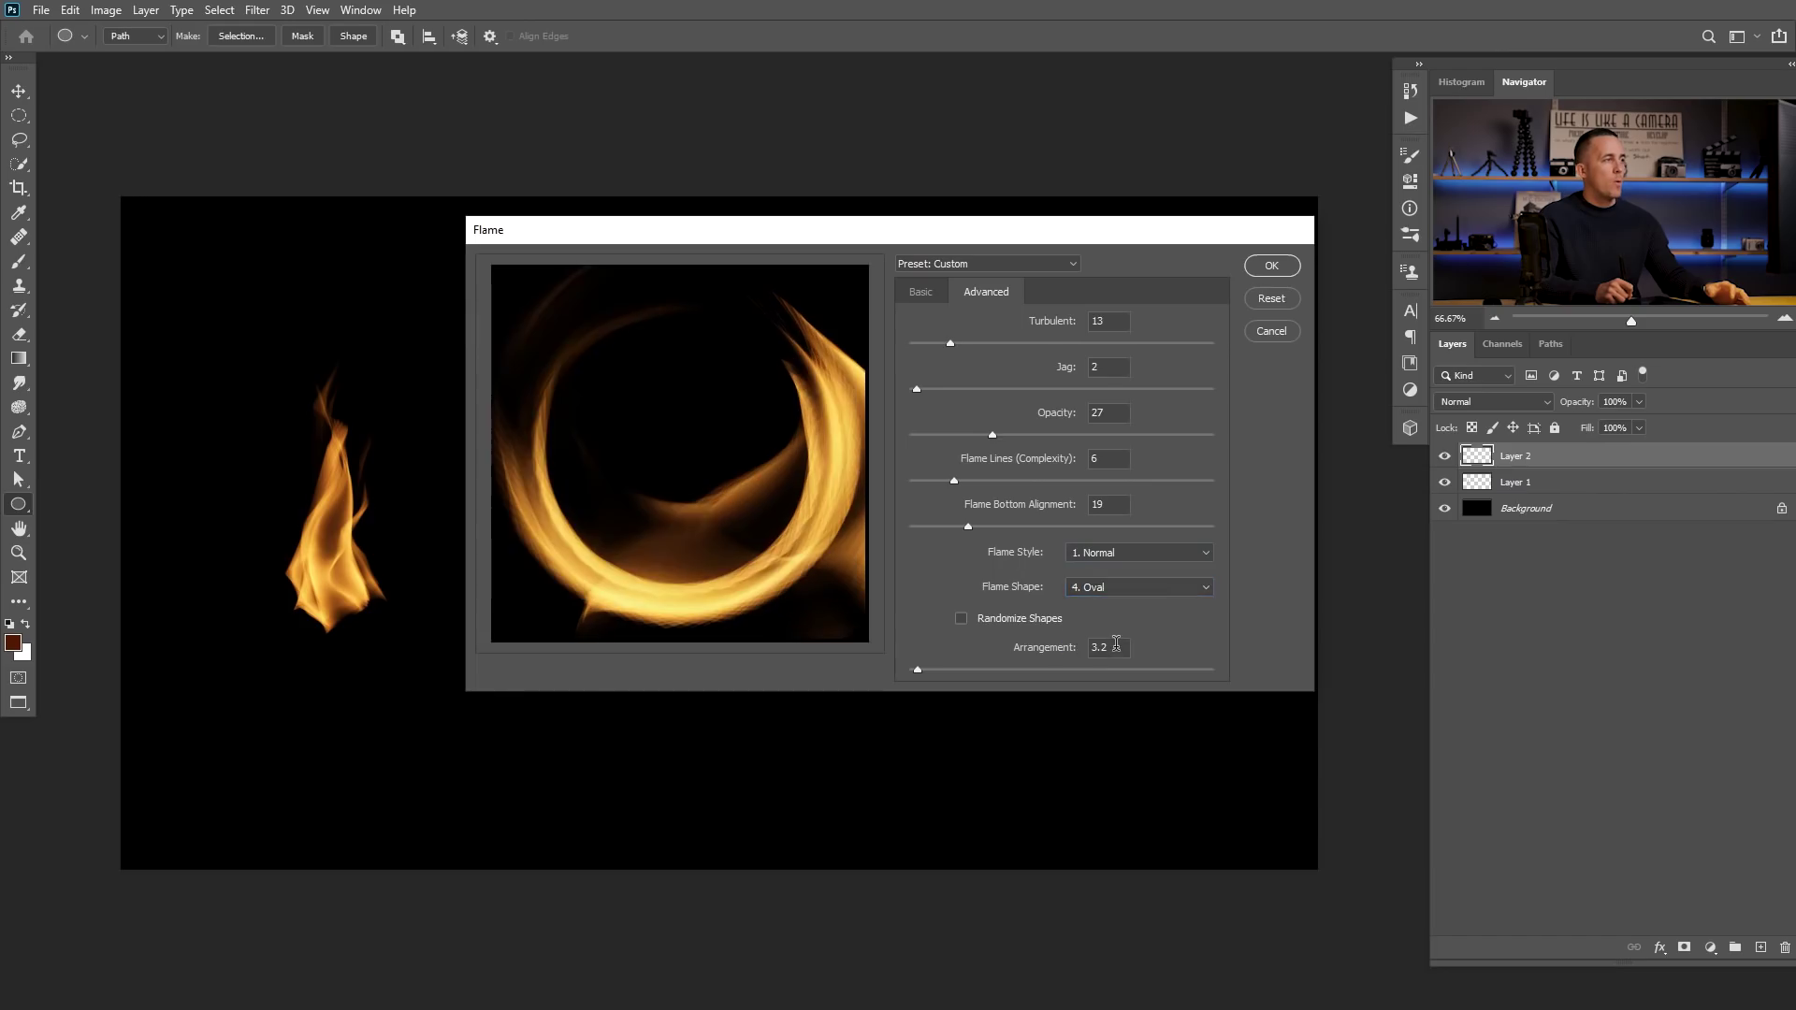
left_click(1124, 590)
left_click(1123, 621)
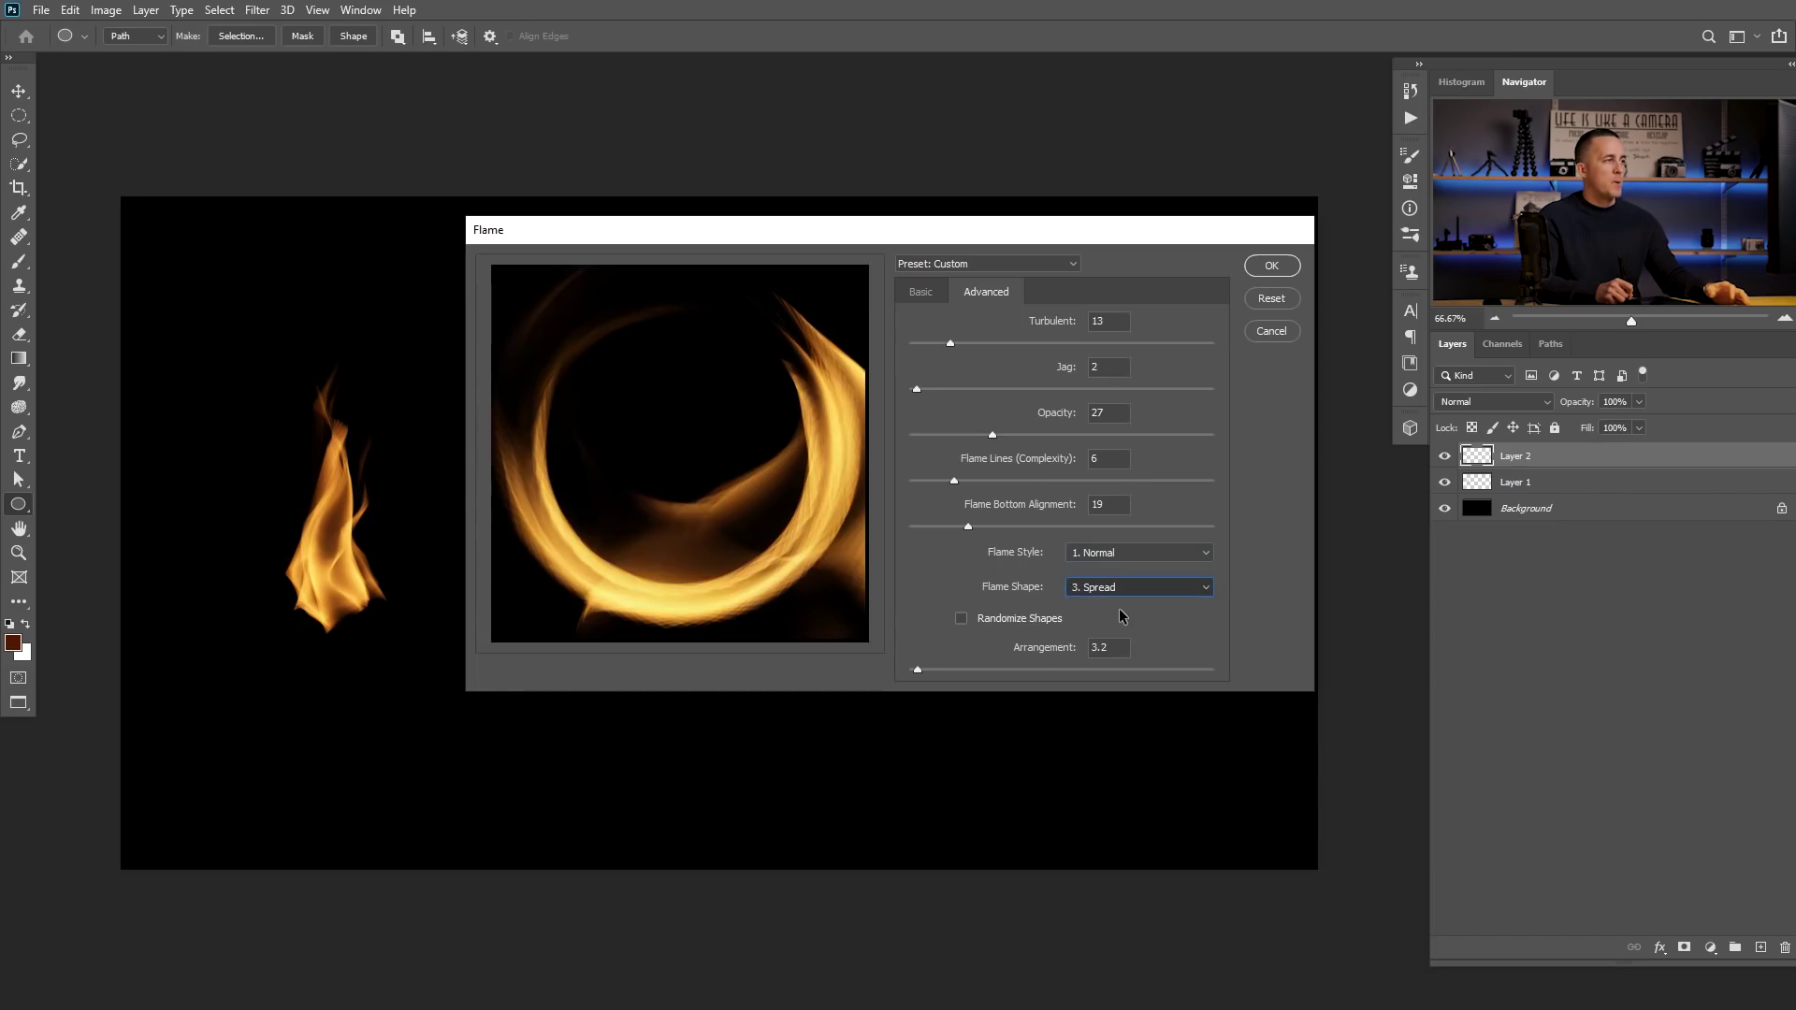
left_click(1123, 589)
left_click(1115, 602)
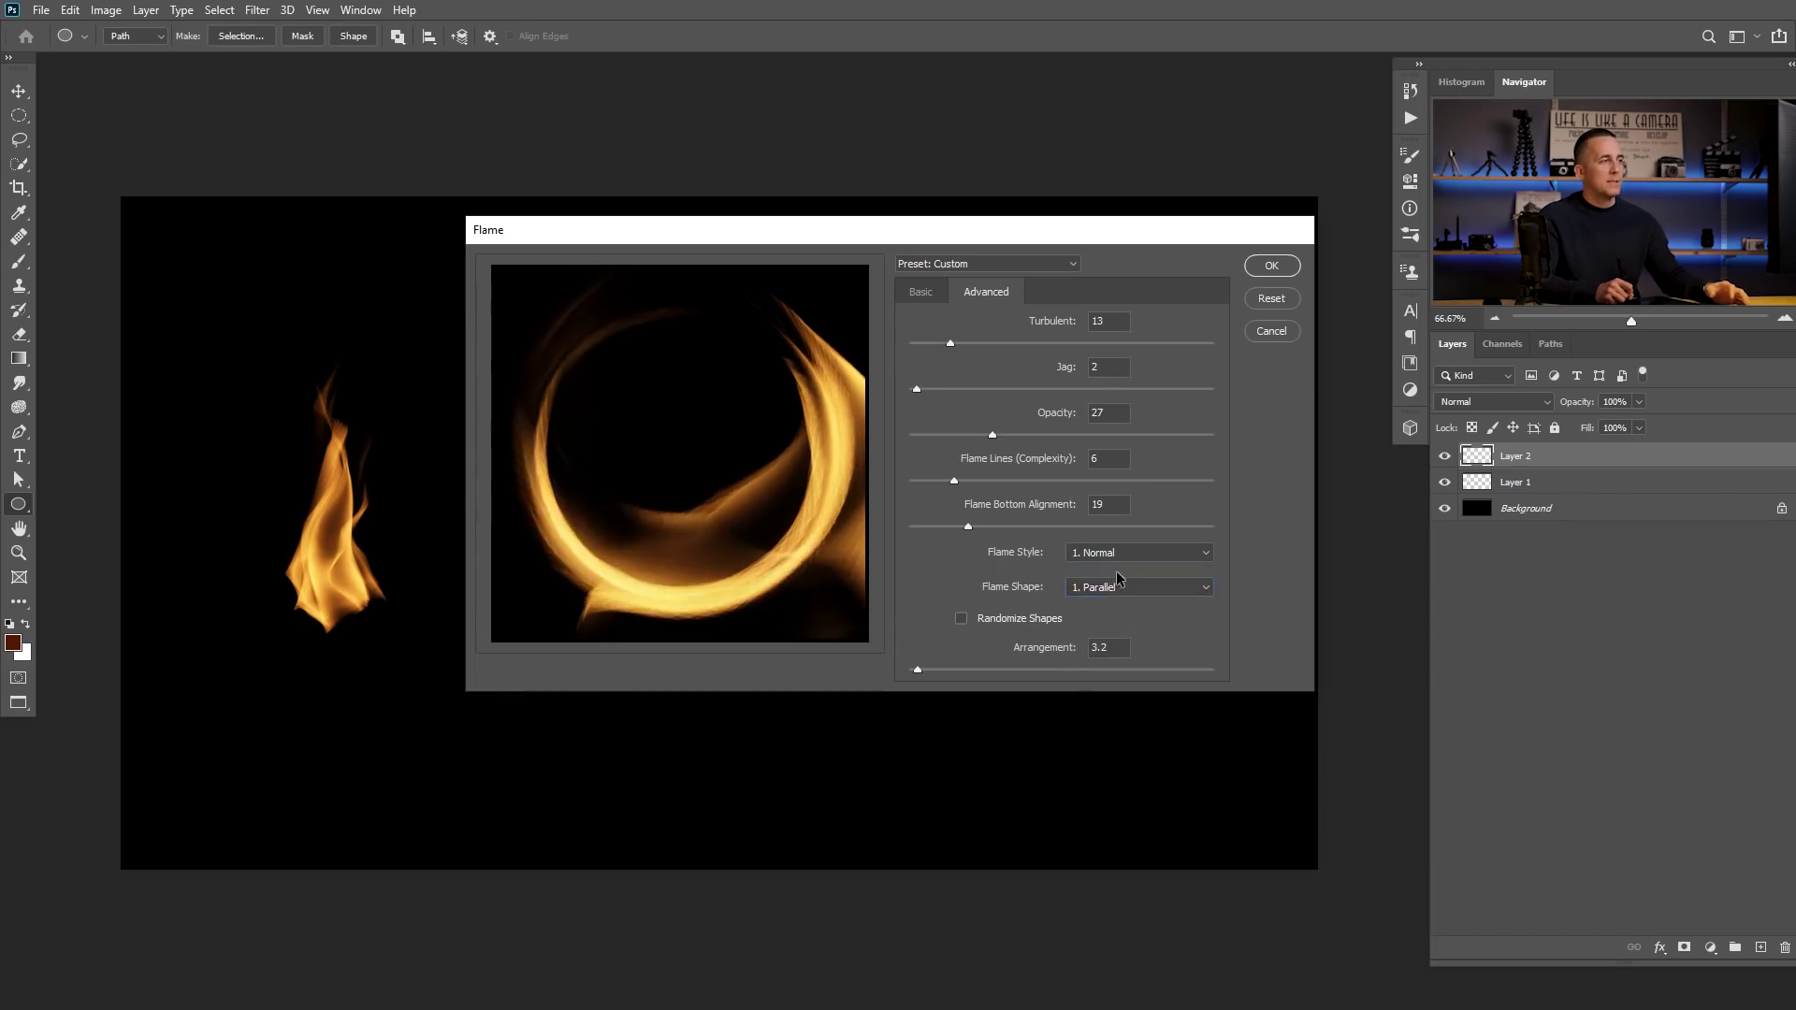
left_click(1120, 595)
left_click(1123, 613)
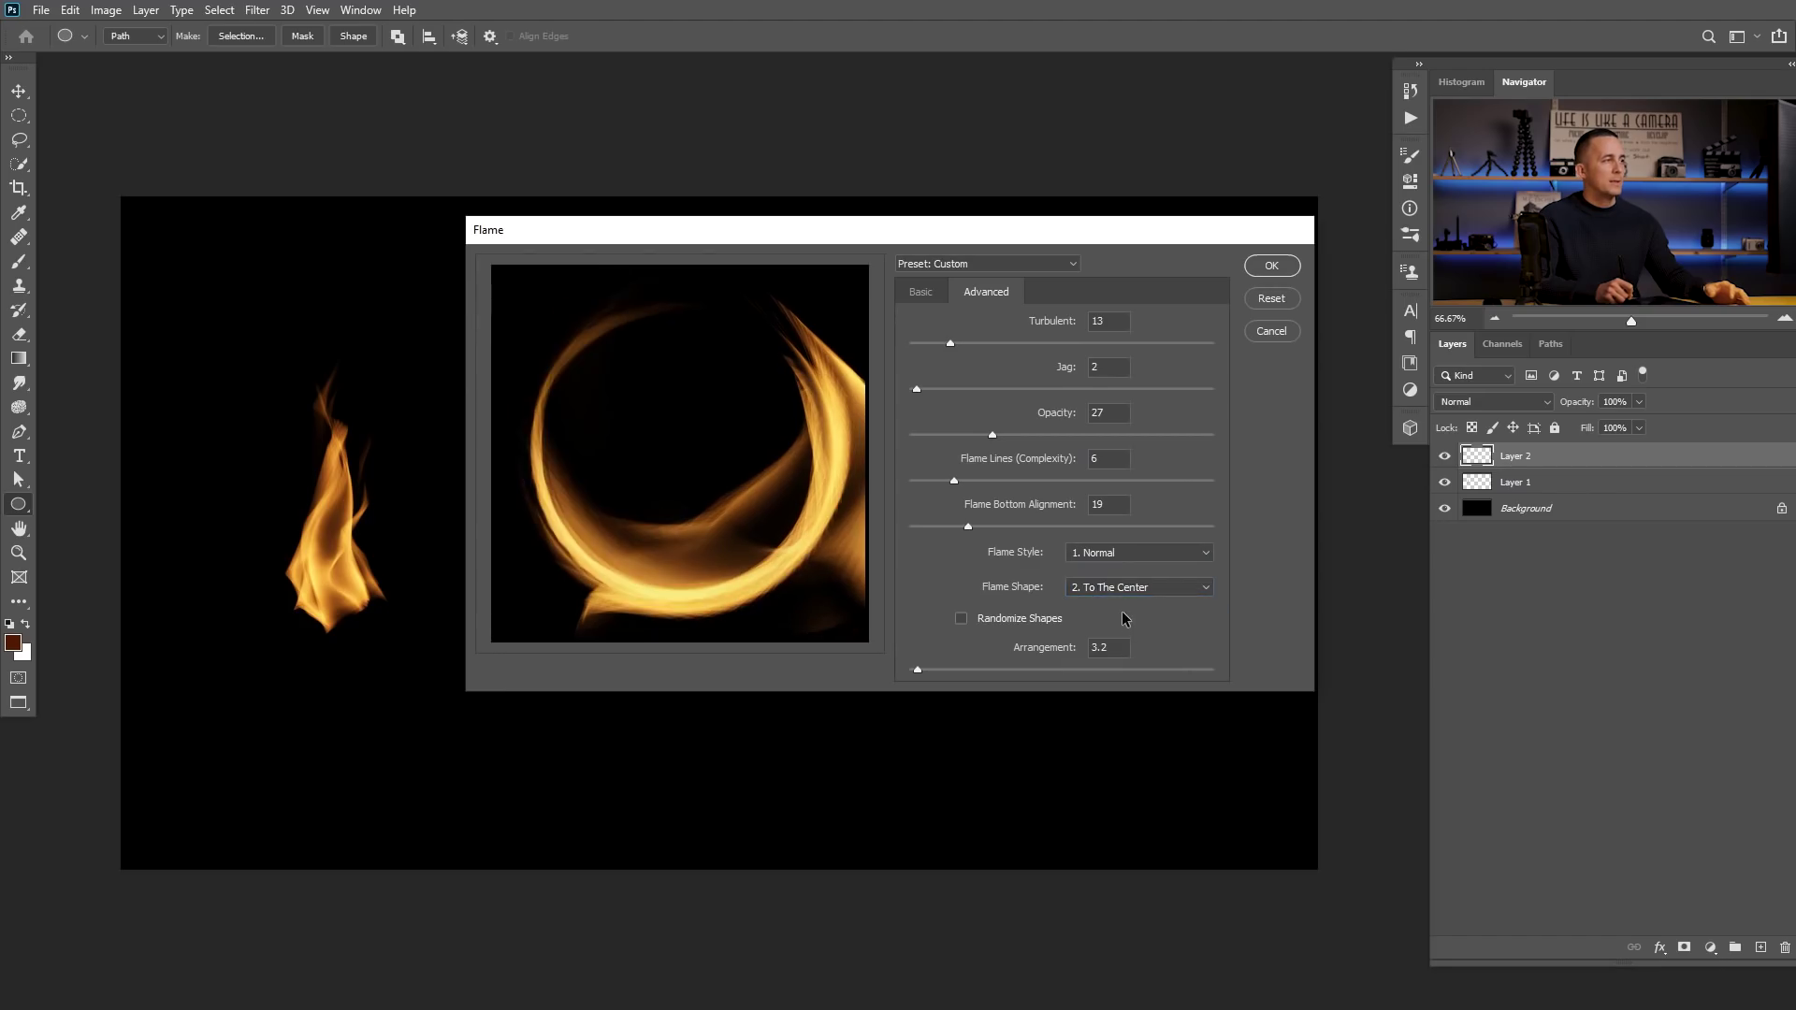
left_click(927, 292)
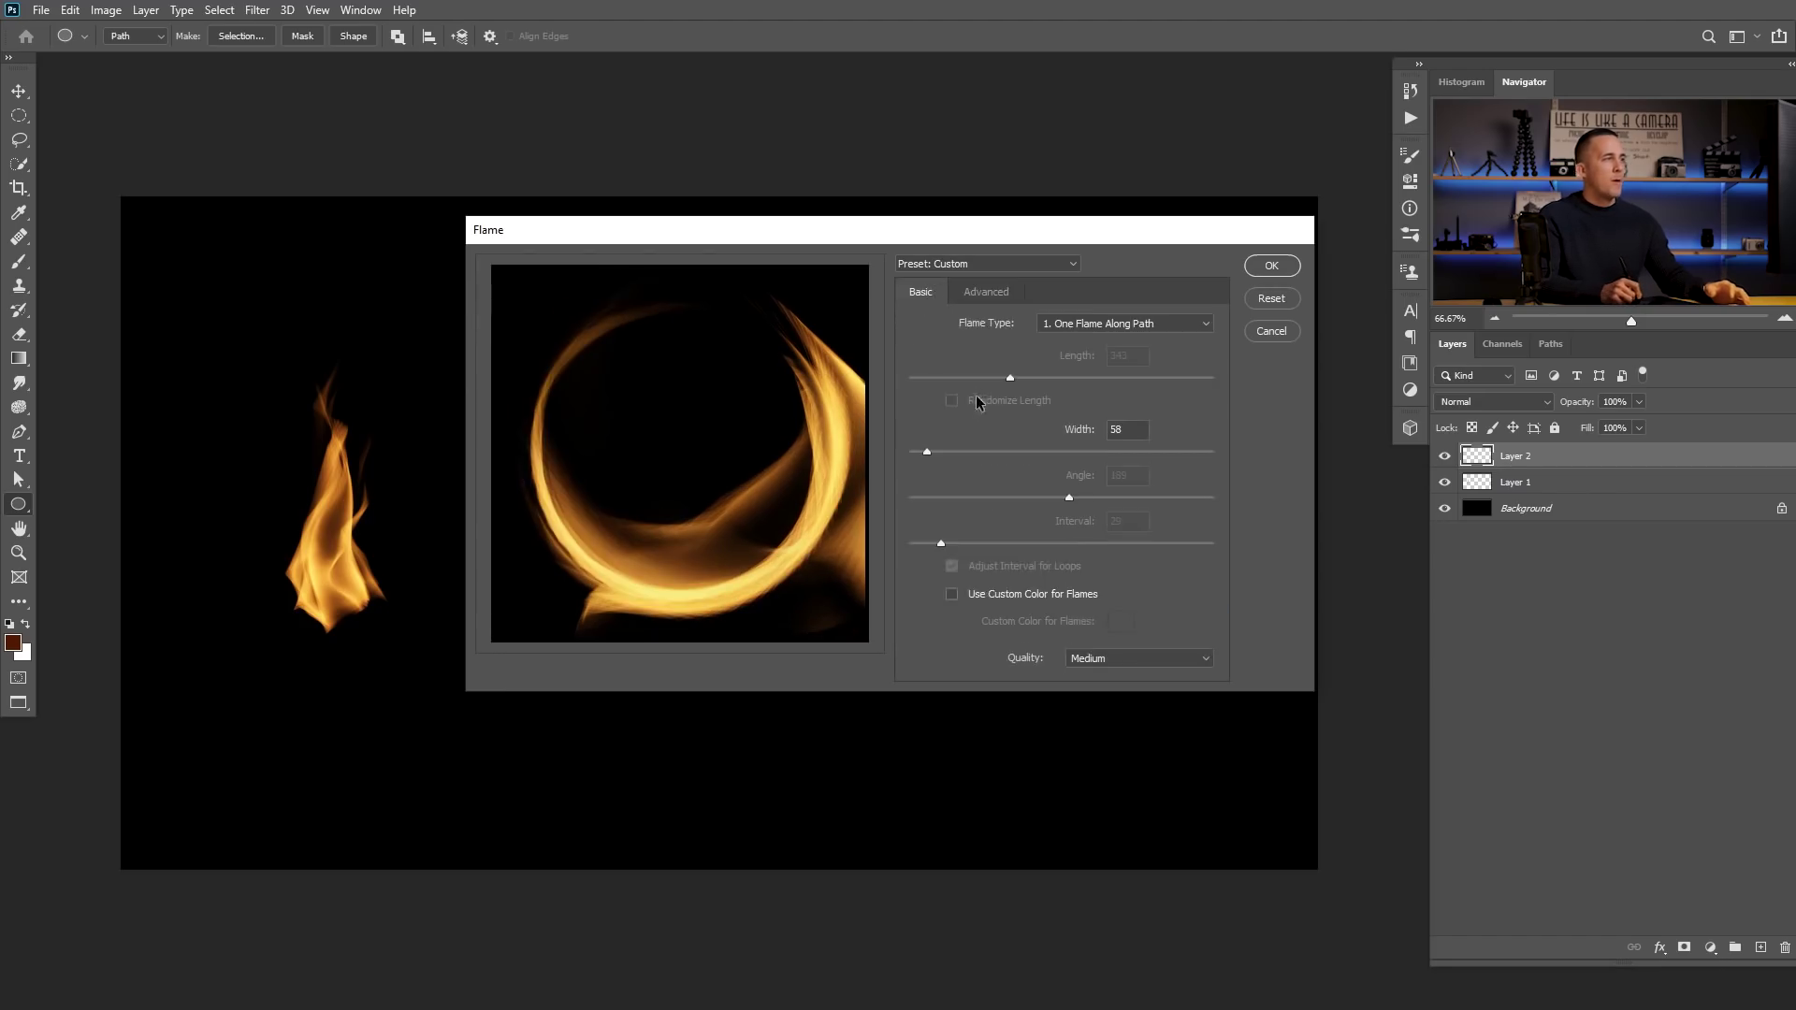
left_click(1271, 265)
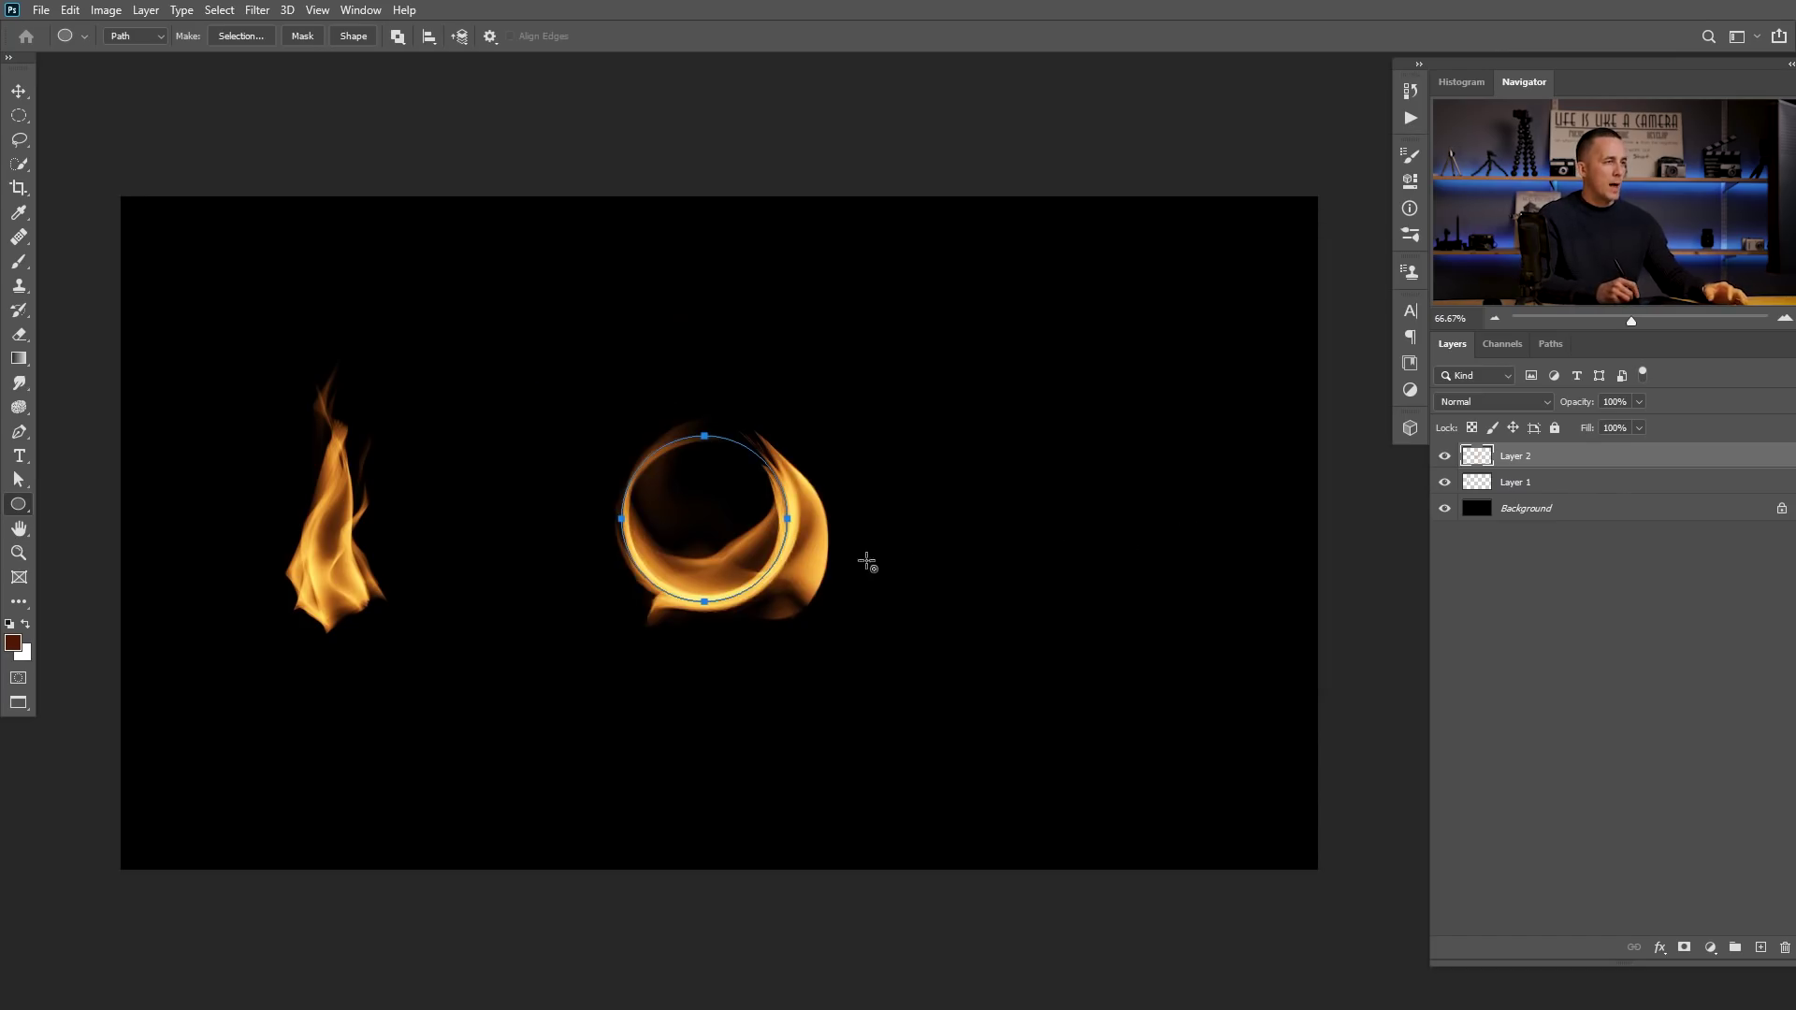
Step: Deselect the circular work path and move the Layer 2 flame ring toward the canvas's right side
left_click(1551, 345)
left_click(1508, 463)
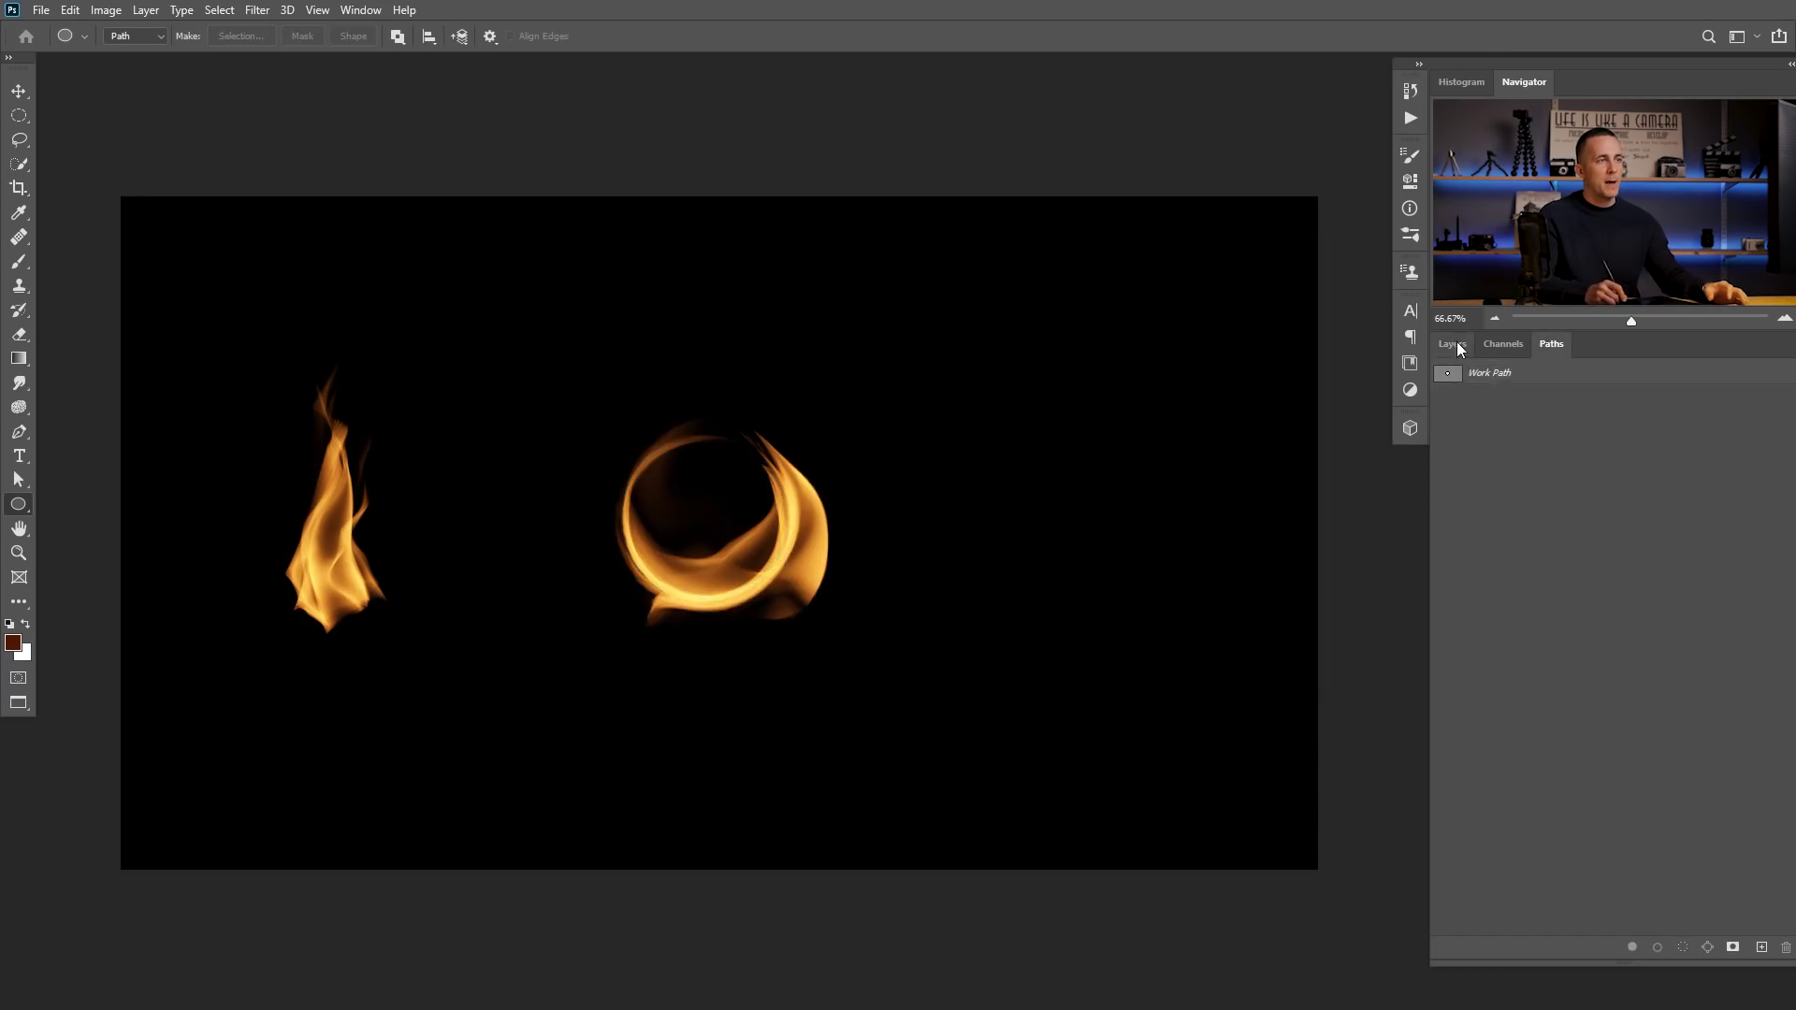
left_click(1452, 343)
key("v")
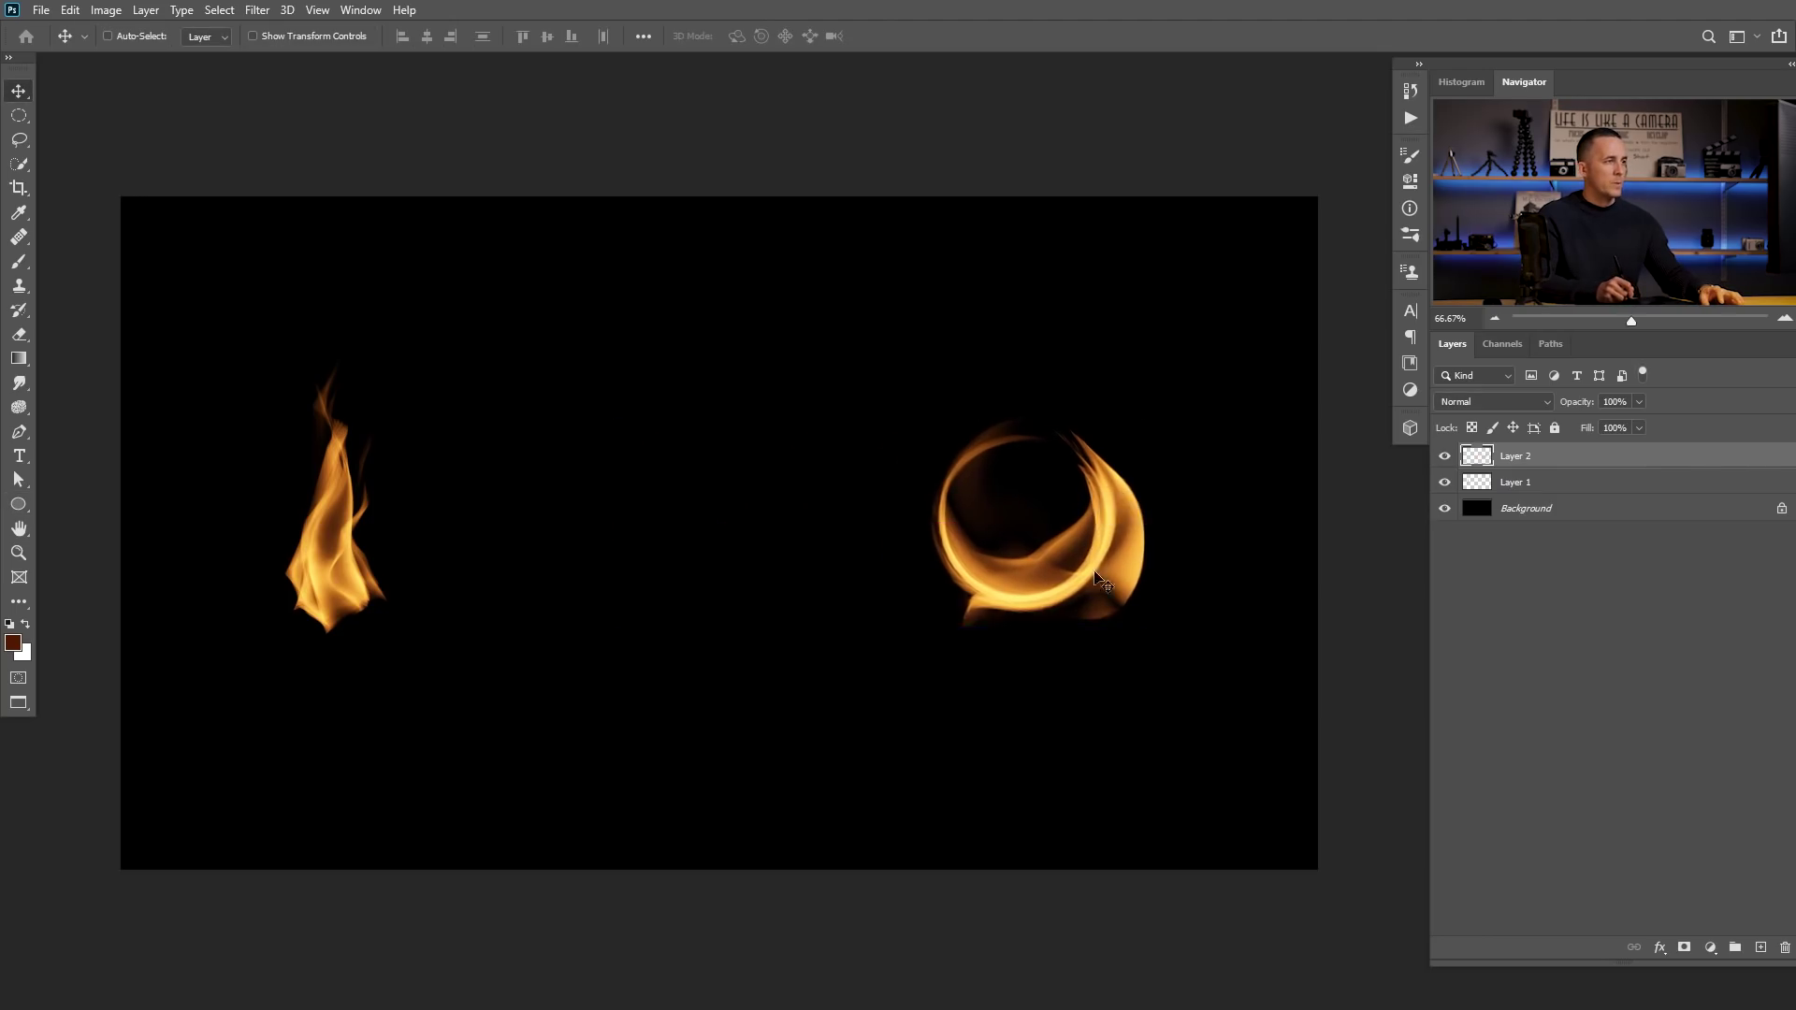
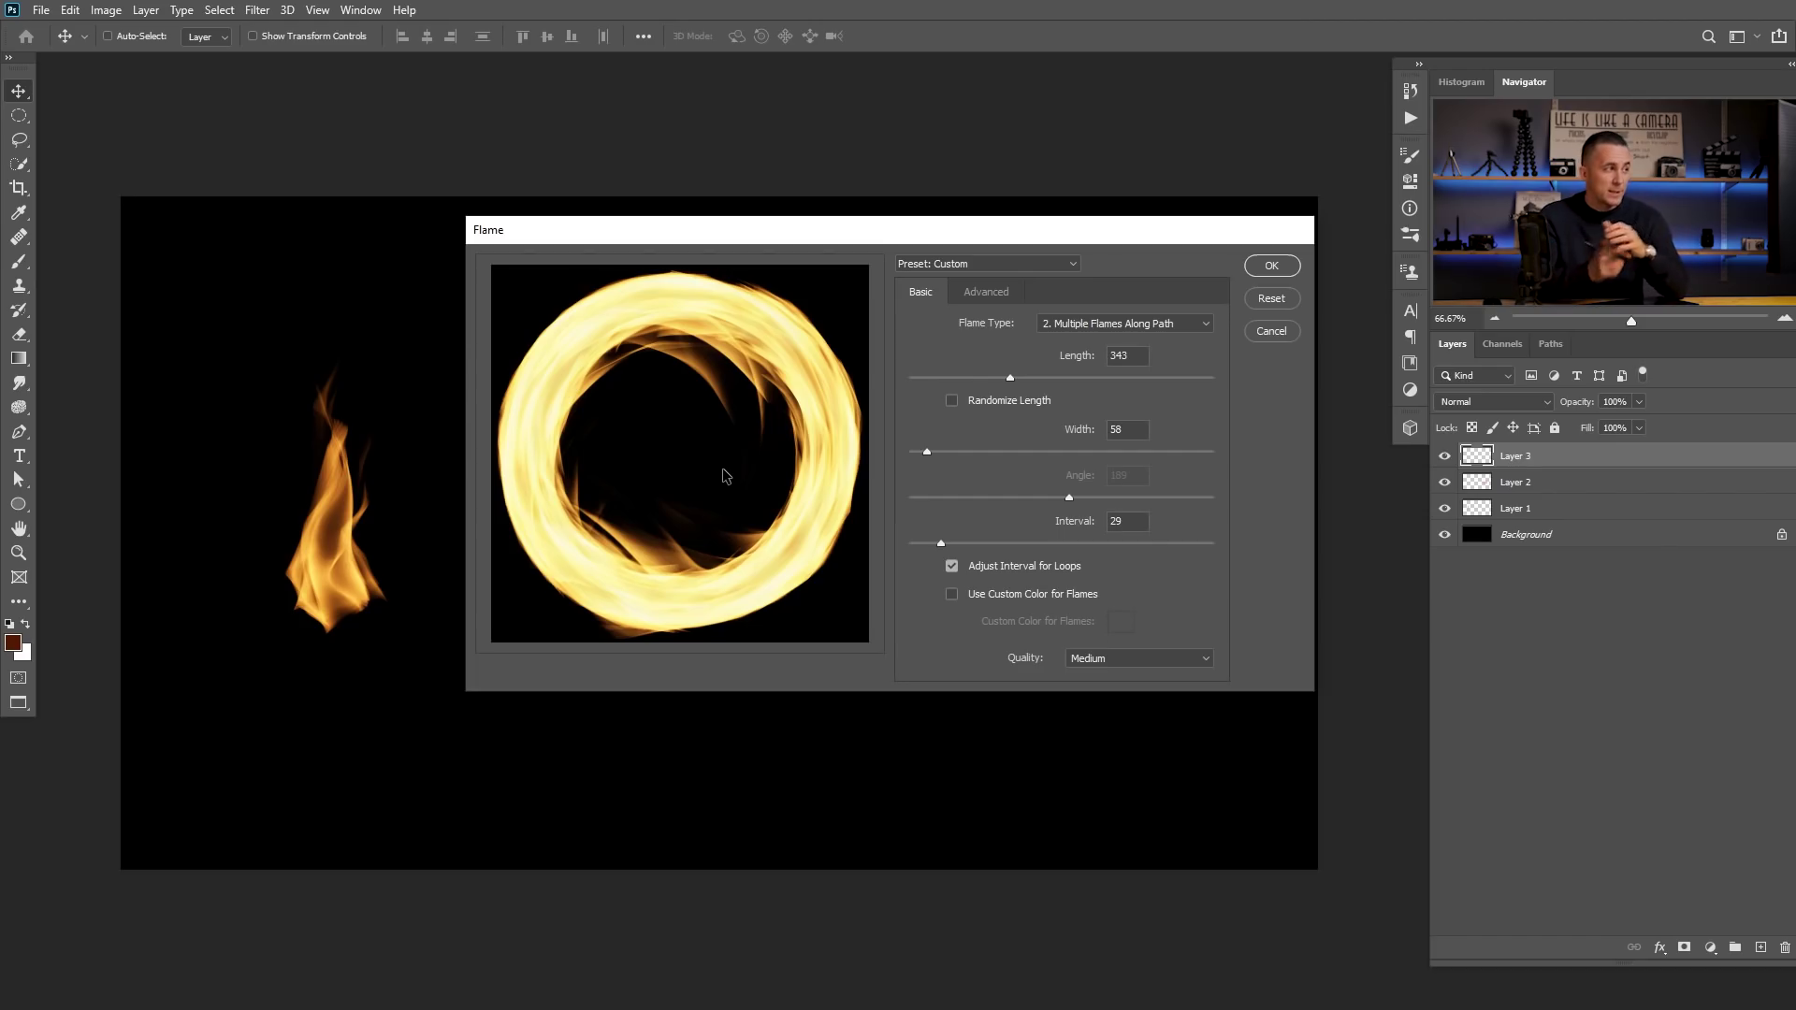
Step: Set the flame type to Multiple Flames Path Directed with an angle of 74, and apply the Flame filter to Layer 3
left_click(1151, 325)
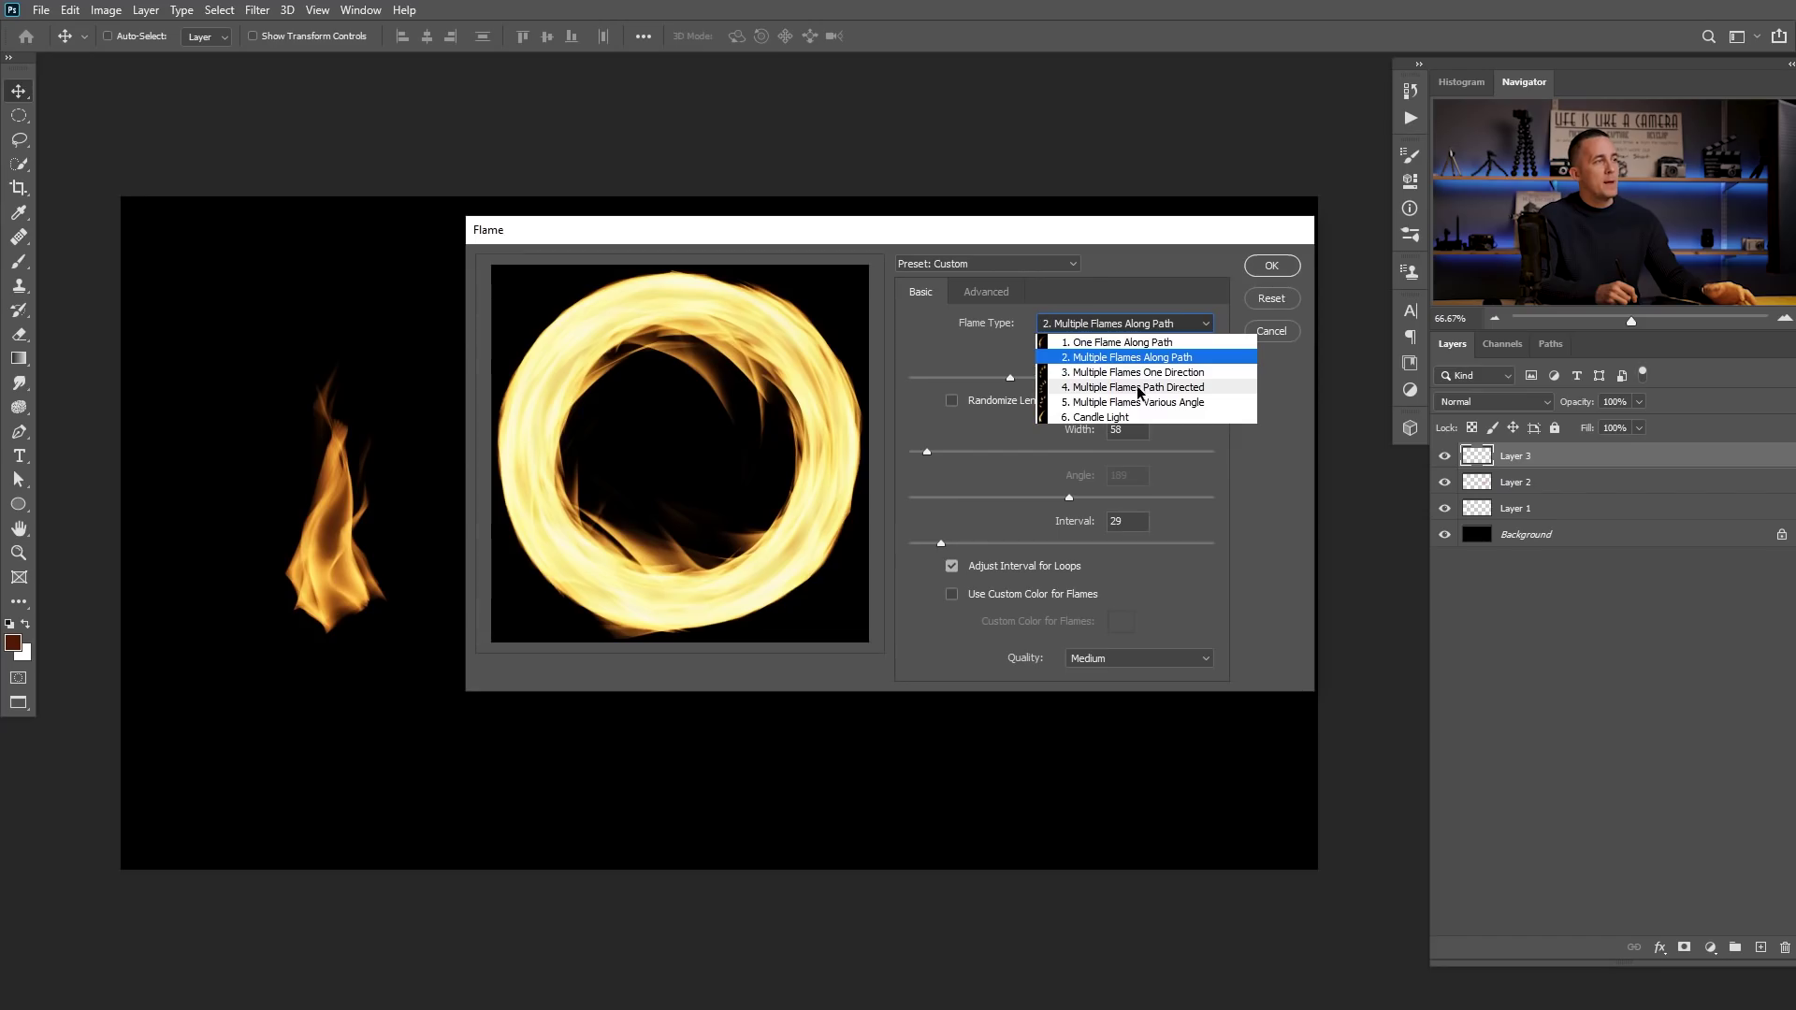
left_click(1135, 389)
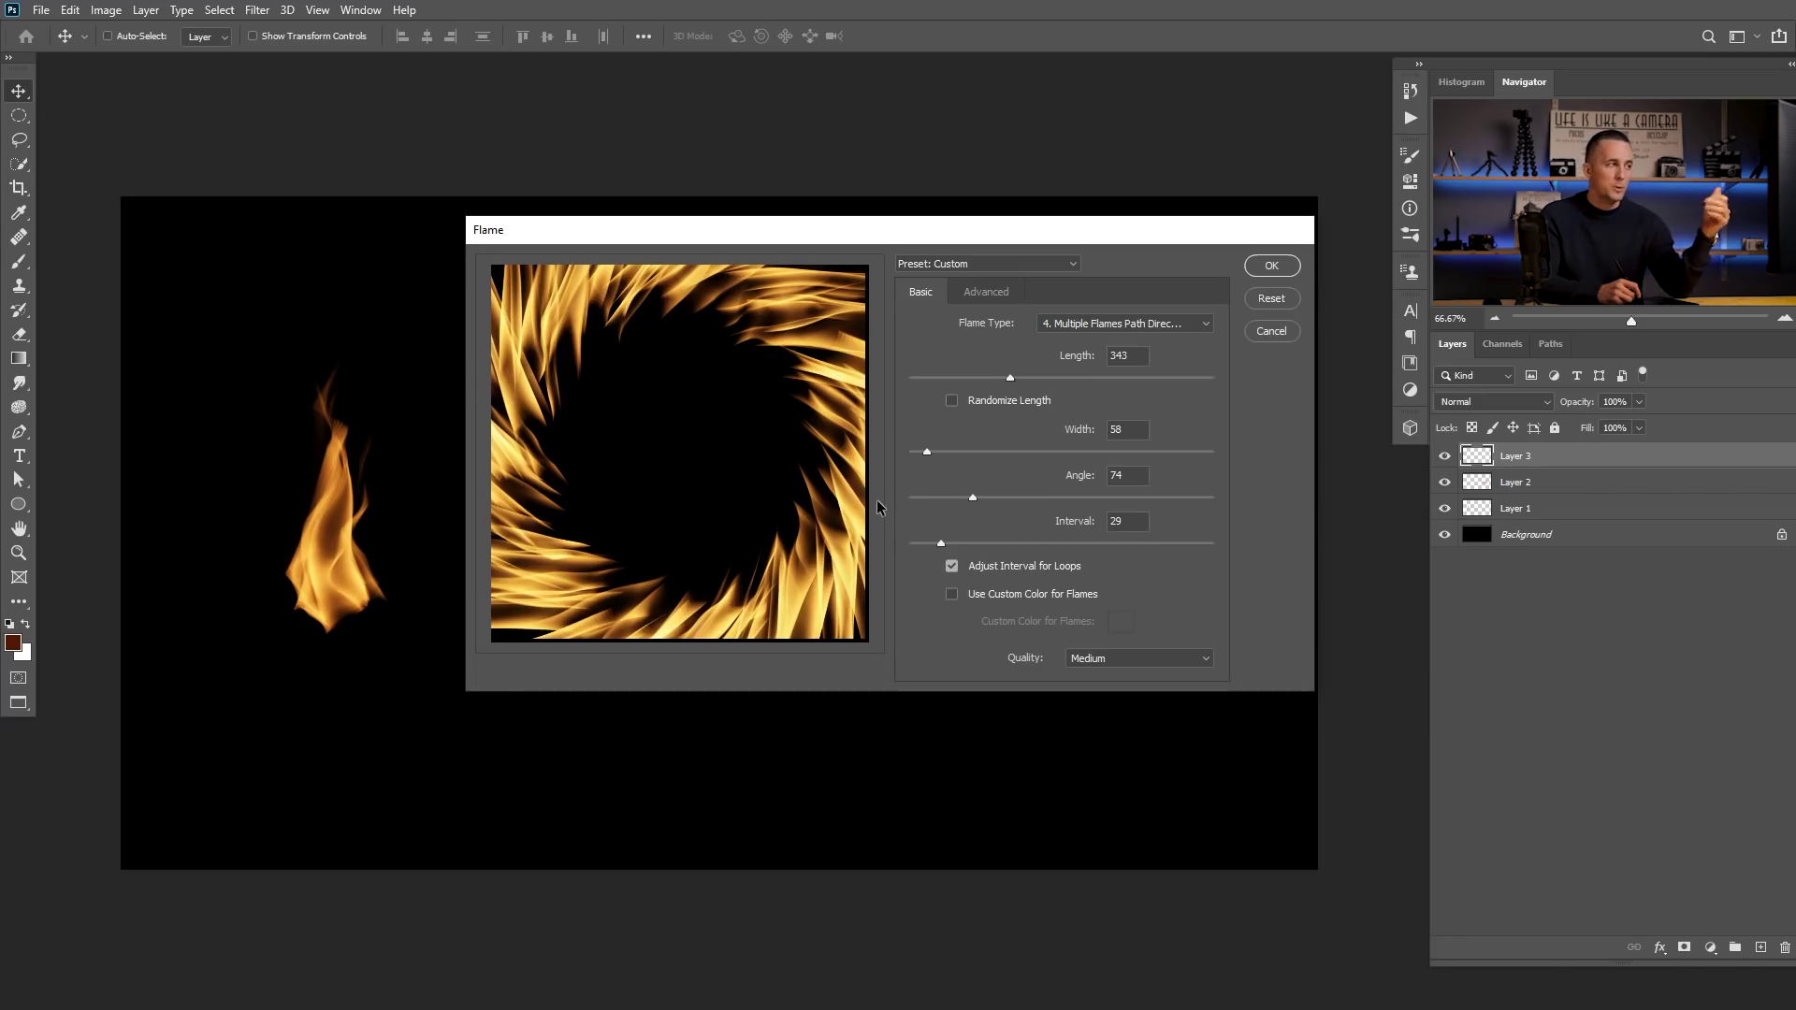
left_click(1275, 269)
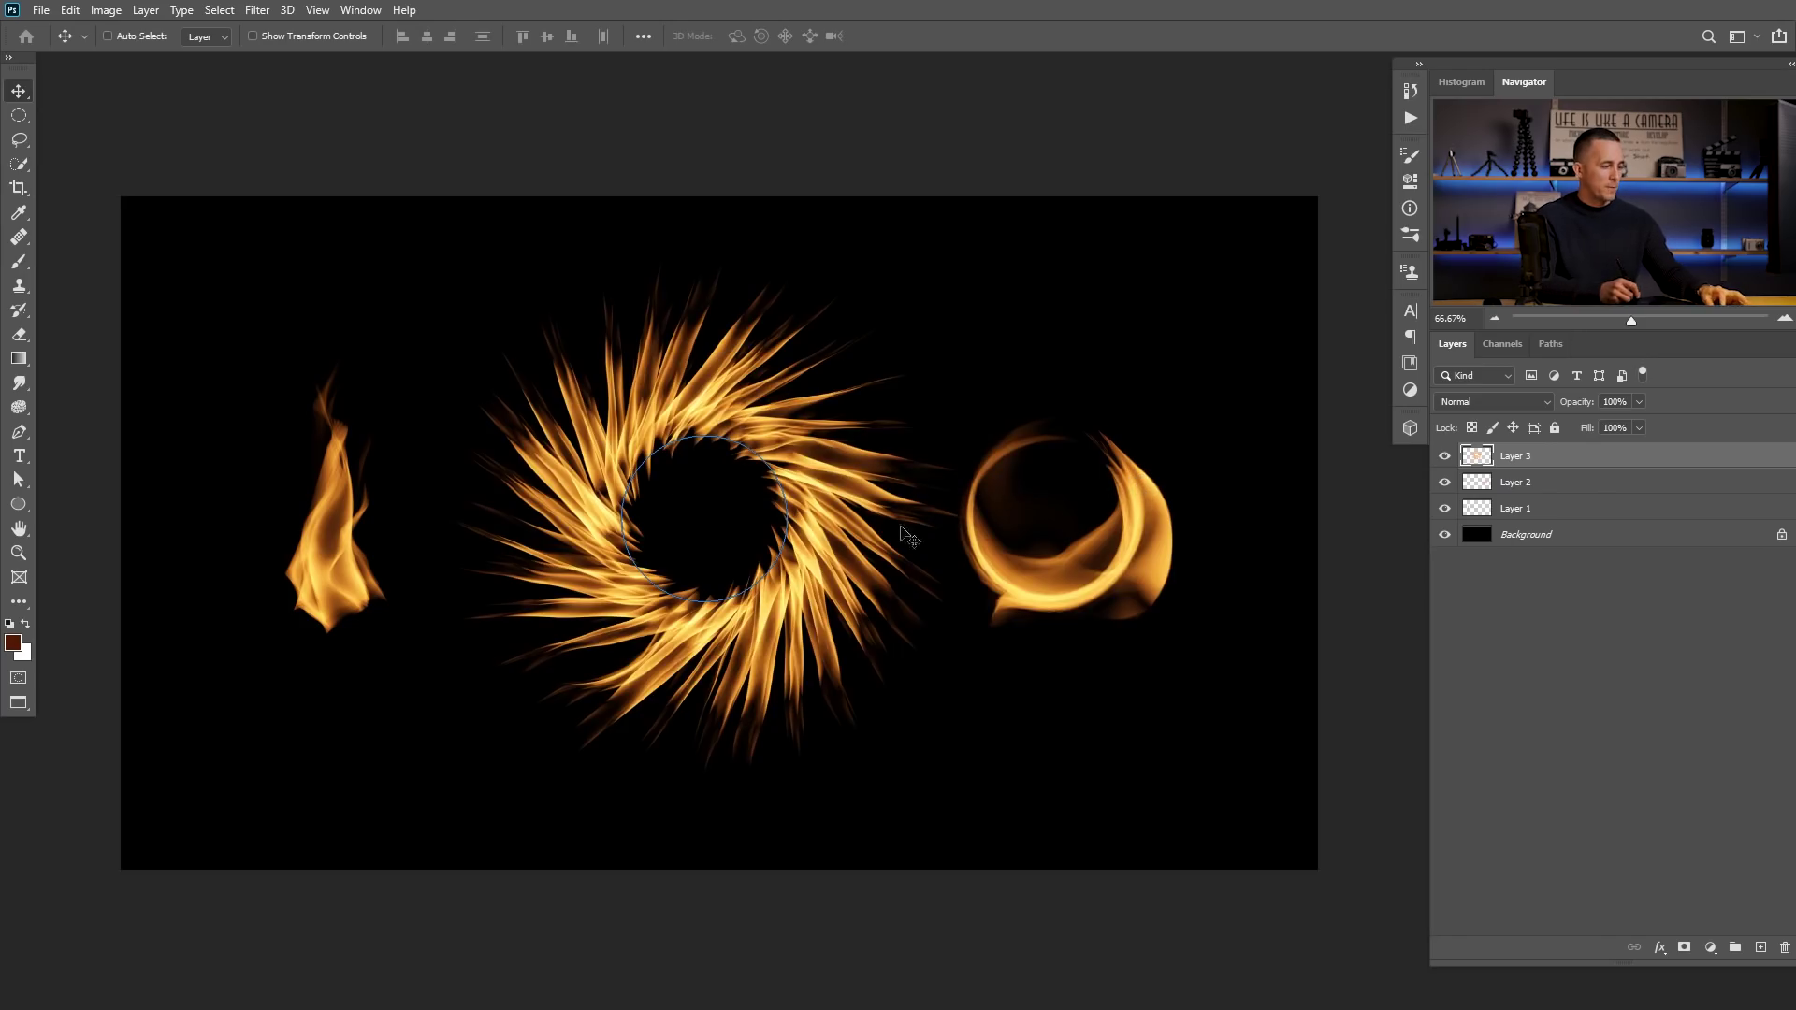
Step: Deselect the work path and shift the Layer 3 flame burst slightly to the right
left_click(1550, 344)
left_click(1507, 419)
left_click(1453, 345)
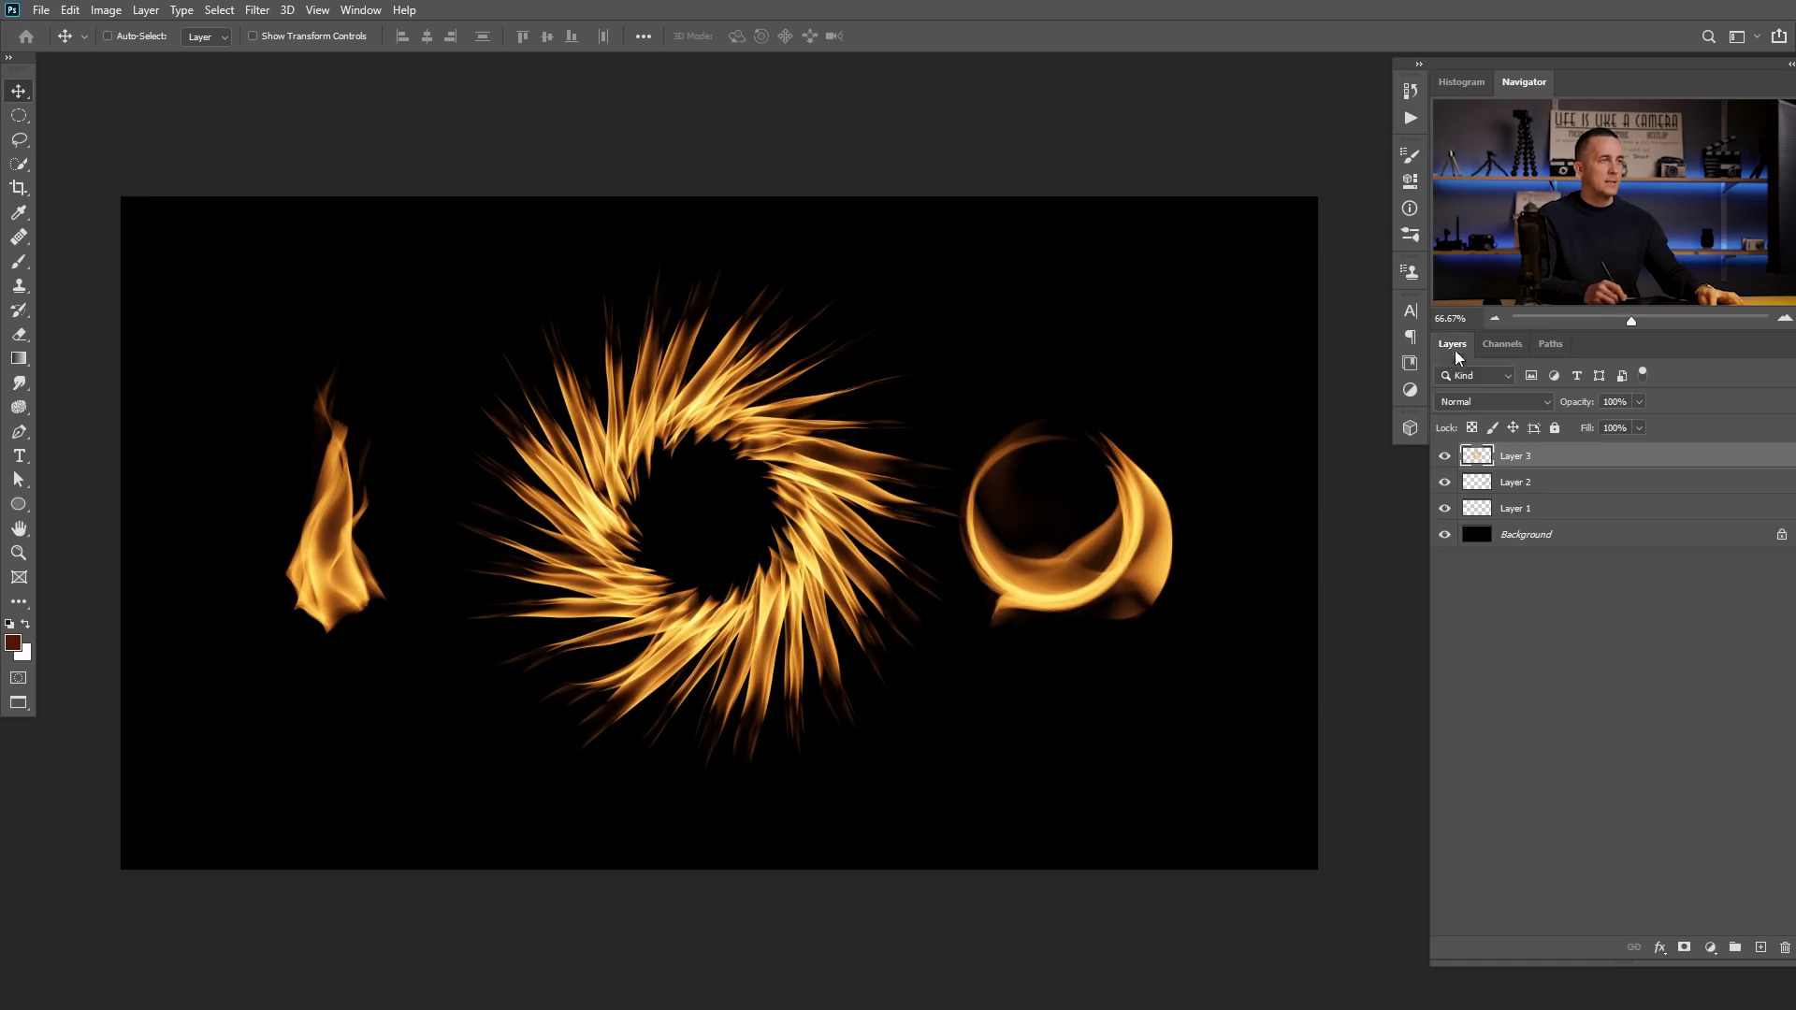
mouse_move(784, 600)
left_mouse_down()
mouse_move(778, 578)
mouse_move(791, 593)
left_mouse_up()
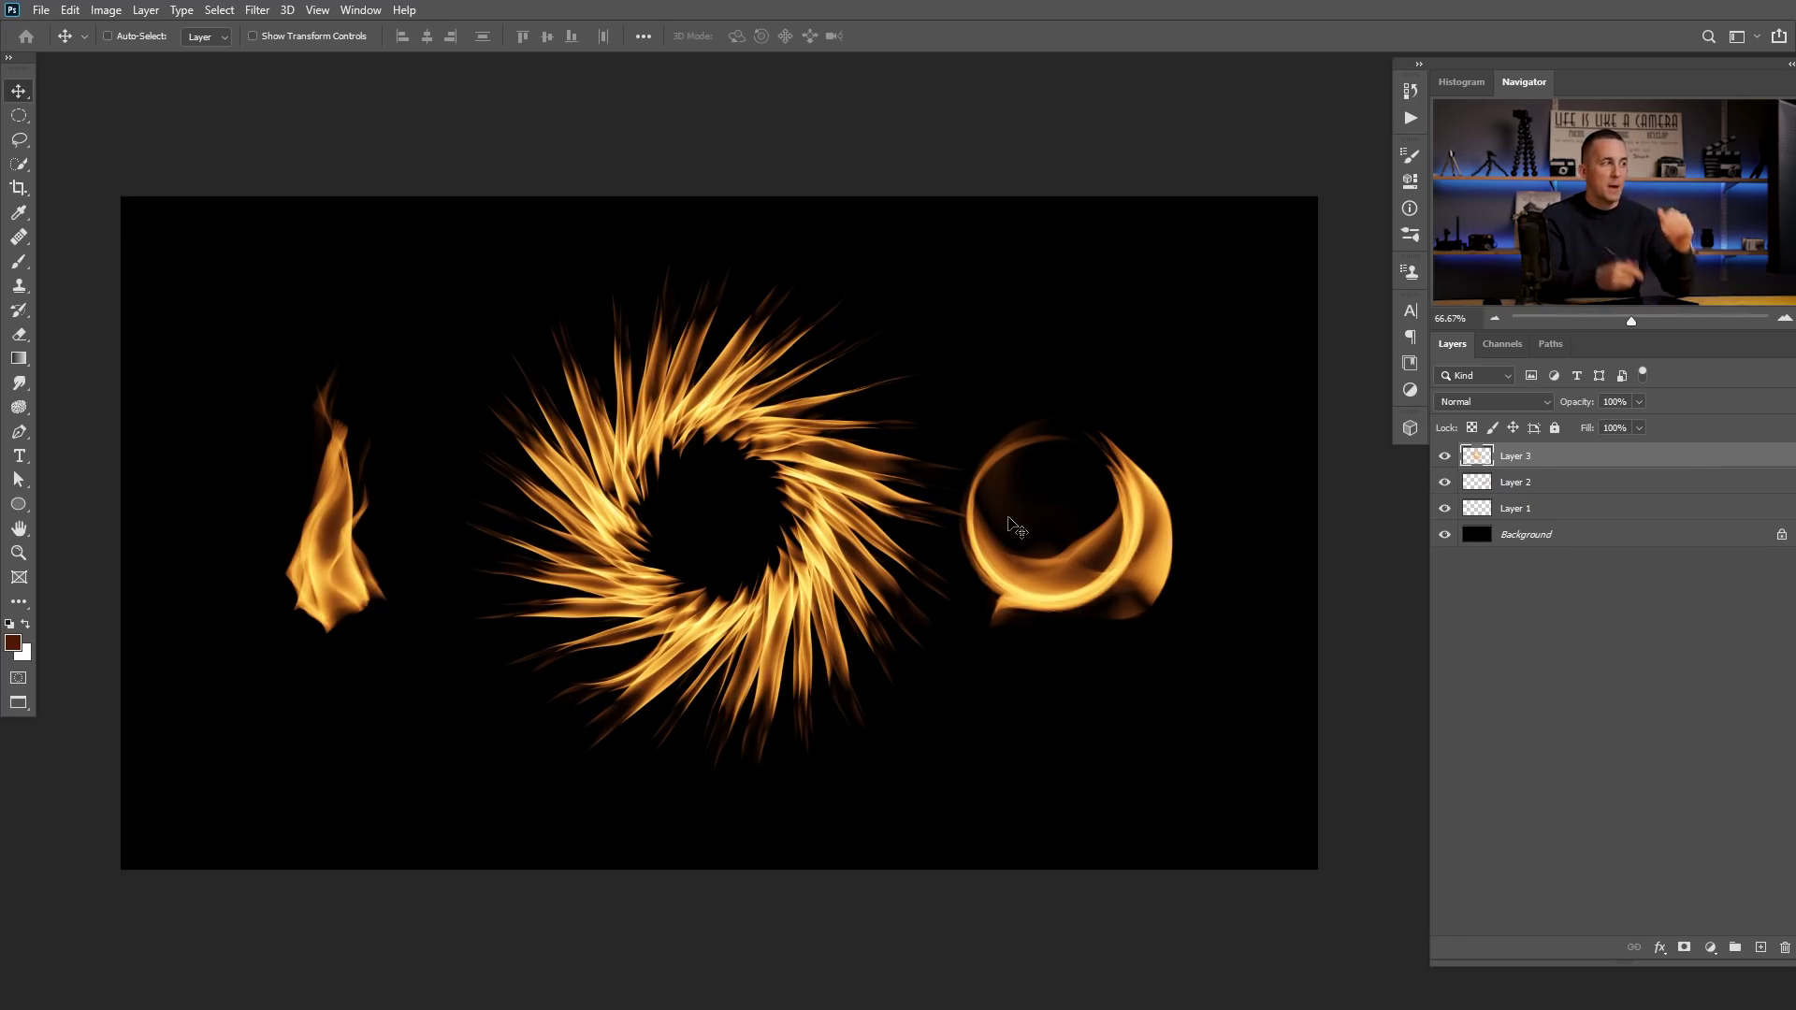
Step: Hide Layer 3 and draw a right-pointing arrow path between the two remaining flames with the Custom Shape Tool
left_click(1446, 457)
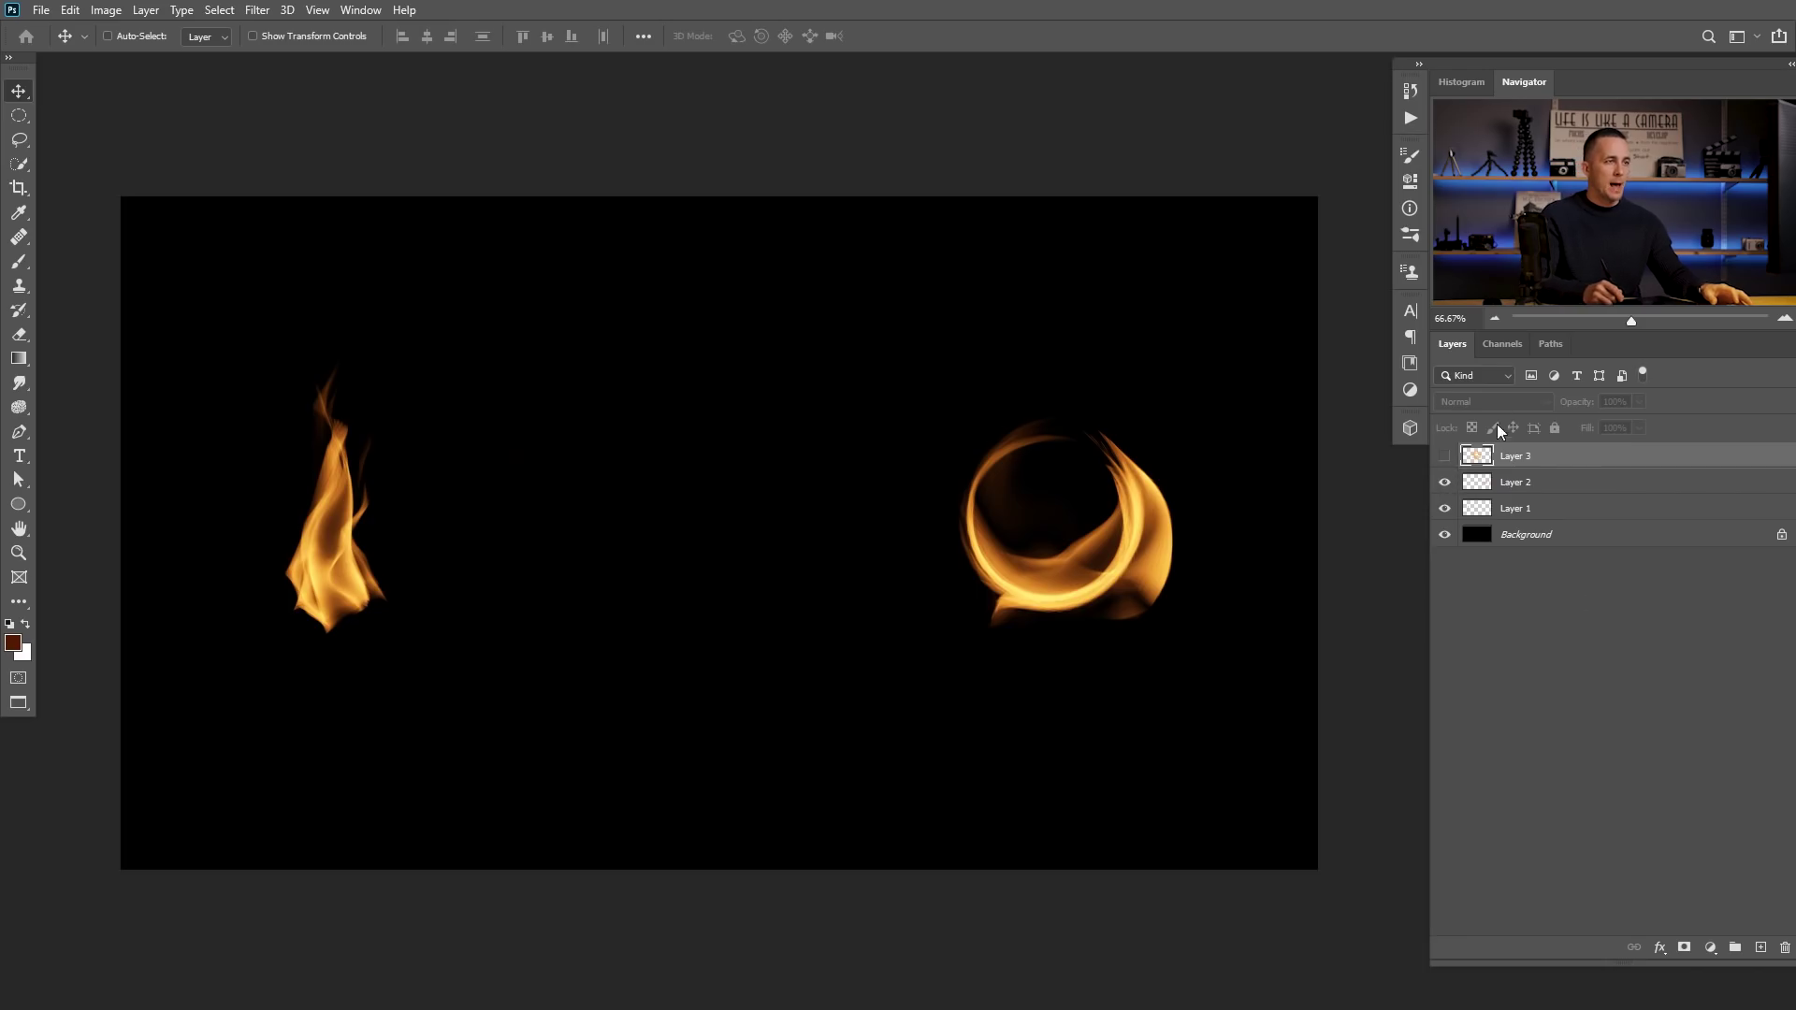
left_click(20, 506)
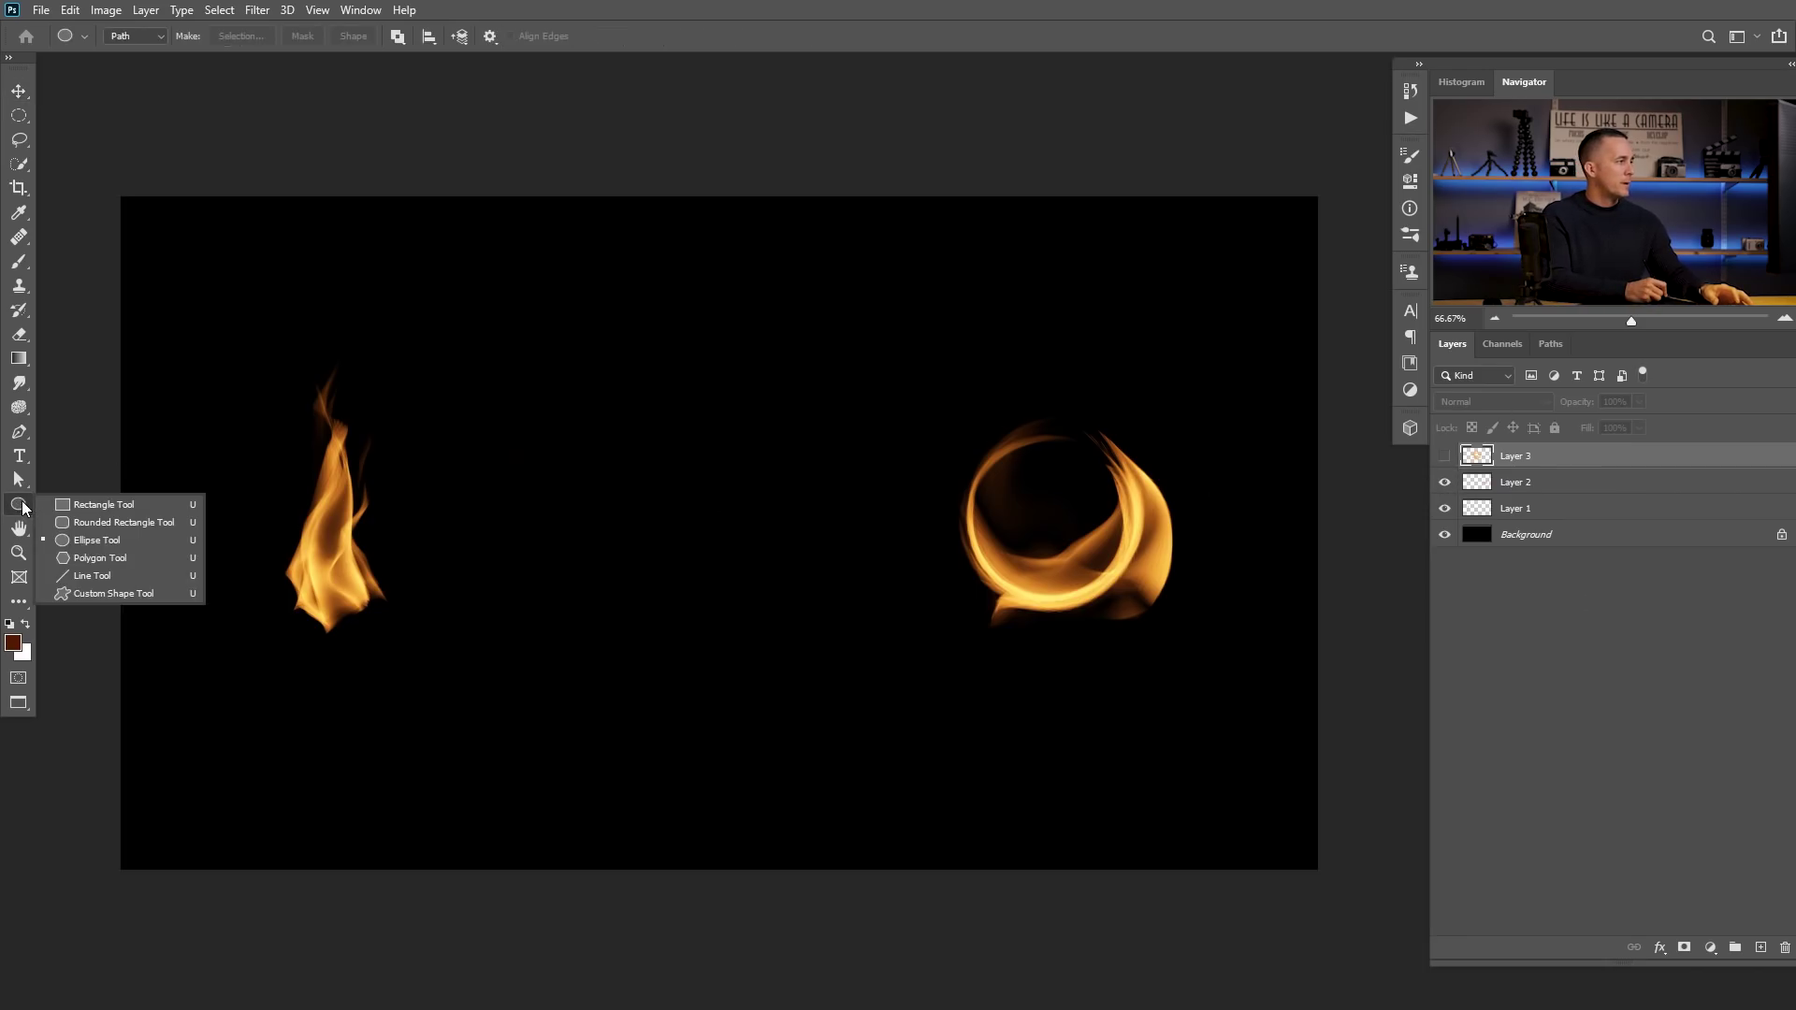
left_click(114, 595)
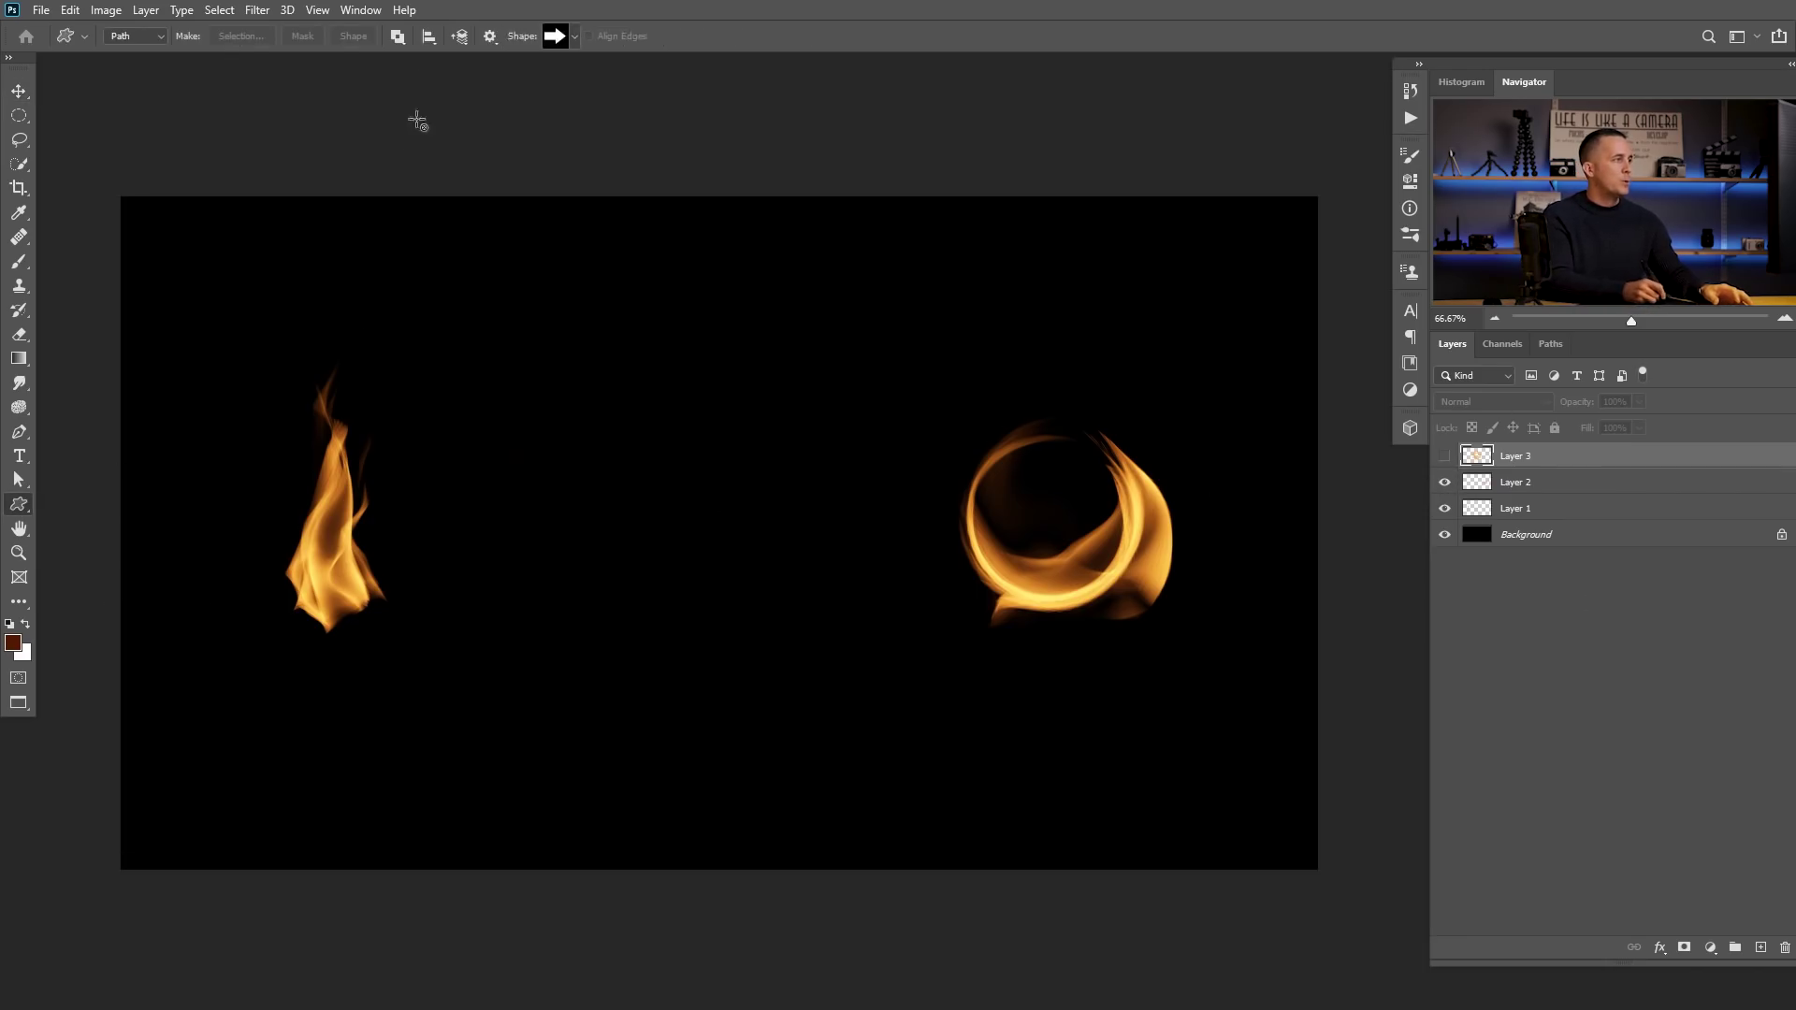
left_click(575, 37)
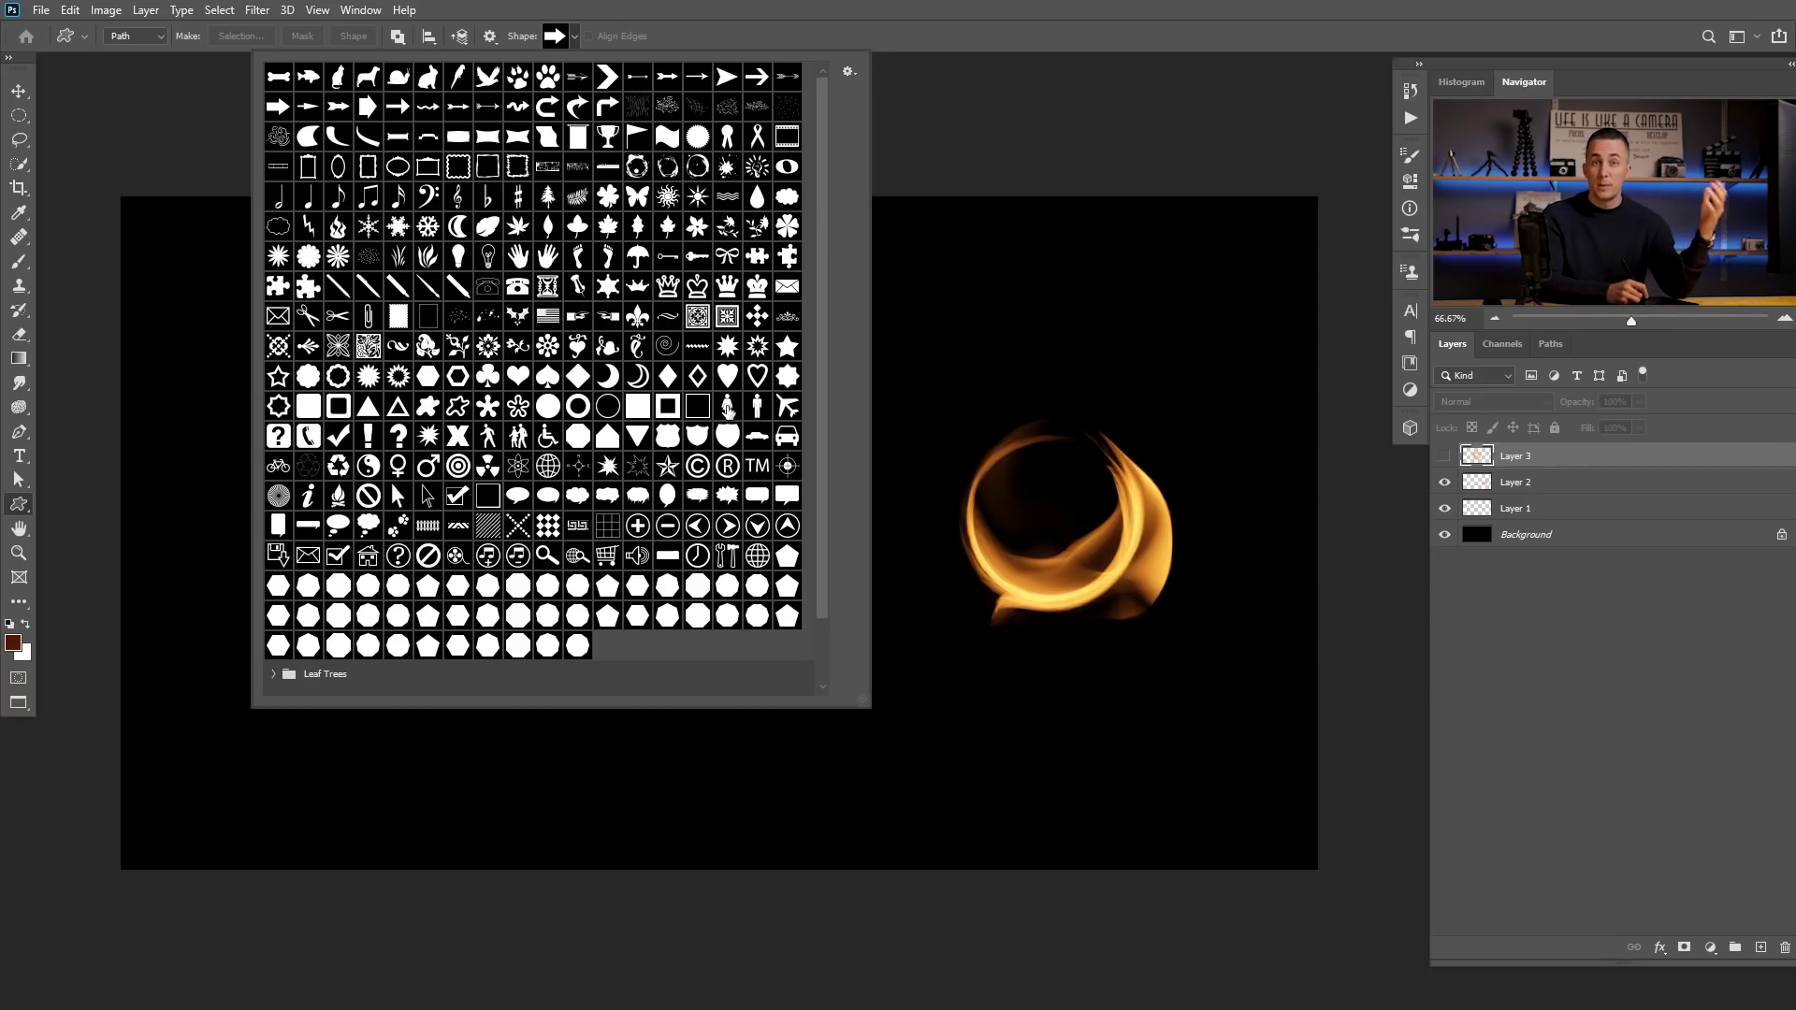
left_click(937, 34)
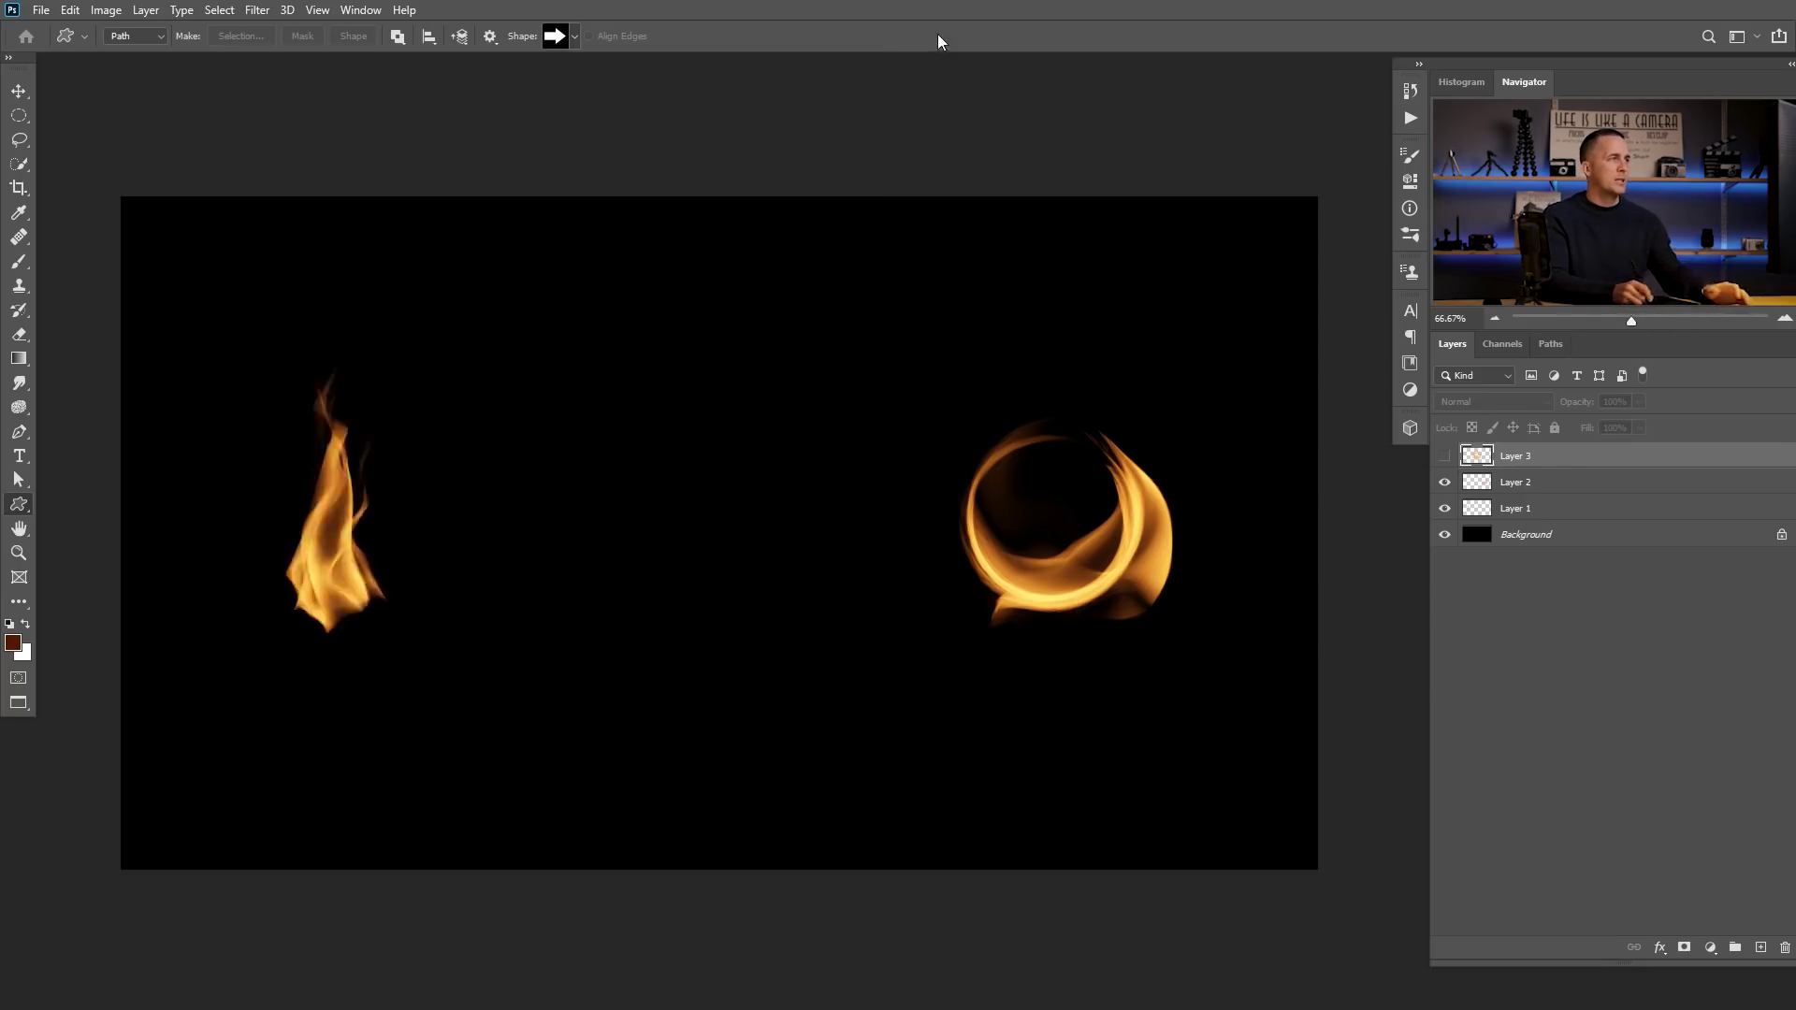
left_click_drag(599, 459, 798, 609)
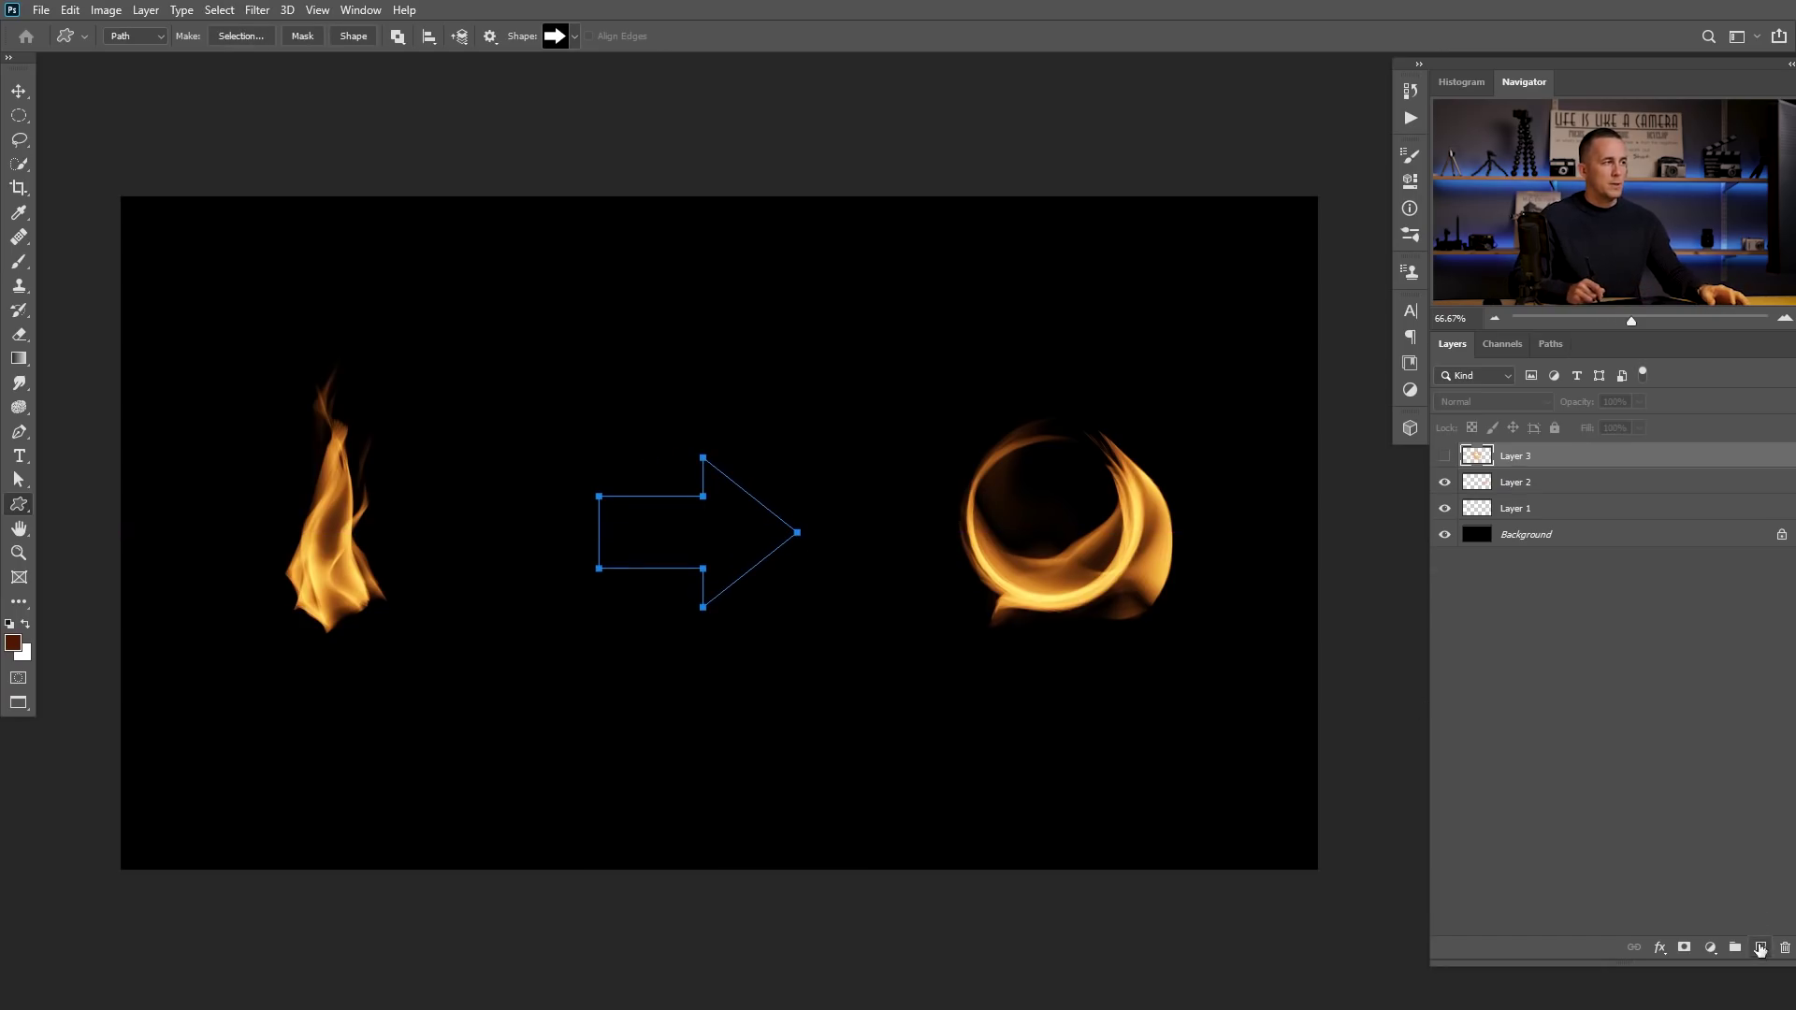
Step: Add a new layer above Layer 3 and start the Flame filter on the arrow path with an angle of 149
left_click(1760, 949)
left_click(256, 10)
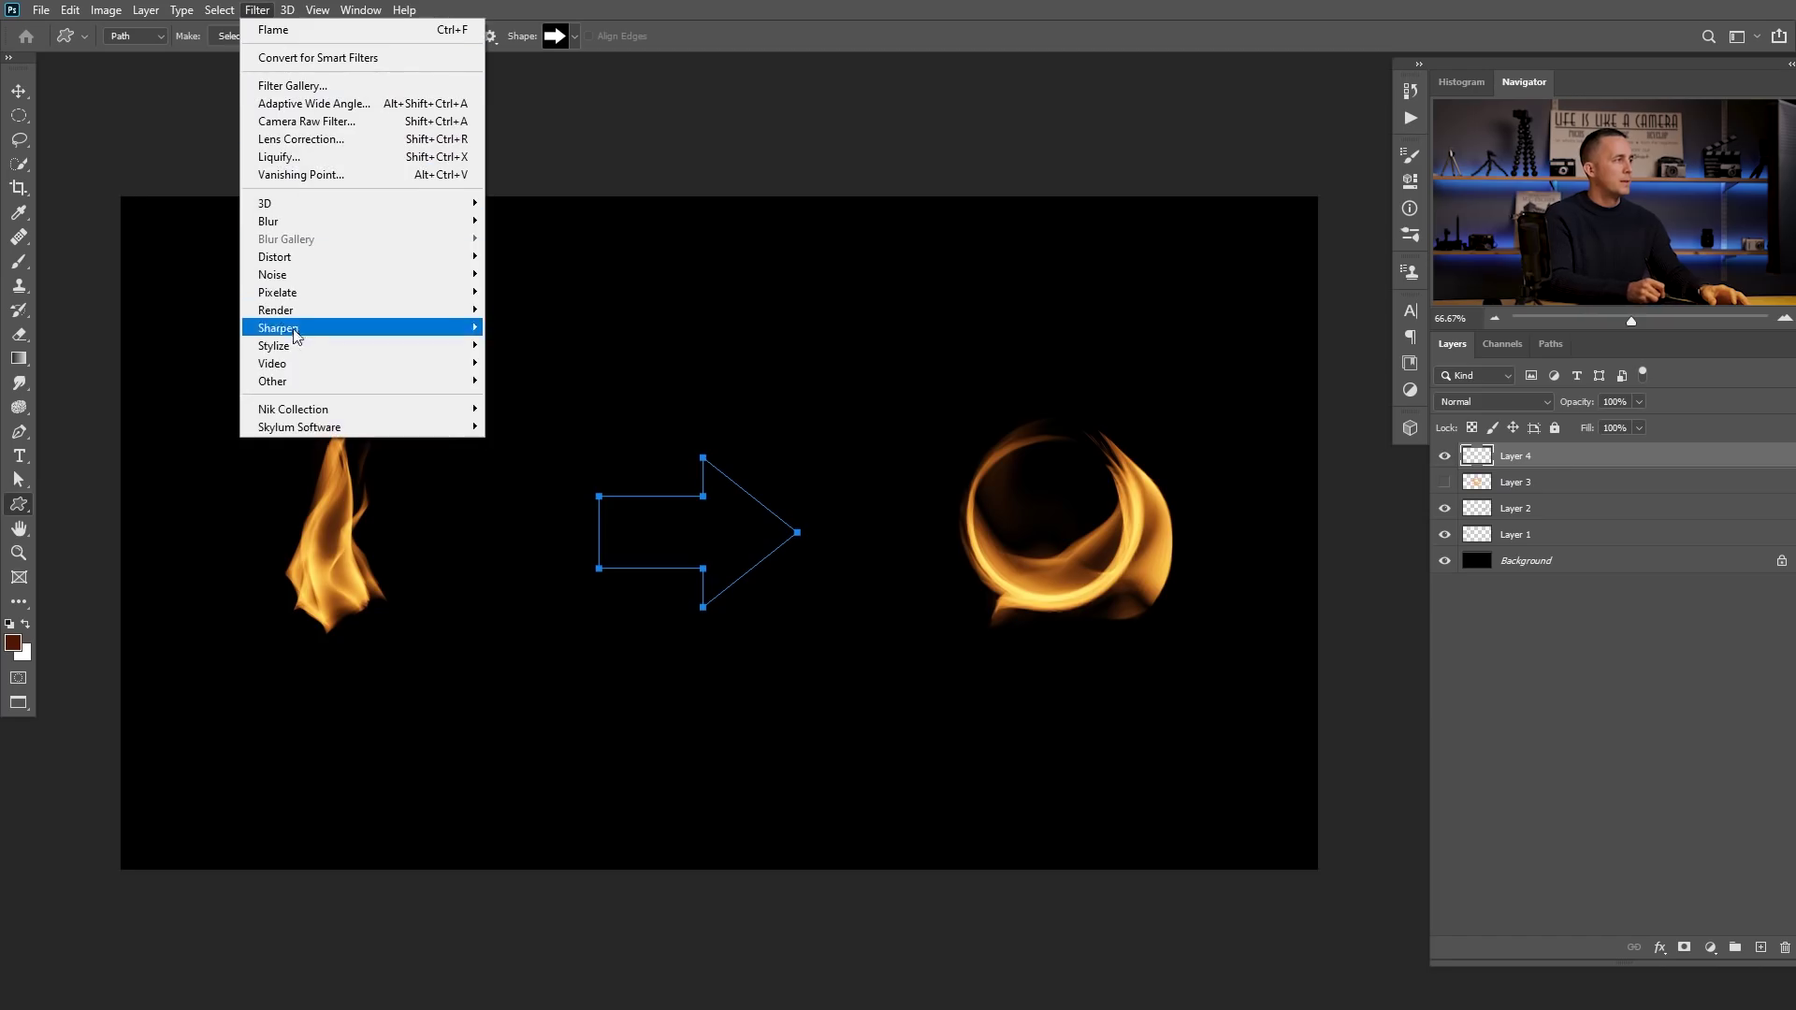
mouse_move(297, 309)
left_click(529, 309)
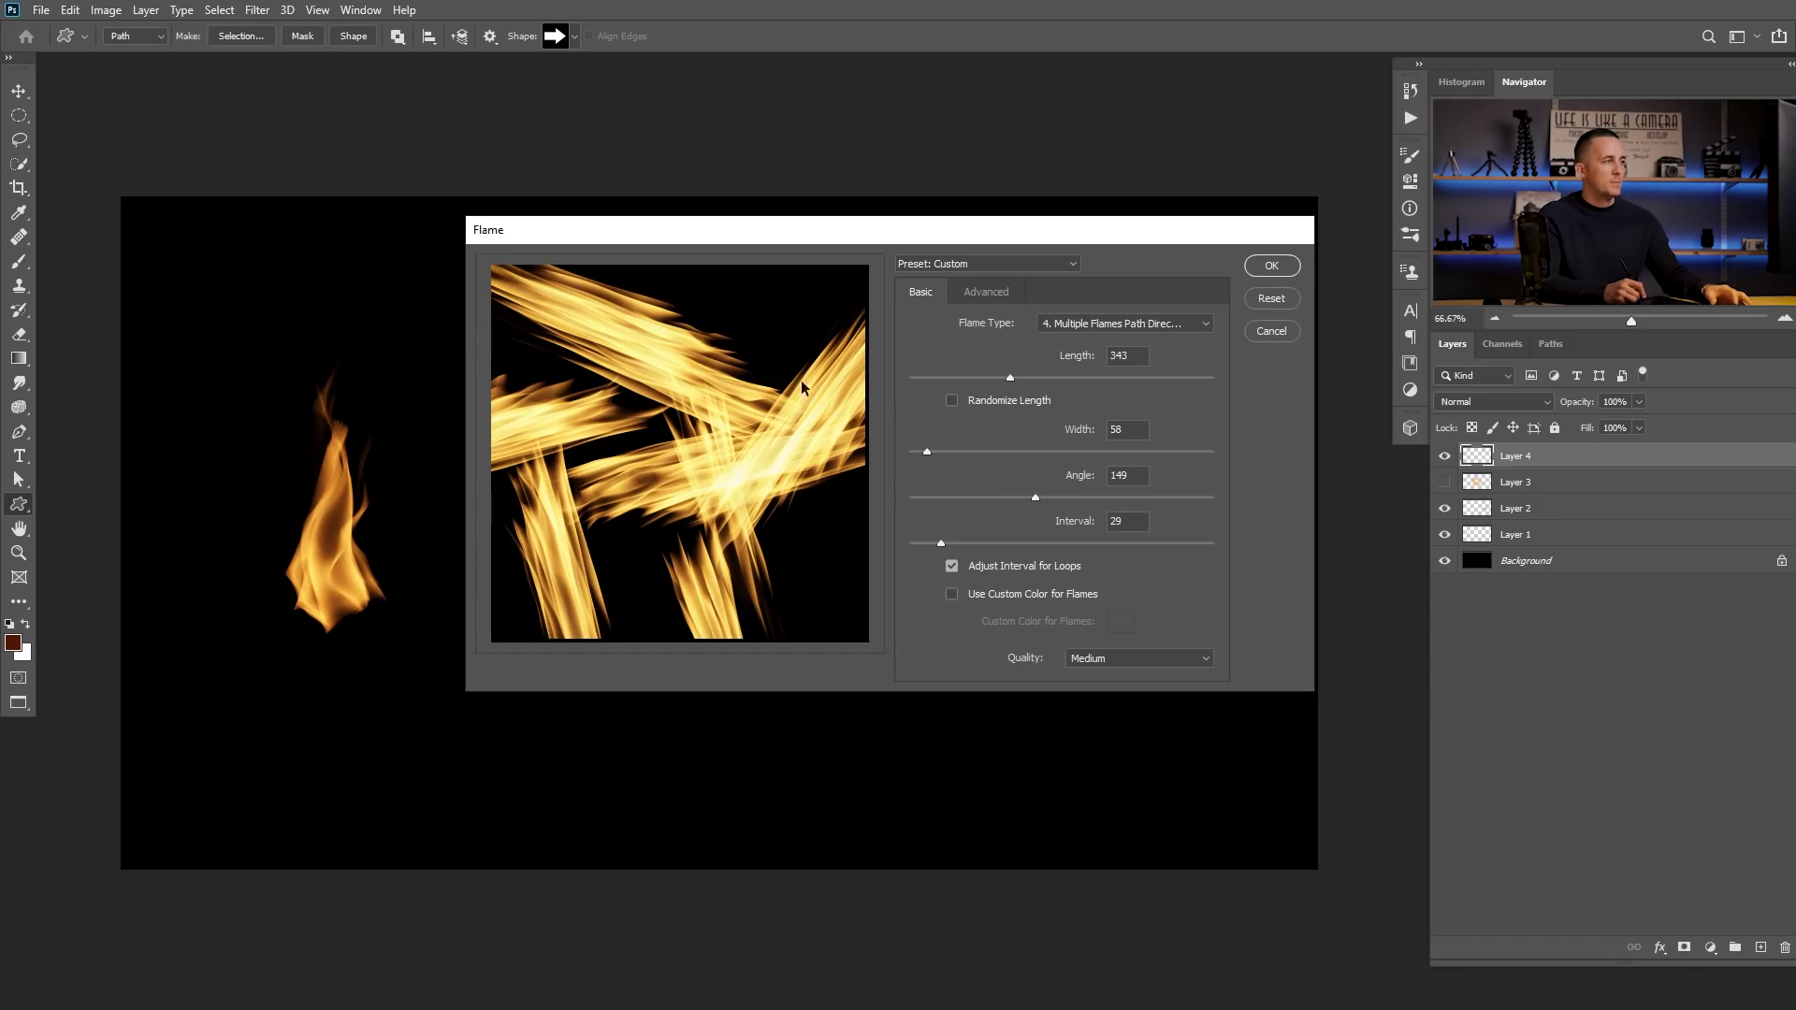
Step: Preview the Multiple Flames Various Angle type on the arrow path, and set the flame type to Multiple Flames One Direction
left_click(1100, 323)
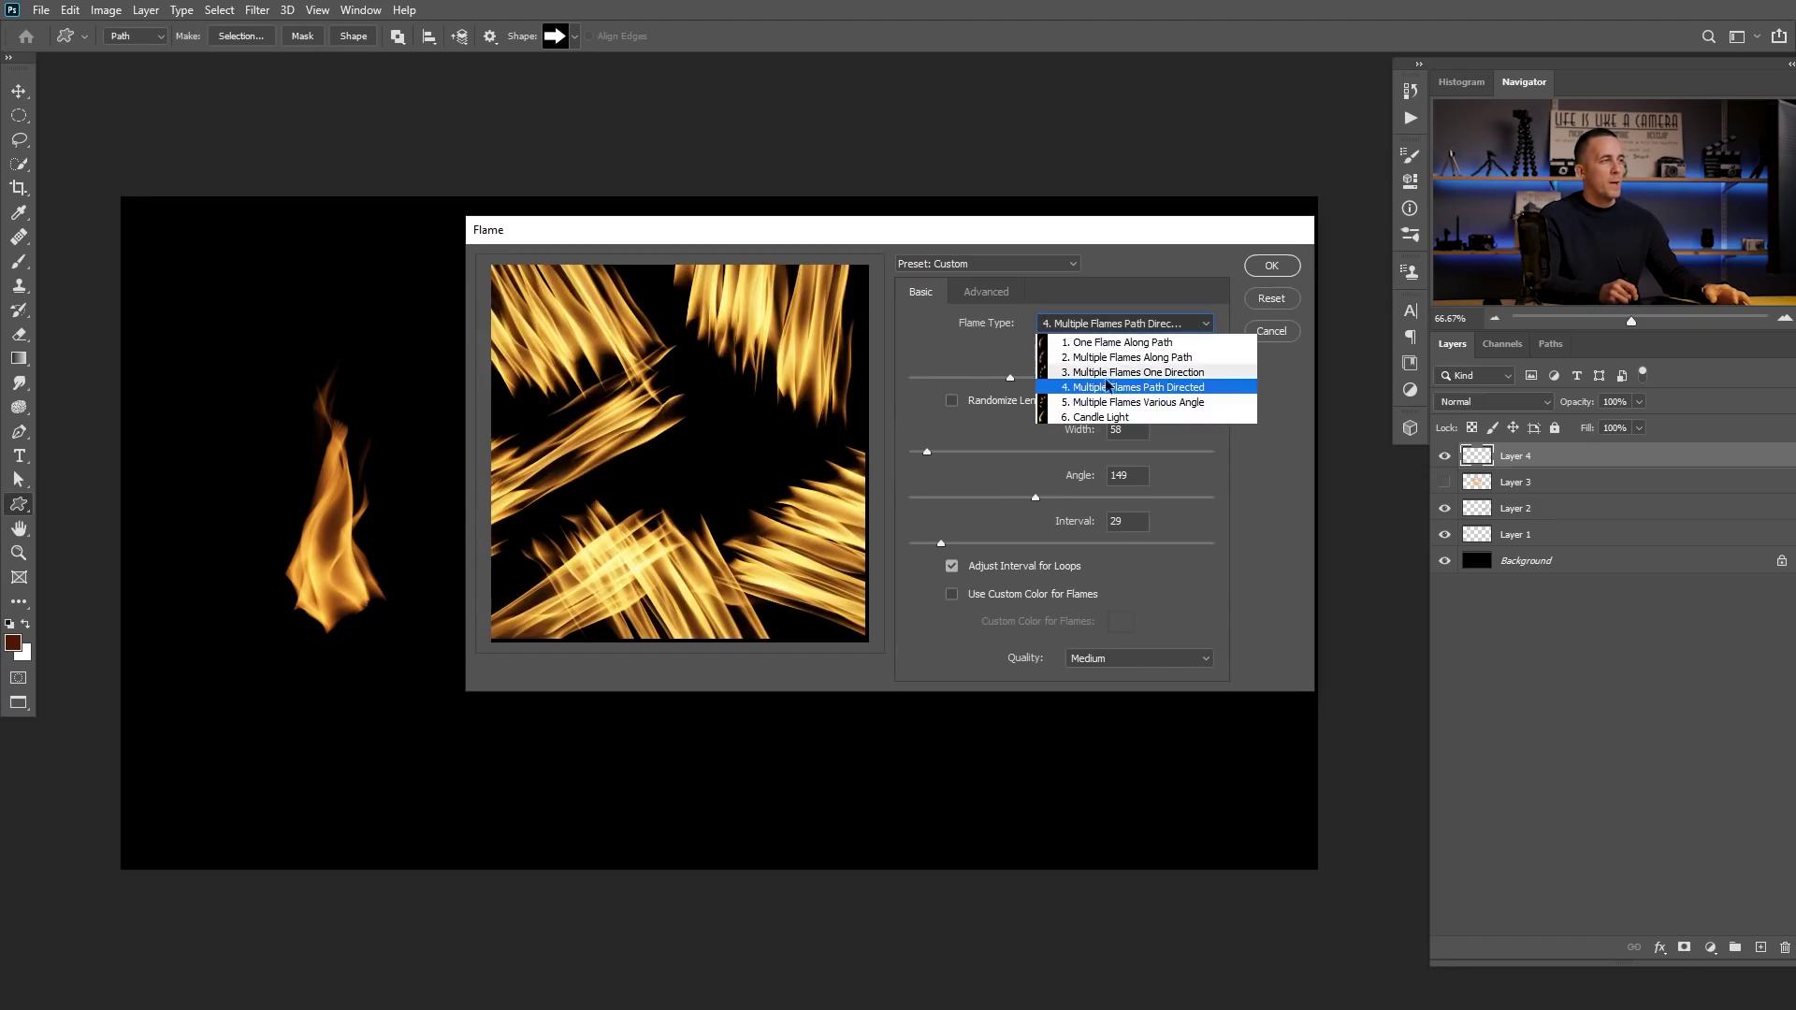
left_click(1105, 402)
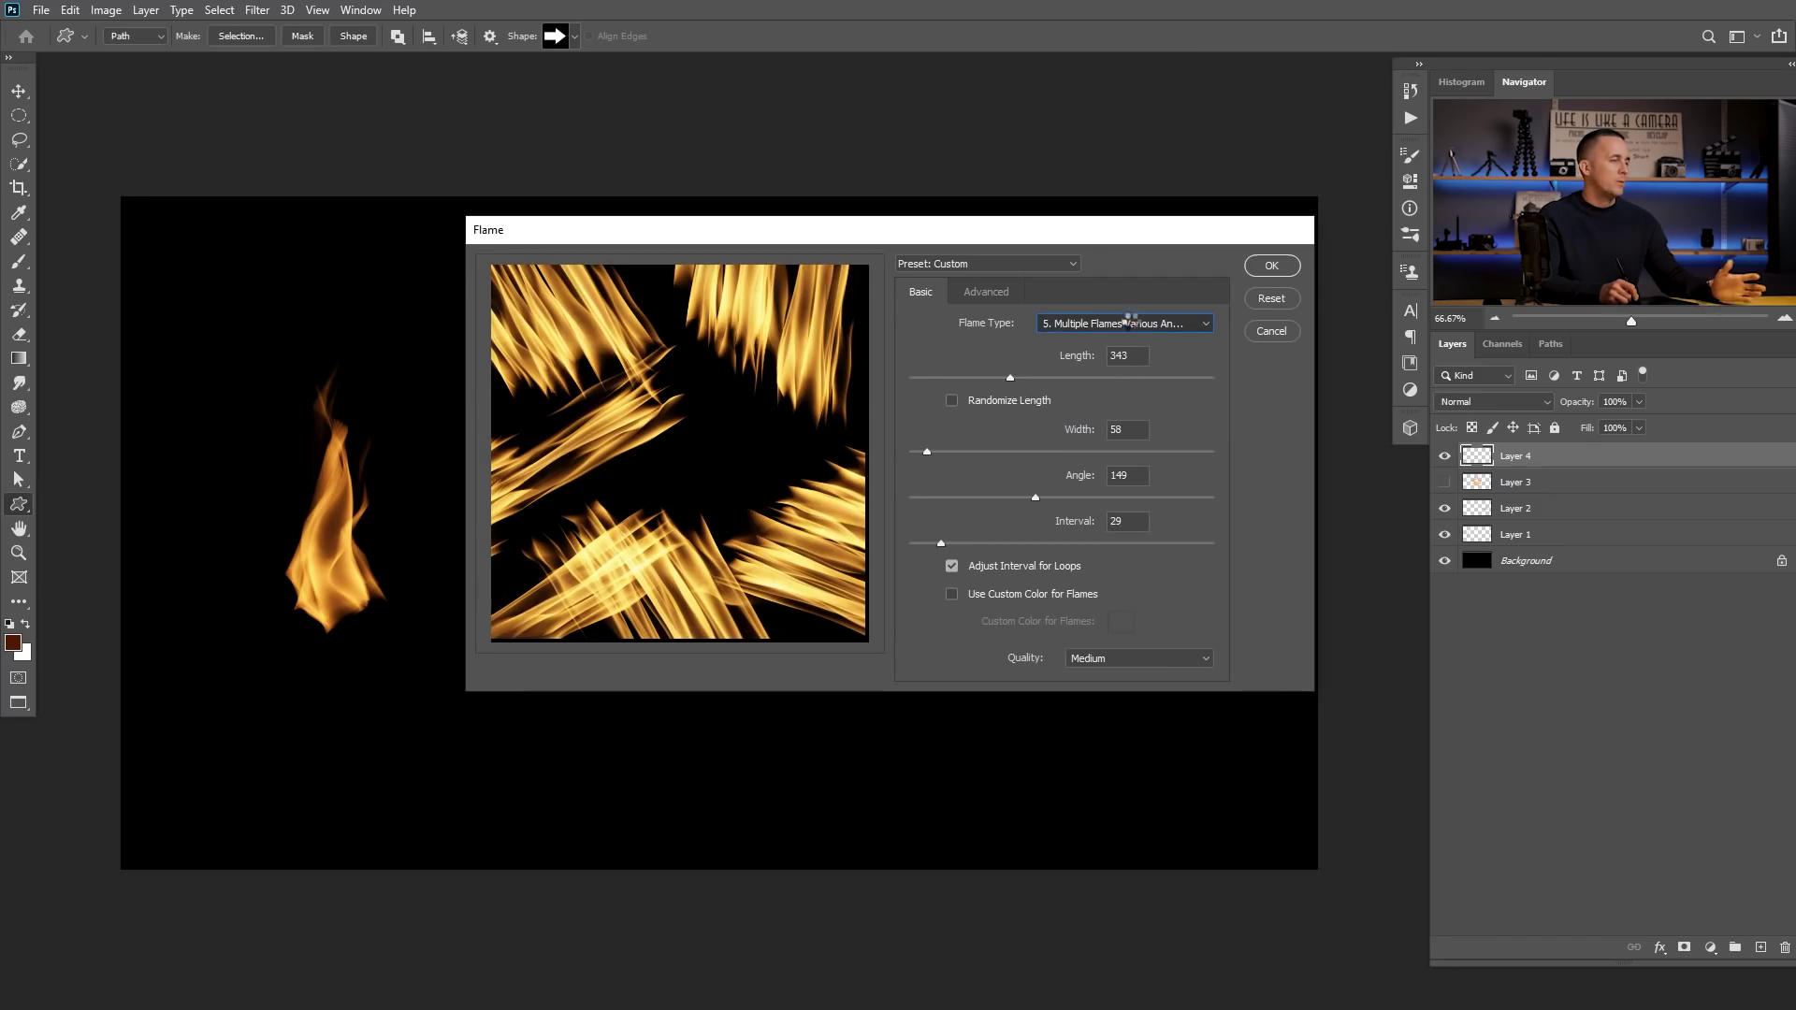
left_click(1133, 326)
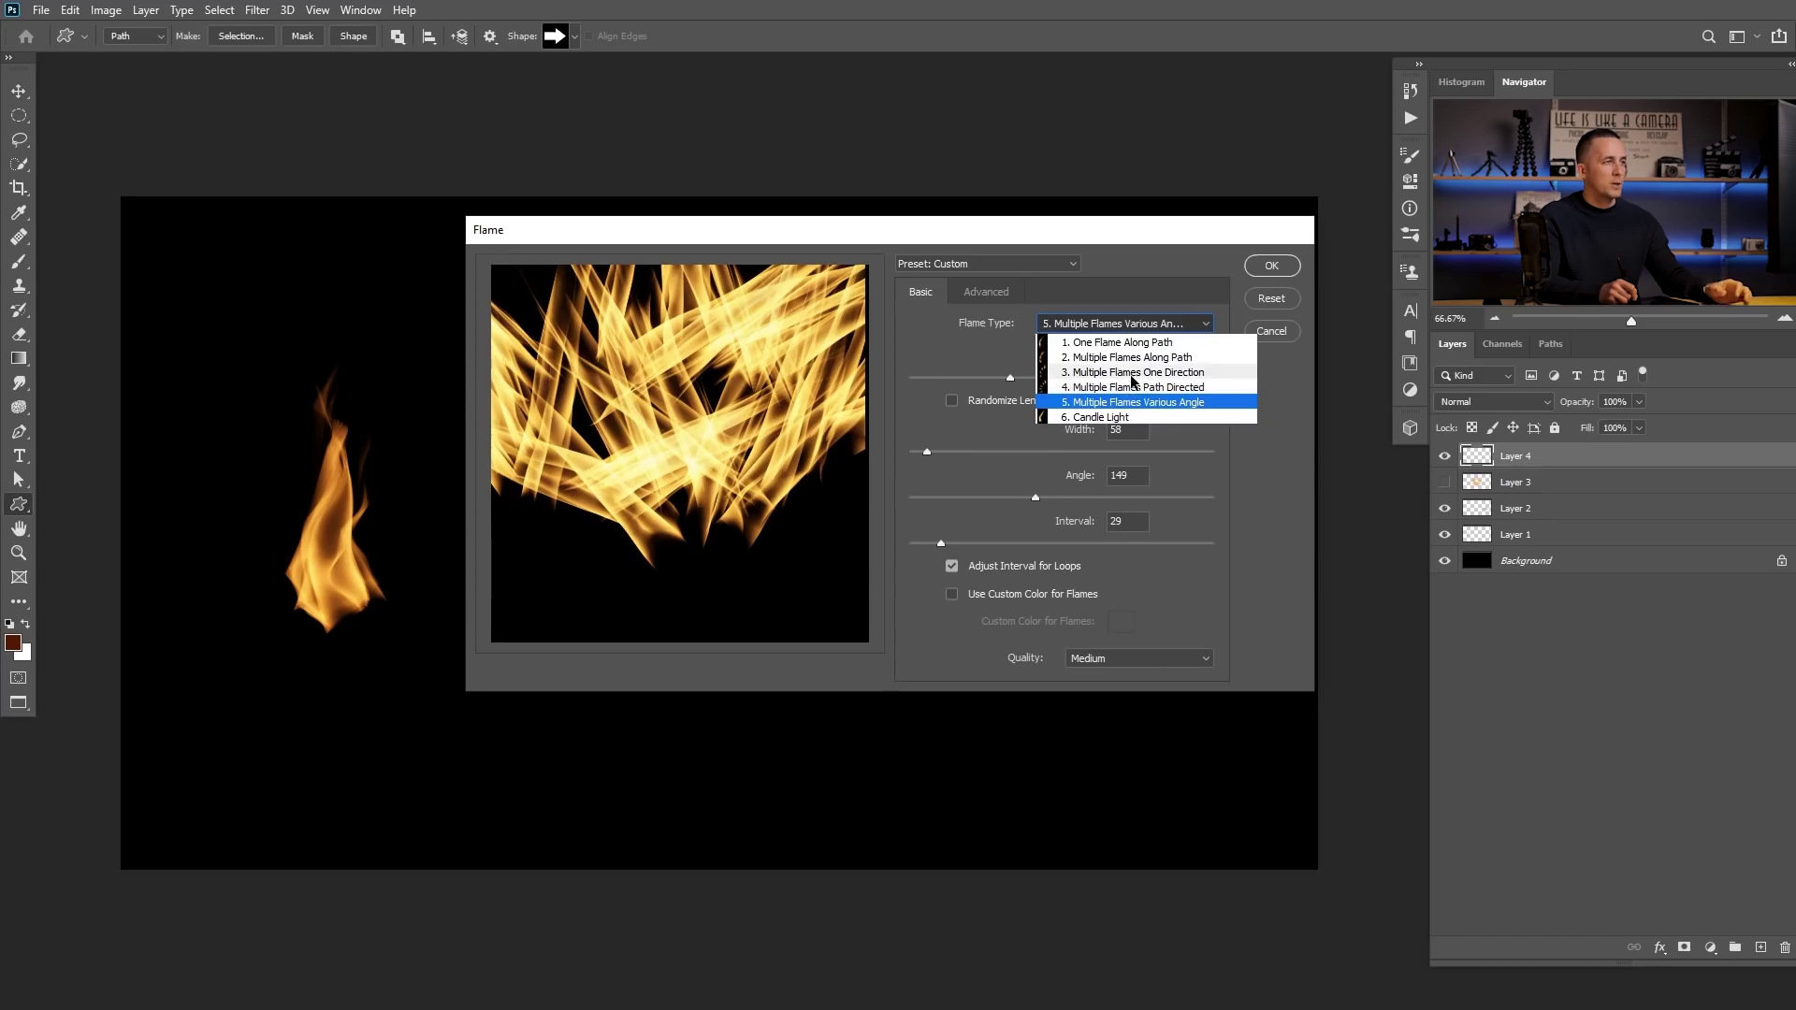
left_click(1136, 372)
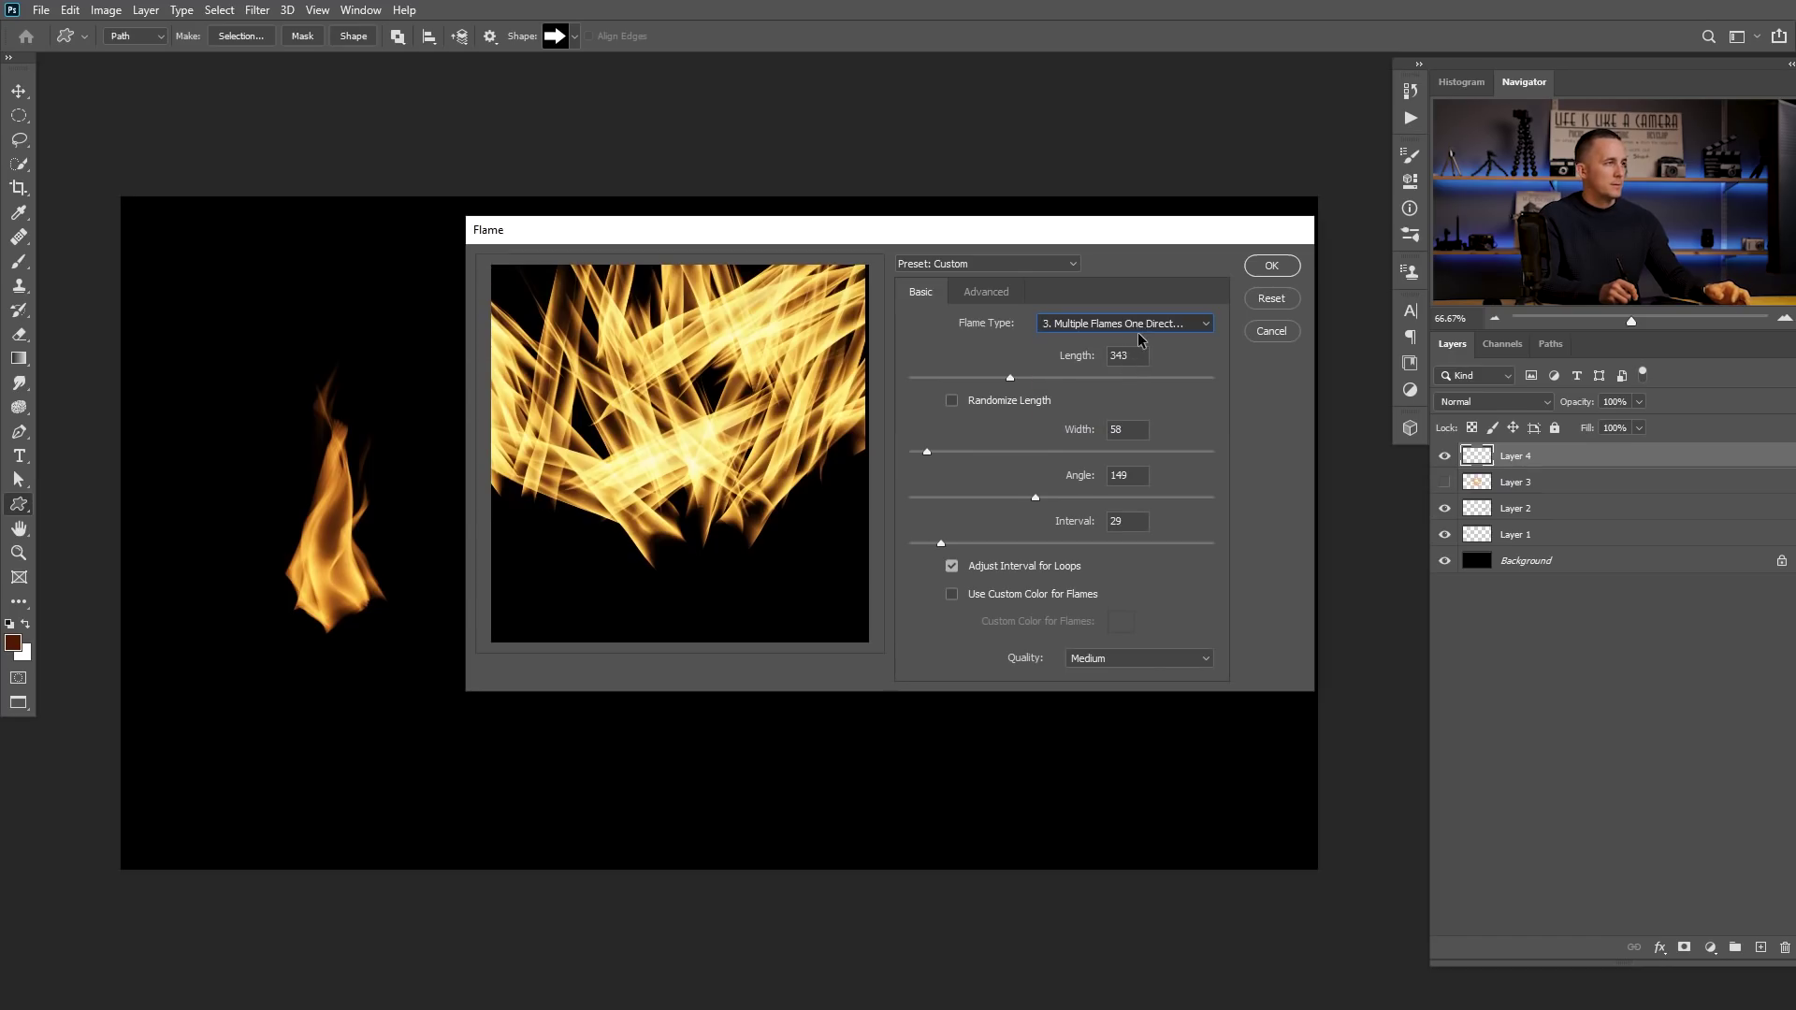
Step: Set the arrow flames' length to 105 and angle to 123, check the advanced settings, and apply the Flame filter
left_click_drag(1010, 378, 945, 385)
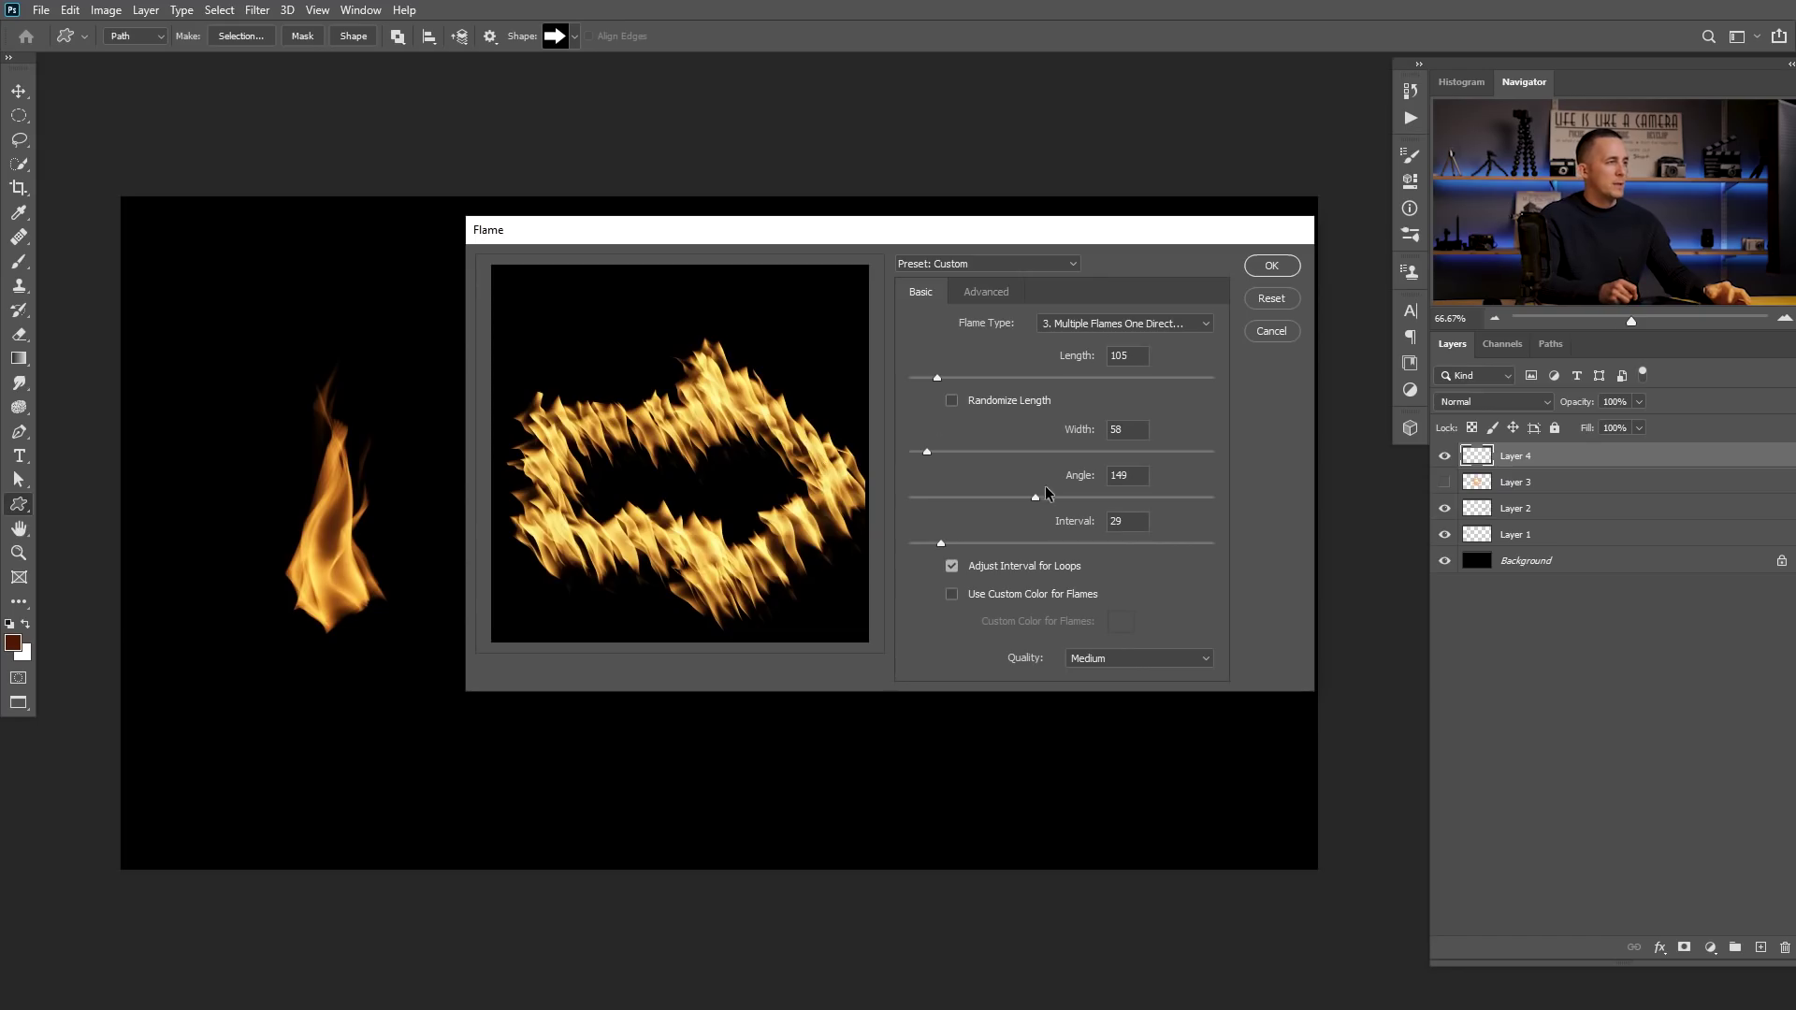
left_click_drag(1027, 502, 1013, 503)
left_click(994, 292)
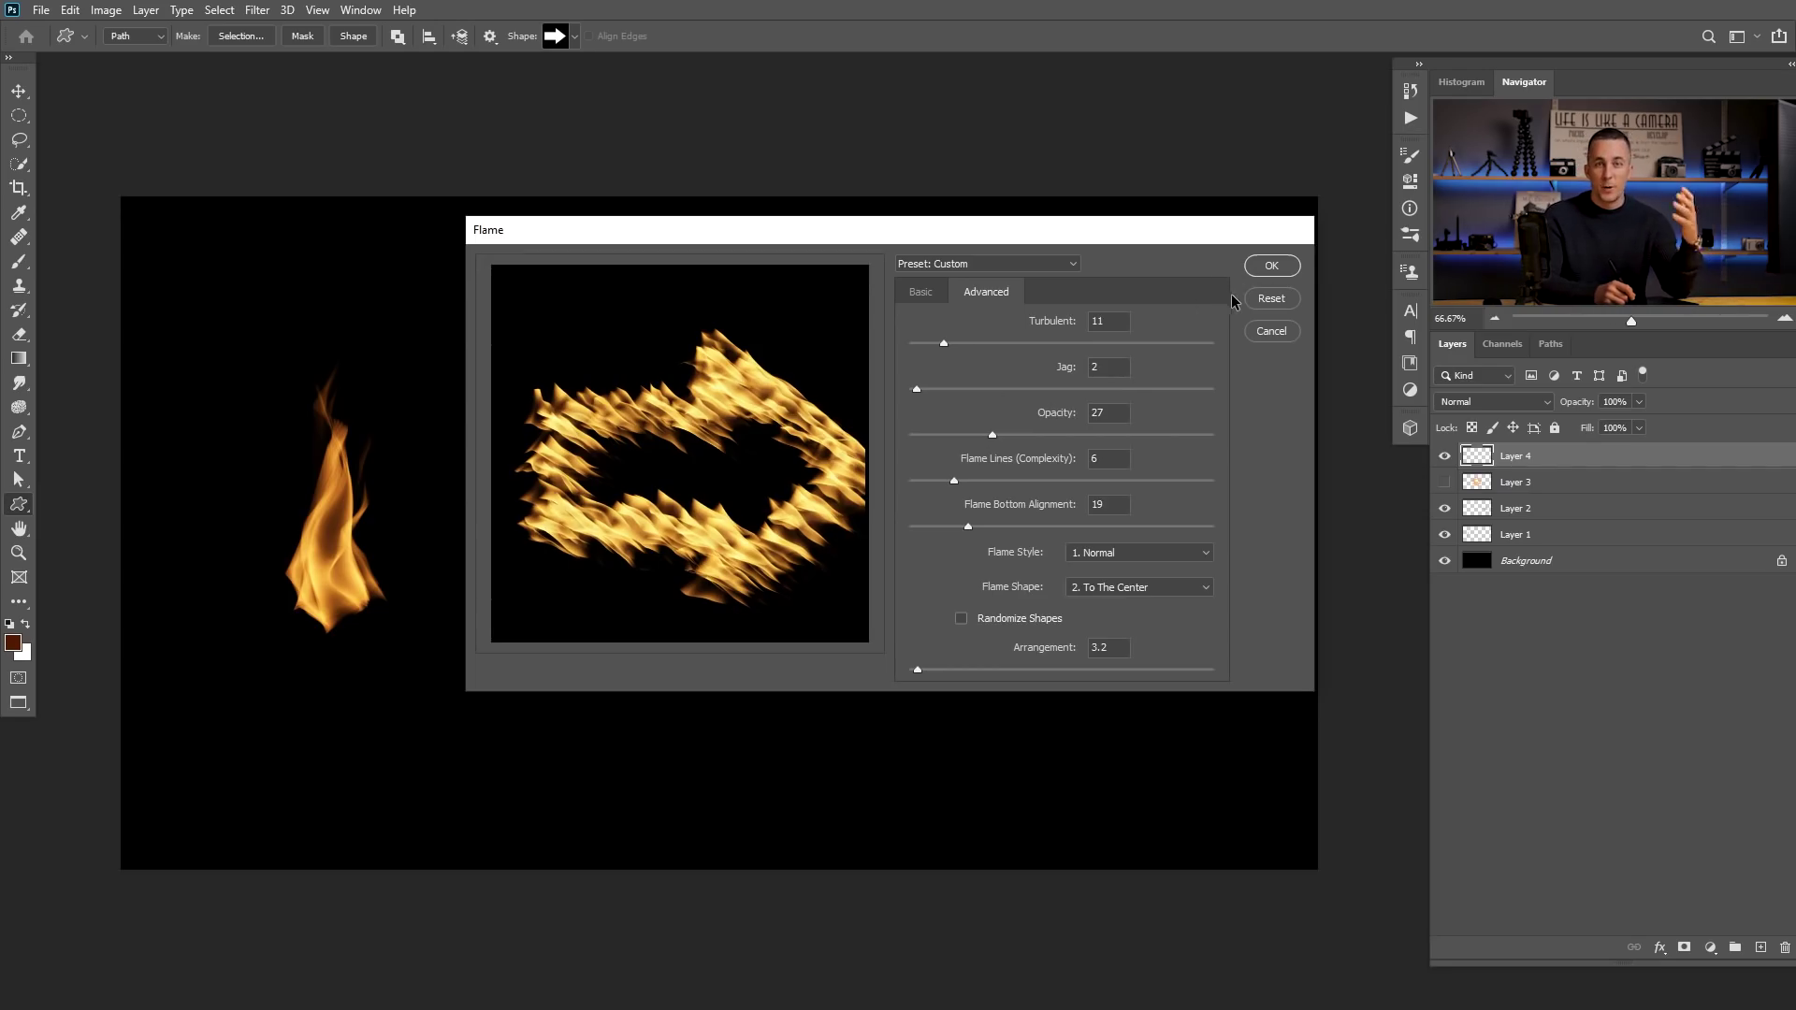
left_click(1271, 265)
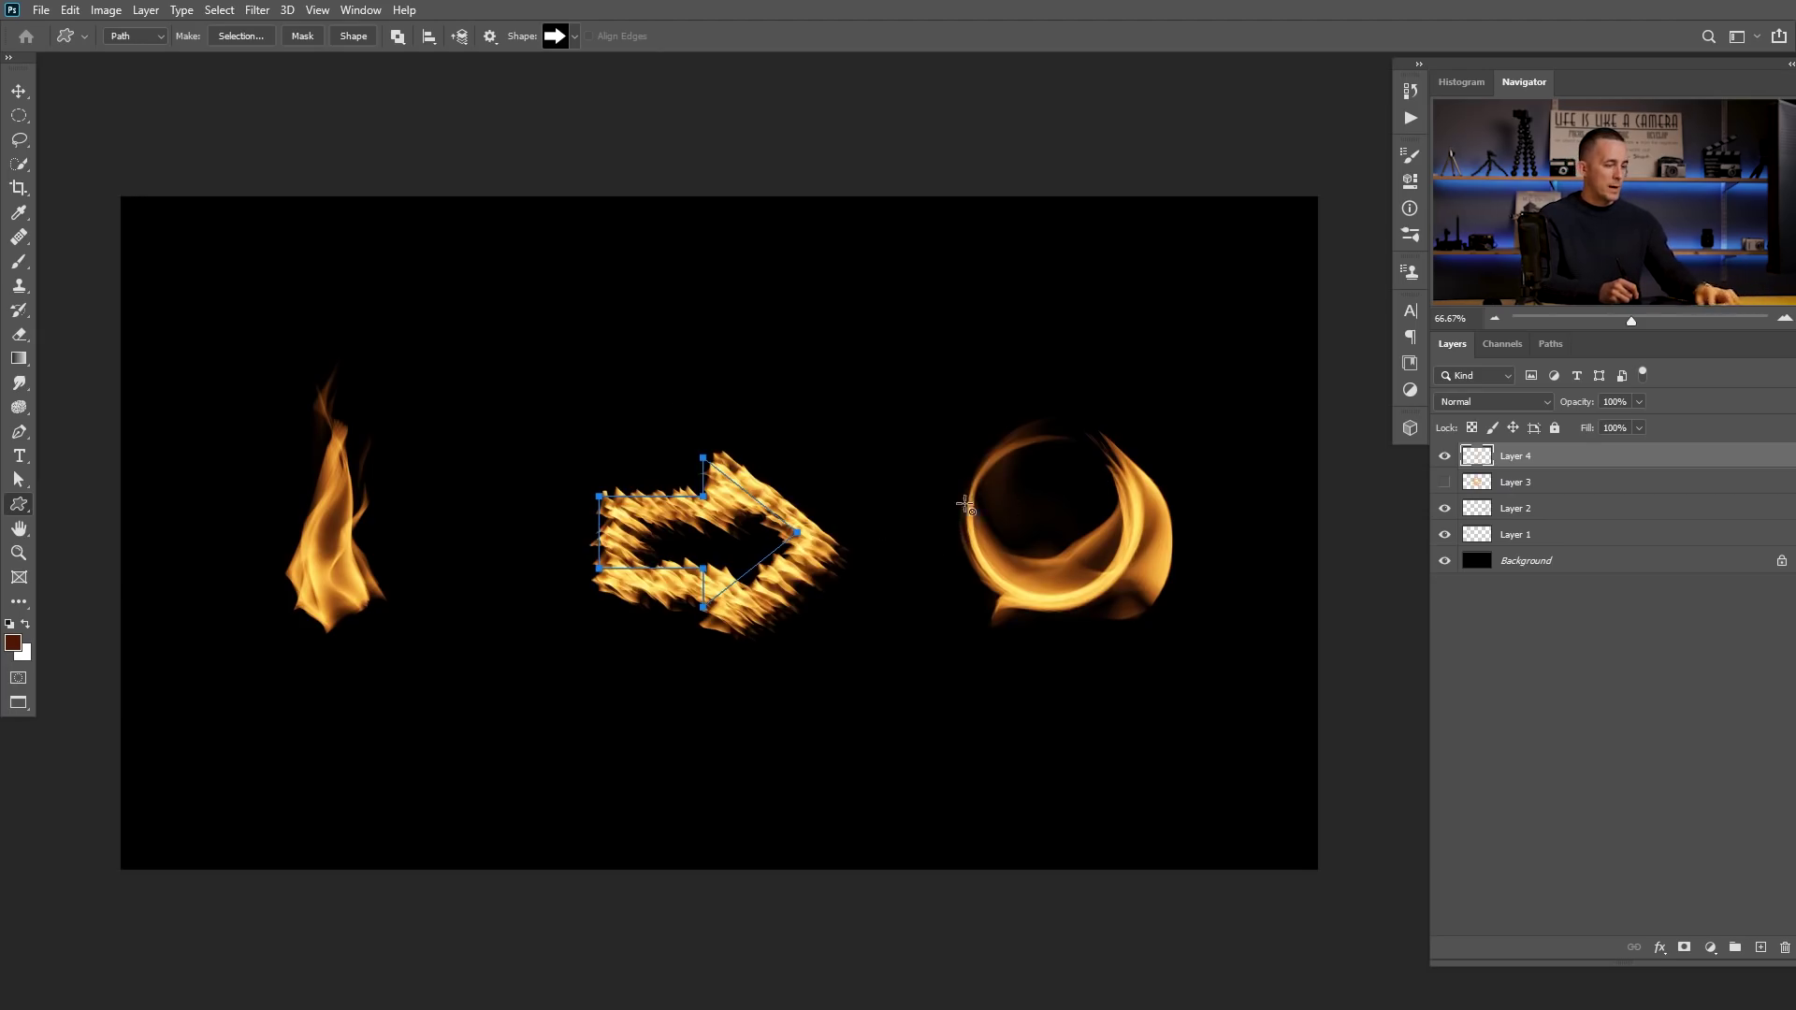
Step: Move the flaming arrow on Layer 4 up to the top of the canvas, above the gap between the two other flames
key("v")
mouse_move(777, 581)
left_mouse_down()
mouse_move(774, 549)
mouse_move(730, 572)
mouse_move(640, 567)
mouse_move(788, 562)
left_mouse_up()
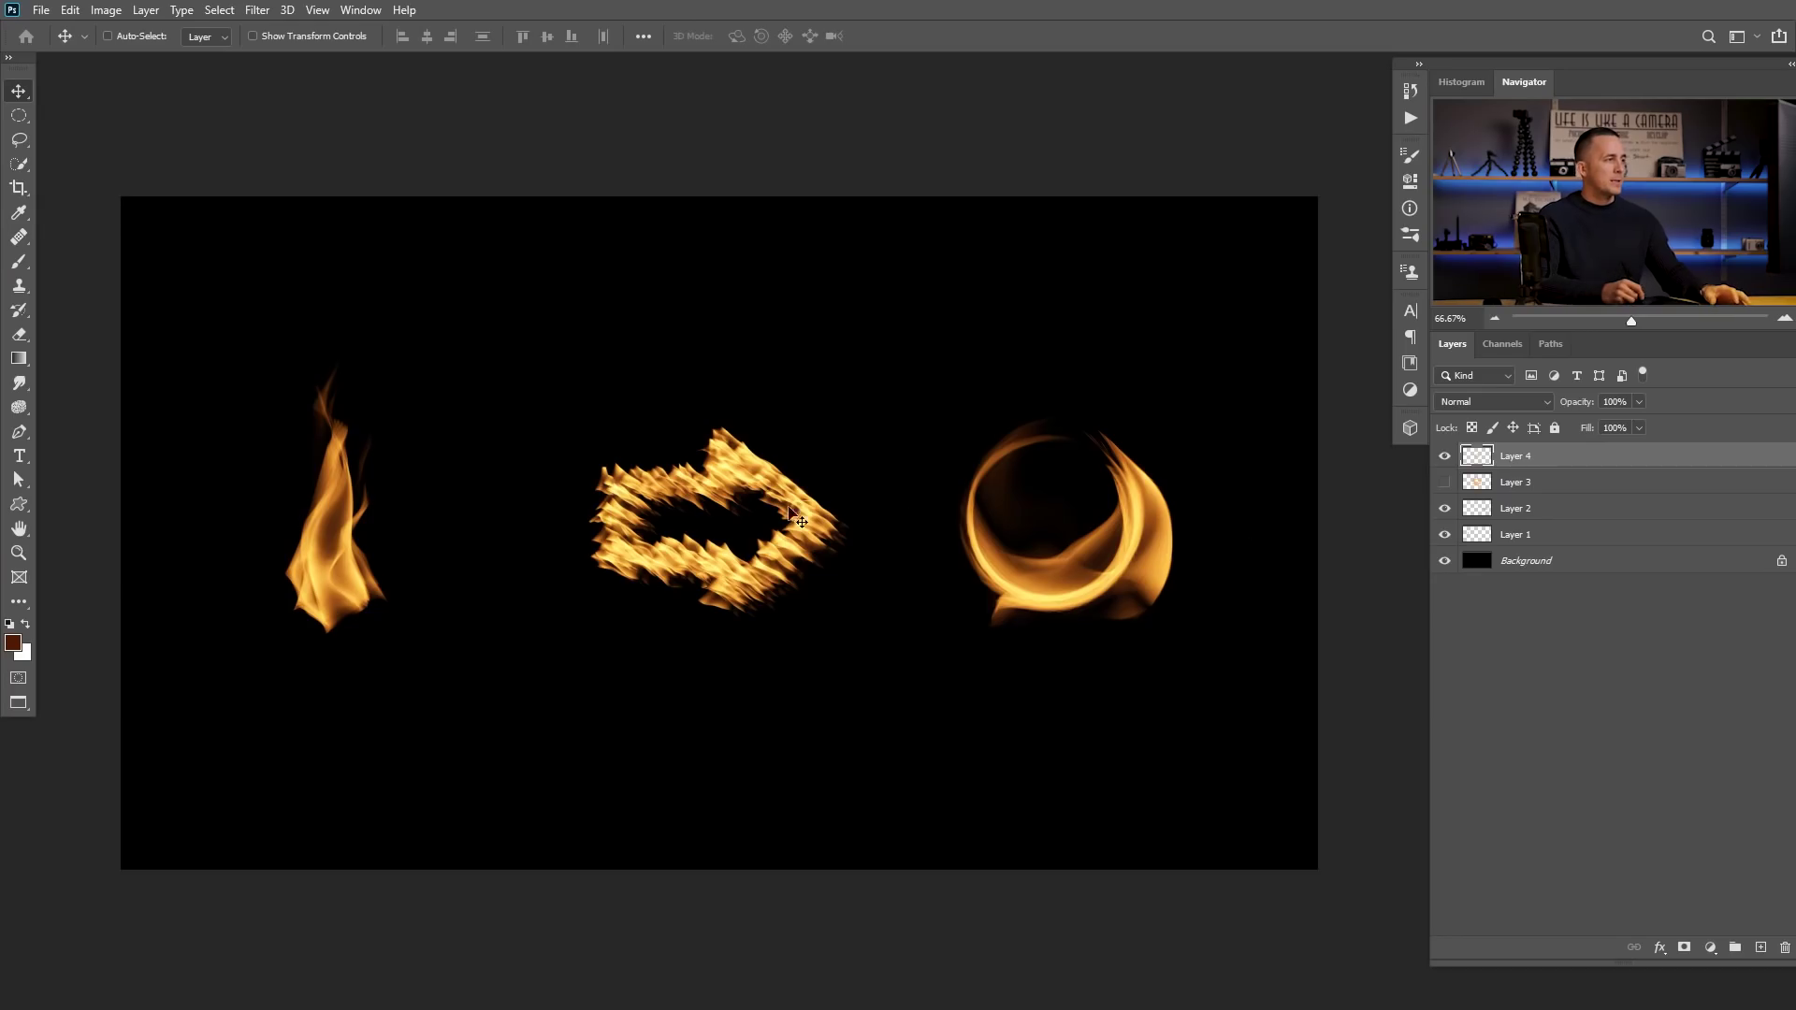
left_click_drag(793, 518, 775, 343)
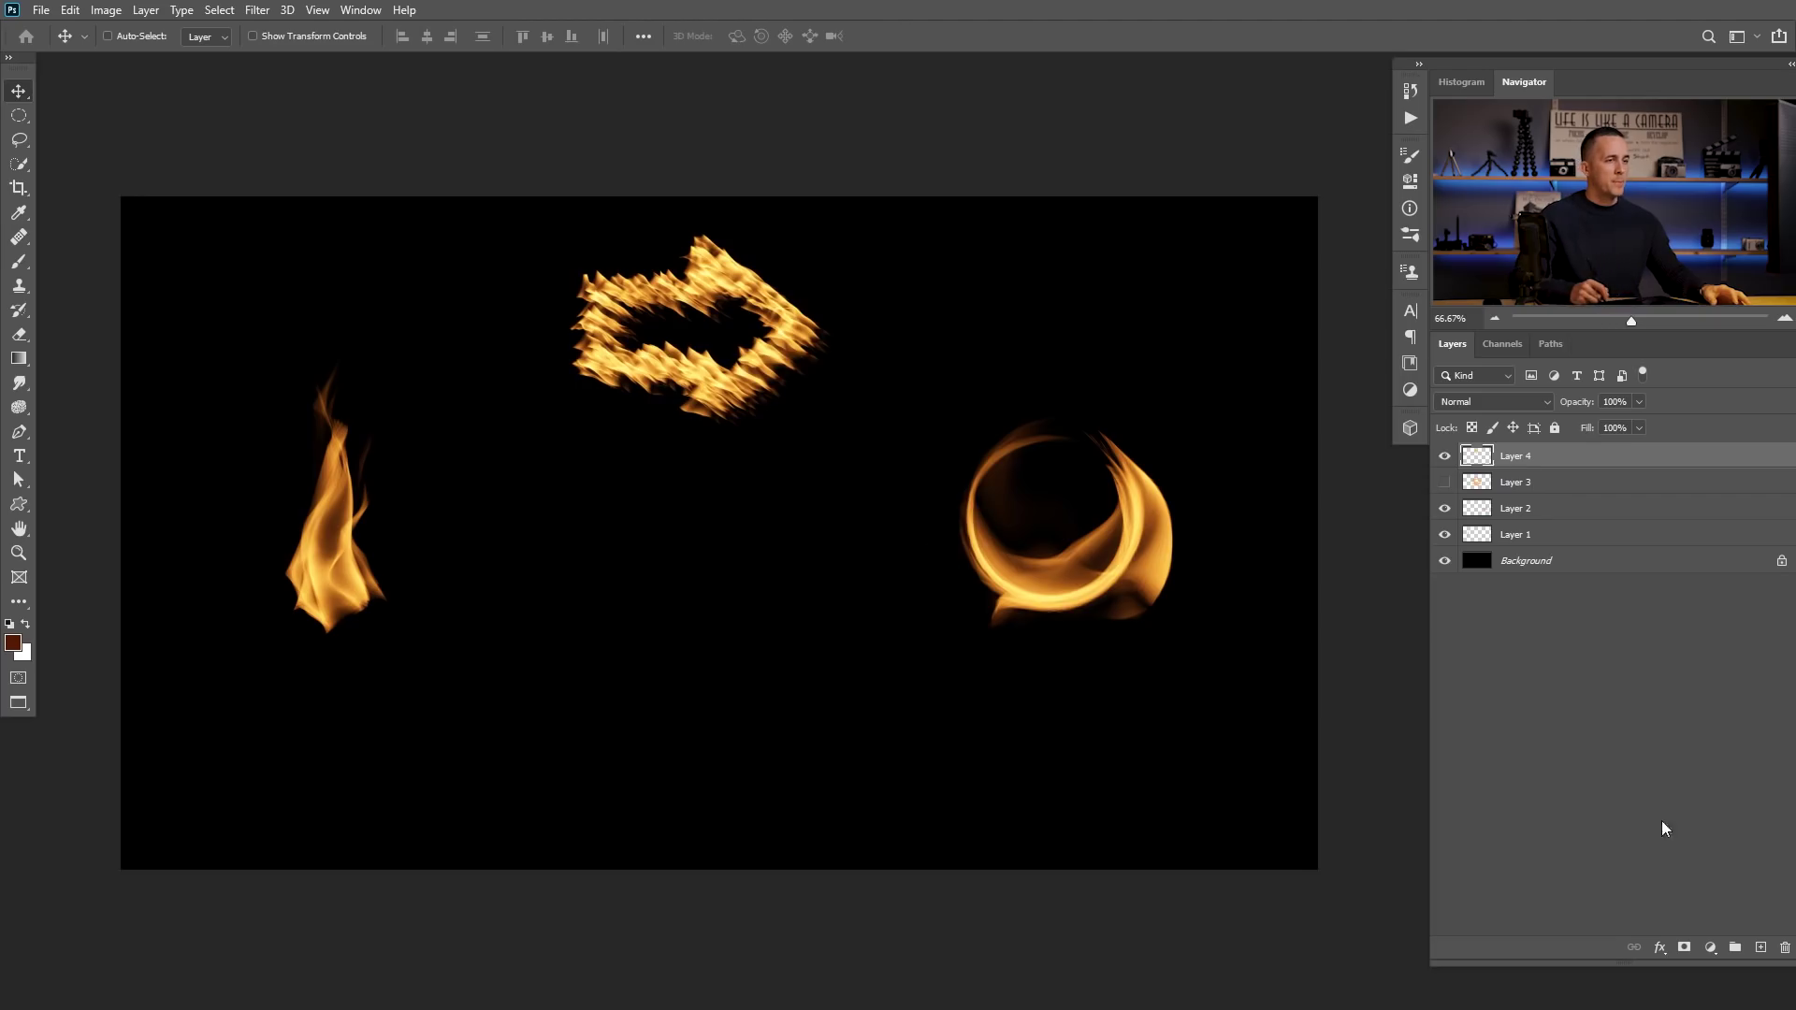
Step: Draw a straight horizontal path below the arrow with the Pen tool and start the Flame filter on a new layer
key("p")
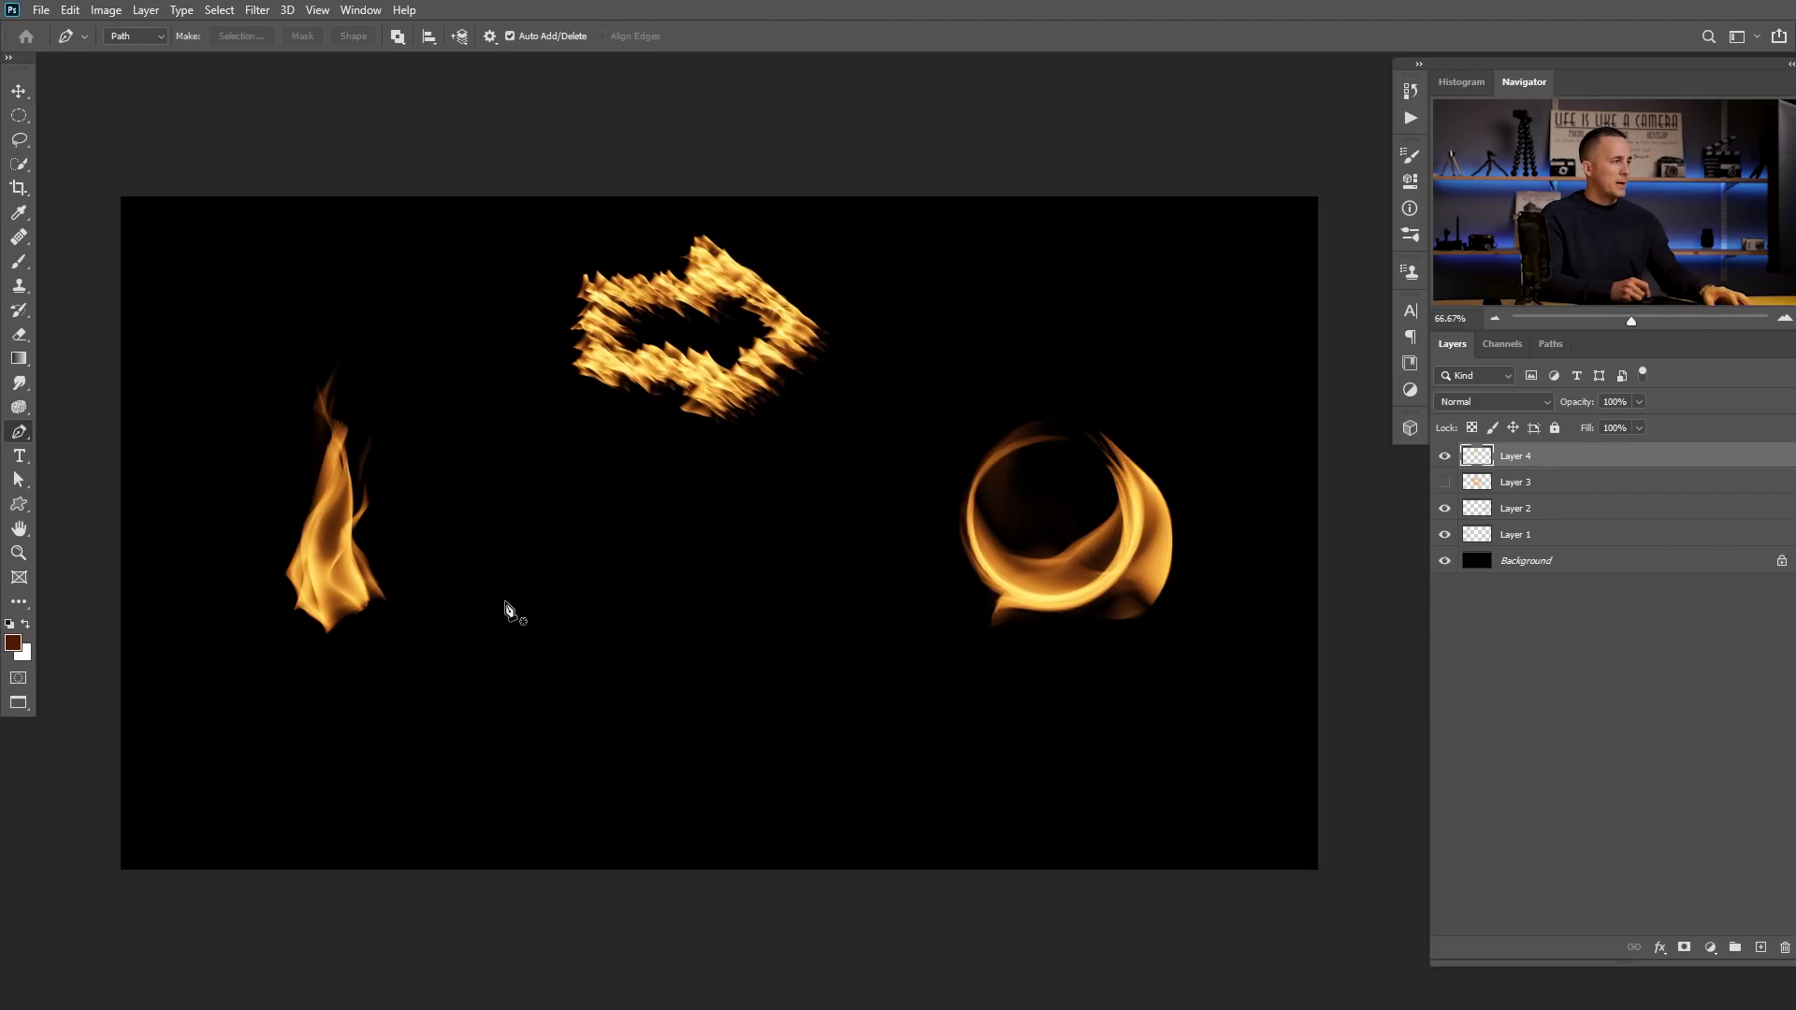
left_click(518, 606)
left_click(853, 607)
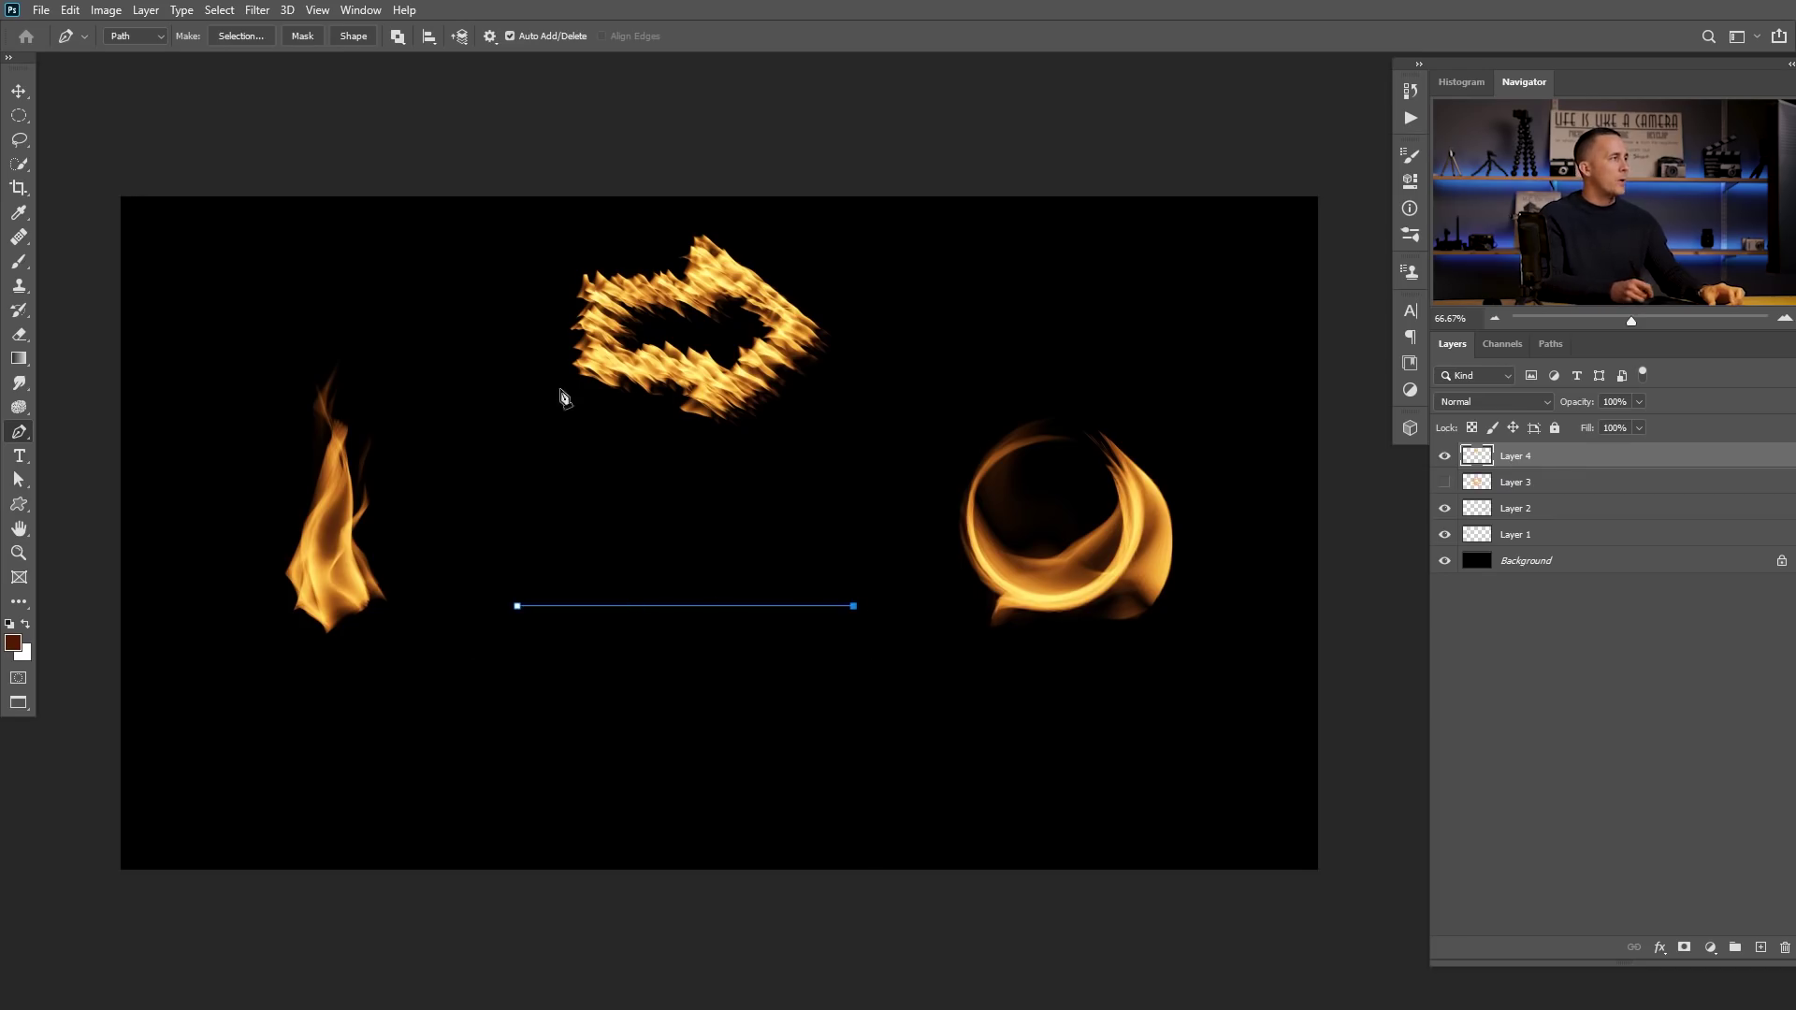
left_click(1761, 947)
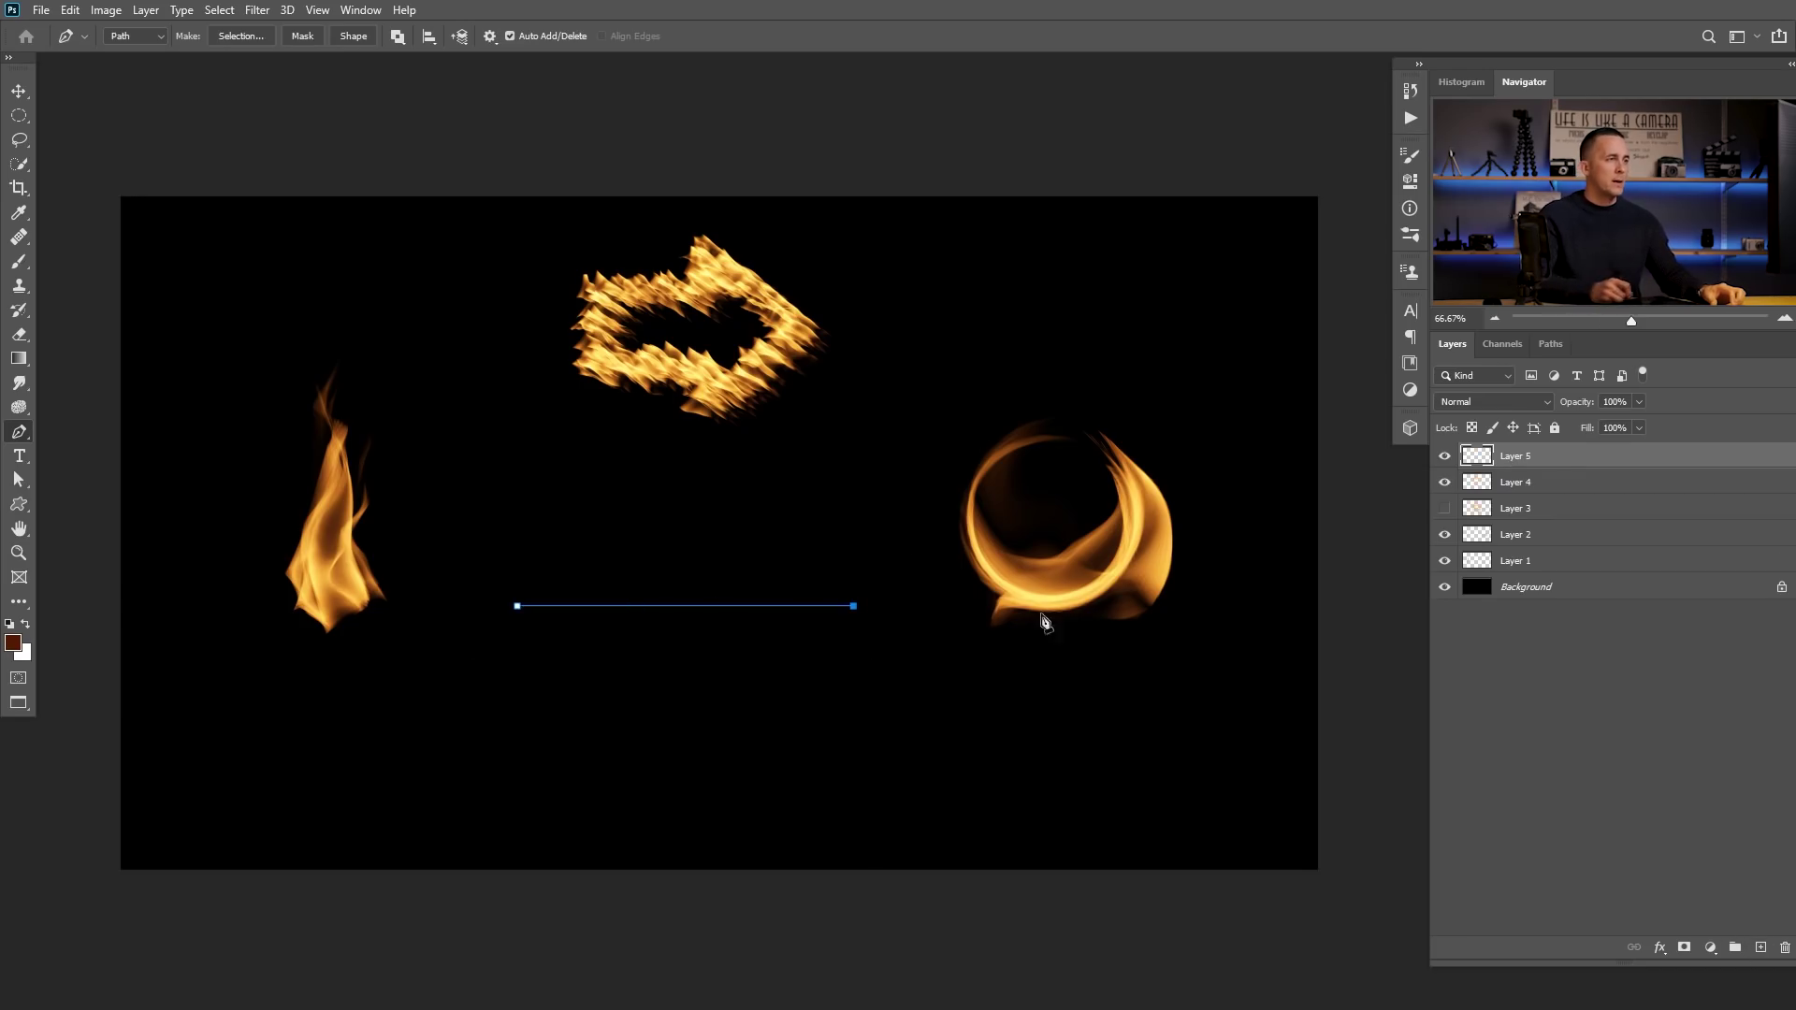
left_click(256, 10)
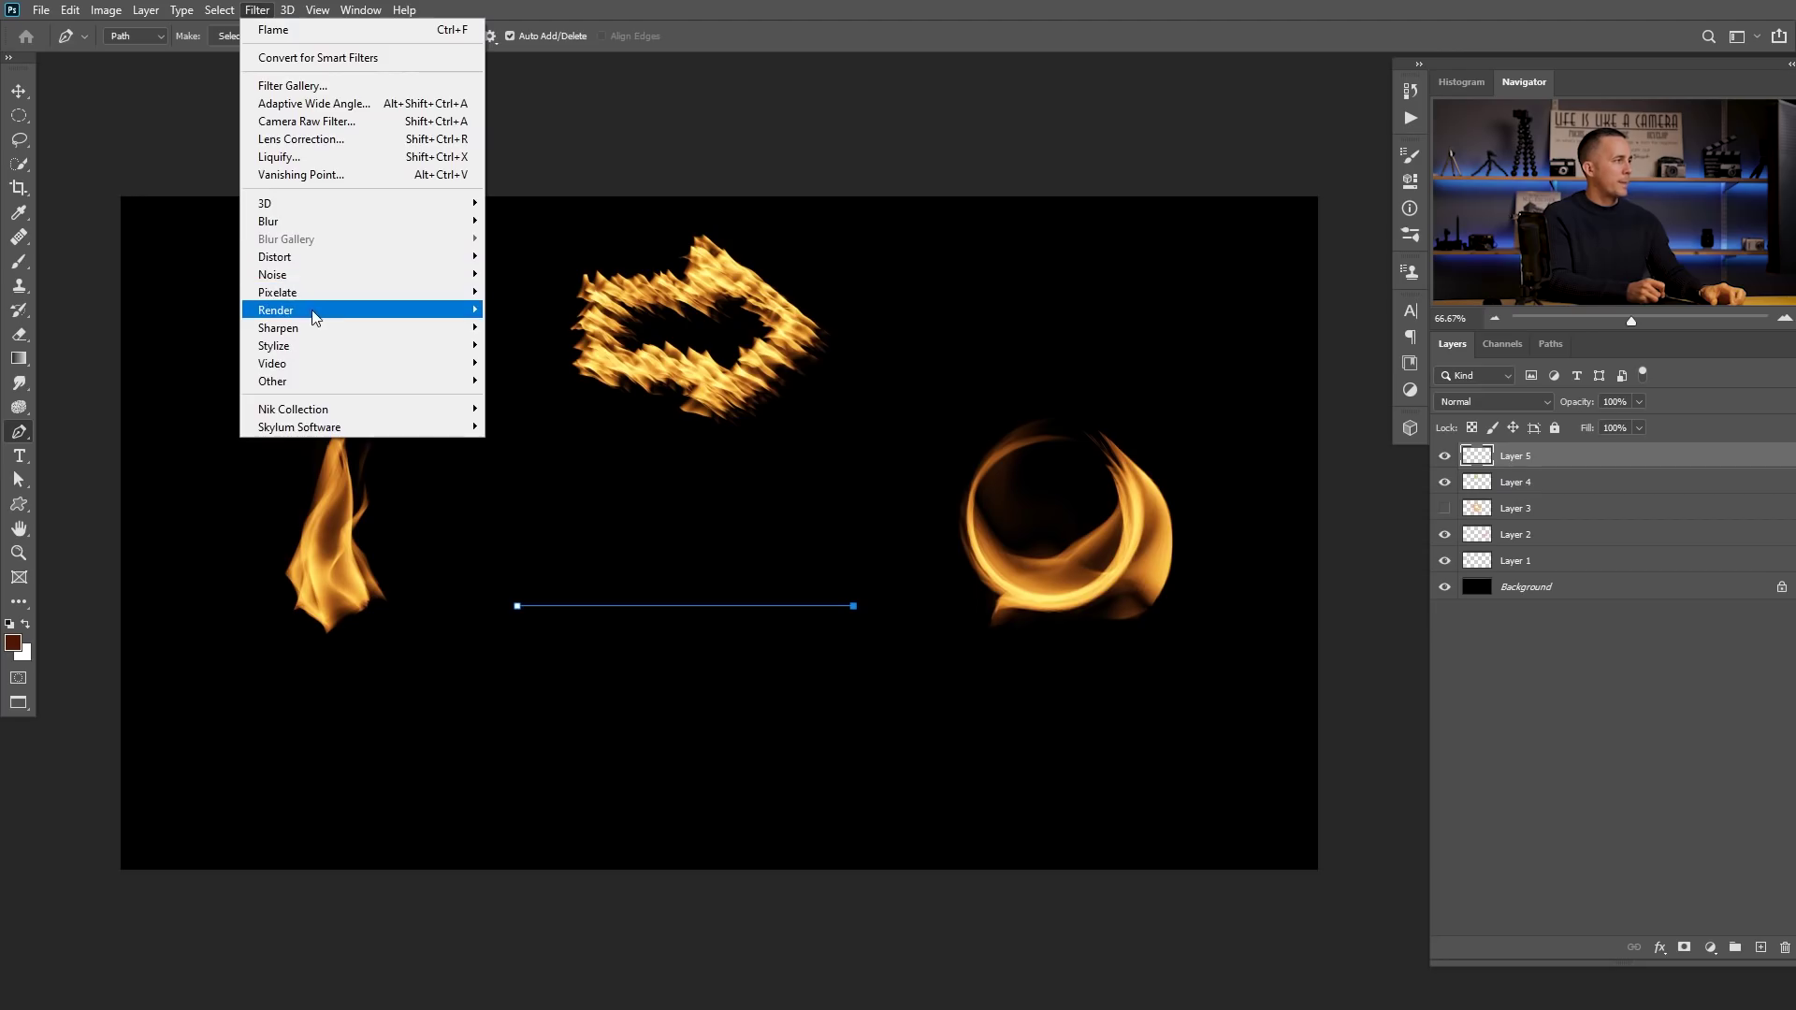
mouse_move(315, 318)
left_click(552, 310)
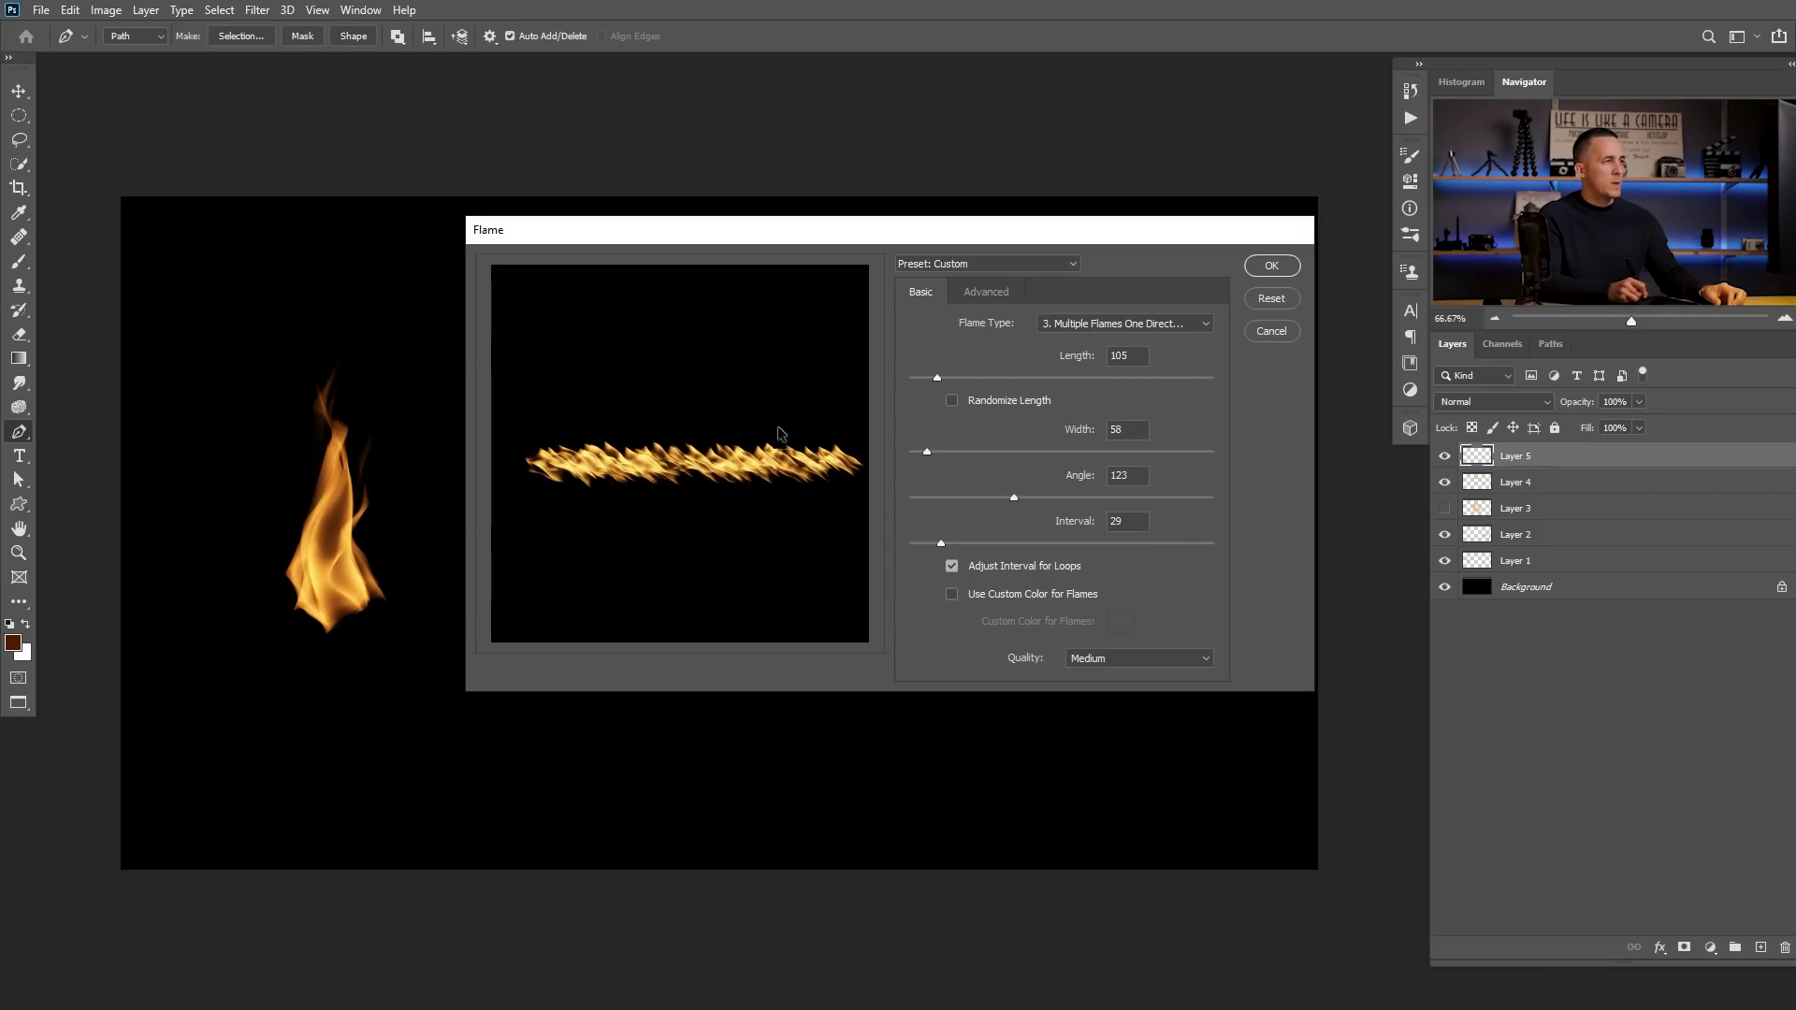
Step: Try the Multiple Flames Along Path type on the straight path with lengths of 294, 540 and 212
left_click(1048, 327)
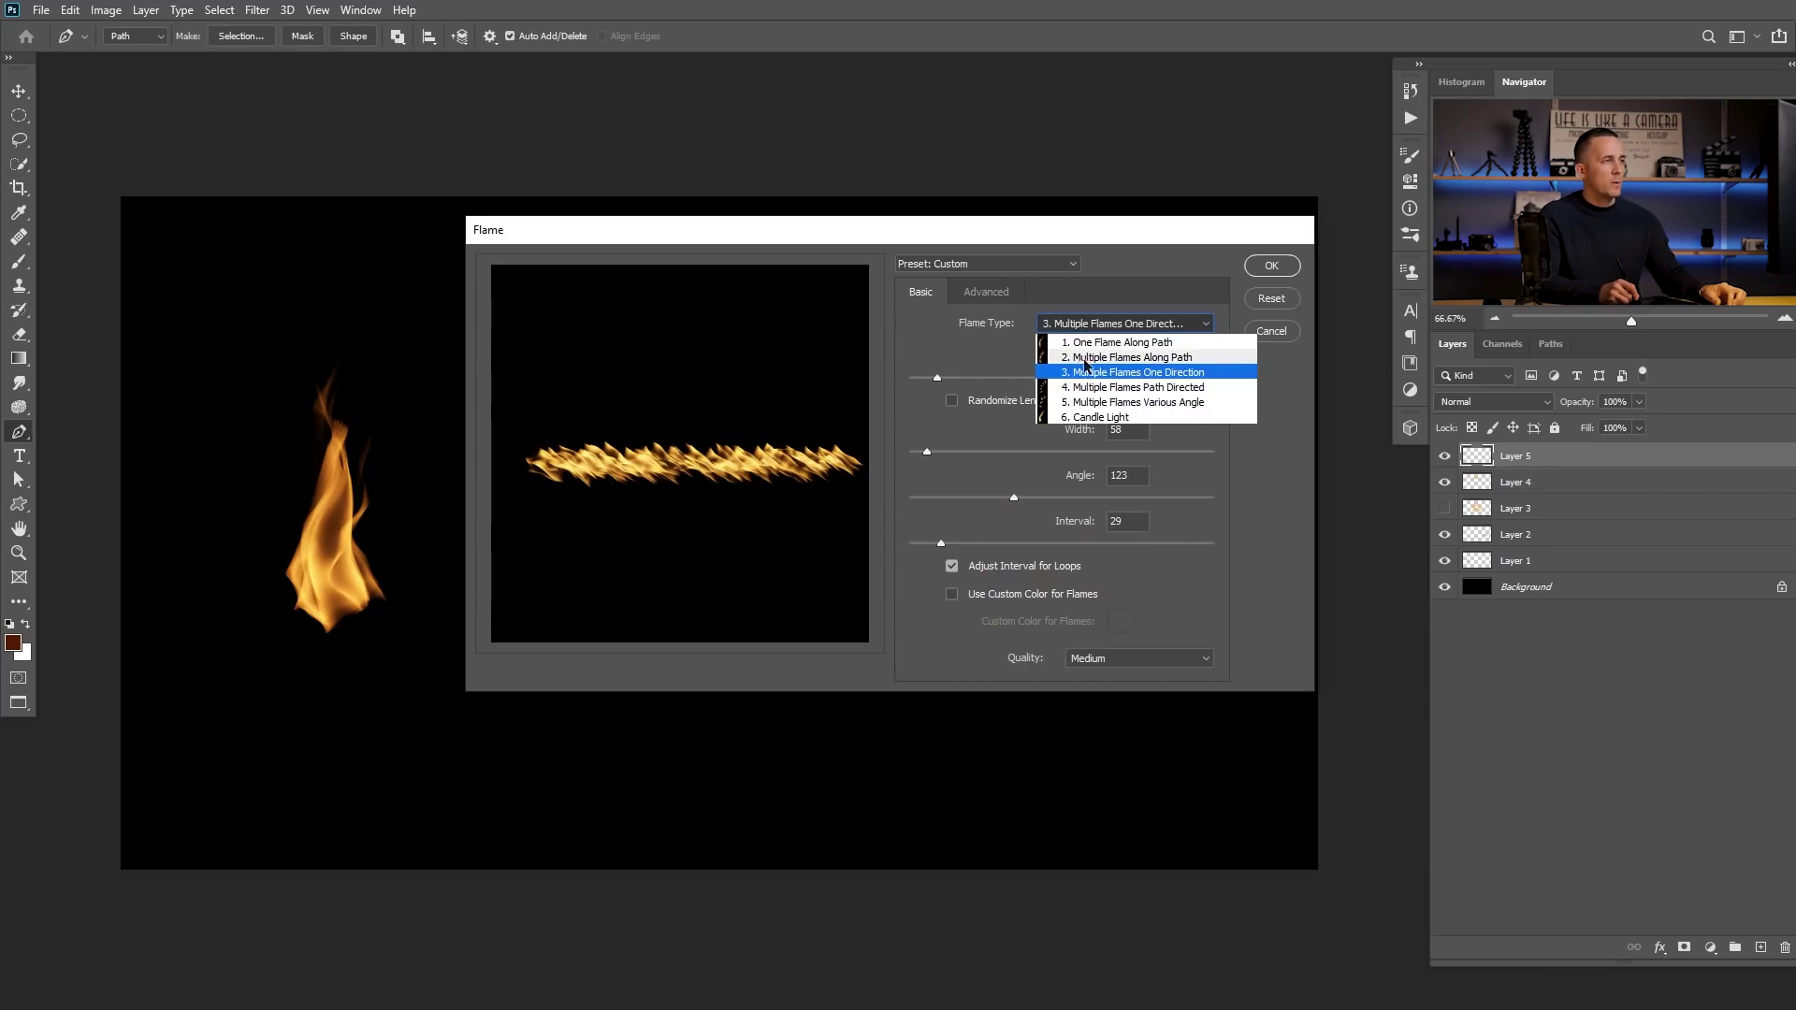
left_click(1102, 357)
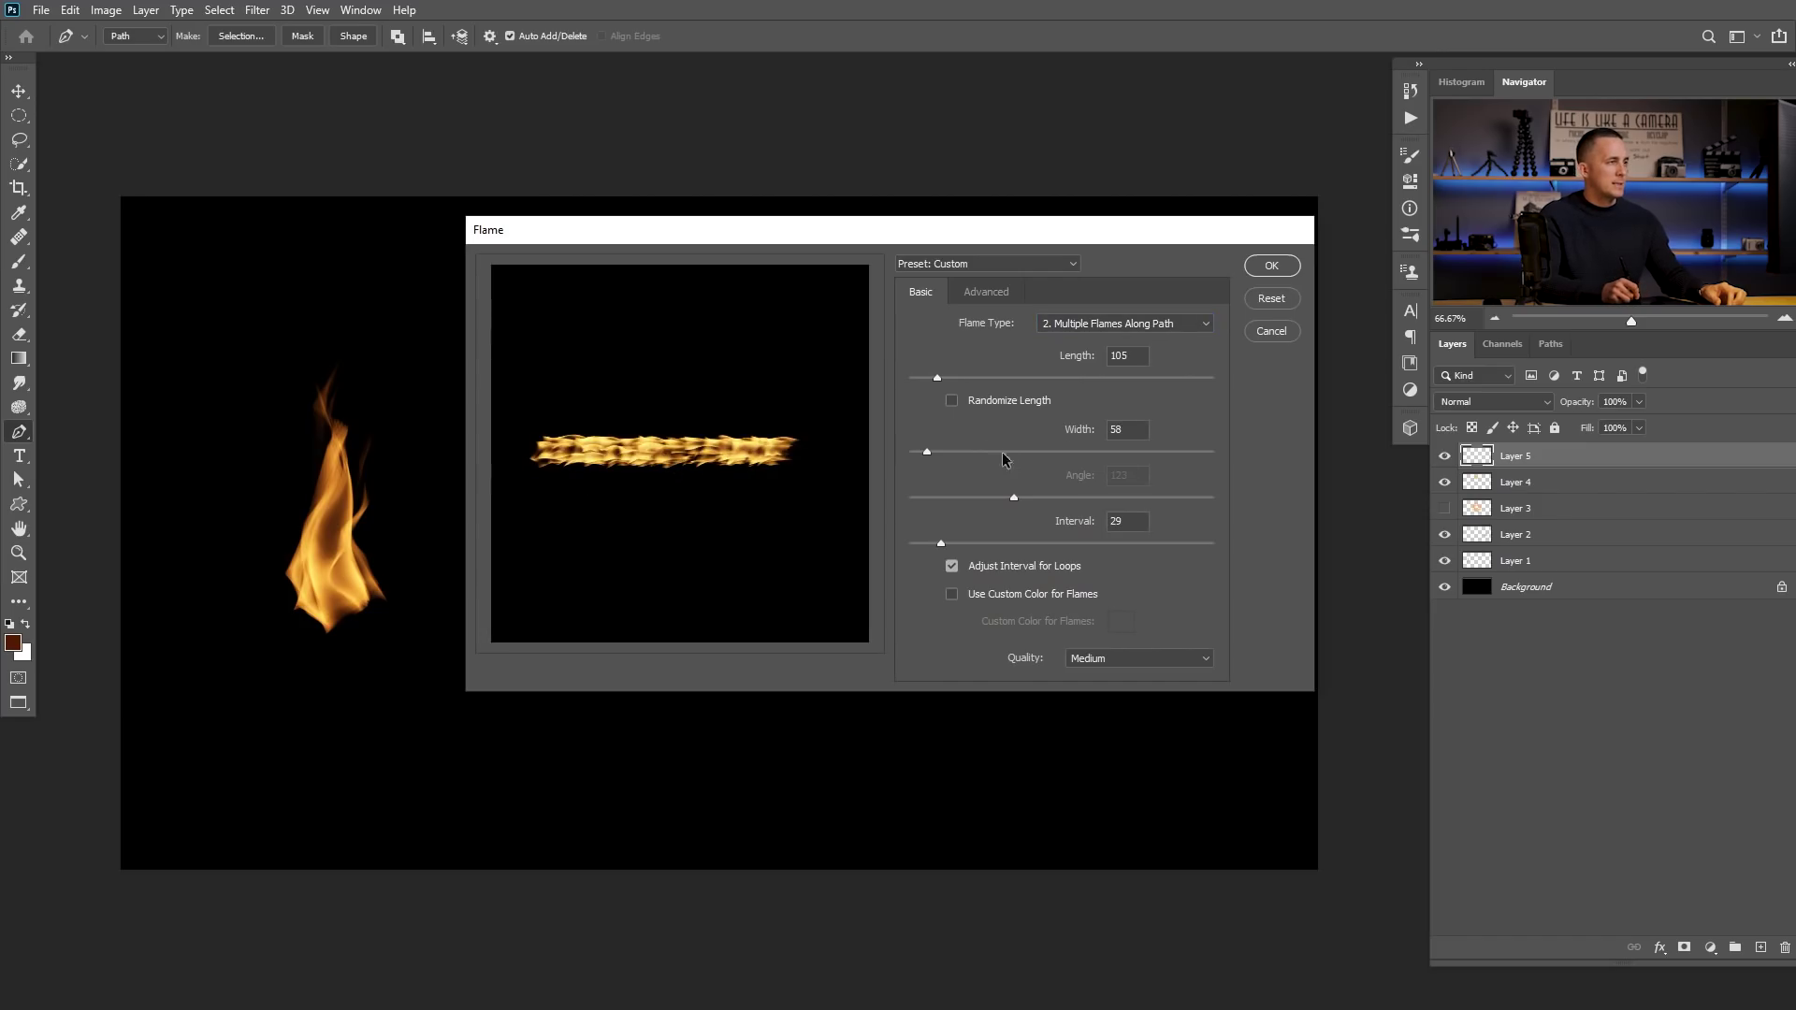
left_click_drag(939, 378, 991, 380)
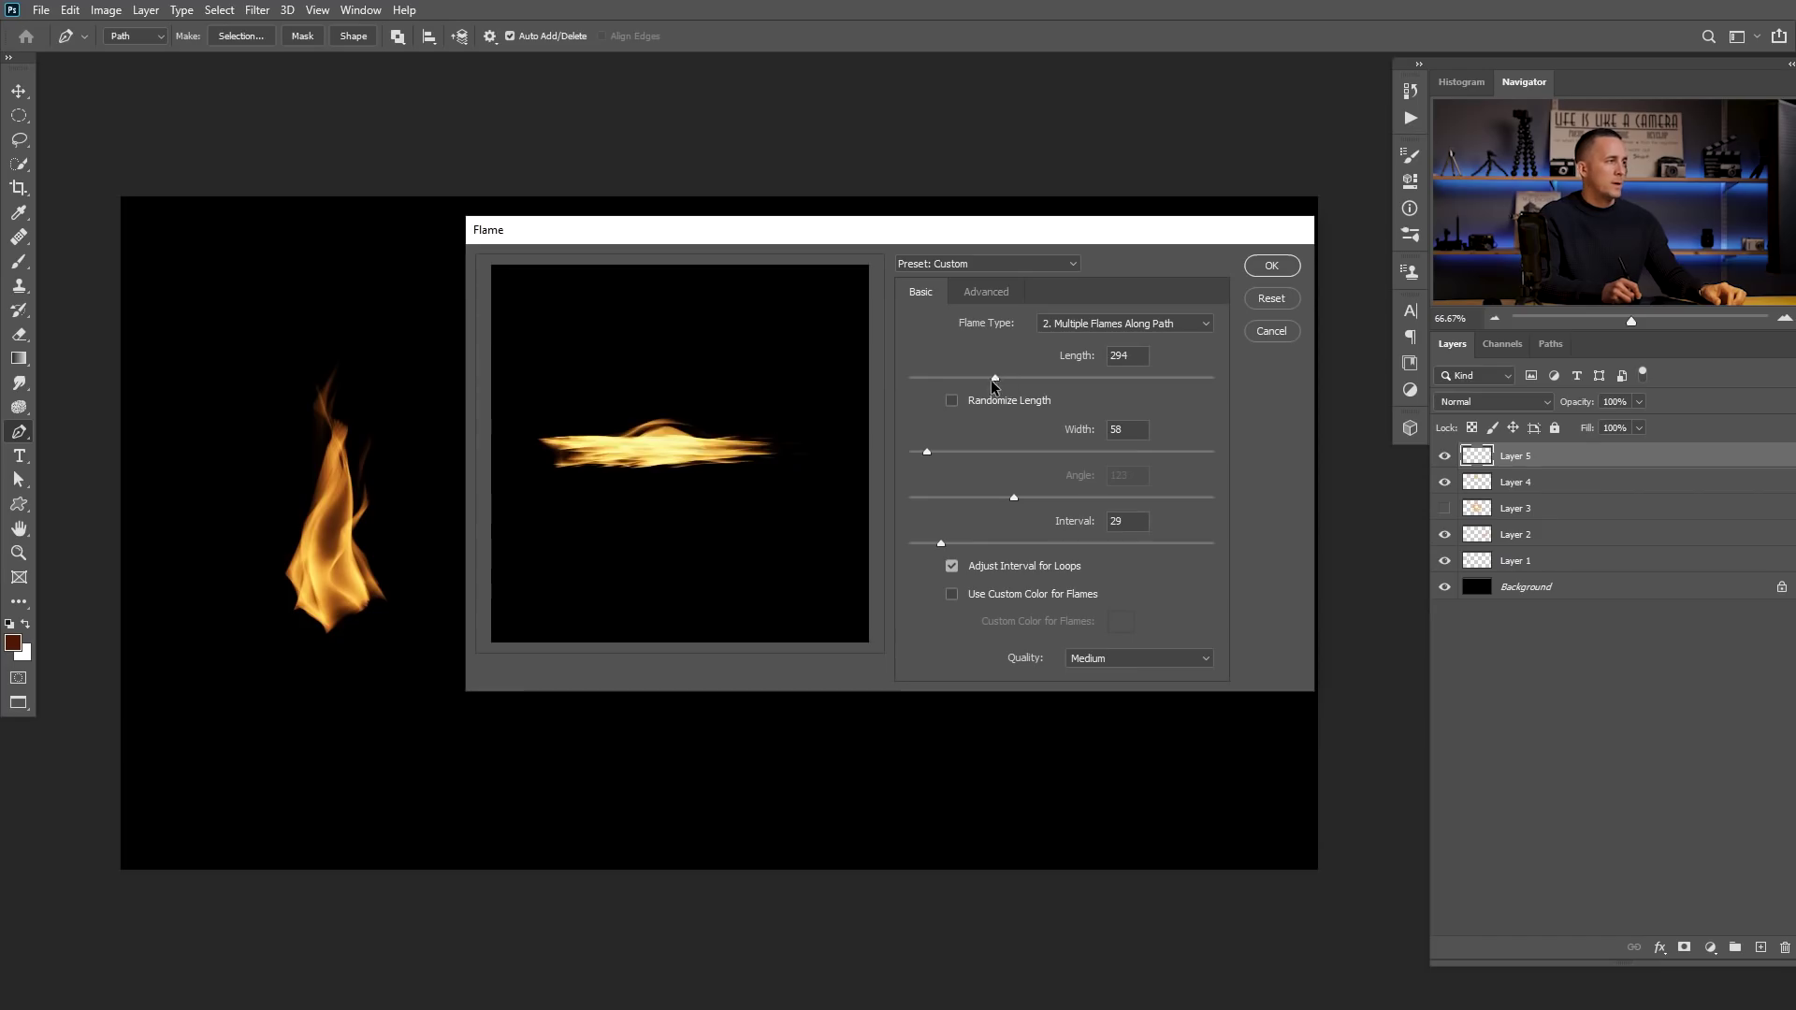
left_click_drag(994, 383, 943, 388)
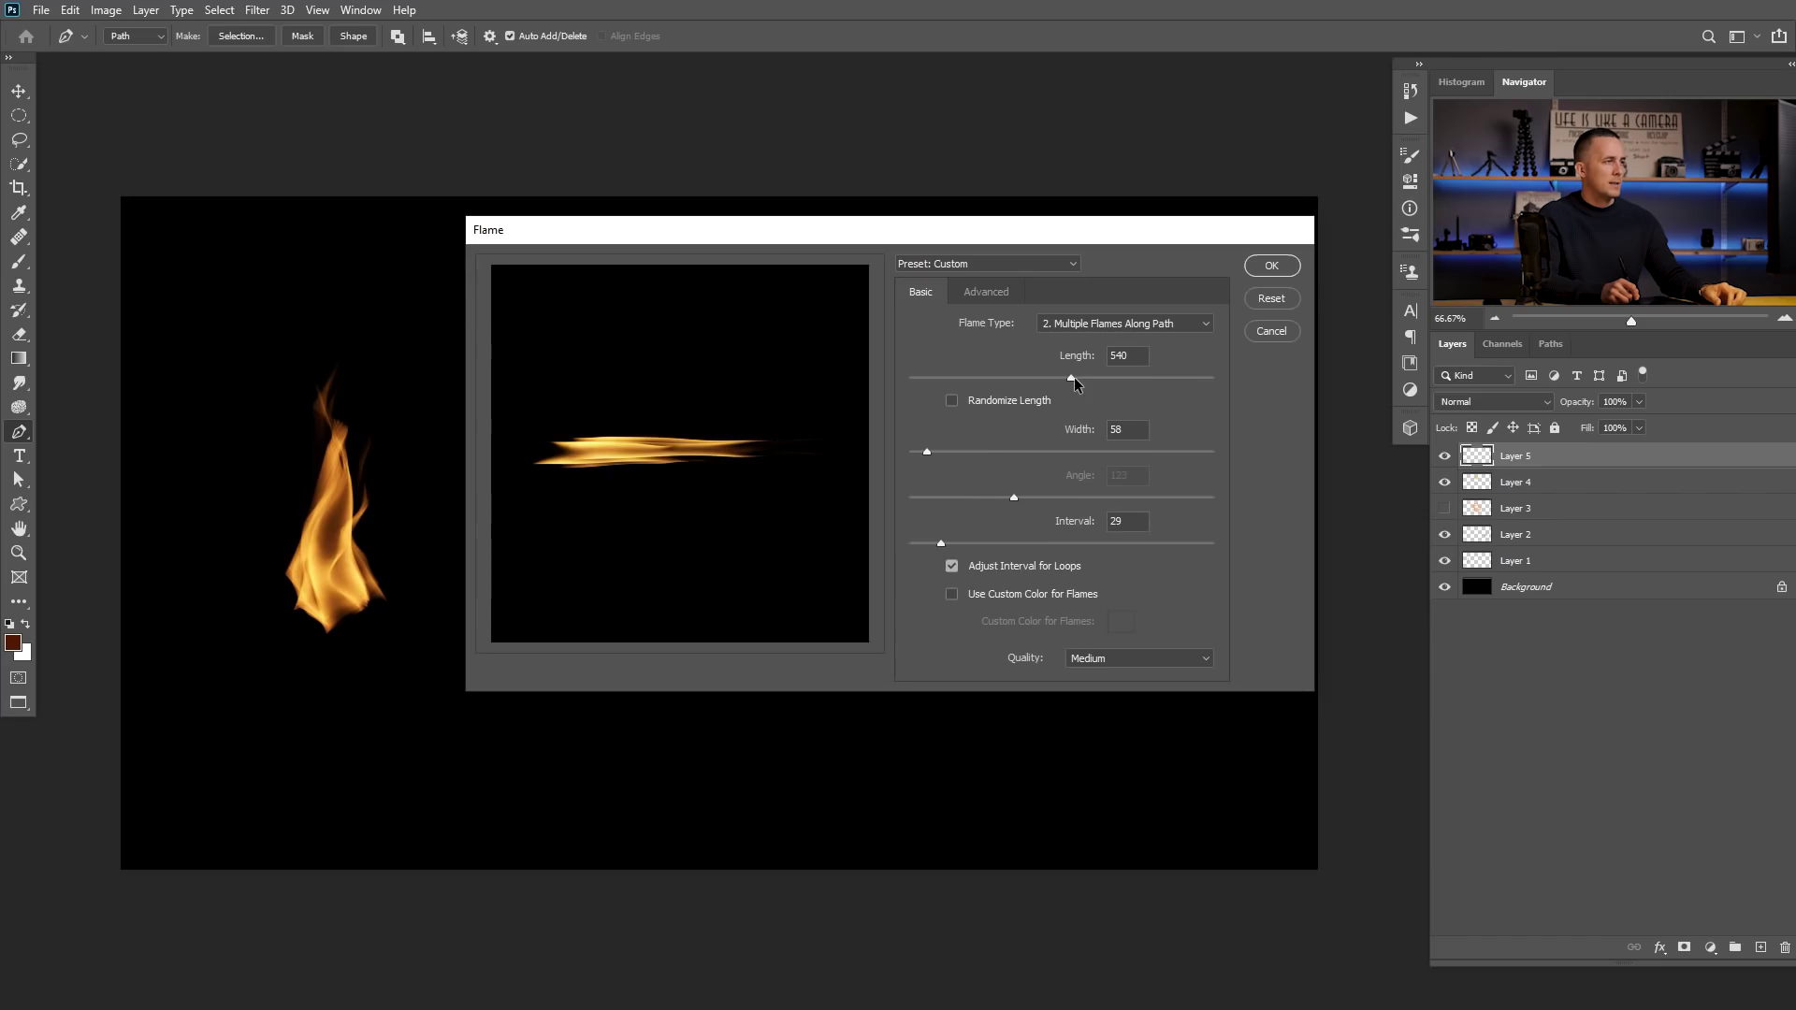
left_click_drag(1072, 378, 970, 378)
Step: Set the straight path's flame type to Multiple Flames Path Directed with length 248, width 119 and angle 0
left_click(1099, 325)
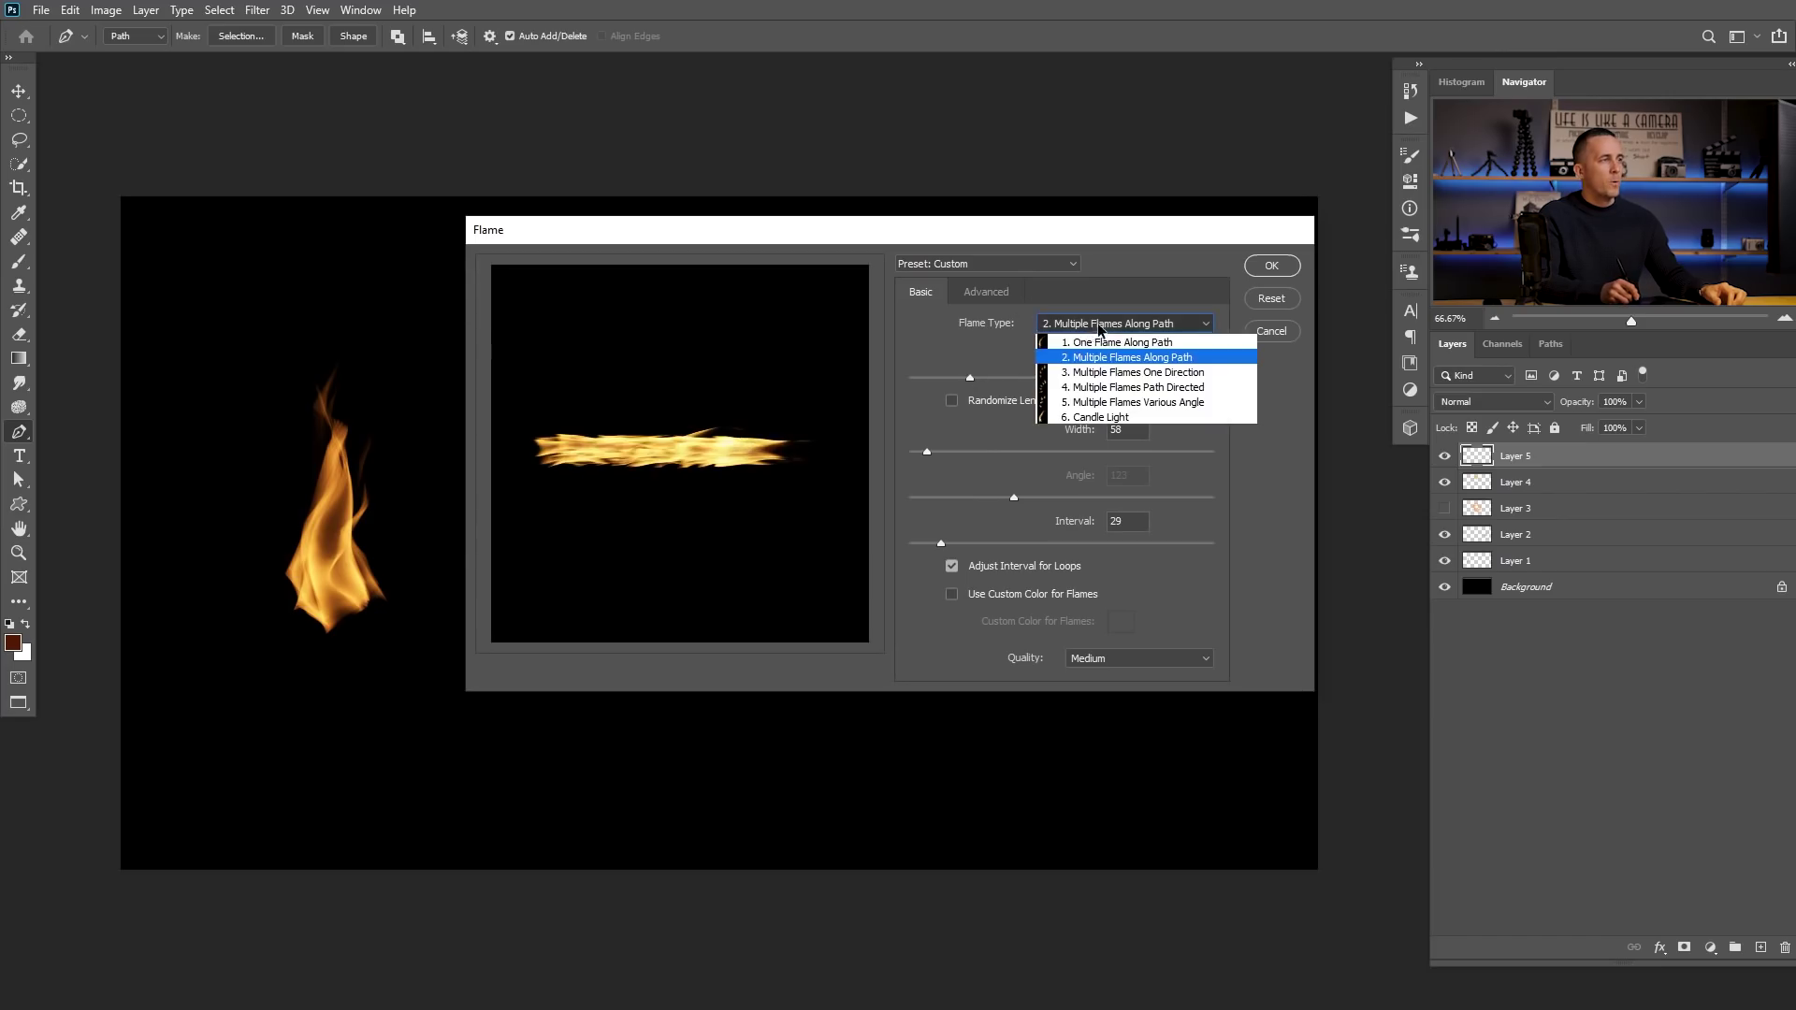
left_click(1113, 386)
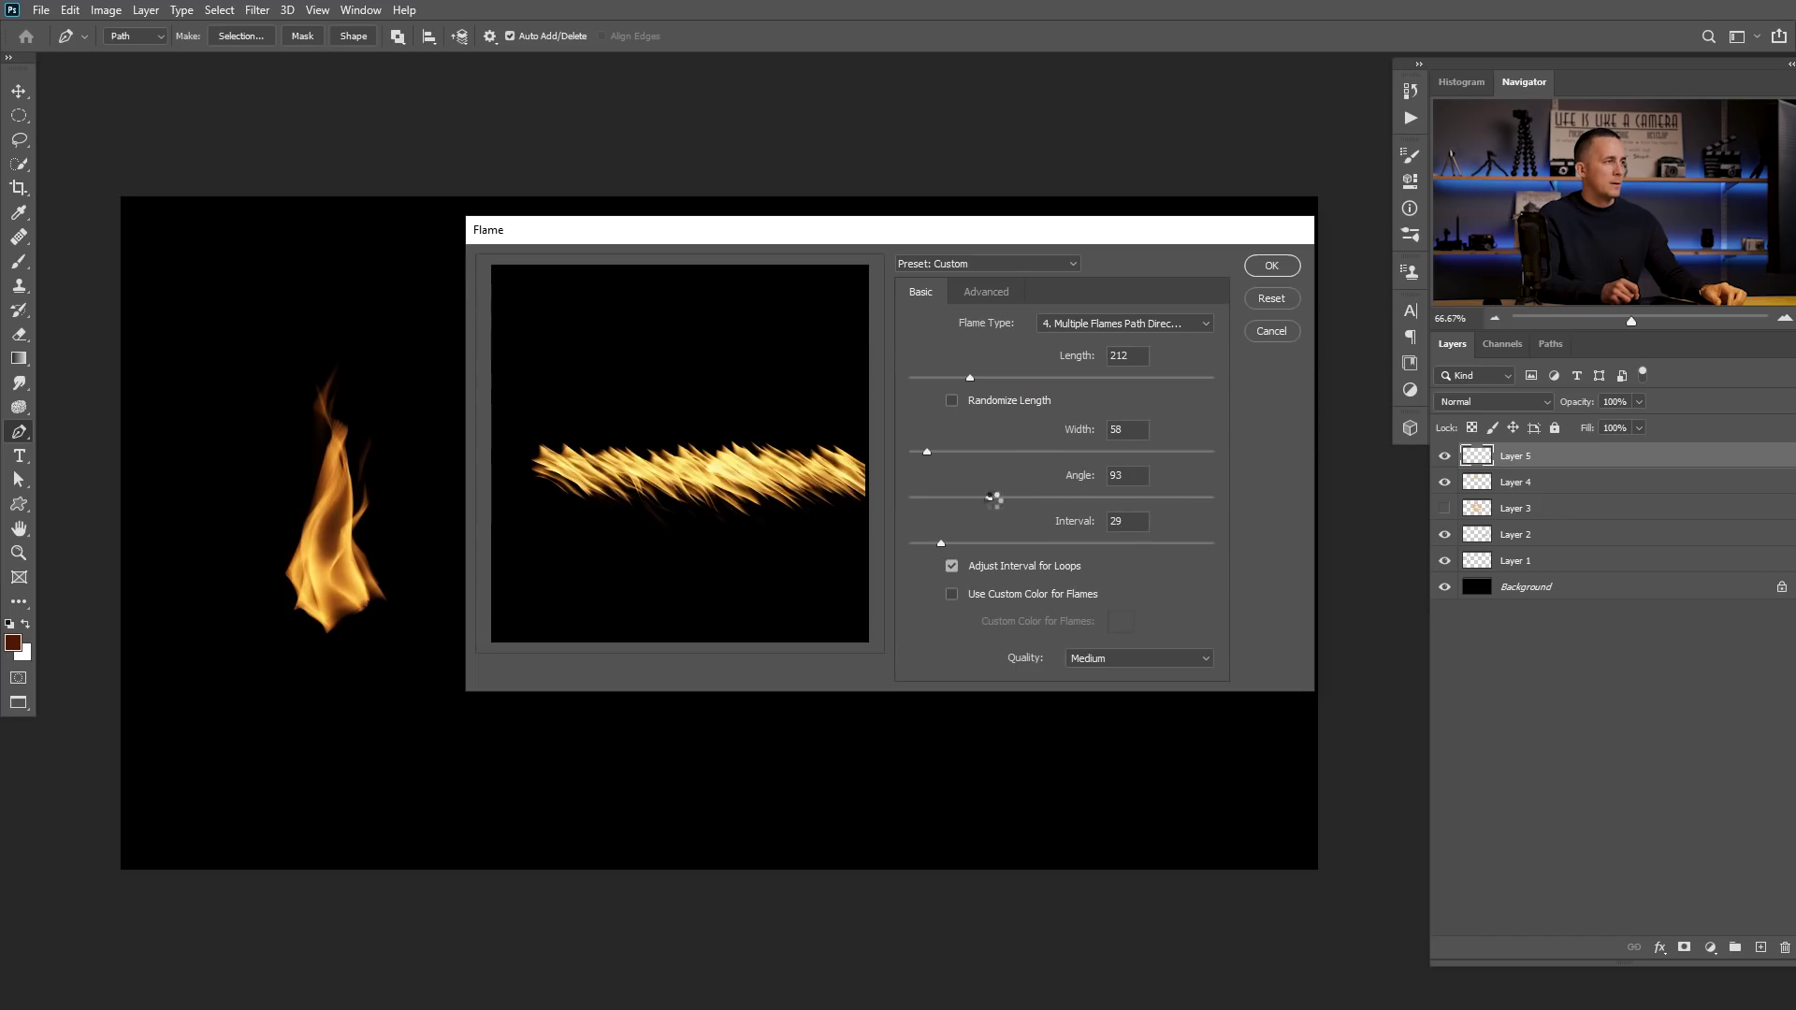
left_click_drag(996, 496, 1056, 494)
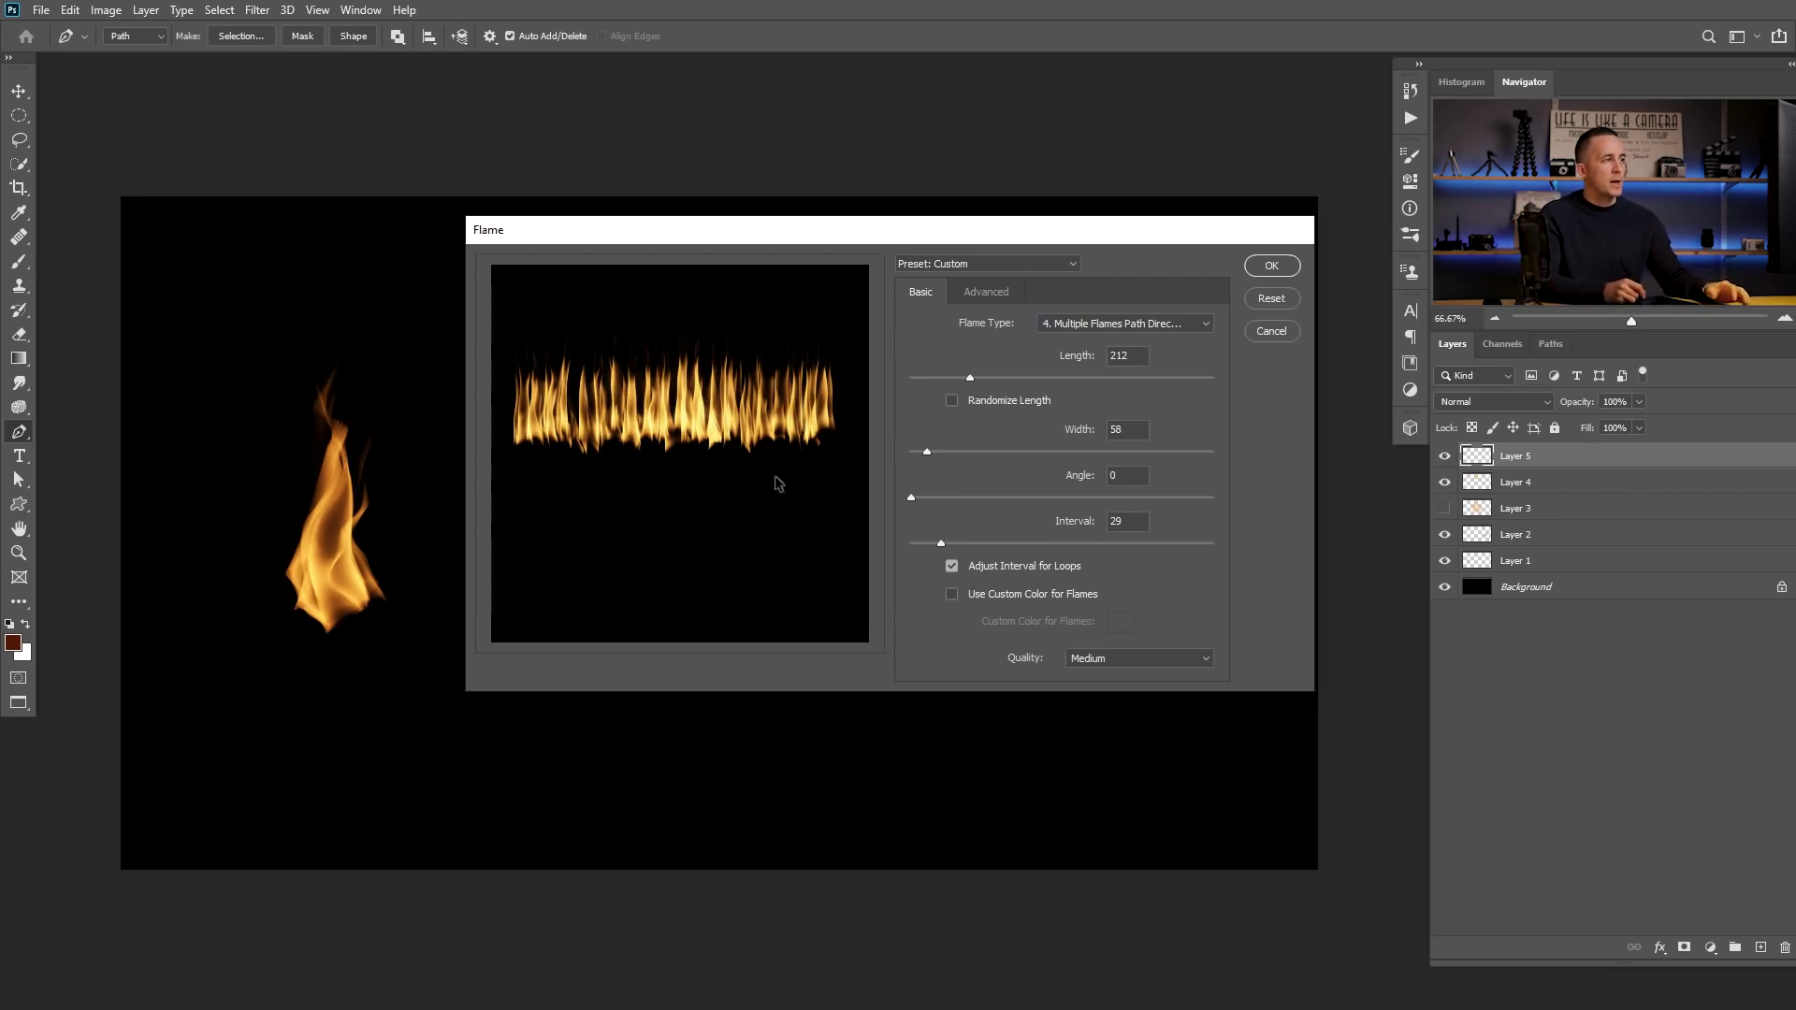
left_click_drag(973, 378, 981, 378)
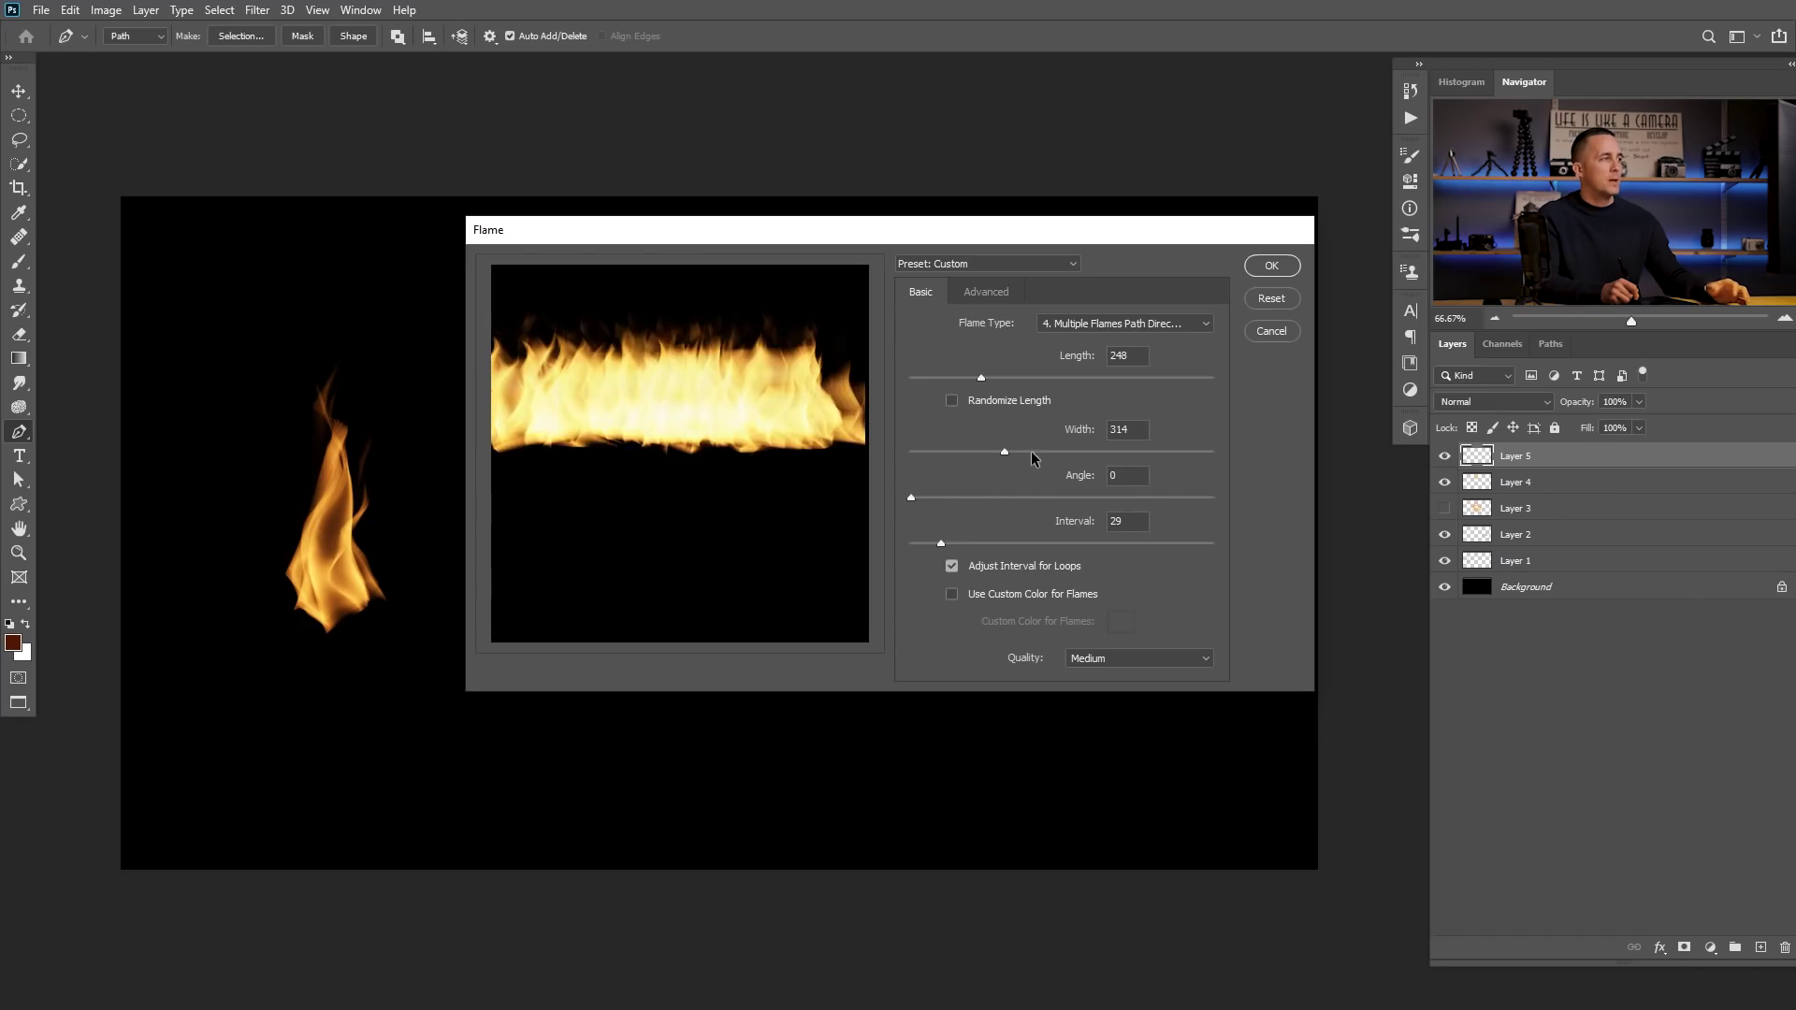
left_click_drag(986, 451, 958, 451)
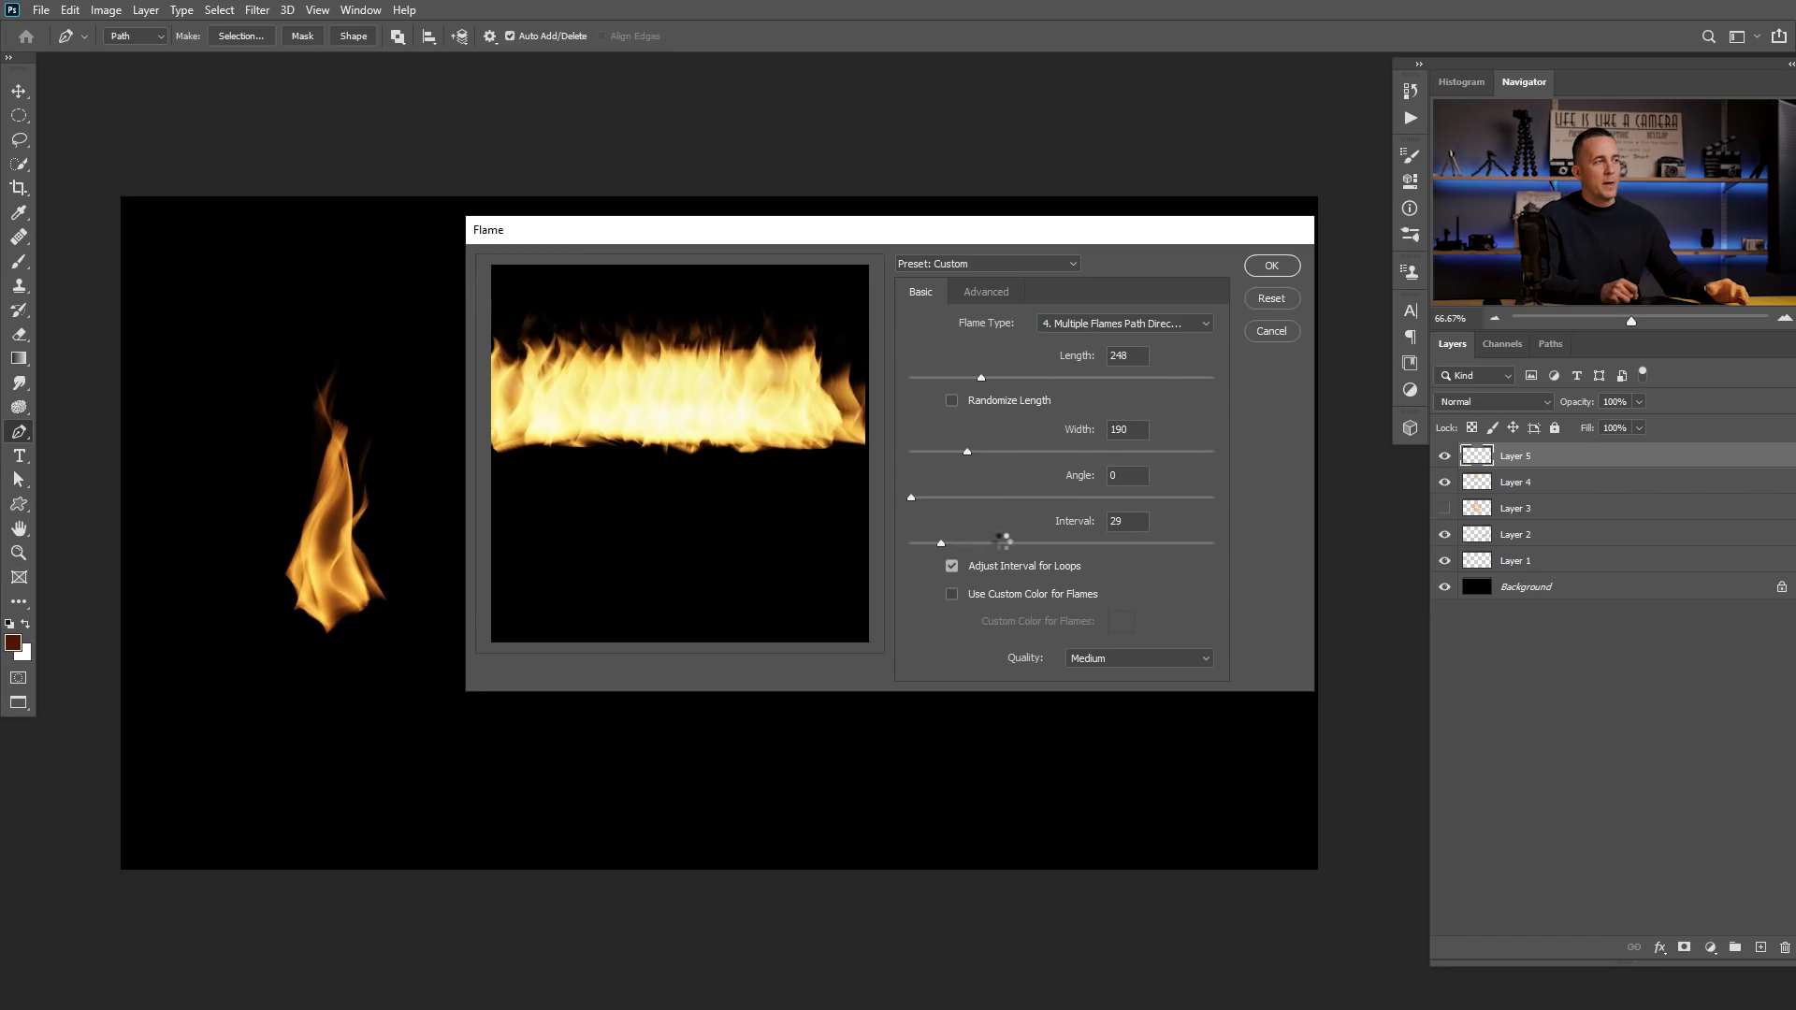
left_click_drag(958, 455, 954, 451)
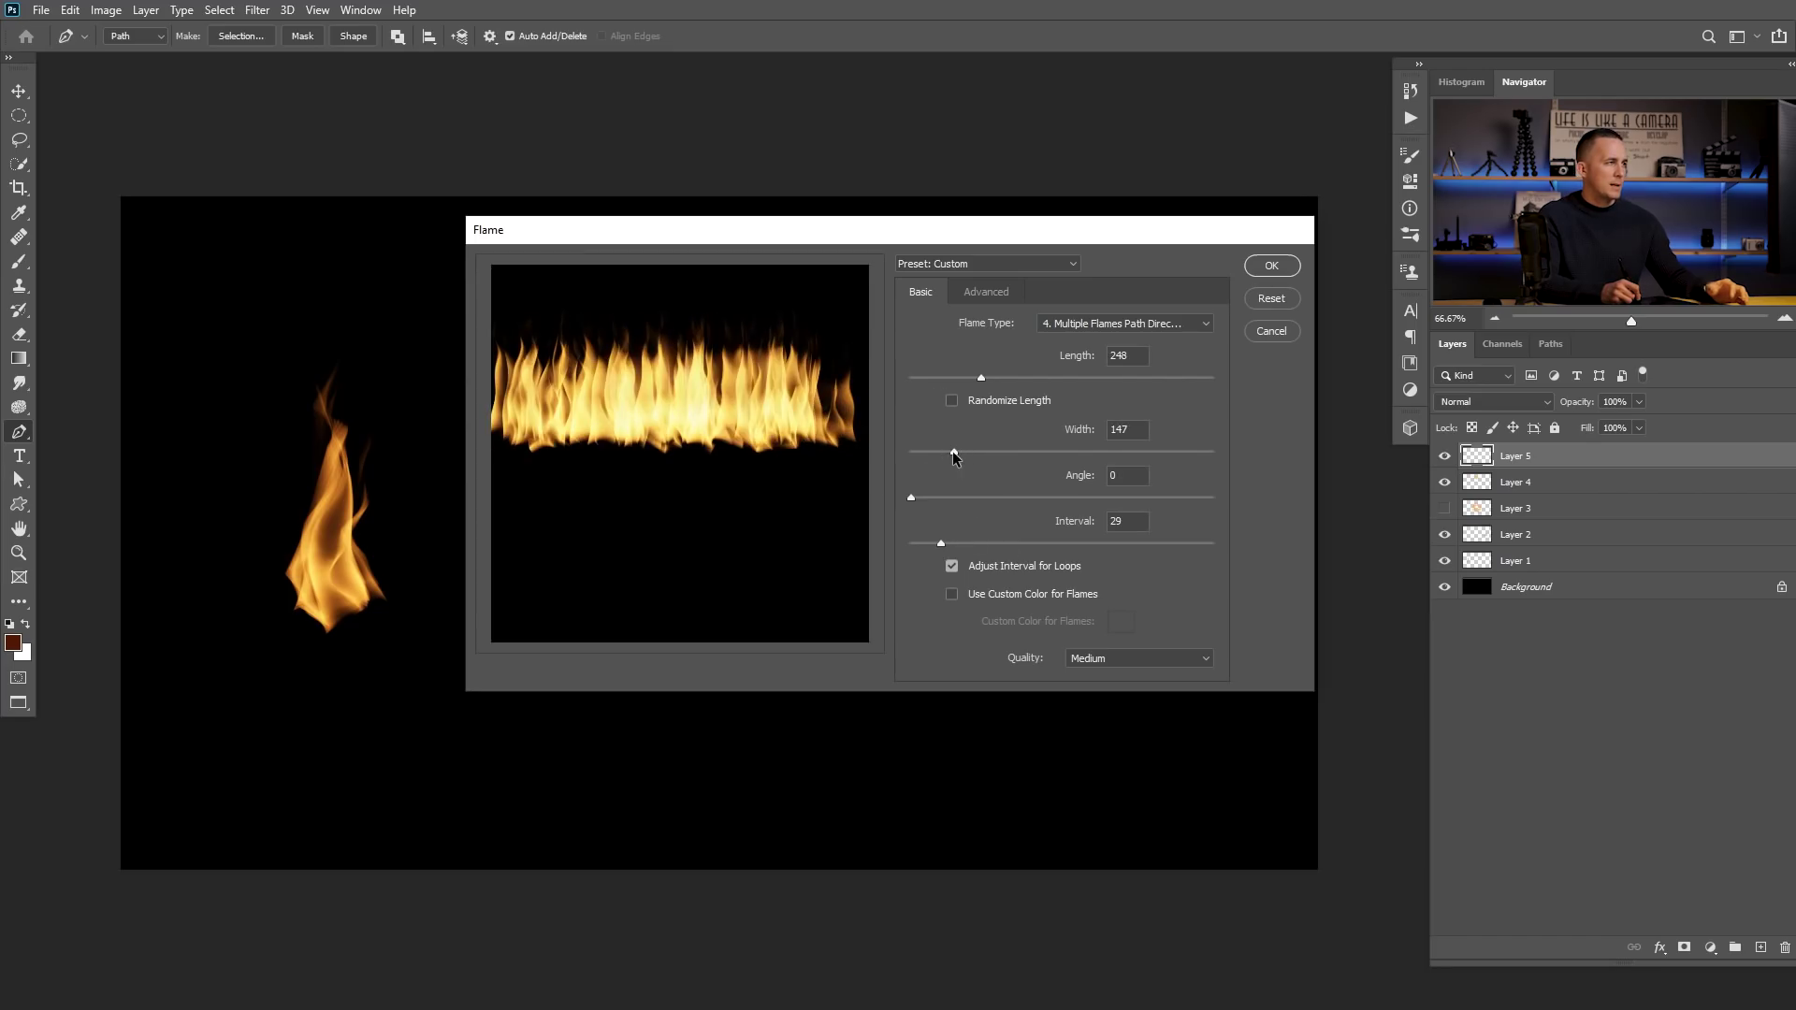
left_click_drag(947, 451, 942, 451)
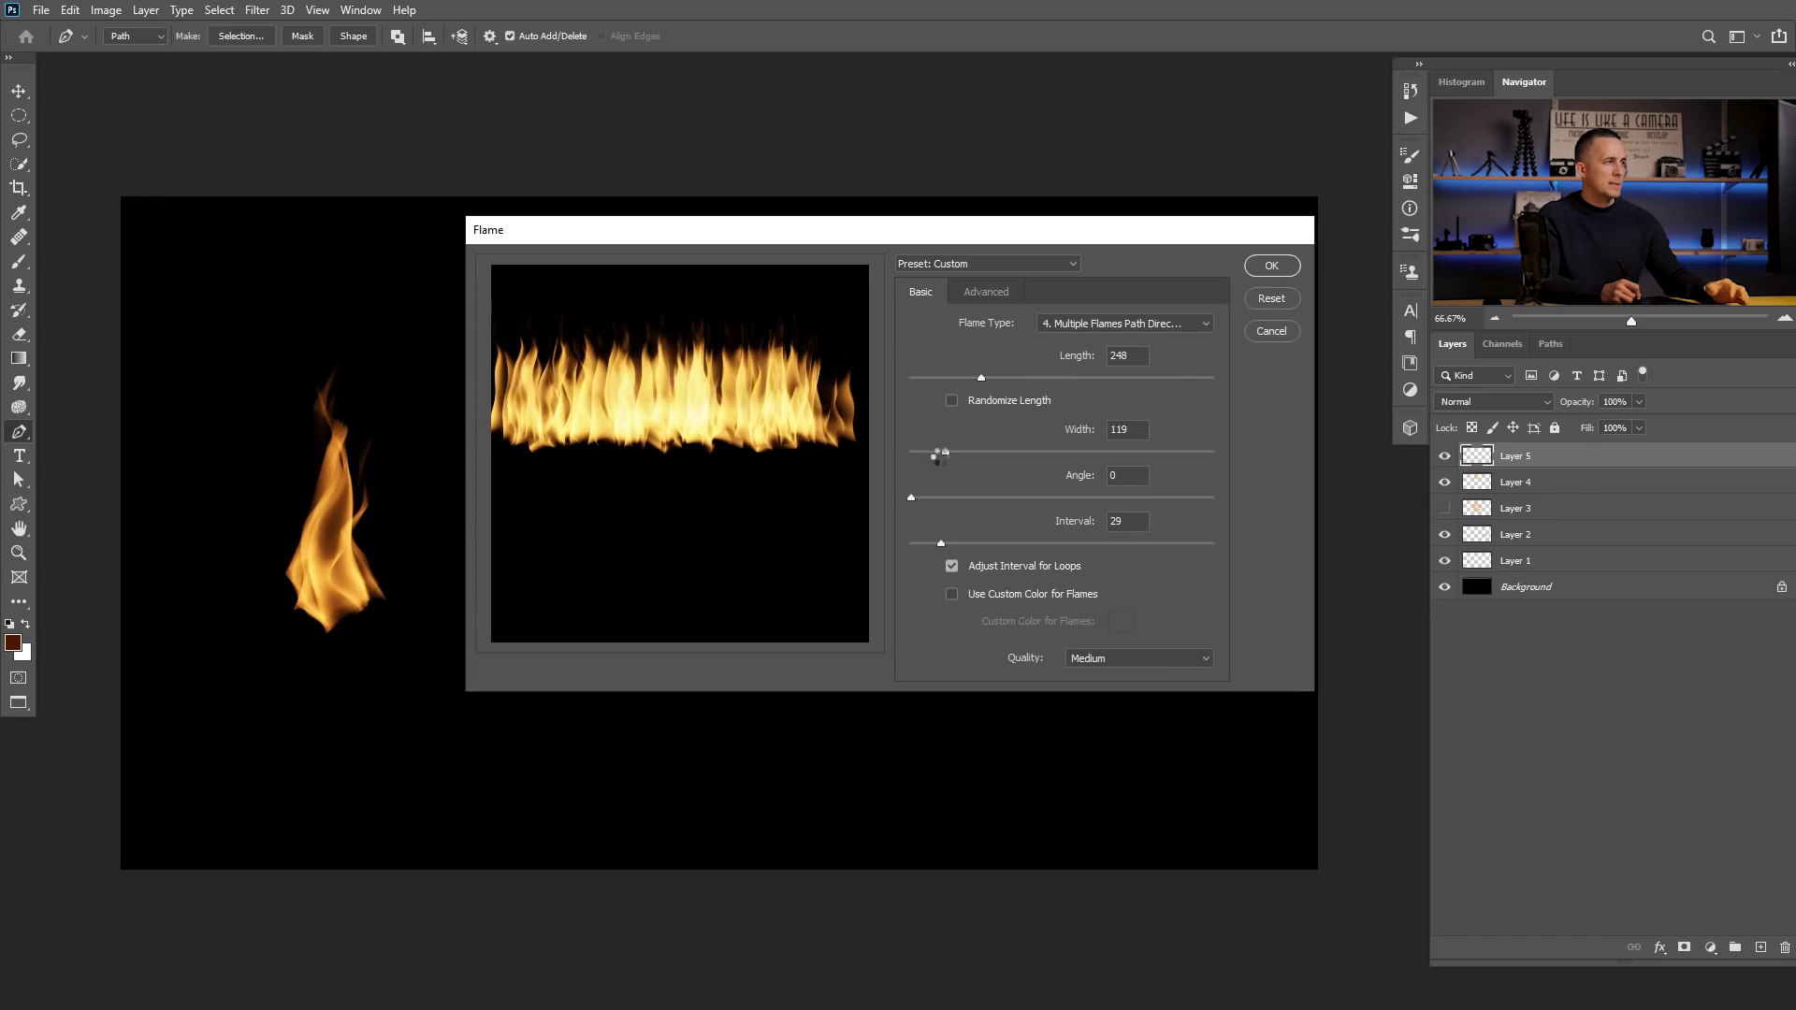
Step: Compare the Draft (Fast) and Low qualities, set the quality to Fine (Very Slow), and apply the flames to the straight path
left_click(986, 292)
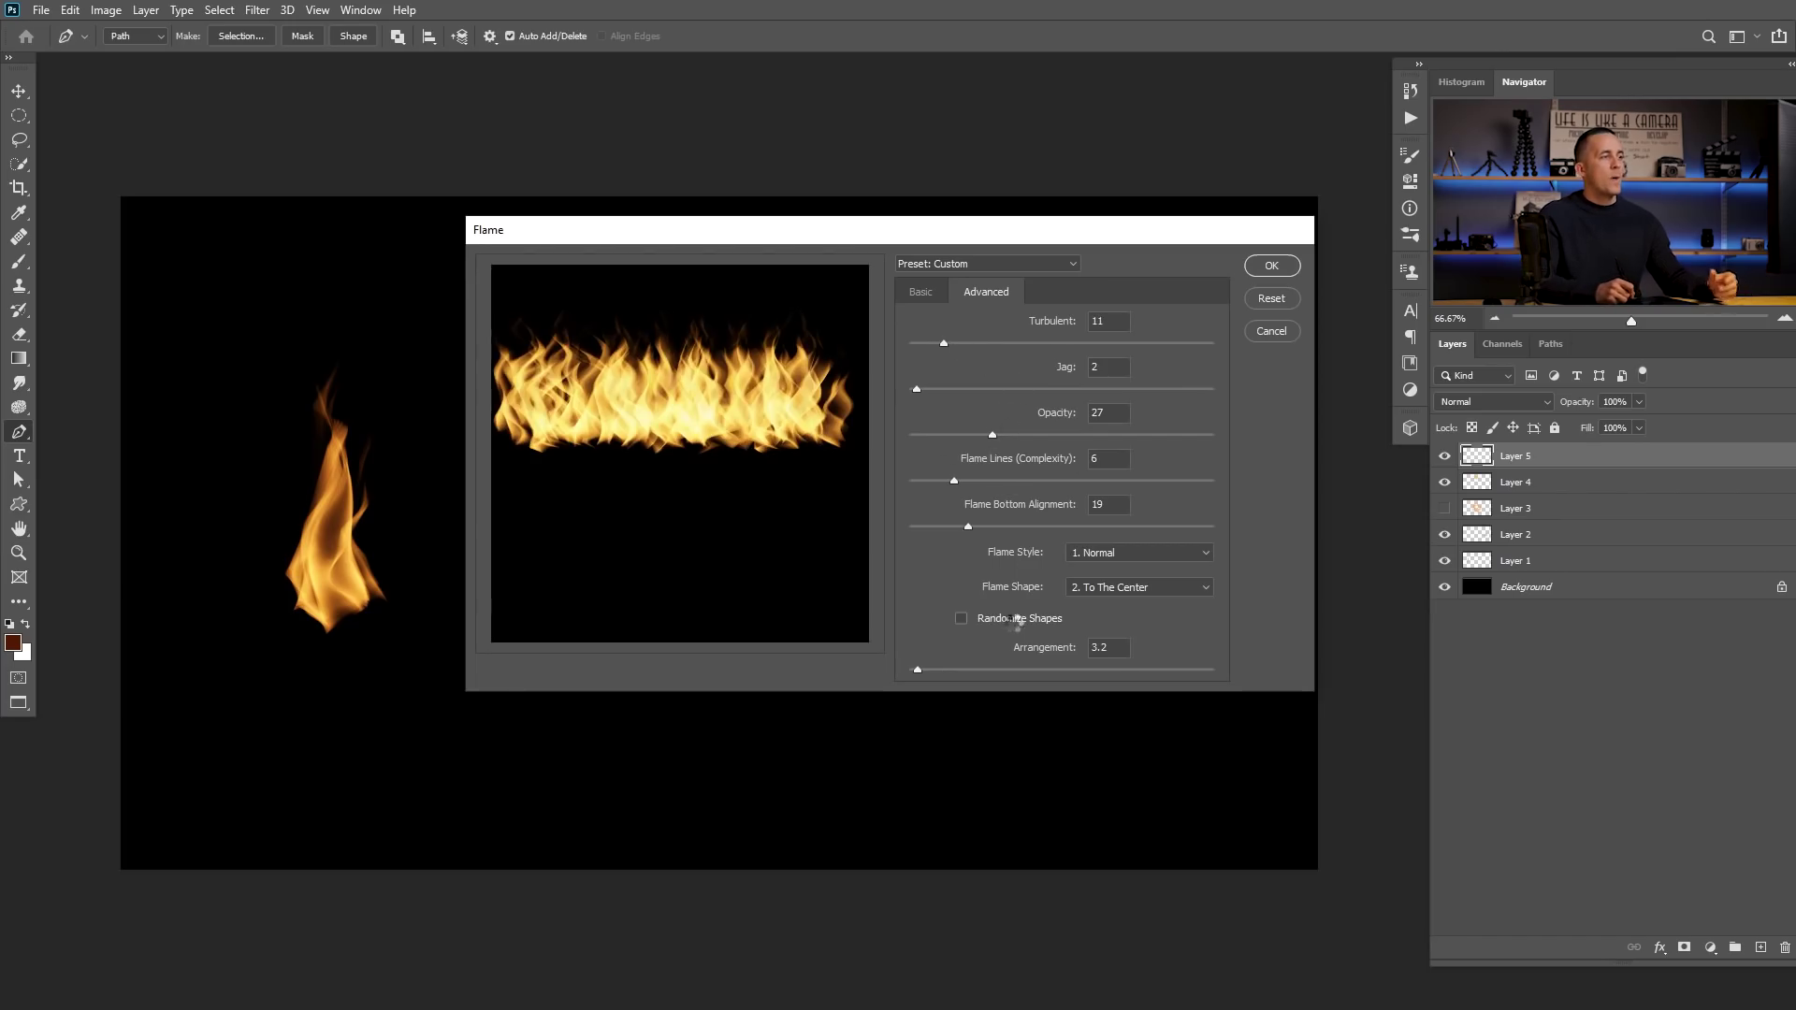
left_click(941, 291)
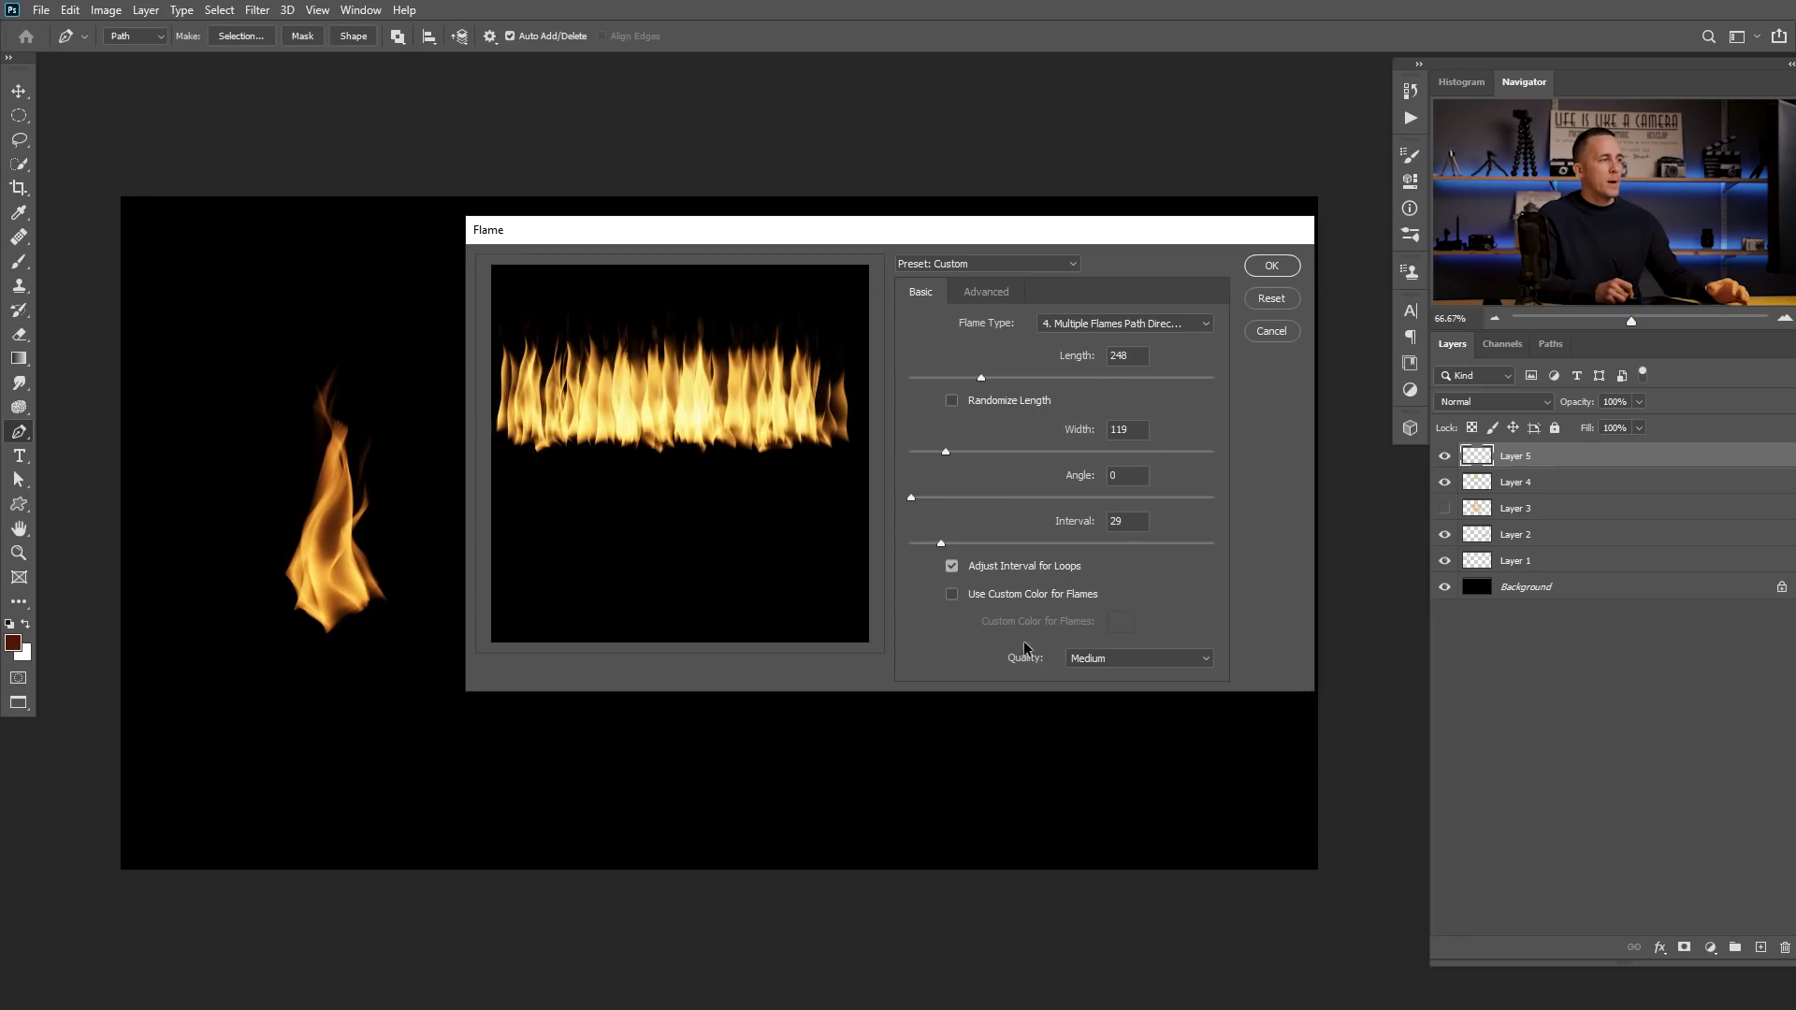
left_click(1118, 661)
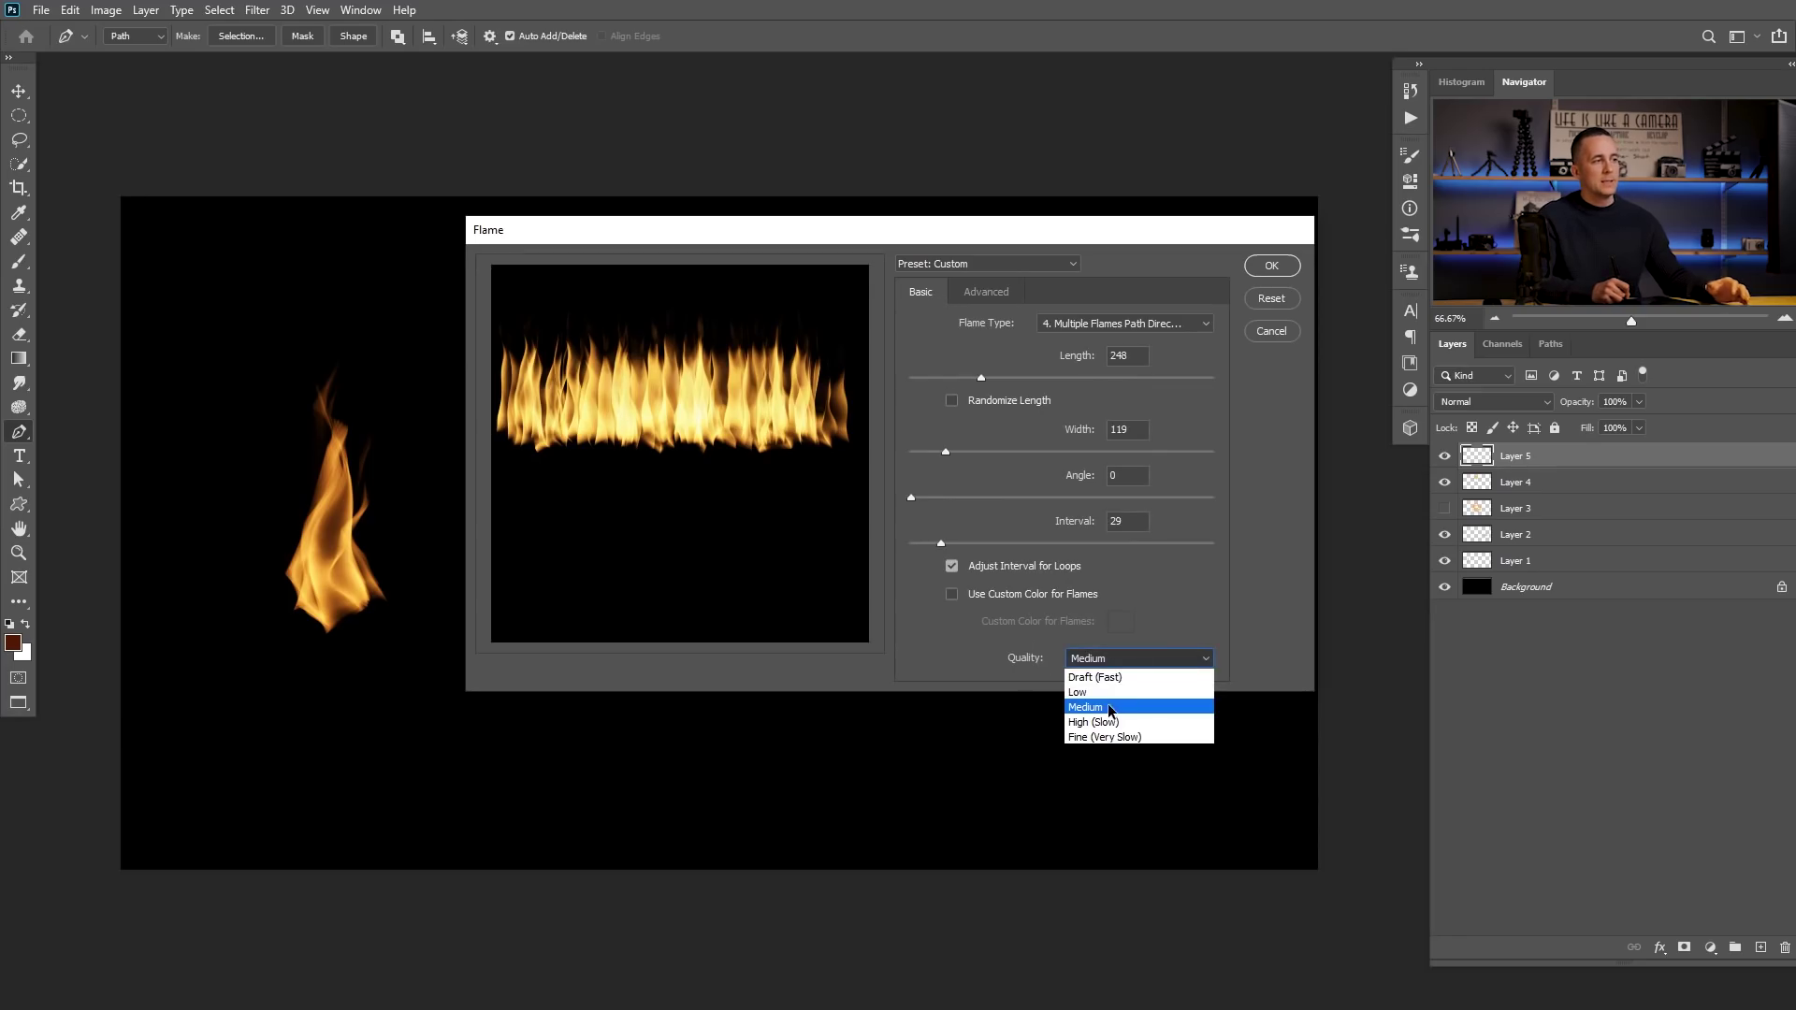
left_click(1118, 676)
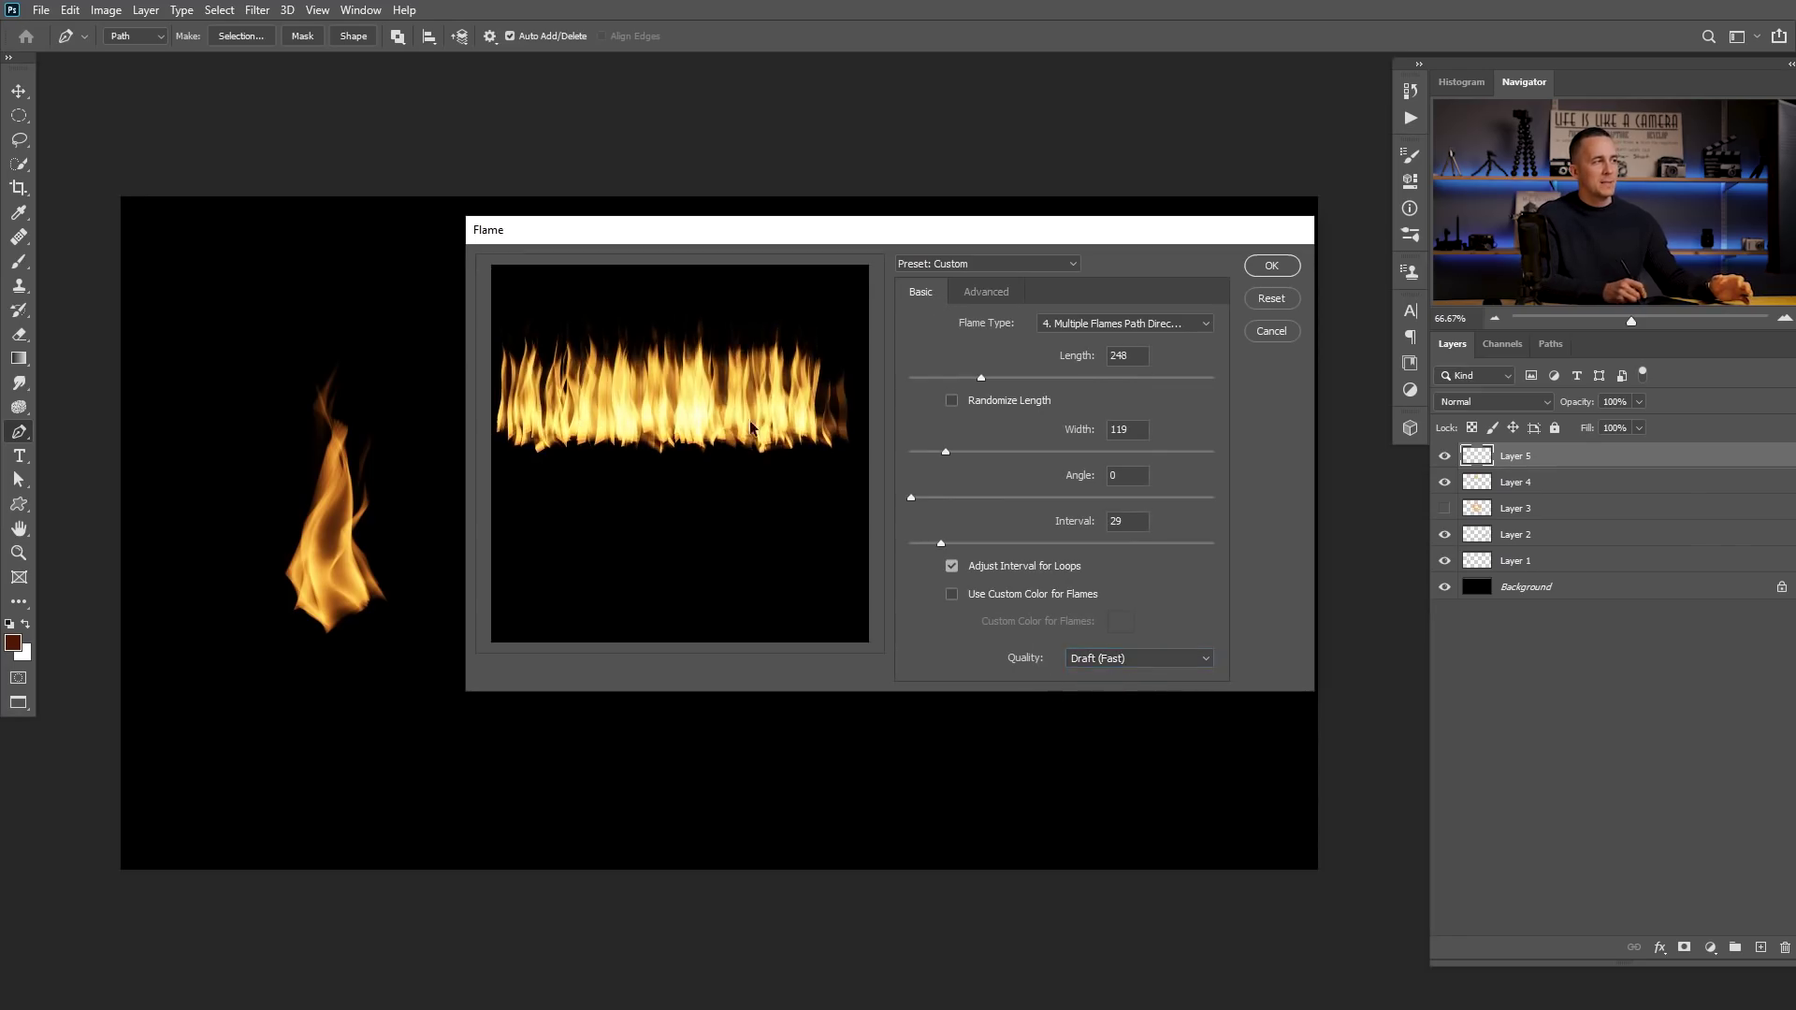
left_click(1122, 658)
left_click(1115, 691)
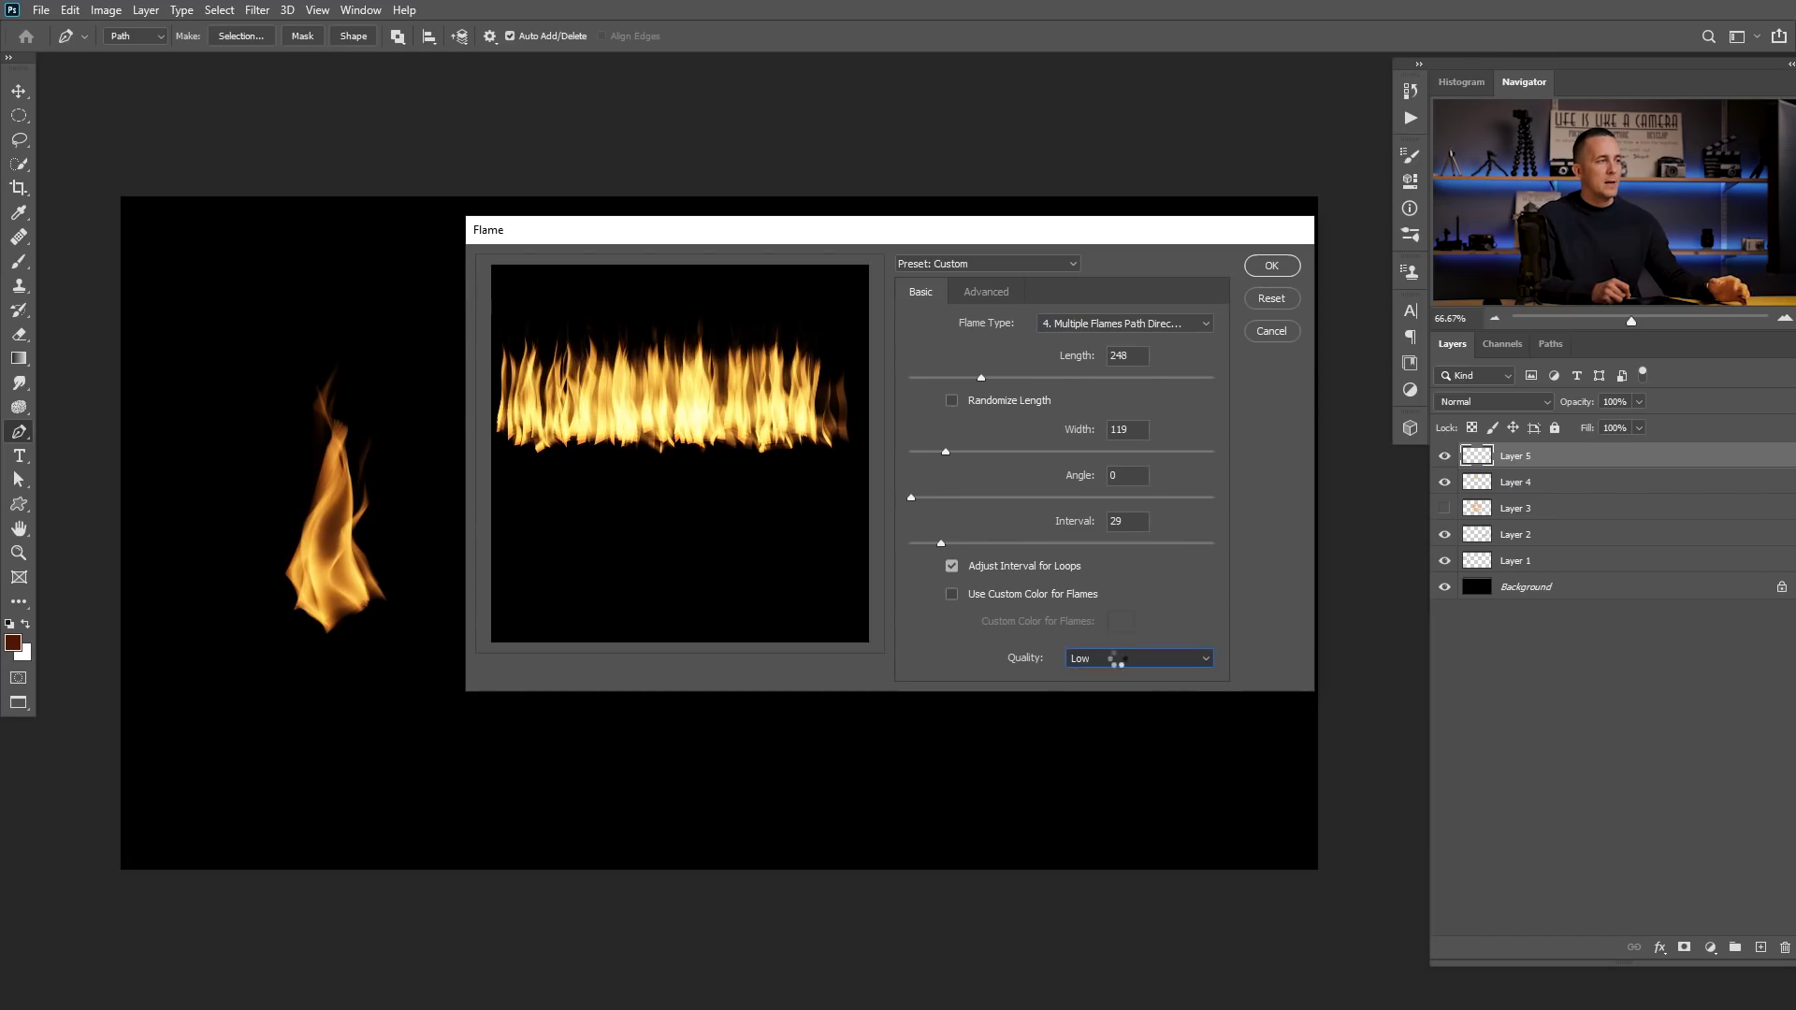
left_click(1118, 659)
left_click(1116, 737)
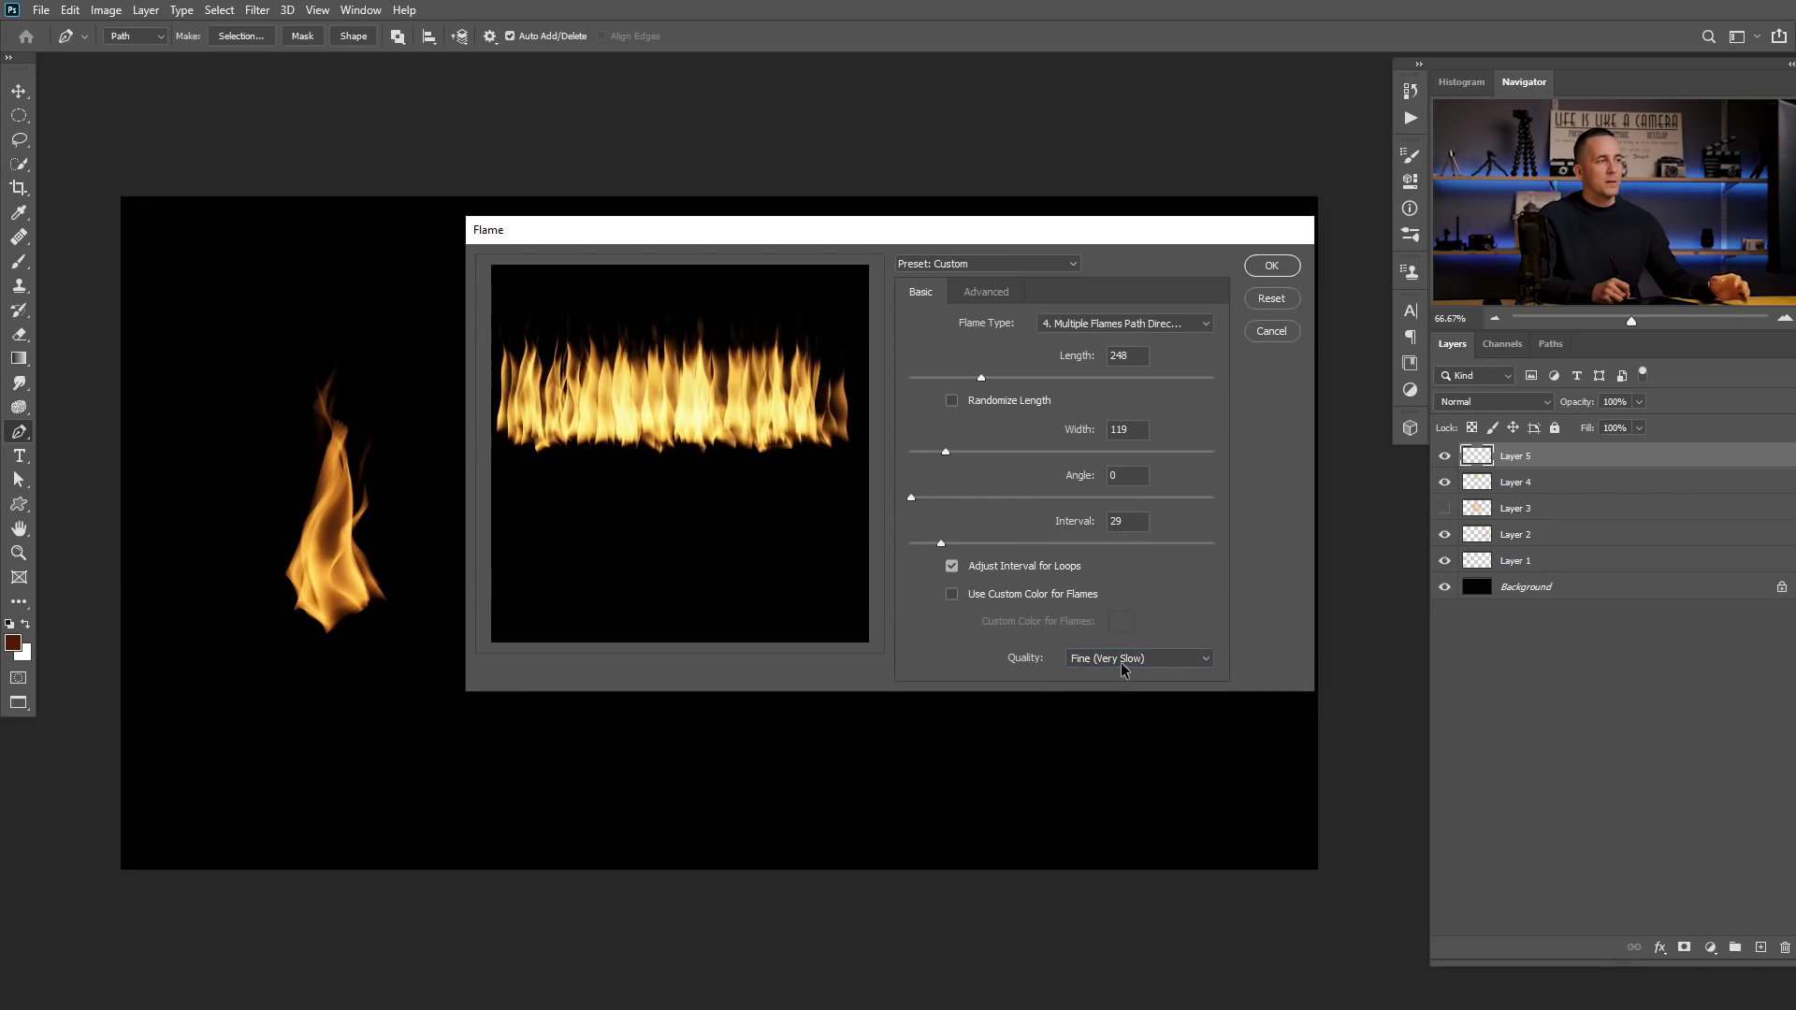
left_click(1275, 267)
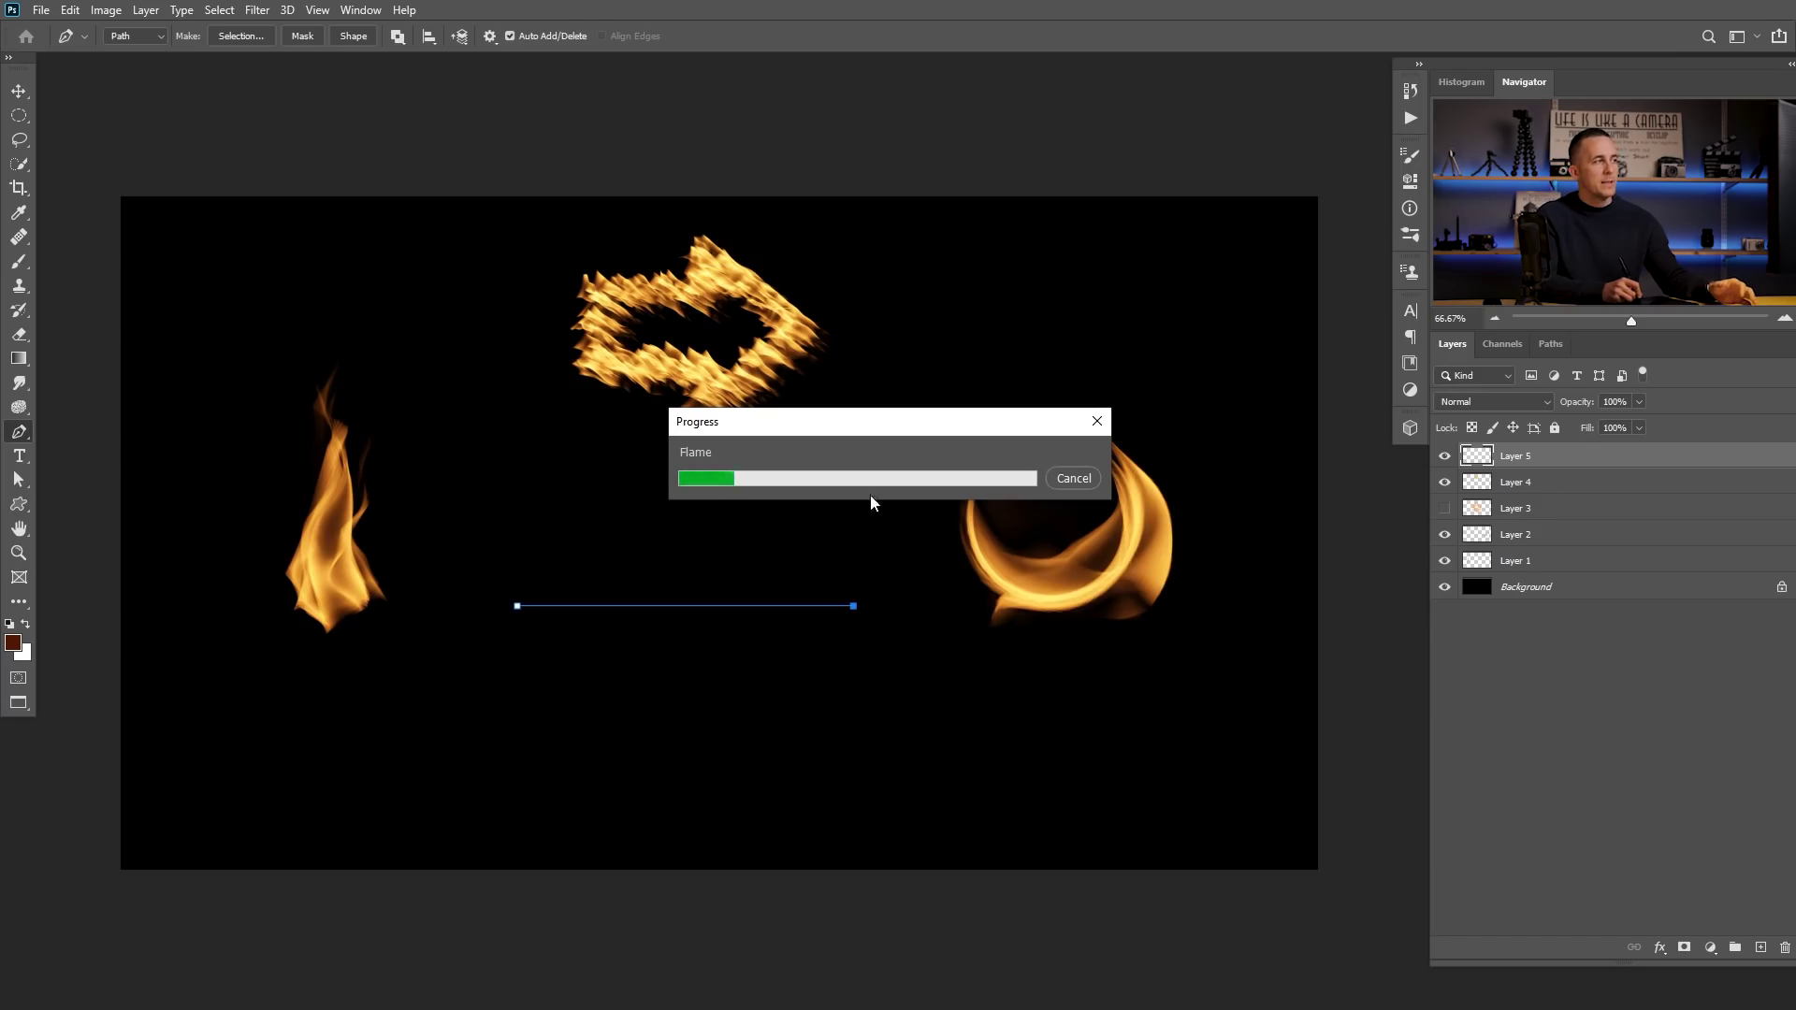
Step: Flip the Layer 5 row of flames vertically, scale it to about 72%, and shift it slightly down
key("v")
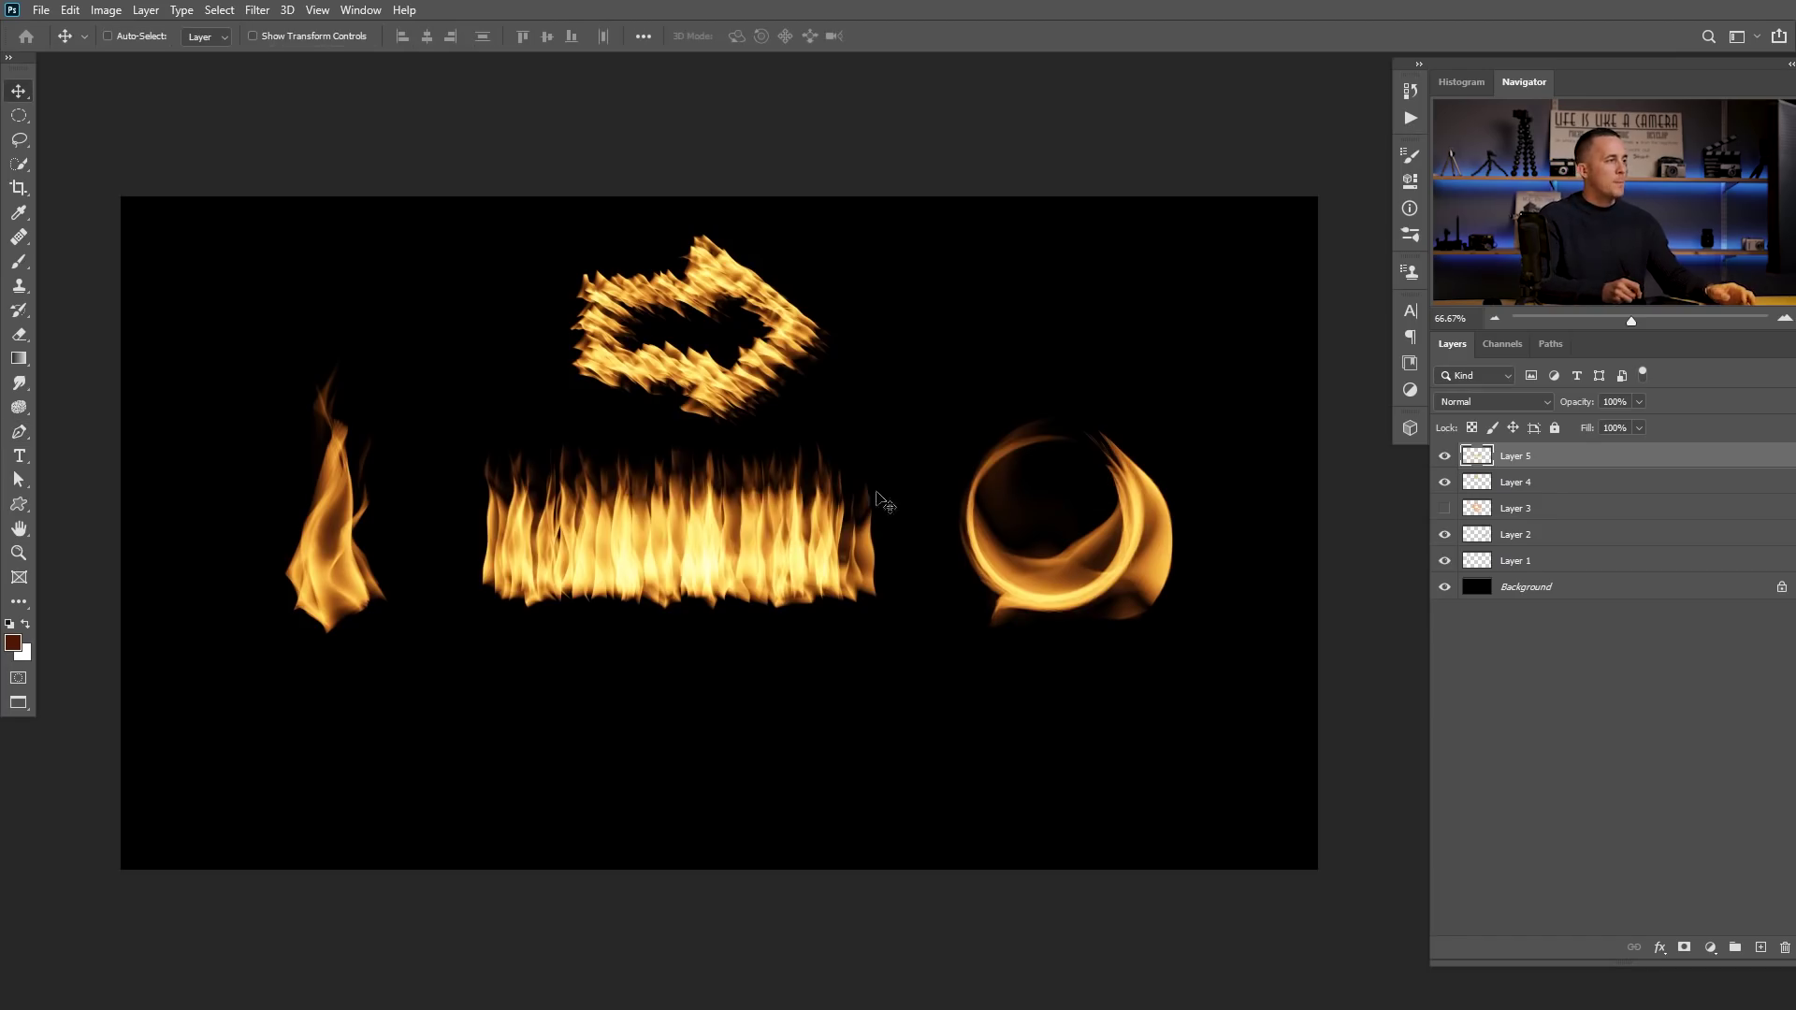
left_click_drag(688, 553, 761, 561)
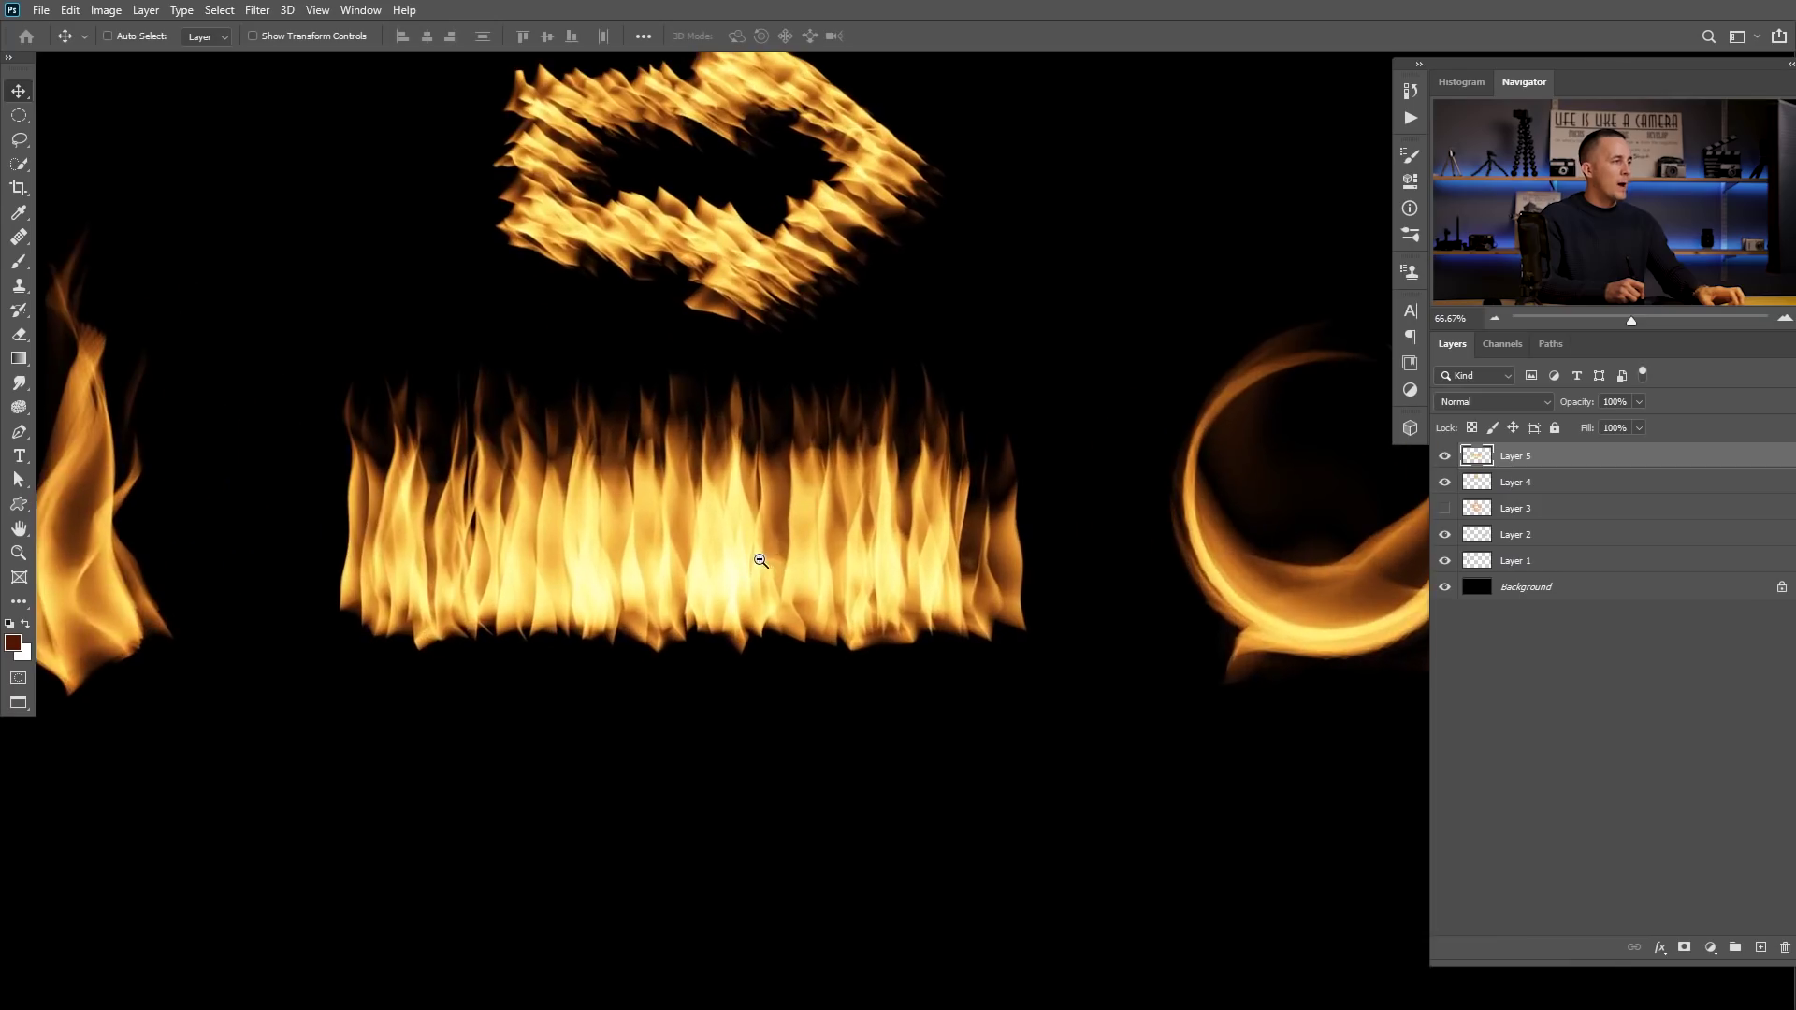
key("ctrl+0")
left_click(767, 565)
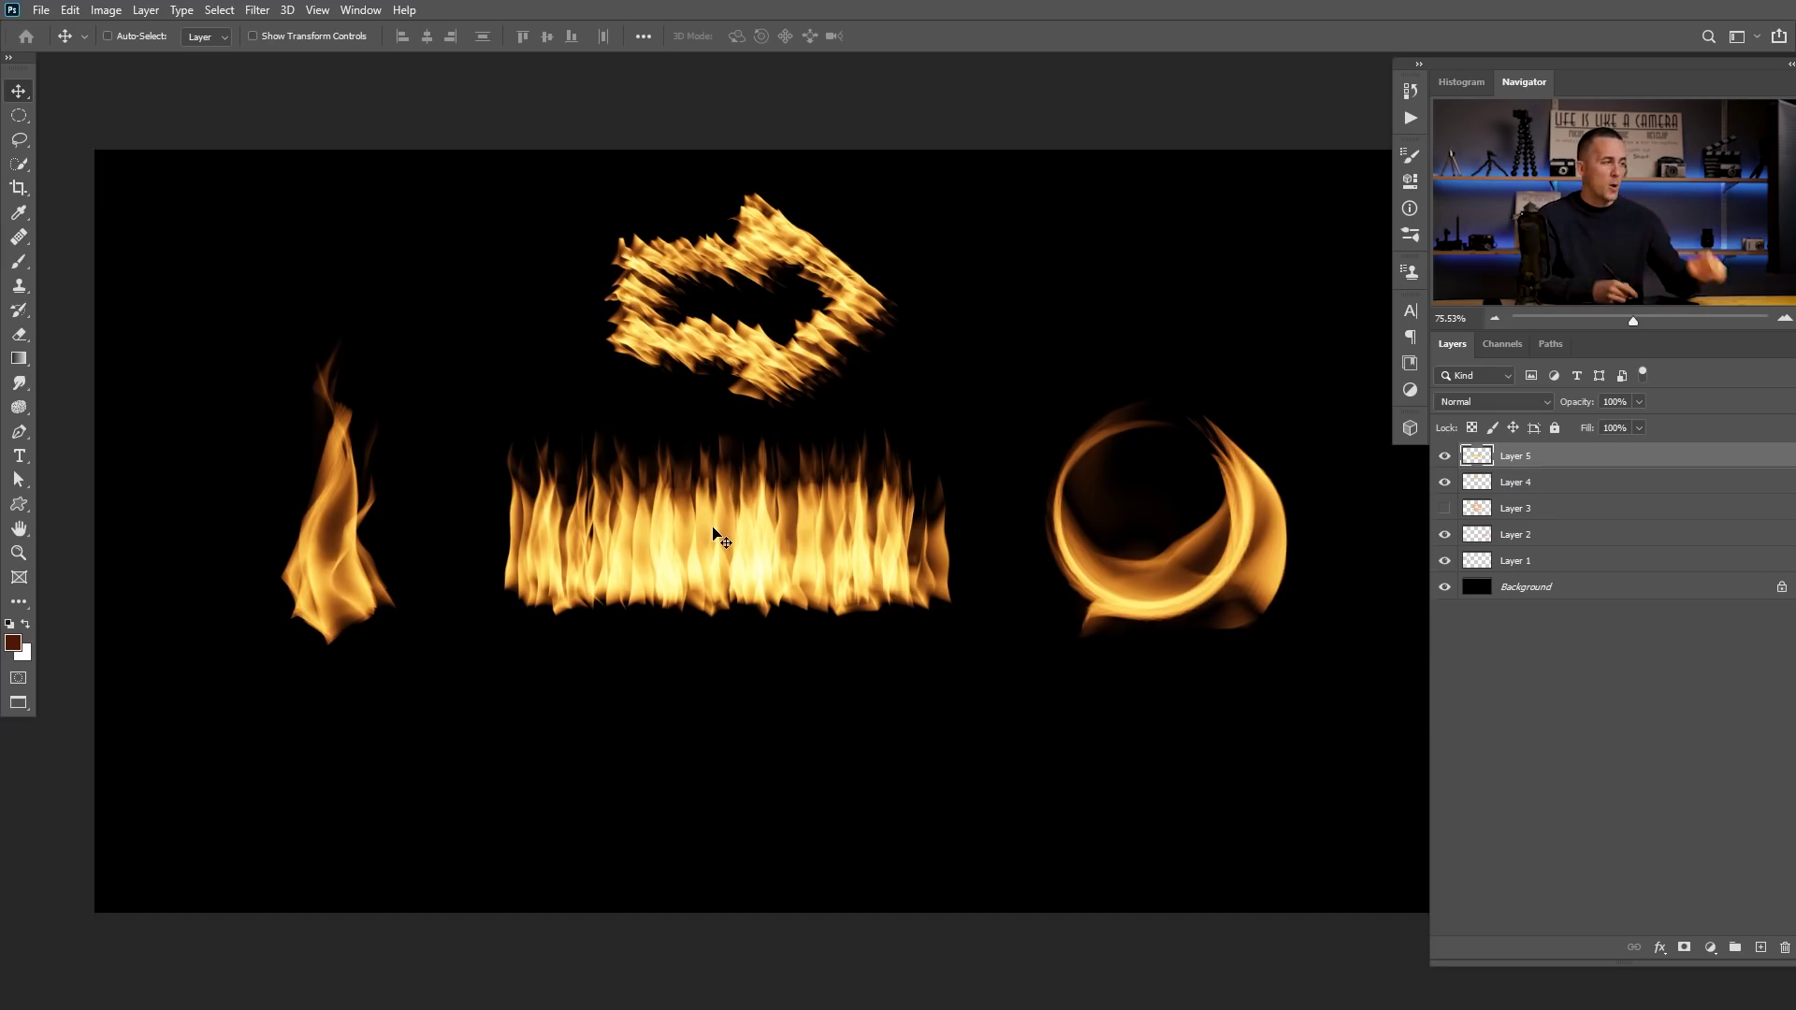
key("ctrl+t")
right_click(783, 538)
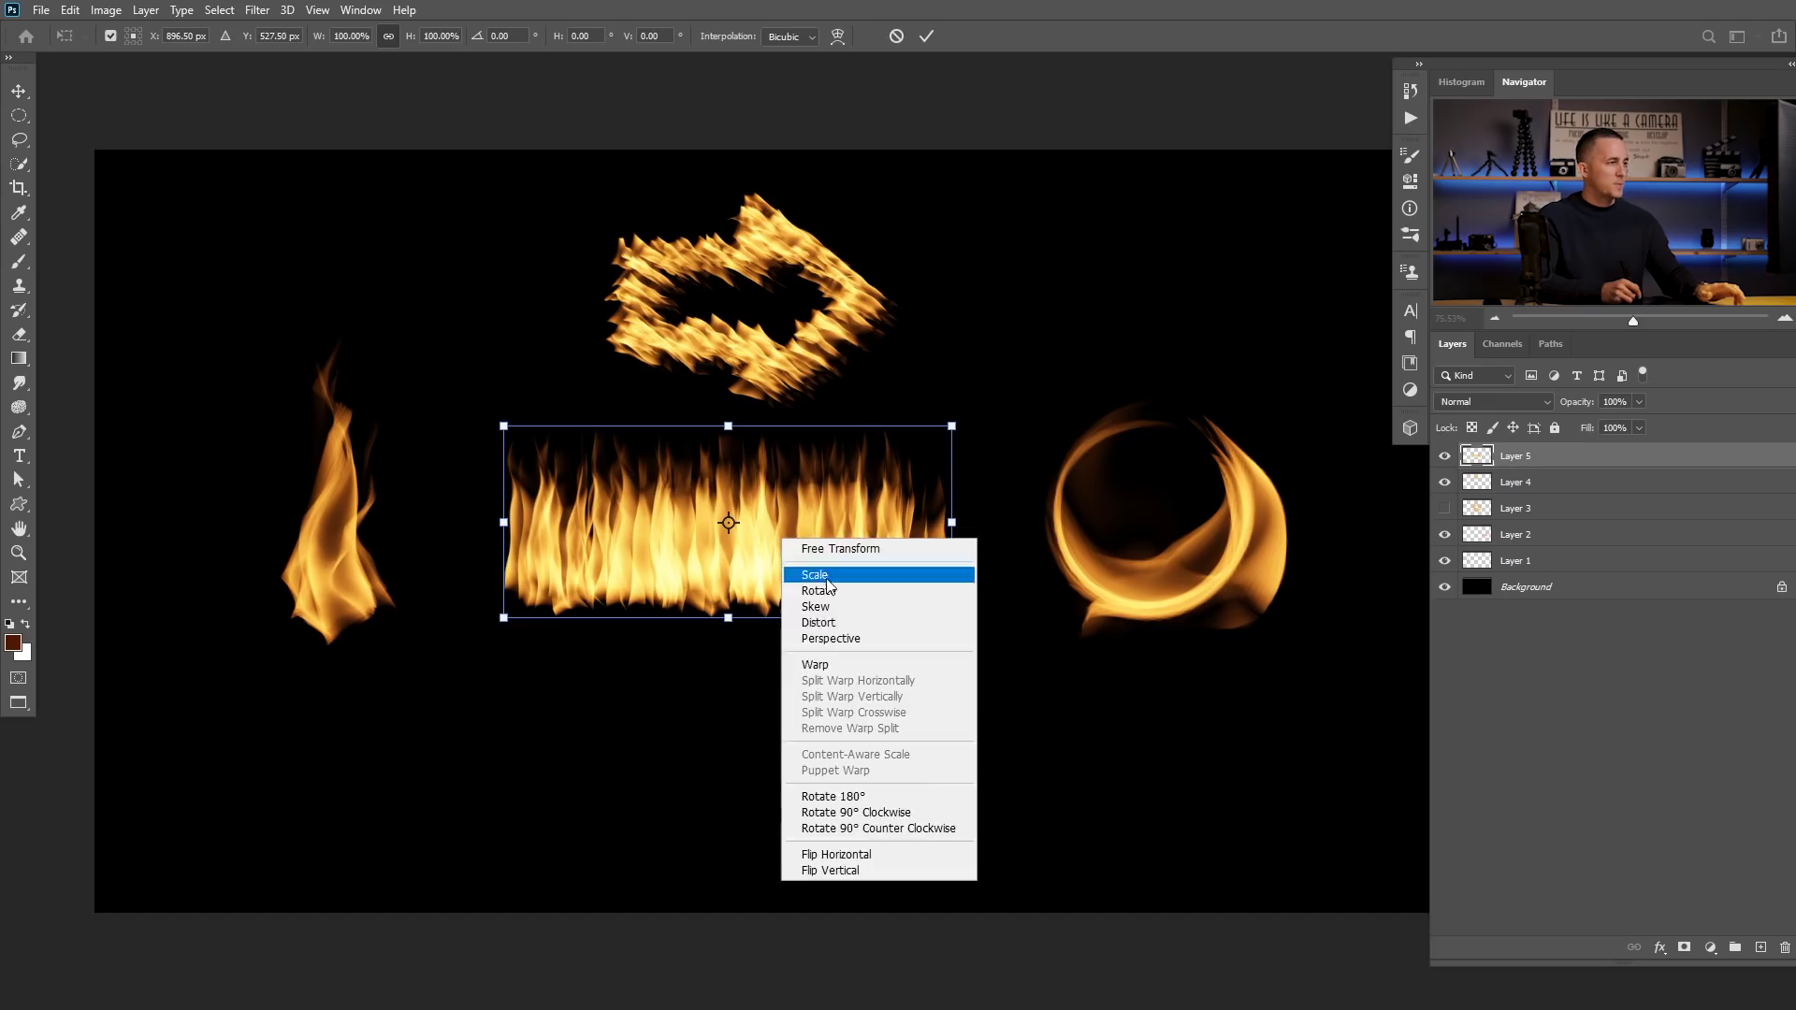
left_click(866, 870)
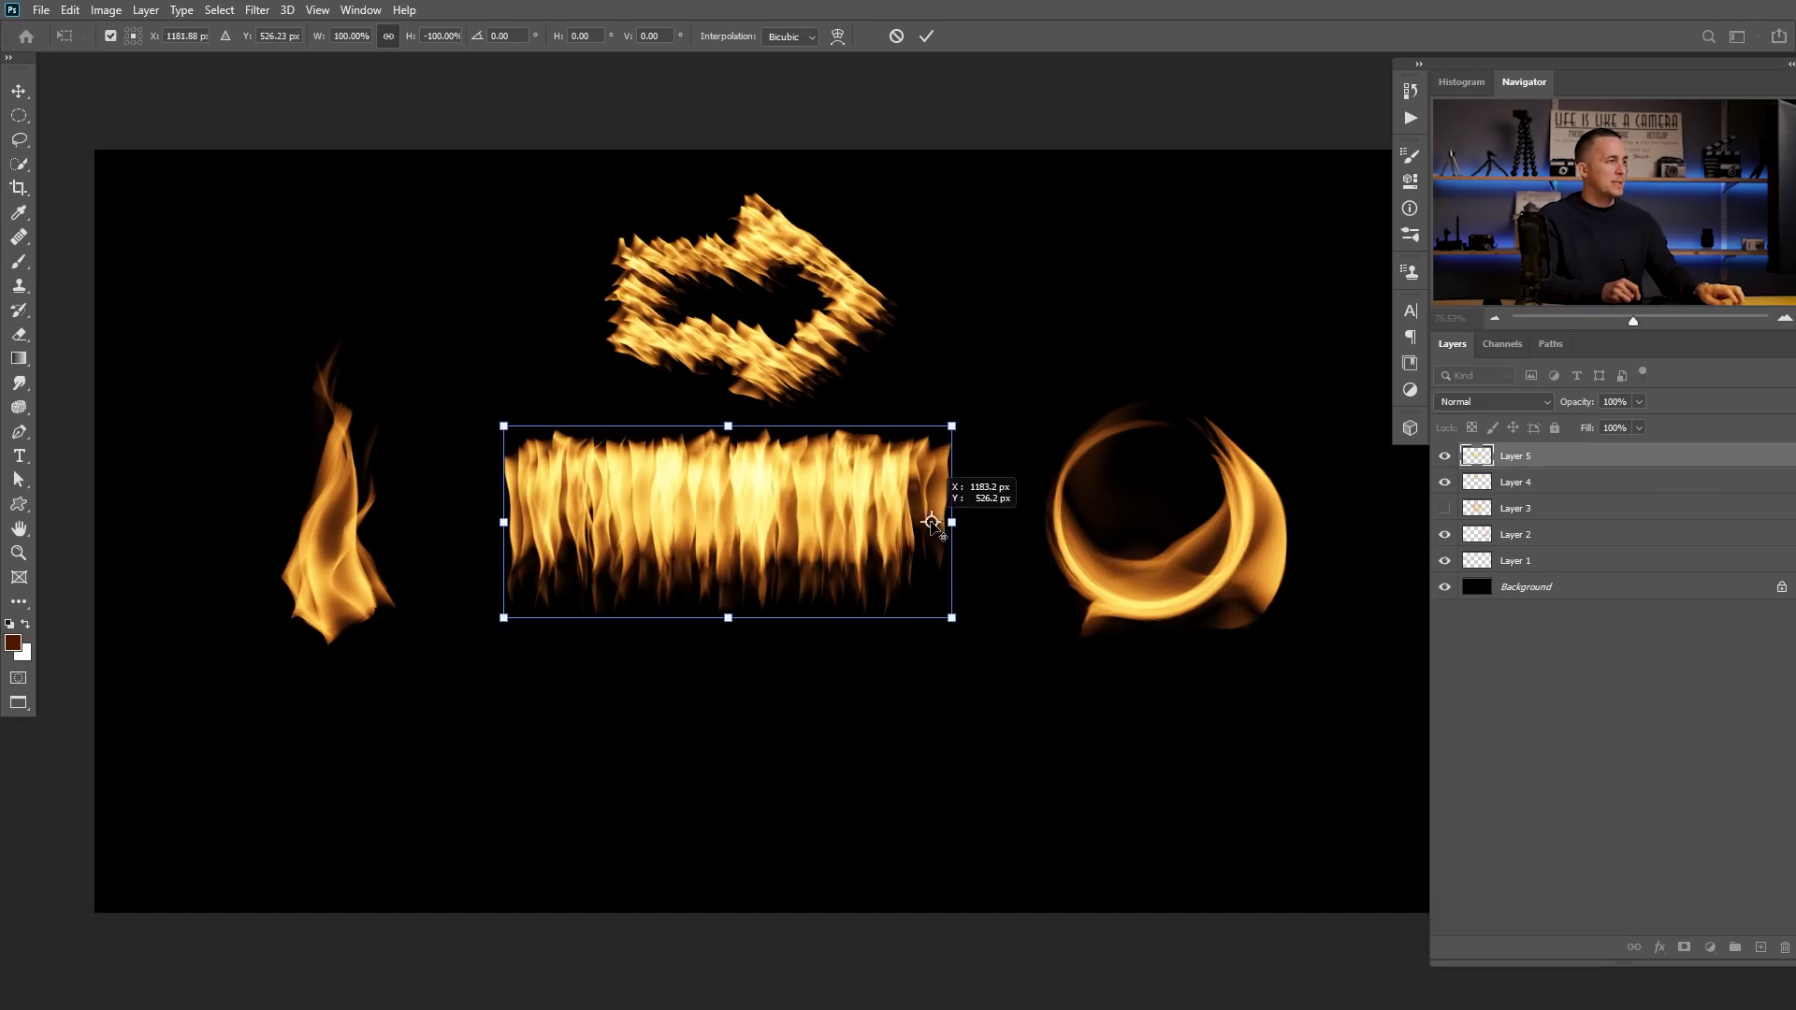
left_click_drag(949, 521, 890, 497)
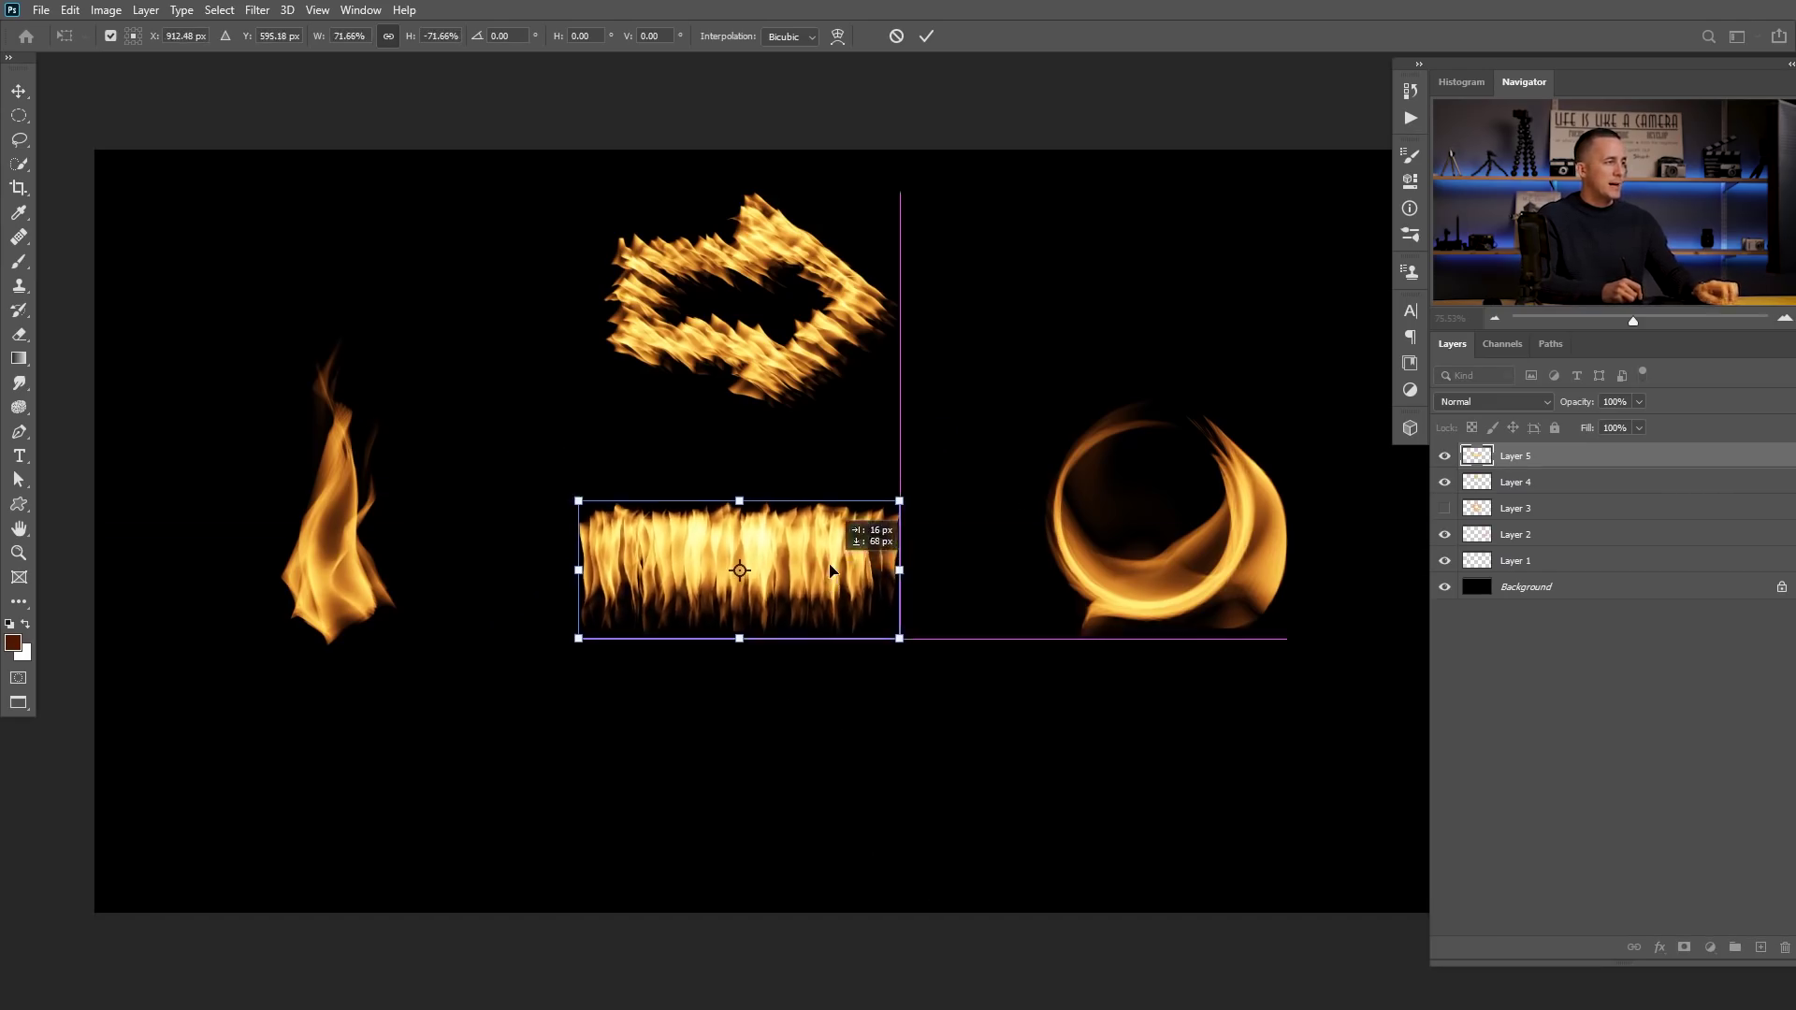
key("Return")
Step: Scale the flipped row of flames to about 73% and warp its lower corners inward into a smile shape
key("ctrl+t")
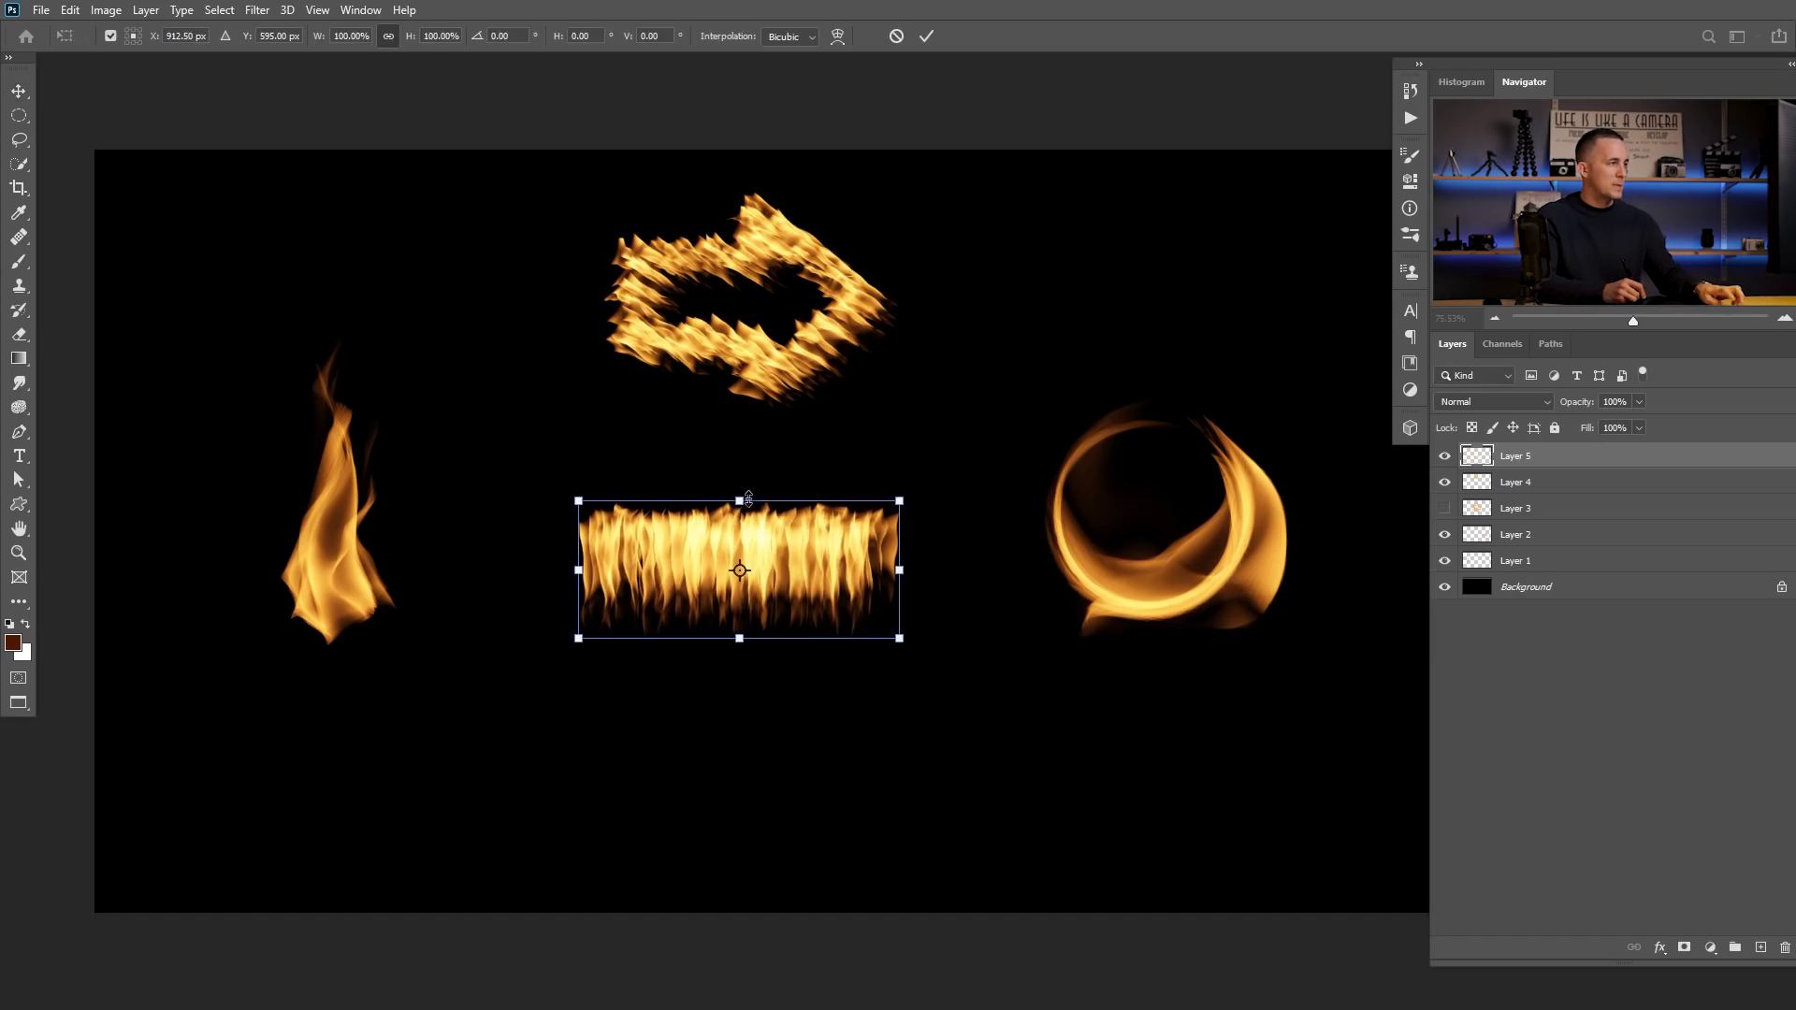
left_click_drag(746, 499, 745, 519)
right_click(786, 565)
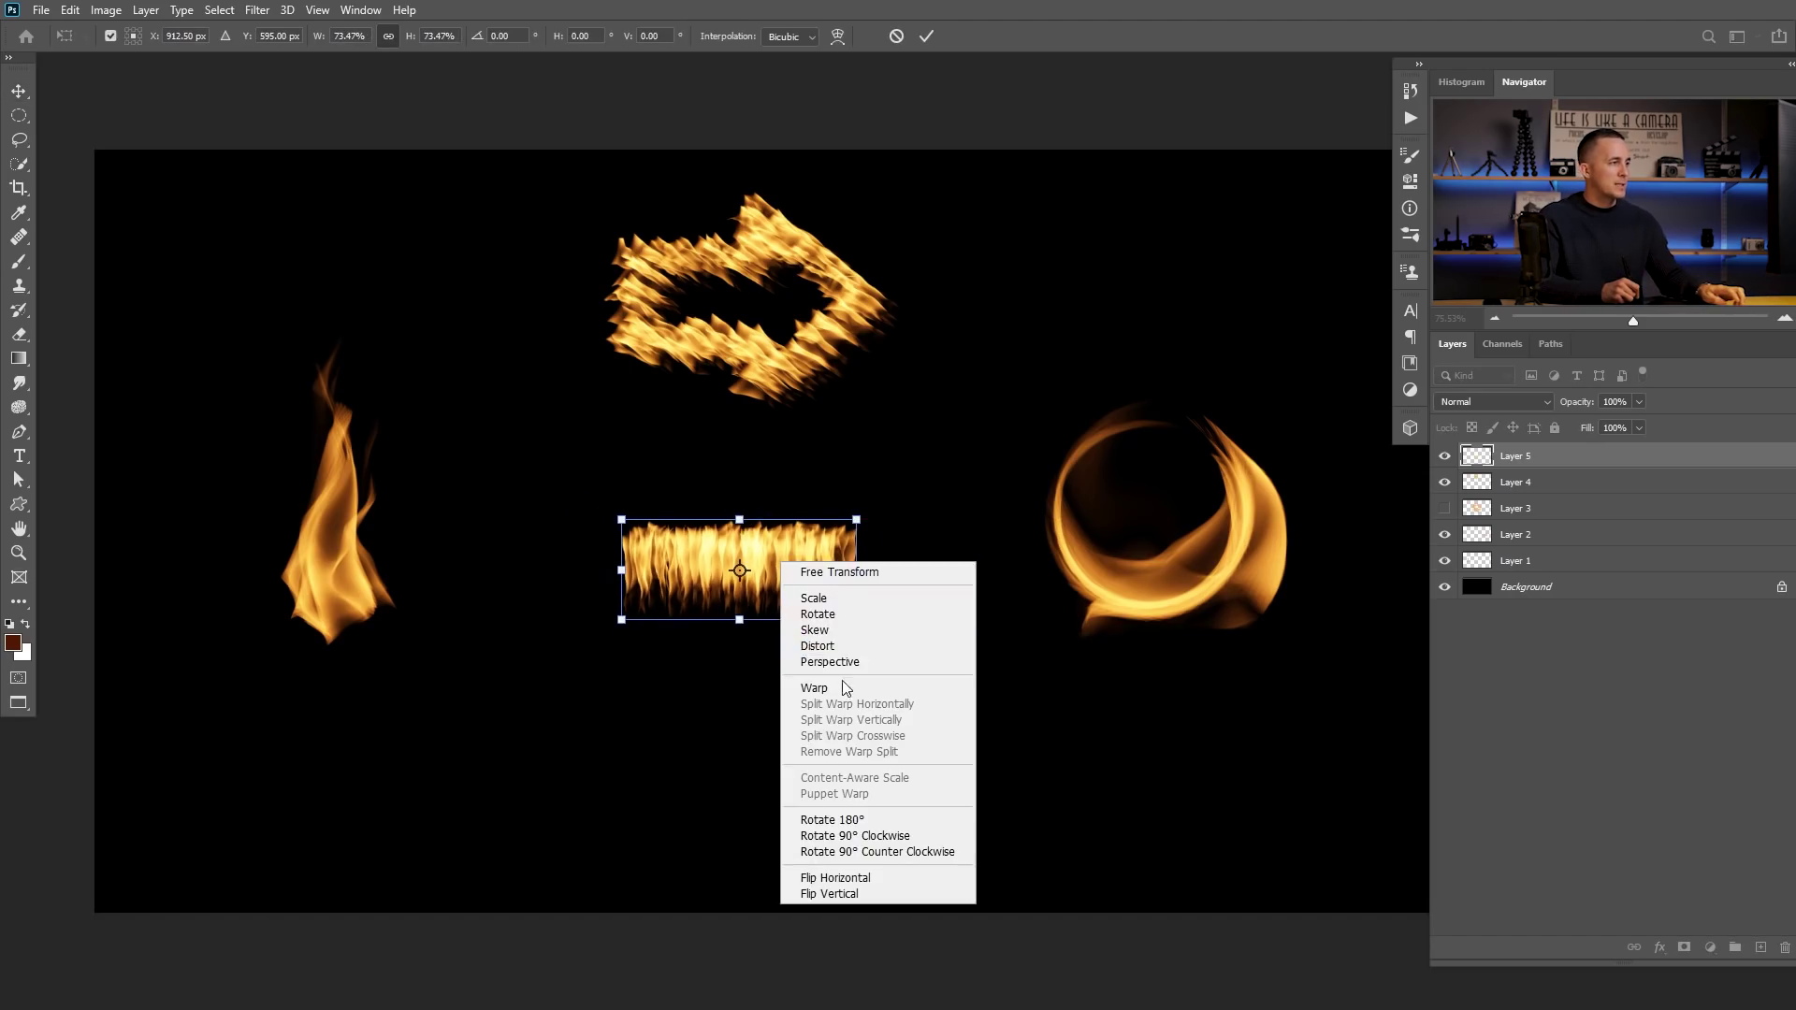
left_click(845, 690)
scroll(842, 608, "up", 3)
left_click_drag(900, 628, 832, 648)
left_click_drag(512, 645, 590, 643)
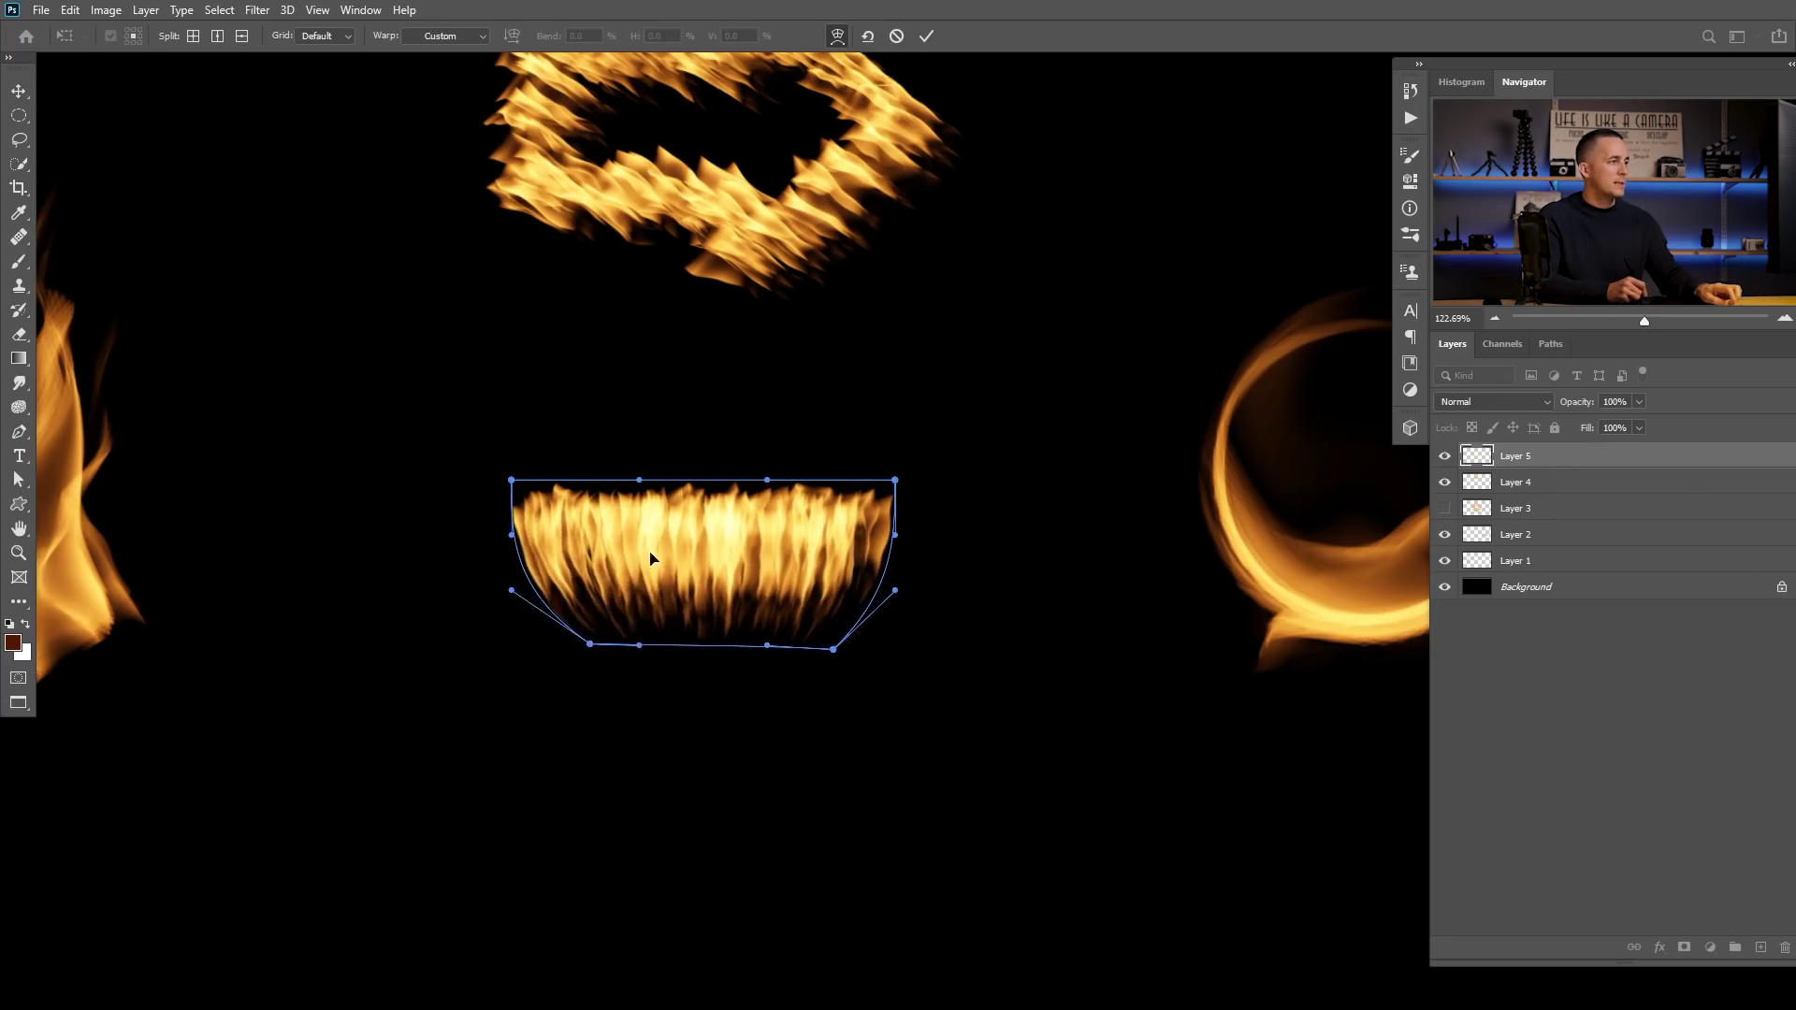
key("Return")
Step: Form a face by placing the flame smile below the ring flame and turning the ring into two small side-by-side eyes
left_click_drag(726, 529, 1097, 706)
key("ctrl+0")
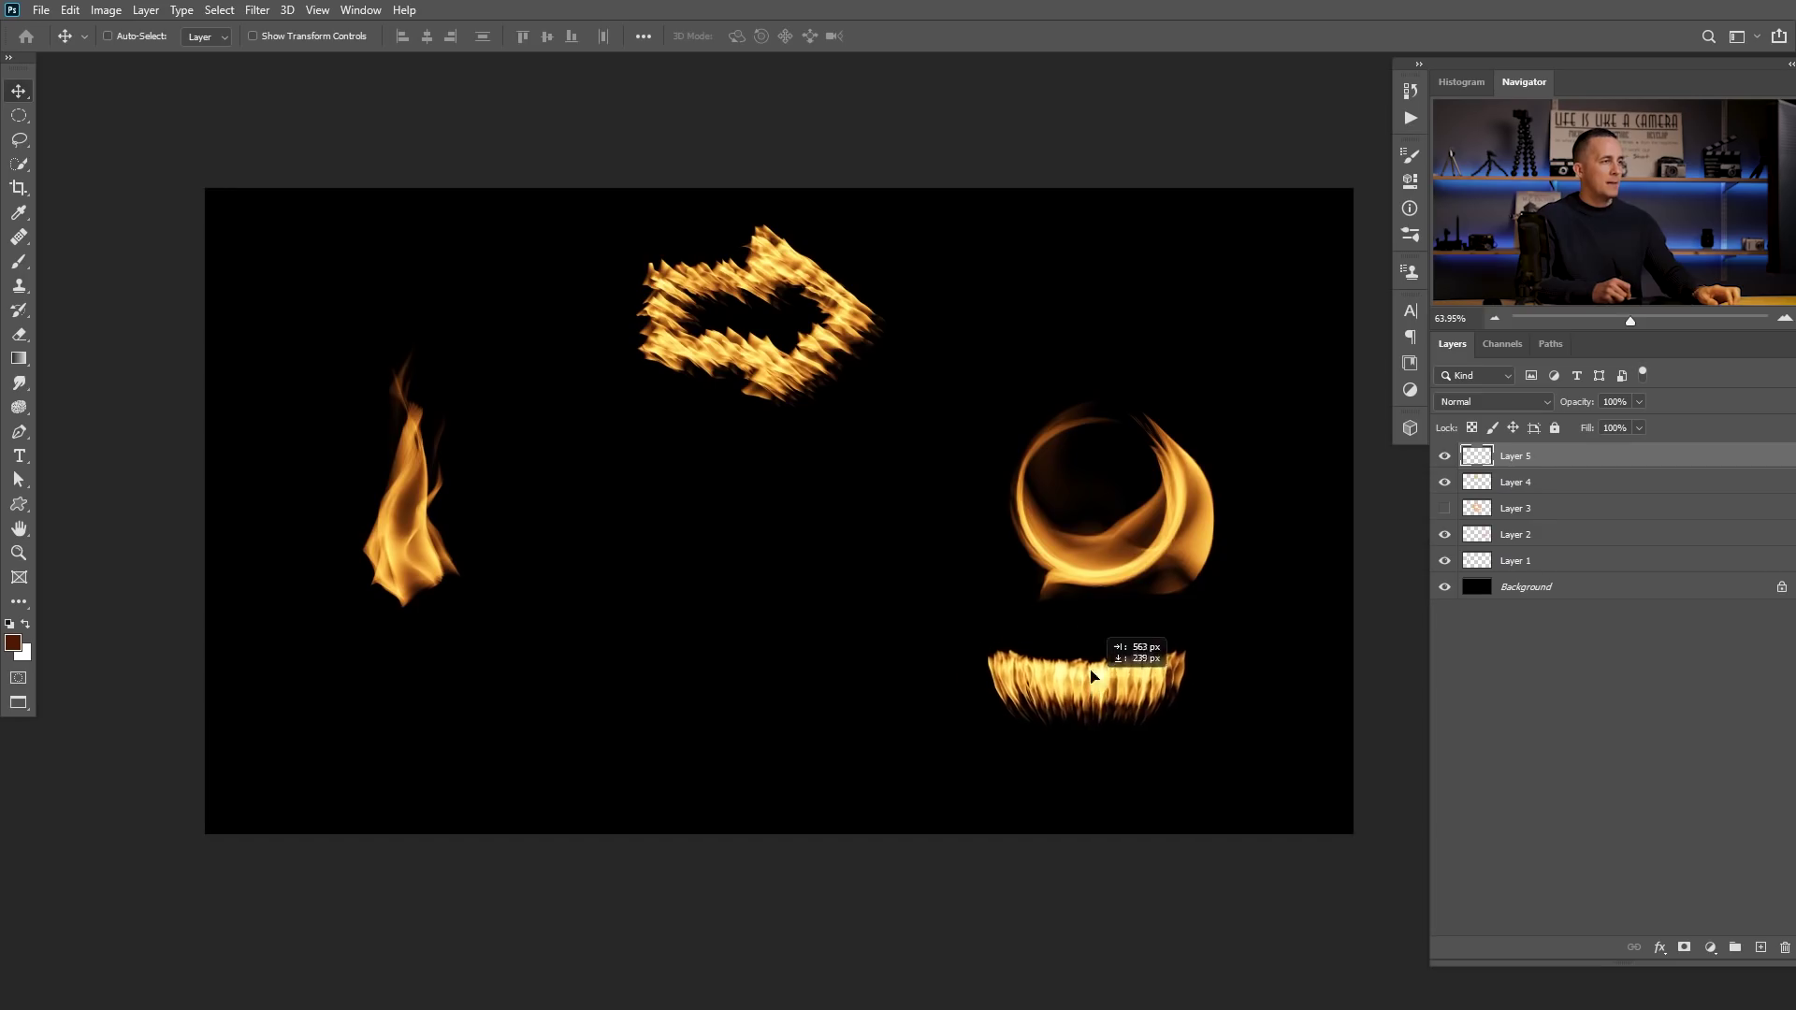
left_click(1132, 489, "ctrl")
key("ctrl+t")
left_click_drag(1207, 404, 1135, 542)
key("Return")
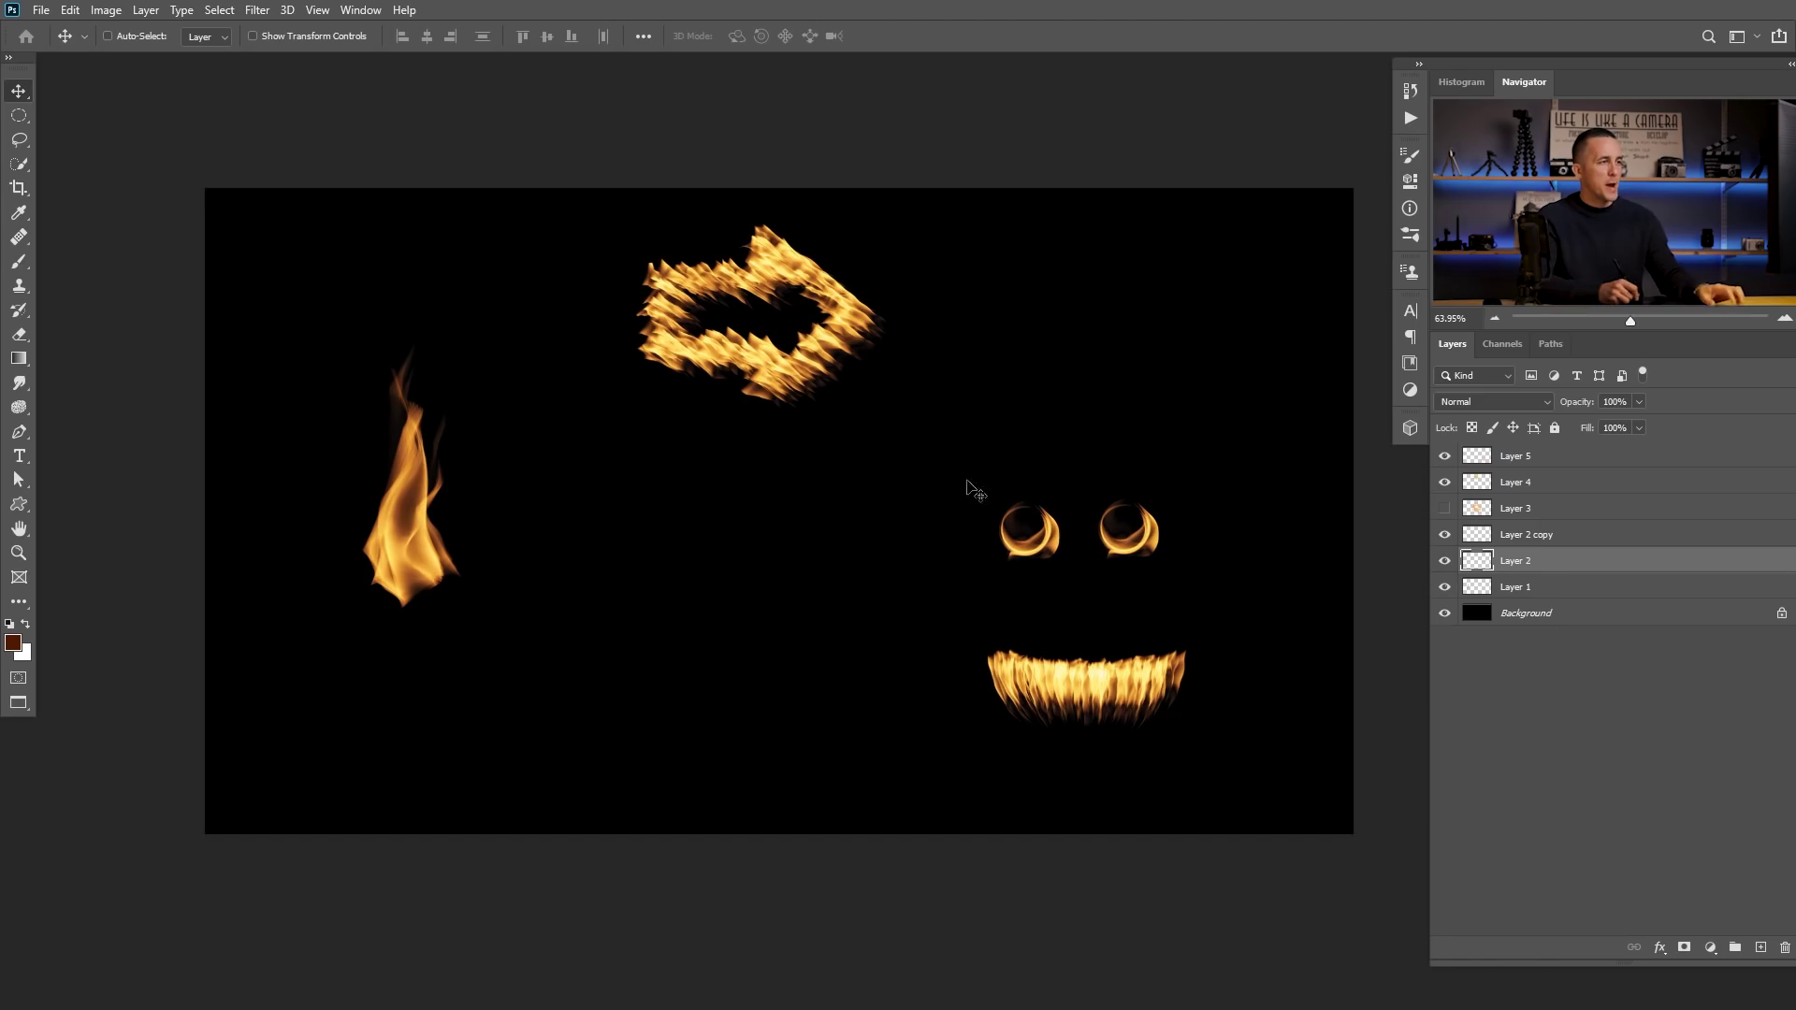